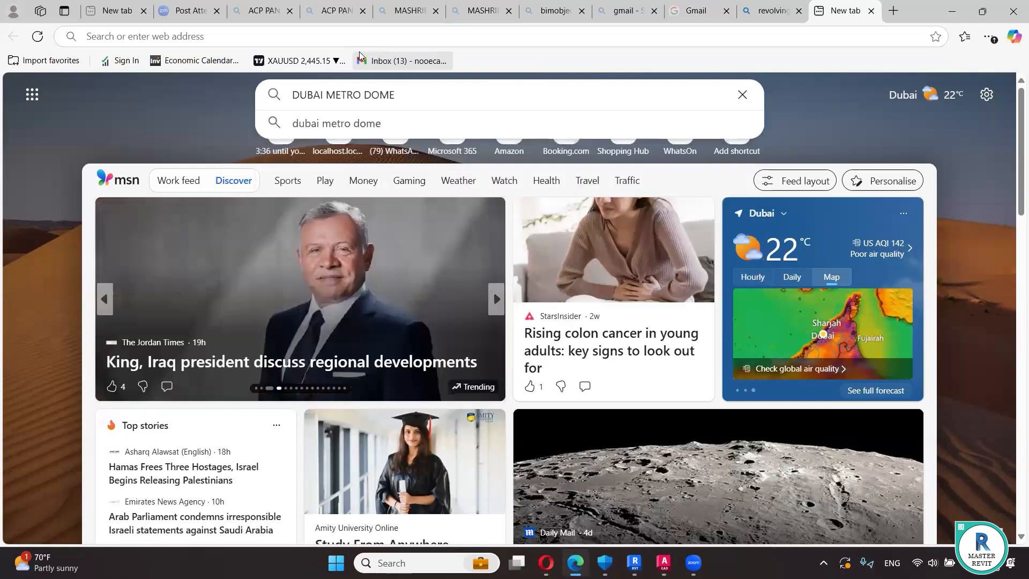
- Search the web for DUBAI METRO DOME images and view two reference pictures of the gold-roofed metro station
{"action": "key", "text": "Return"}
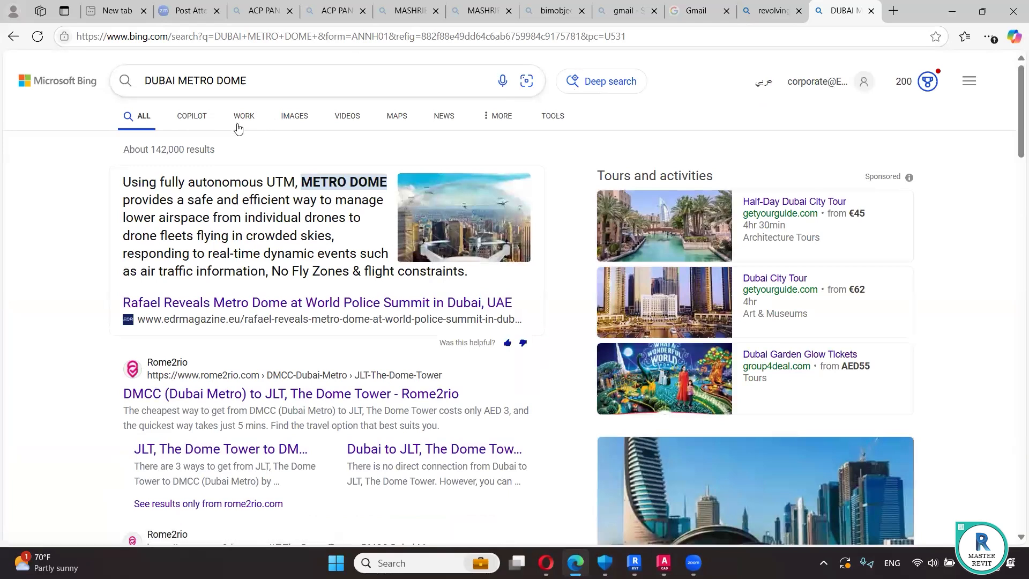
{"action": "left_click", "coordinate": [257, 81]}
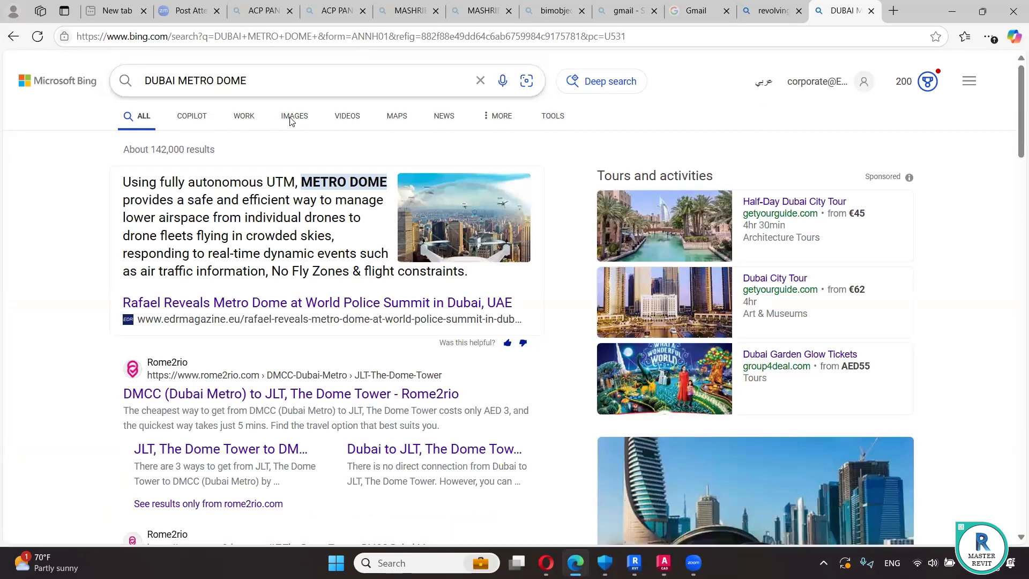
{"action": "left_click", "coordinate": [290, 119]}
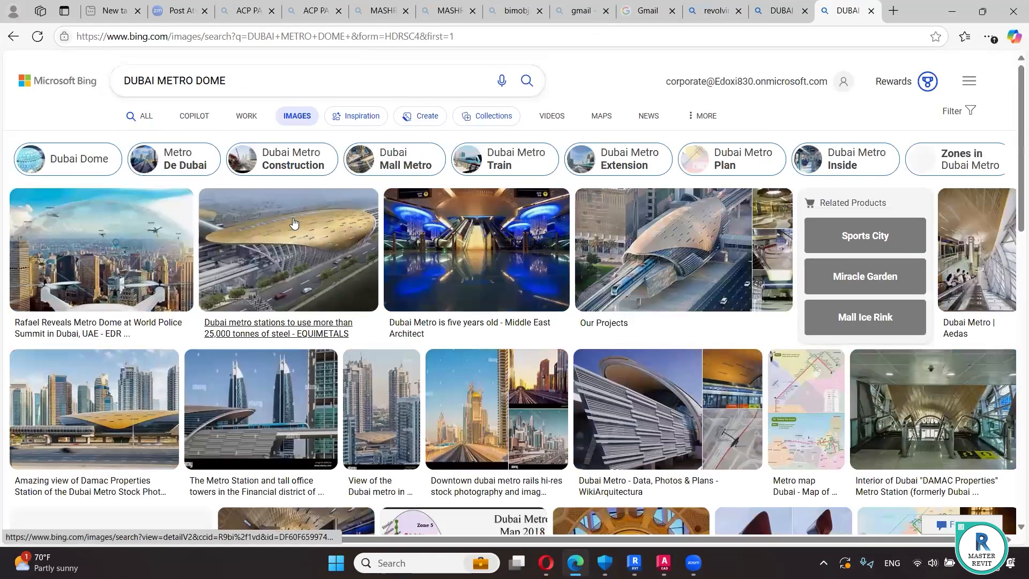
{"action": "left_click", "coordinate": [296, 235]}
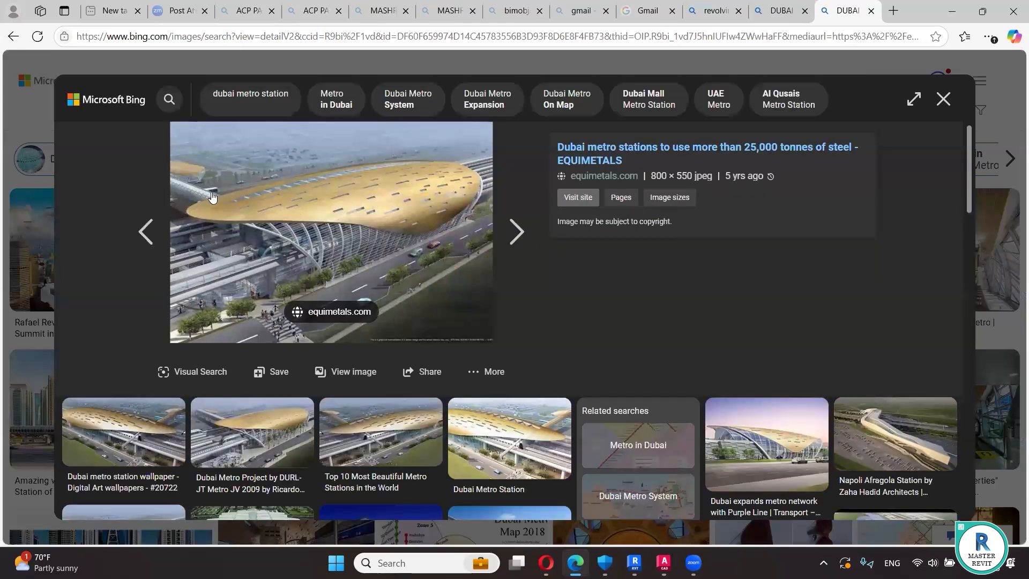
{"action": "left_click", "coordinate": [252, 432]}
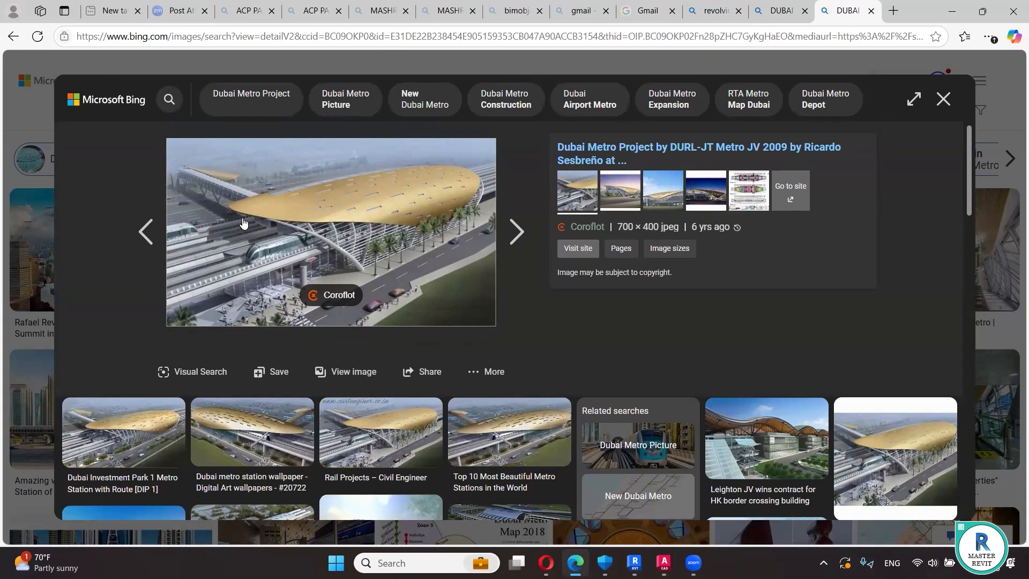
- Switch to Revit and delete Levels 3 through 10 in the South elevation, including their associated views
{"action": "left_click", "coordinate": [949, 10]}
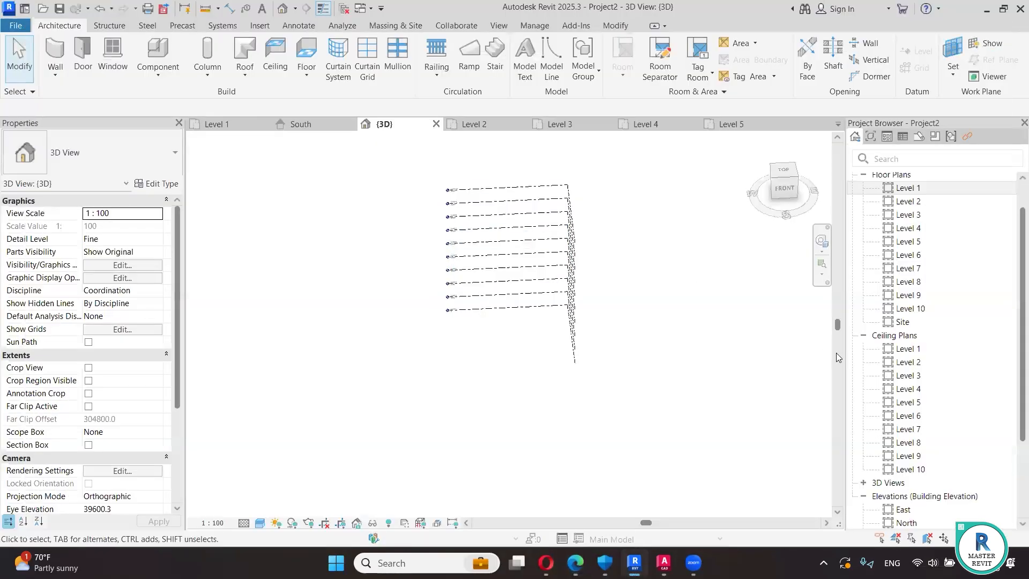
{"action": "scroll", "coordinate": [914, 439], "scroll_direction": "down", "scroll_amount": 3}
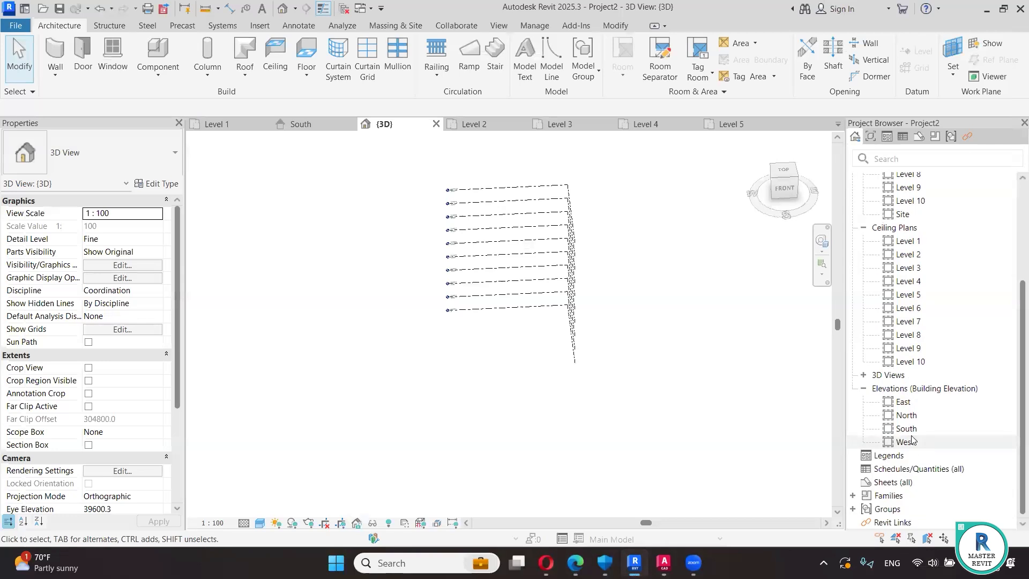
{"action": "double_click", "coordinate": [906, 428]}
{"action": "left_click_drag", "start_coordinate": [623, 144], "coordinate": [489, 435]}
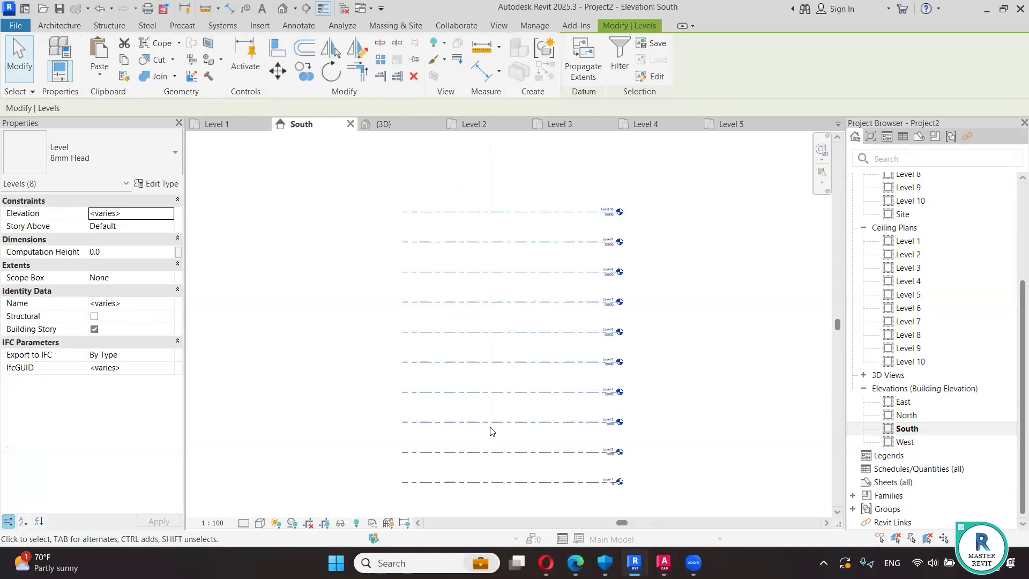
{"action": "key", "text": "Delete"}
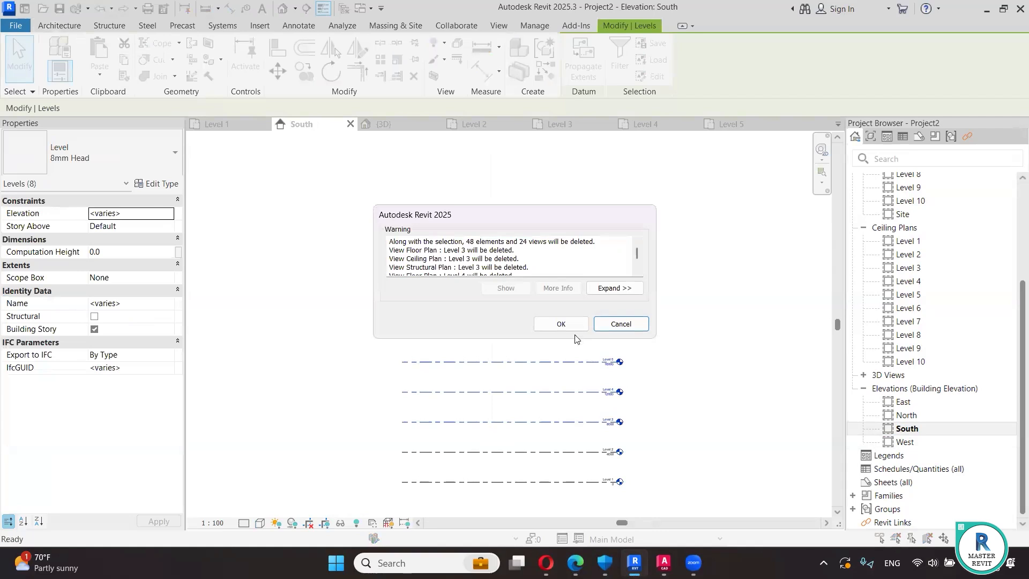
{"action": "left_click", "coordinate": [563, 324]}
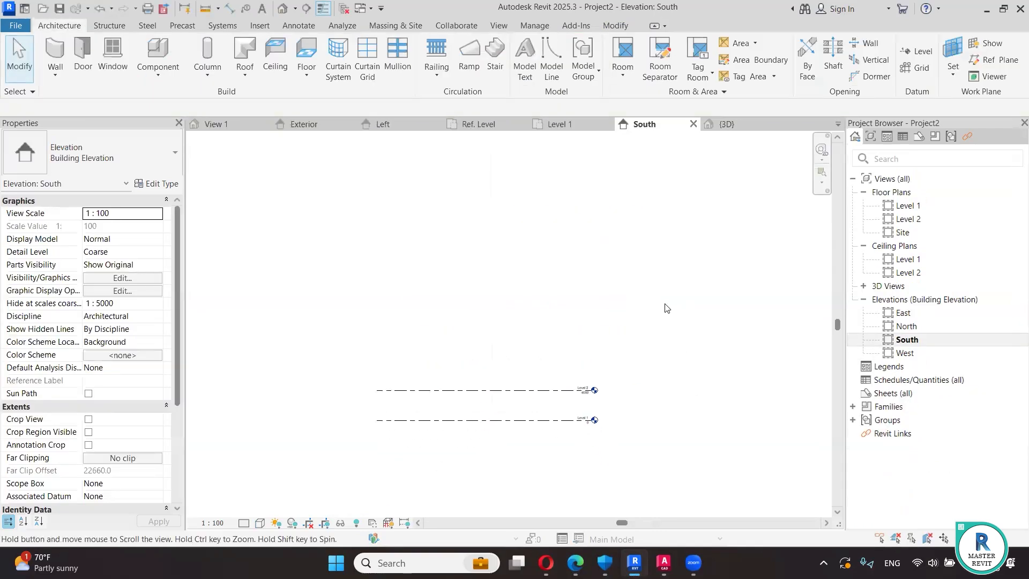
- Set the elevation of Level 2 to 6000
{"action": "scroll", "coordinate": [592, 407], "scroll_direction": "up", "scroll_amount": 5}
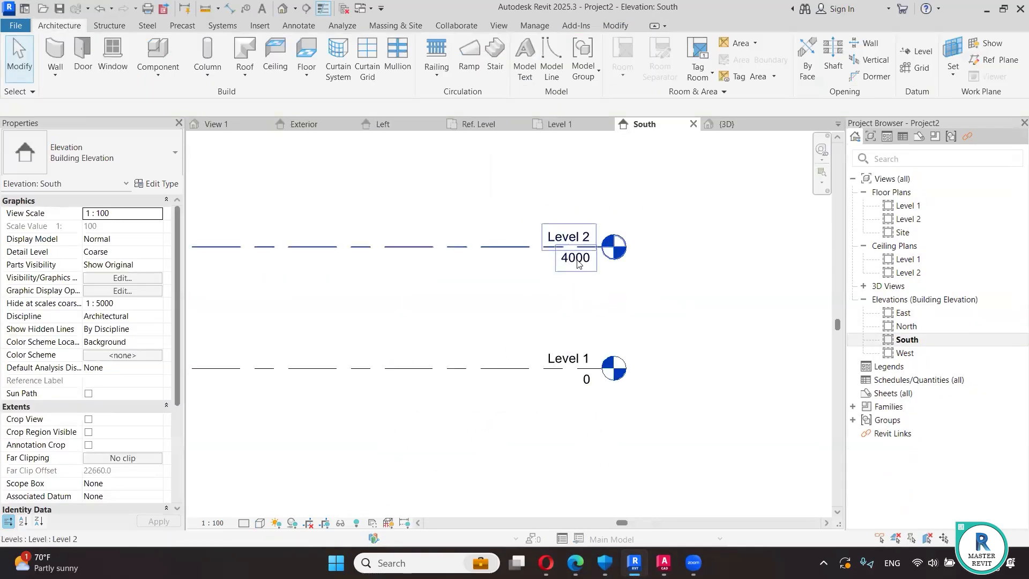
{"action": "left_click", "coordinate": [577, 260]}
{"action": "left_click", "coordinate": [581, 259]}
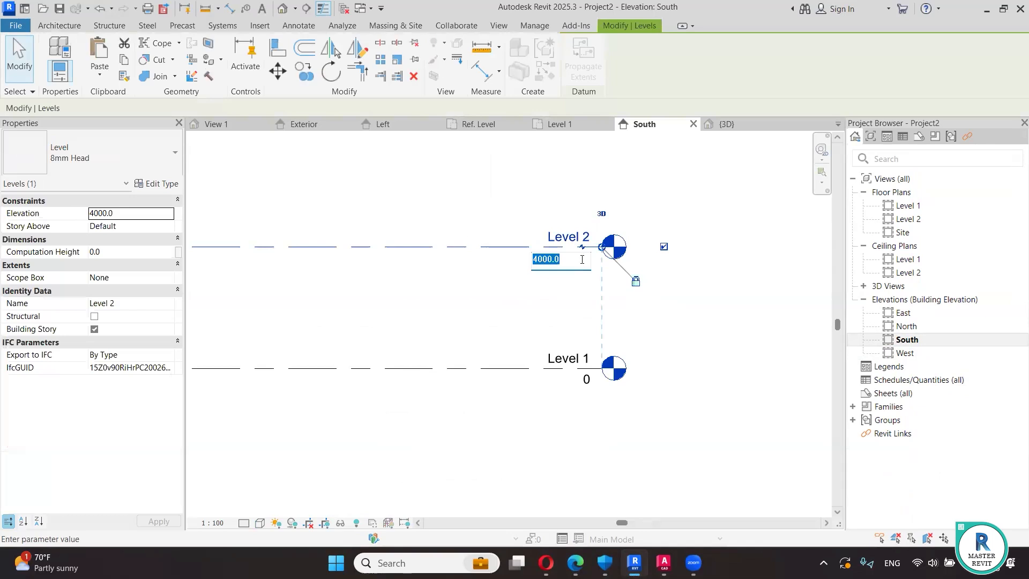
{"action": "type", "text": "6000"}
{"action": "key", "text": "Return"}
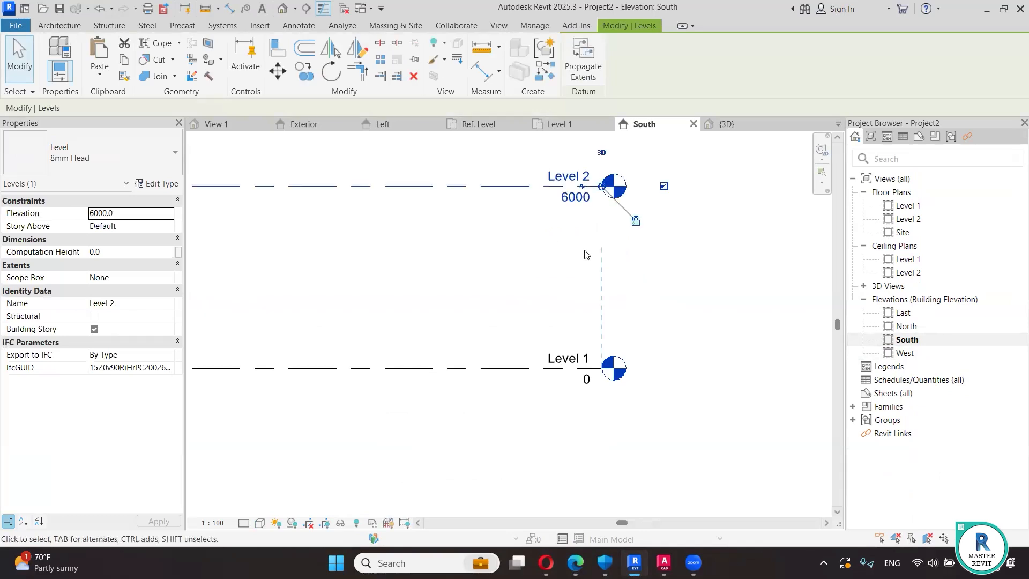
{"action": "left_click", "coordinate": [736, 278]}
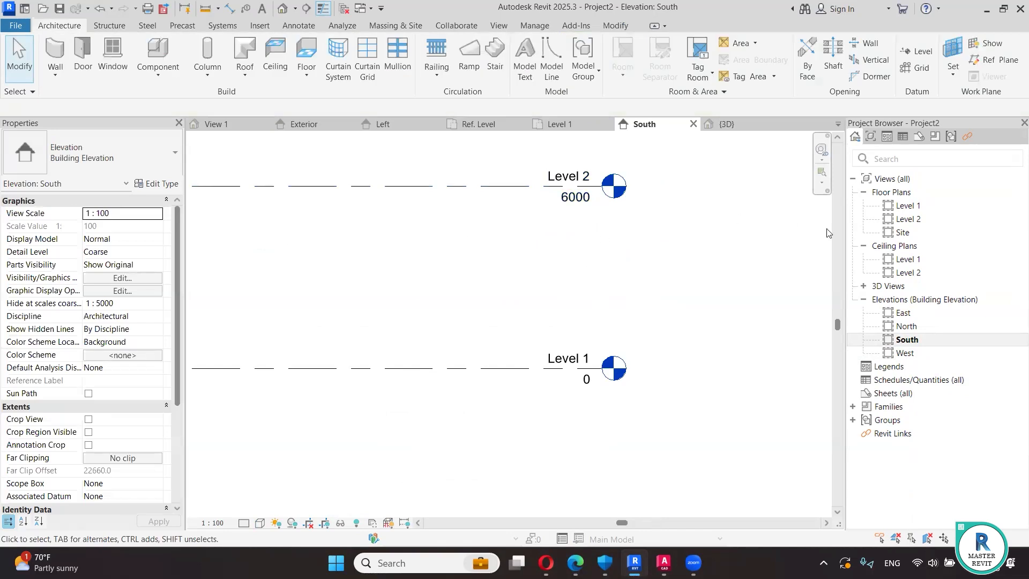
- In the Level 1 floor plan, draw a vertical and a horizontal reference plane crossing between the elevation markers
{"action": "double_click", "coordinate": [908, 206]}
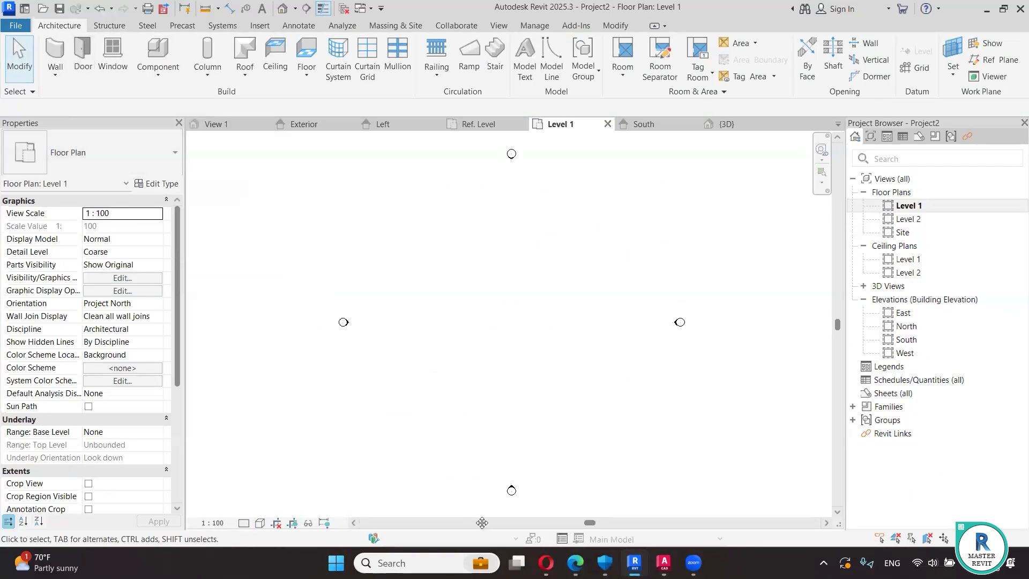
{"action": "key", "text": "alt+Tab"}
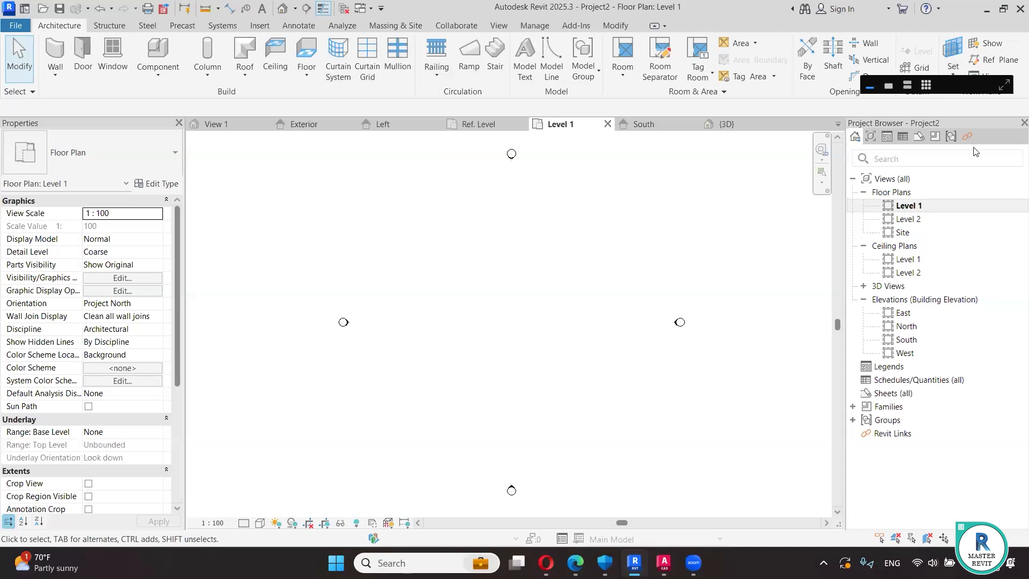
{"action": "left_click", "coordinate": [986, 61]}
{"action": "left_click", "coordinate": [487, 236]}
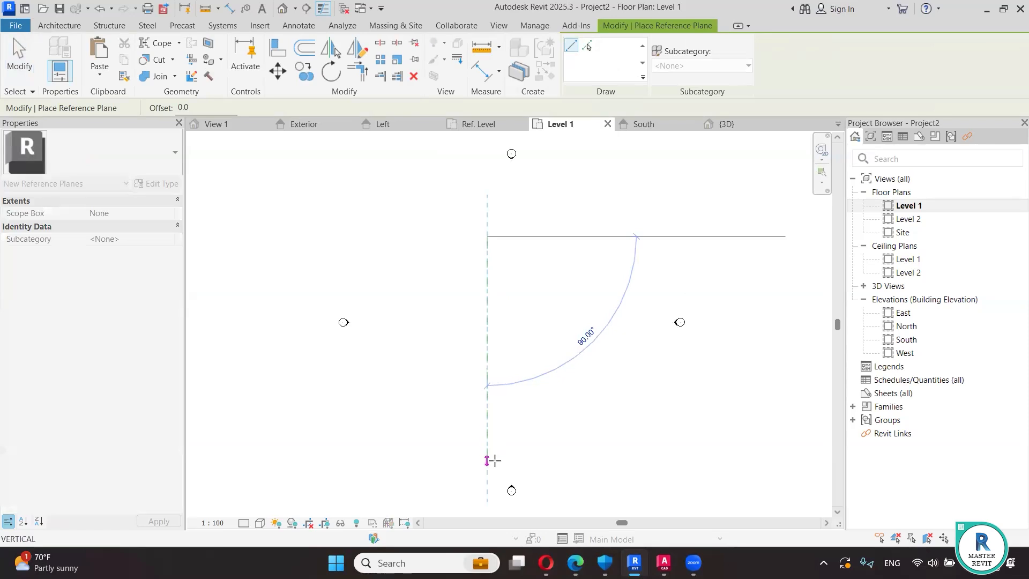
{"action": "left_click", "coordinate": [487, 459]}
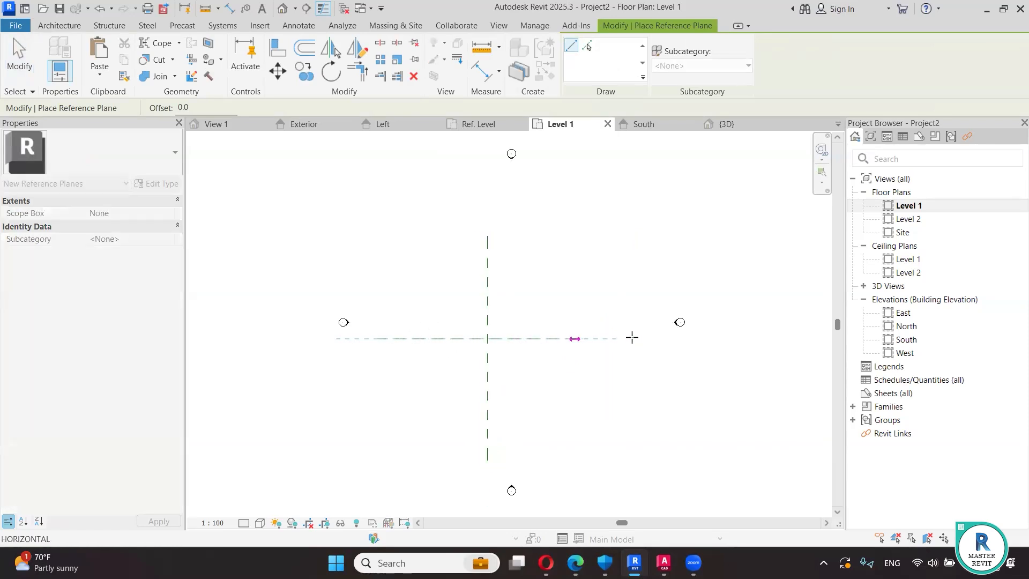
{"action": "left_click", "coordinate": [646, 338]}
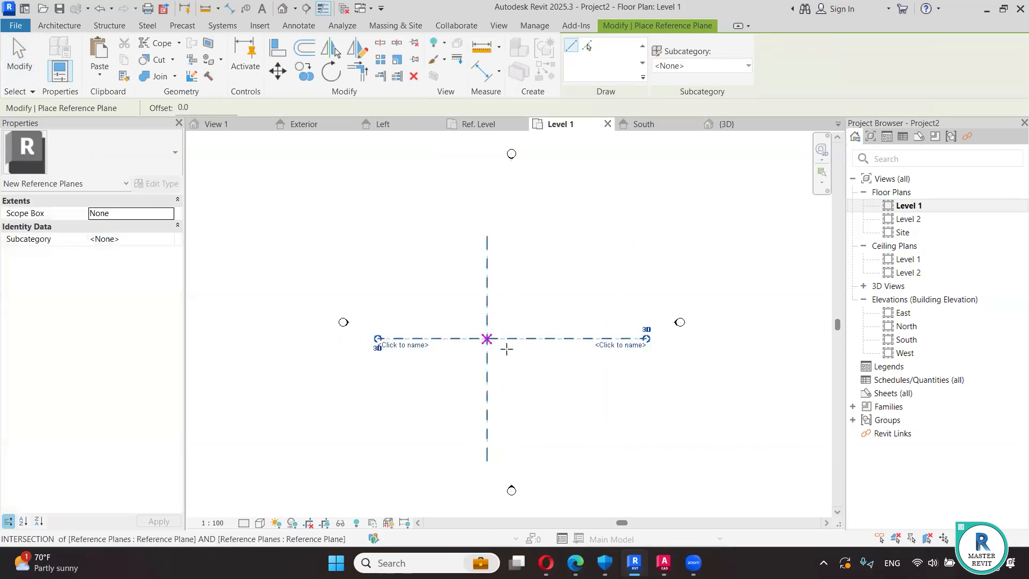
- Add reference planes offset 20000 to both sides of the vertical reference plane by picking it
{"action": "left_click", "coordinate": [586, 46]}
{"action": "left_click_drag", "start_coordinate": [202, 109], "coordinate": [150, 114]}
{"action": "type", "text": "2.0"}
{"action": "key", "text": "Return"}
{"action": "left_click_drag", "start_coordinate": [203, 110], "coordinate": [125, 121]}
{"action": "type", "text": "20000.0"}
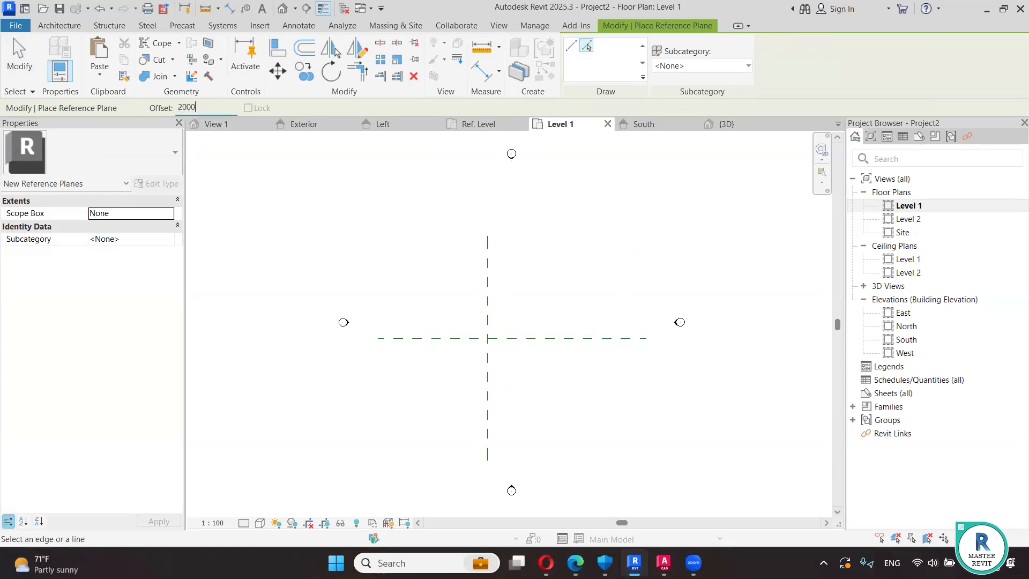
{"action": "left_click", "coordinate": [483, 320]}
{"action": "left_click", "coordinate": [493, 318]}
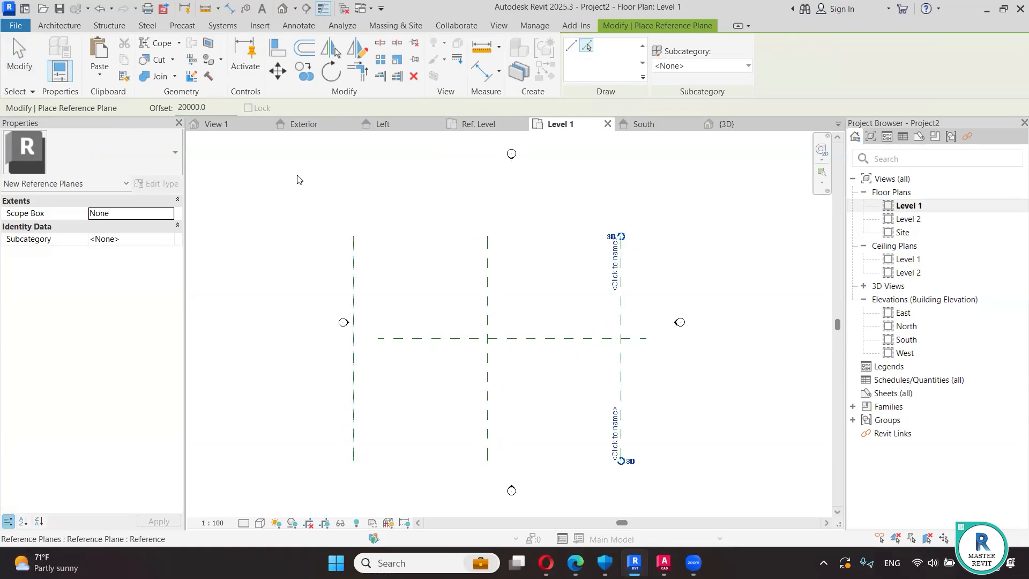
- Add reference planes offset 7500 above and below the horizontal reference plane, and end the command
{"action": "left_click_drag", "start_coordinate": [208, 107], "coordinate": [71, 122]}
{"action": "type", "text": "7500"}
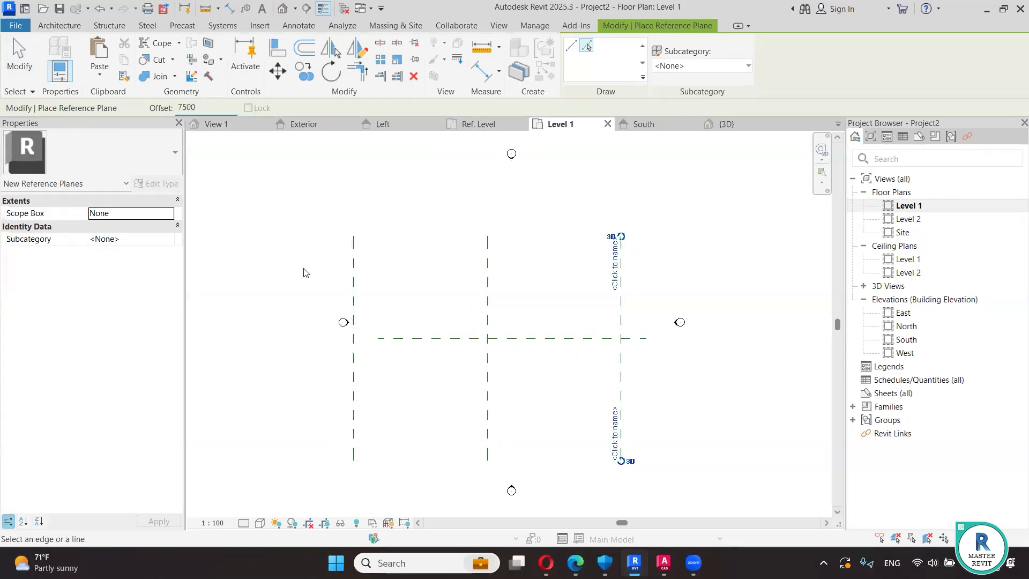
{"action": "left_click", "coordinate": [494, 341]}
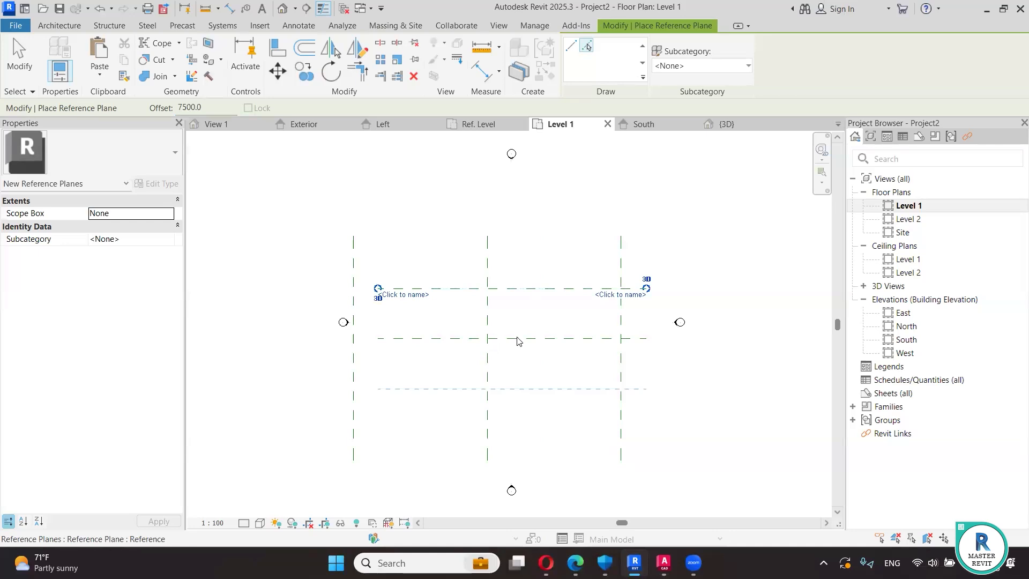
{"action": "left_click", "coordinate": [517, 337]}
{"action": "right_click", "coordinate": [530, 223]}
{"action": "left_click", "coordinate": [556, 226]}
{"action": "right_click", "coordinate": [553, 220]}
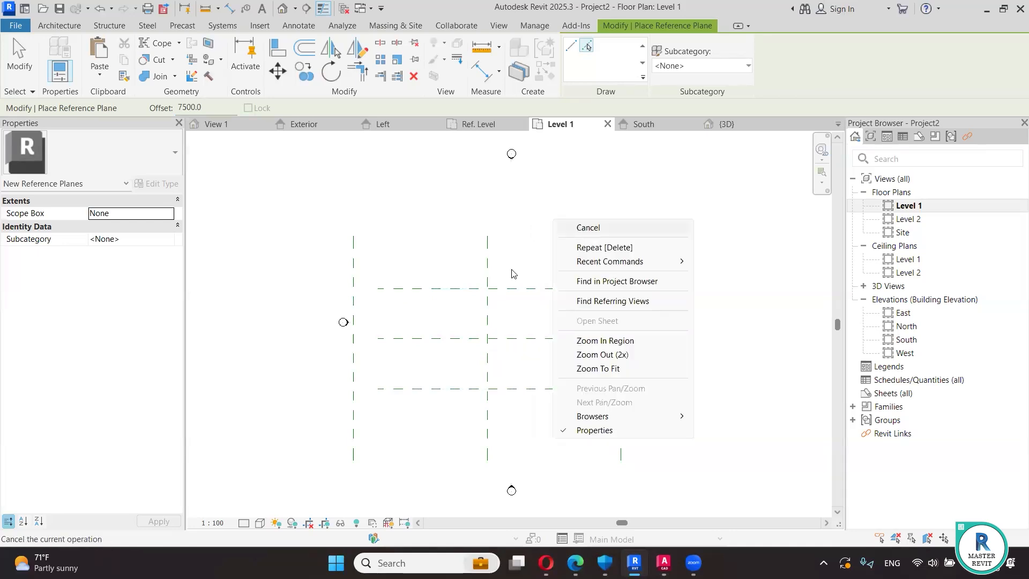
- Extend the left ends of the three horizontal reference planes past the leftmost vertical reference plane
{"action": "left_click", "coordinate": [428, 291]}
{"action": "left_click_drag", "start_coordinate": [378, 288], "coordinate": [337, 288]}
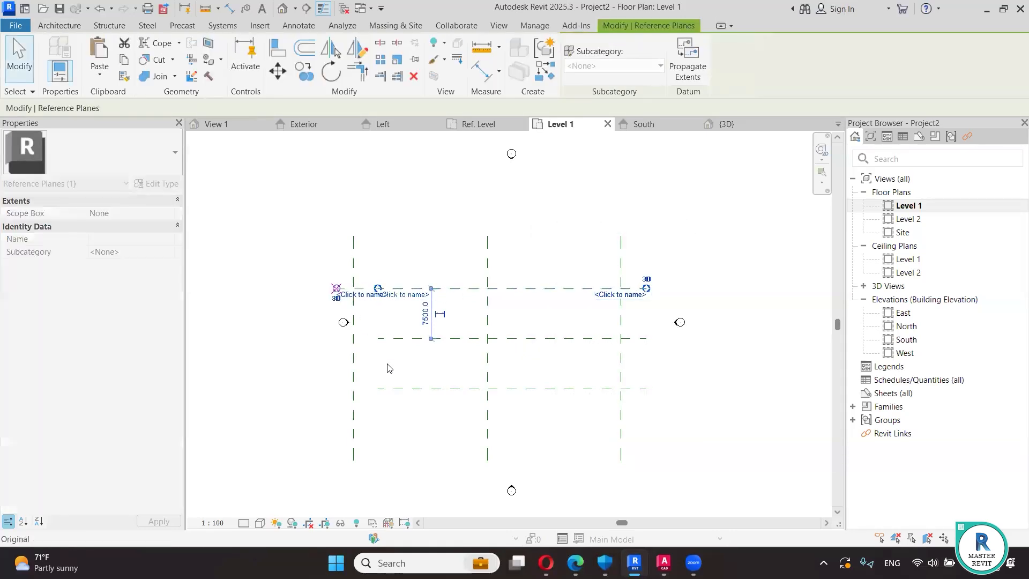
{"action": "left_click", "coordinate": [391, 388]}
{"action": "left_click_drag", "start_coordinate": [377, 389], "coordinate": [336, 388]}
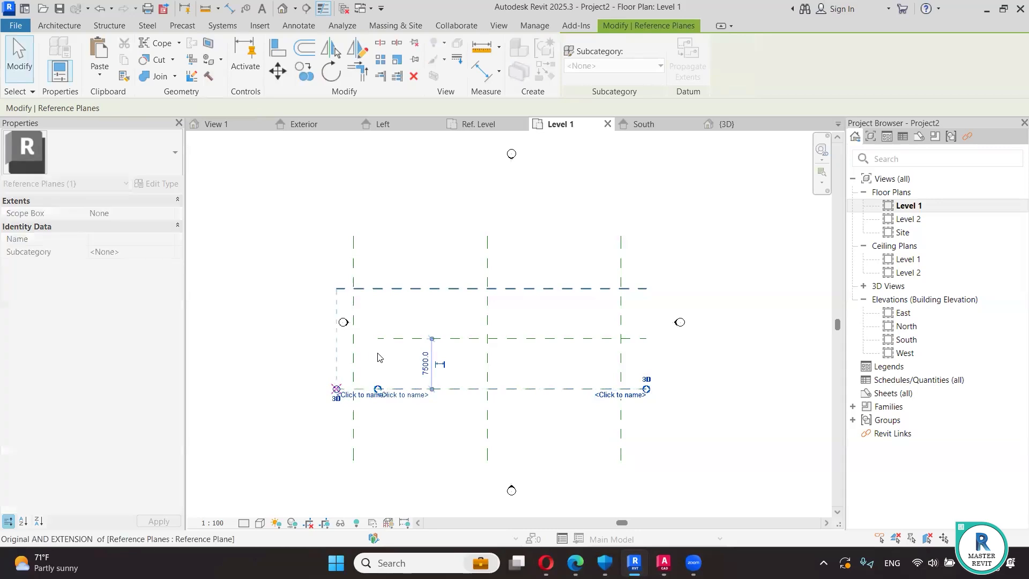
{"action": "left_click", "coordinate": [383, 338]}
{"action": "left_click_drag", "start_coordinate": [369, 338], "coordinate": [347, 339]}
{"action": "left_click", "coordinate": [667, 214]}
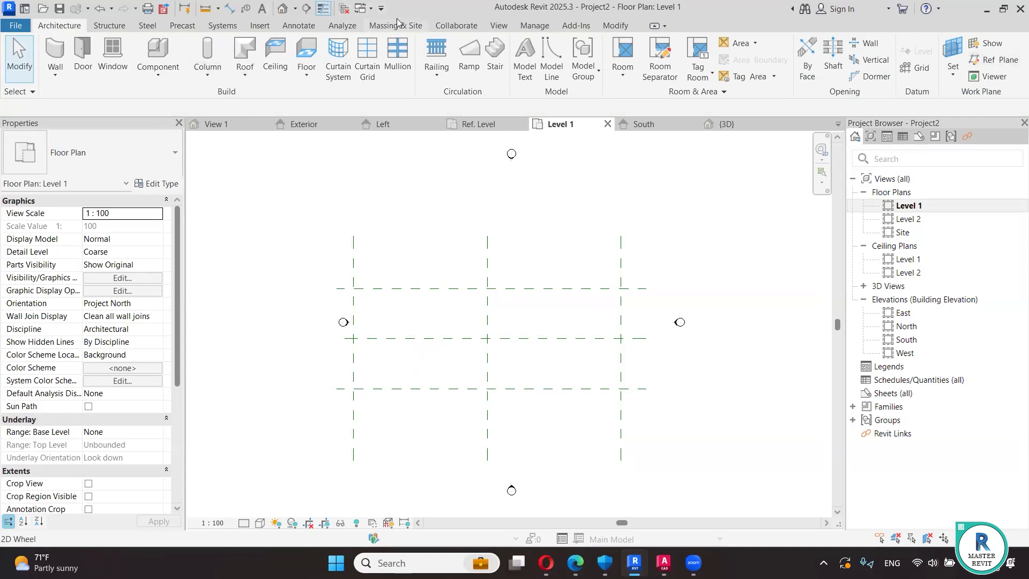
- Set the leftmost vertical reference plane as the work plane and open the West elevation for sketching
{"action": "left_click", "coordinate": [952, 74]}
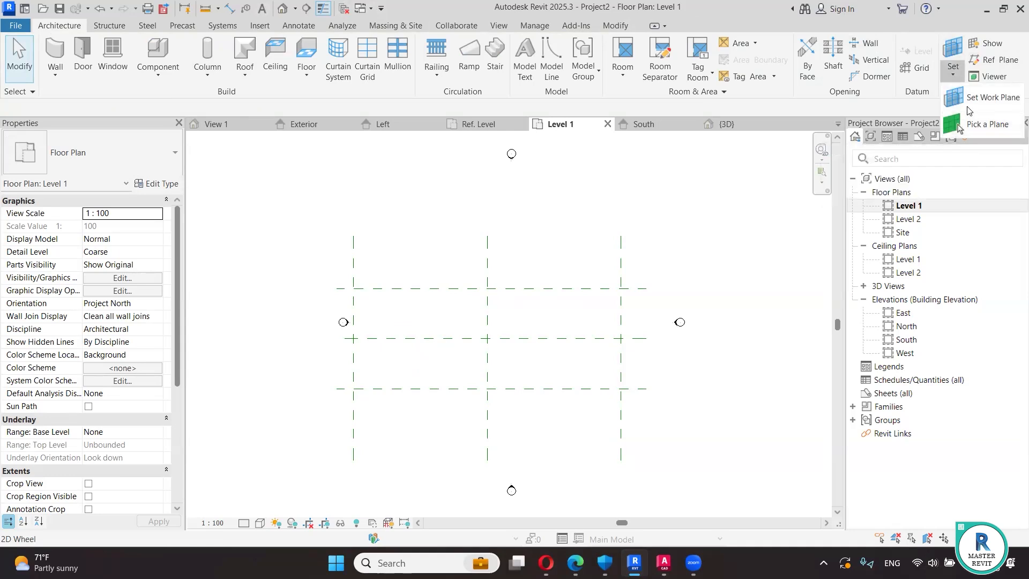
{"action": "left_click", "coordinate": [958, 126]}
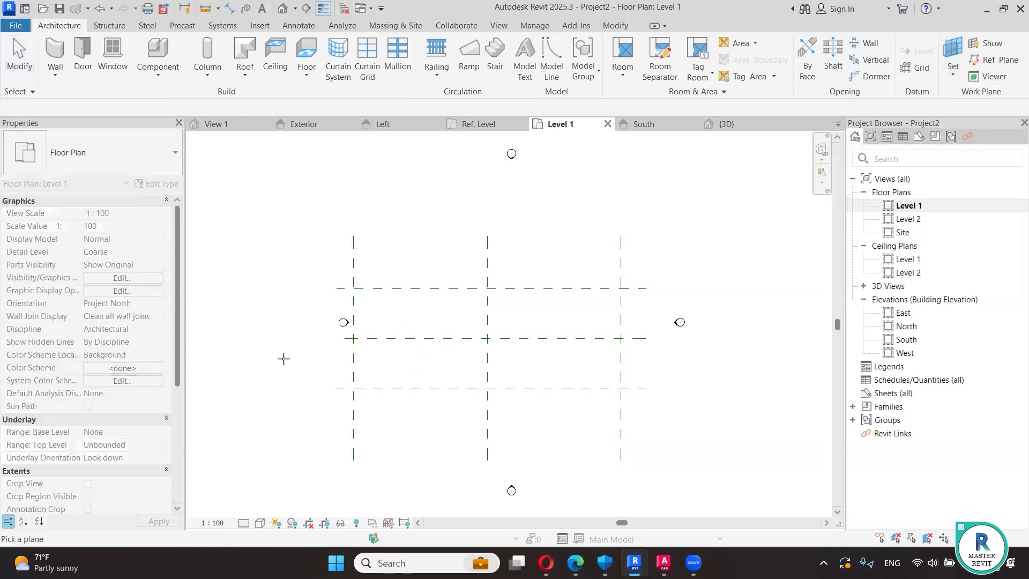
{"action": "left_click", "coordinate": [349, 361]}
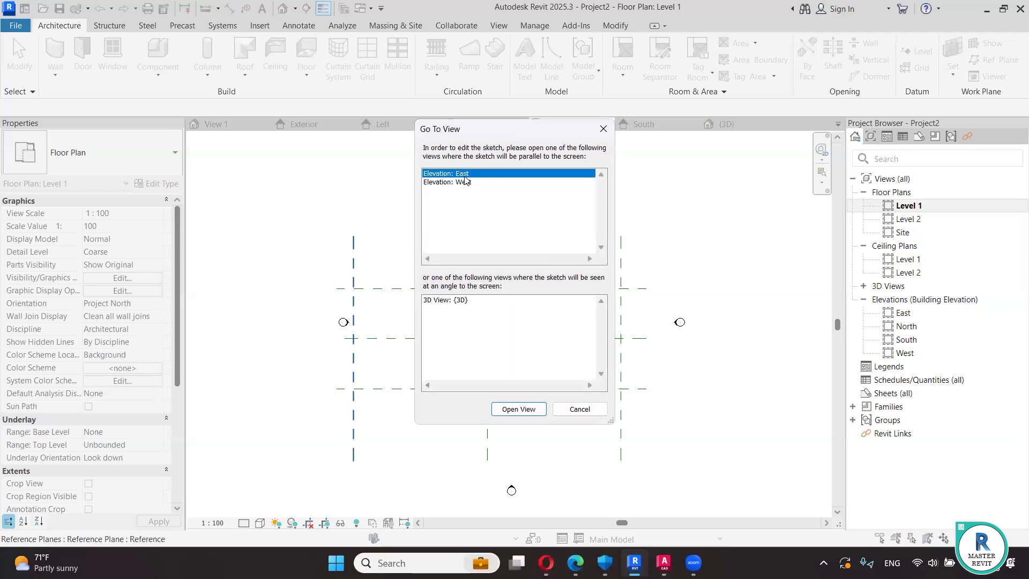
{"action": "left_click", "coordinate": [473, 183]}
{"action": "left_click", "coordinate": [520, 409]}
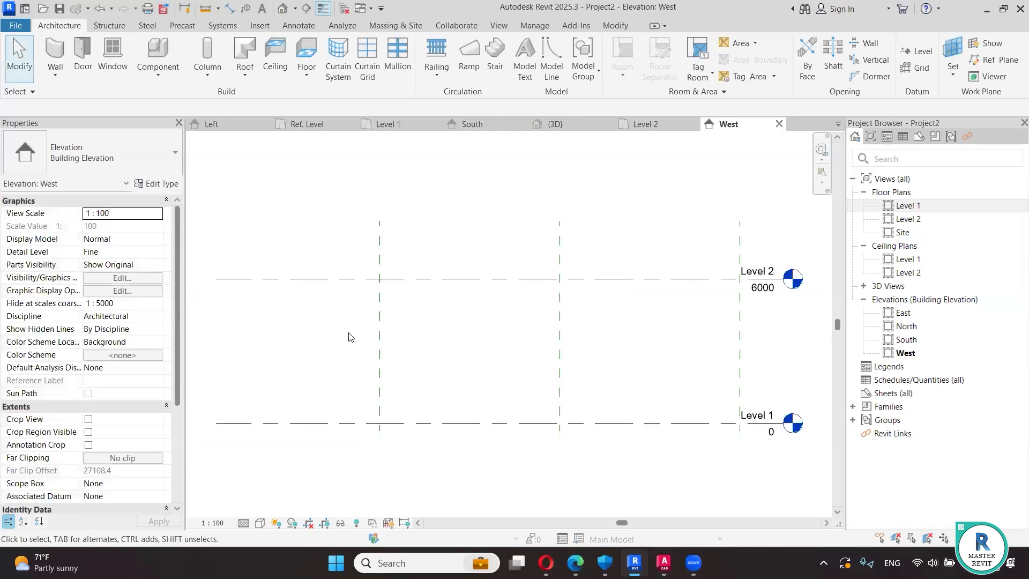
- Start a new in-place mass in the West elevation and accept its name
{"action": "scroll", "coordinate": [328, 321], "scroll_direction": "down", "scroll_amount": 1}
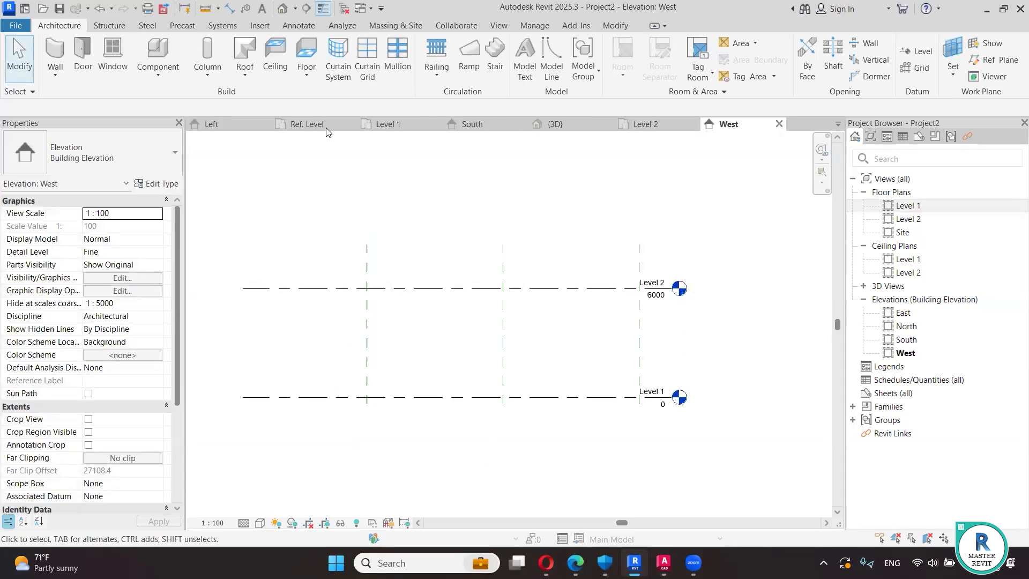
{"action": "left_click", "coordinate": [404, 22]}
{"action": "left_click", "coordinate": [136, 60]}
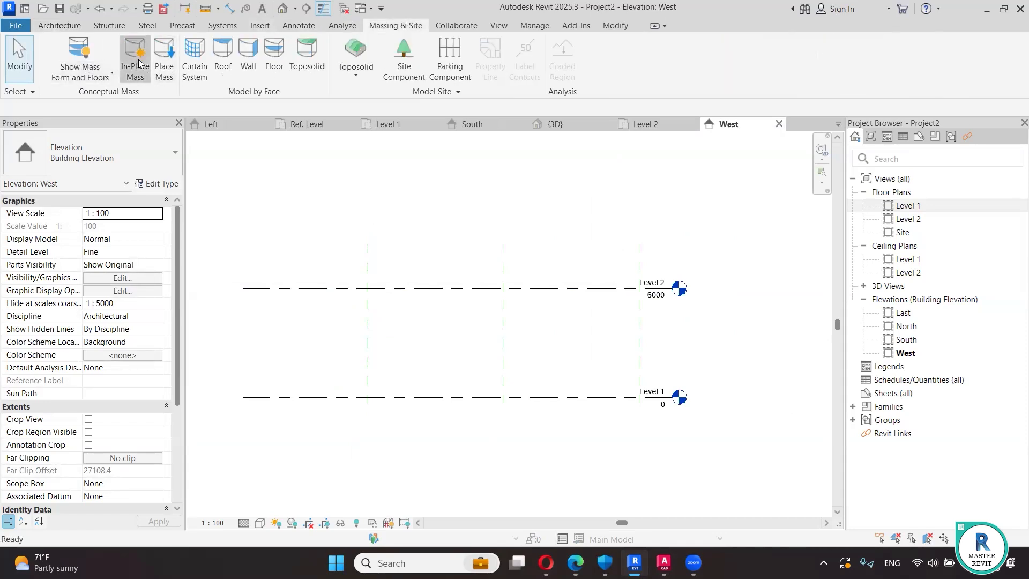
{"action": "left_click", "coordinate": [543, 303]}
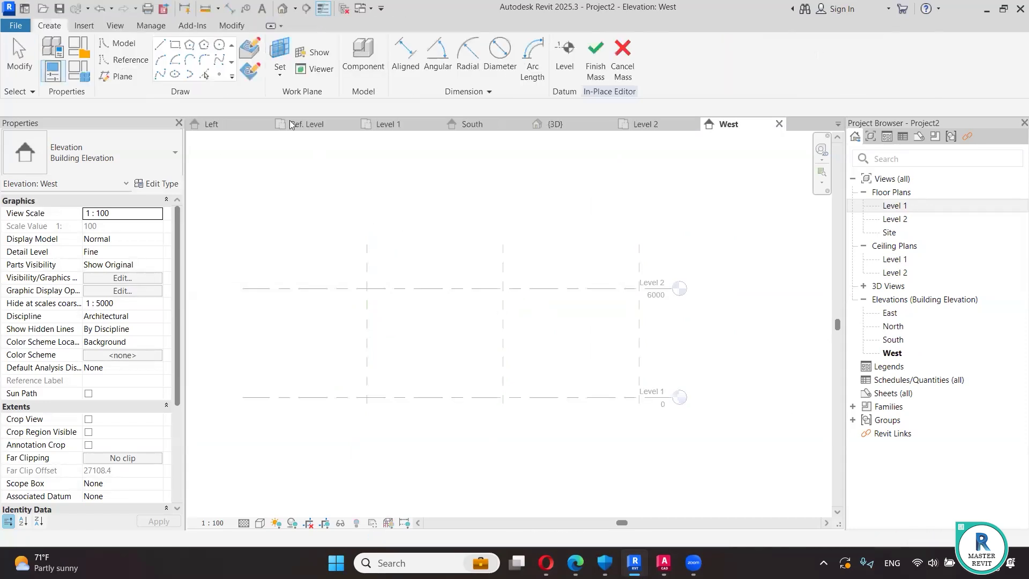
- Sketch a centre-ends semicircular arc of radius 5700 above Level 1, centred on the middle vertical reference plane
{"action": "left_click", "coordinate": [175, 60]}
{"action": "left_click", "coordinate": [503, 397]}
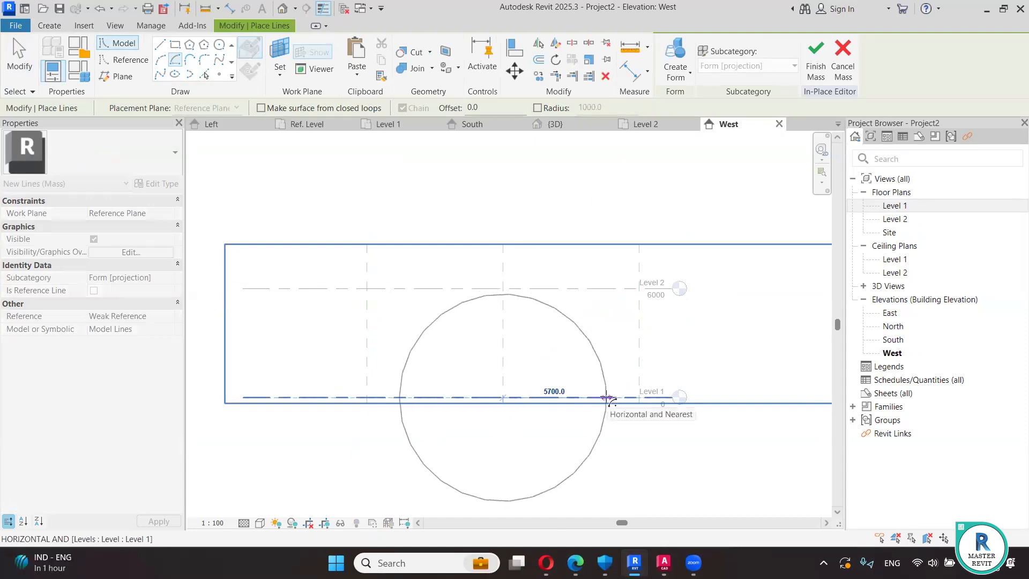
{"action": "left_click", "coordinate": [606, 397]}
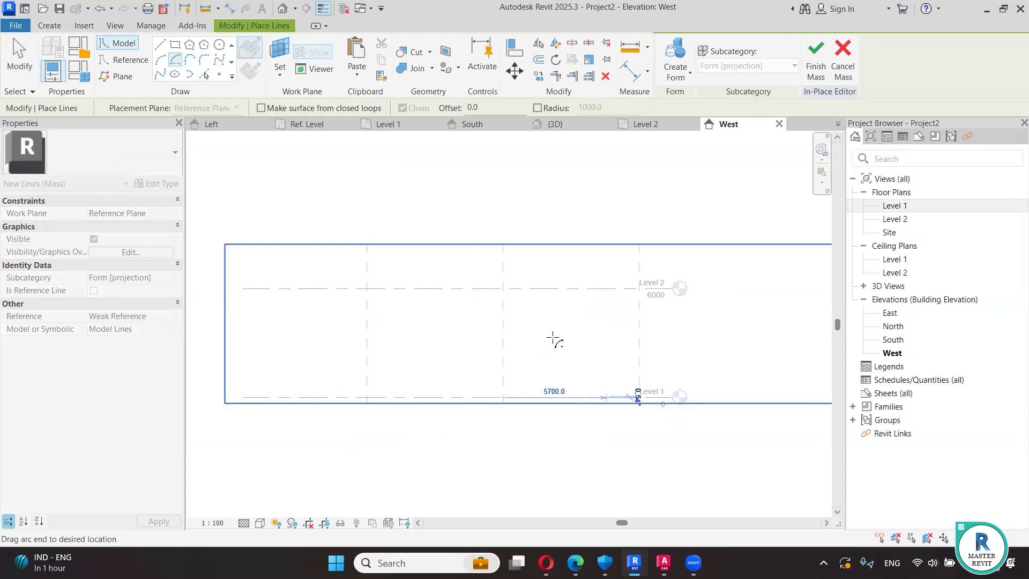
{"action": "left_click", "coordinate": [399, 398]}
- Close the semicircle with a straight baseline along Level 1 between the arc's endpoints, and end the line command
{"action": "left_click", "coordinate": [159, 45]}
{"action": "left_click", "coordinate": [399, 397]}
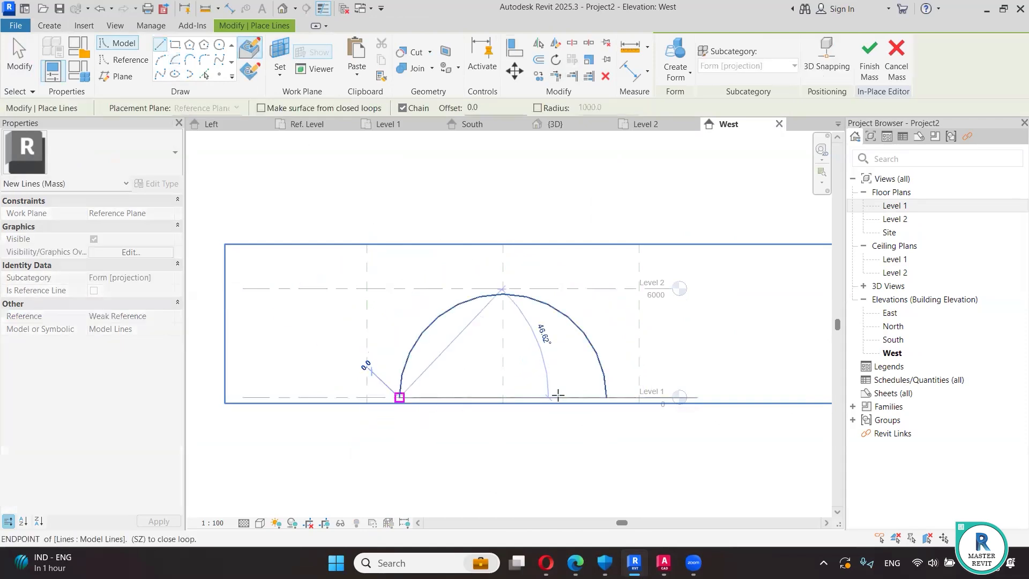
{"action": "left_click", "coordinate": [606, 397]}
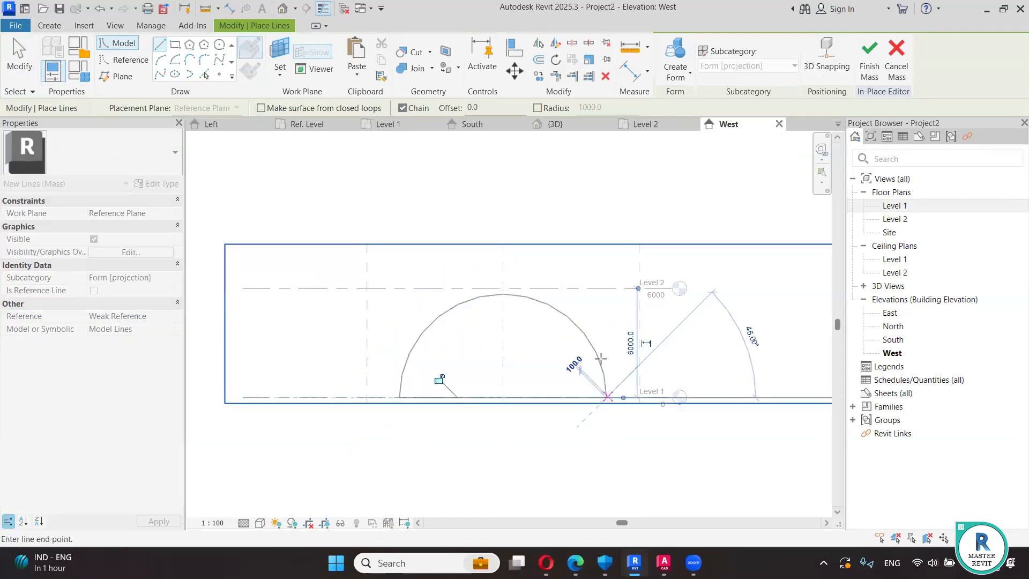
{"action": "right_click", "coordinate": [628, 314]}
{"action": "left_click", "coordinate": [655, 86]}
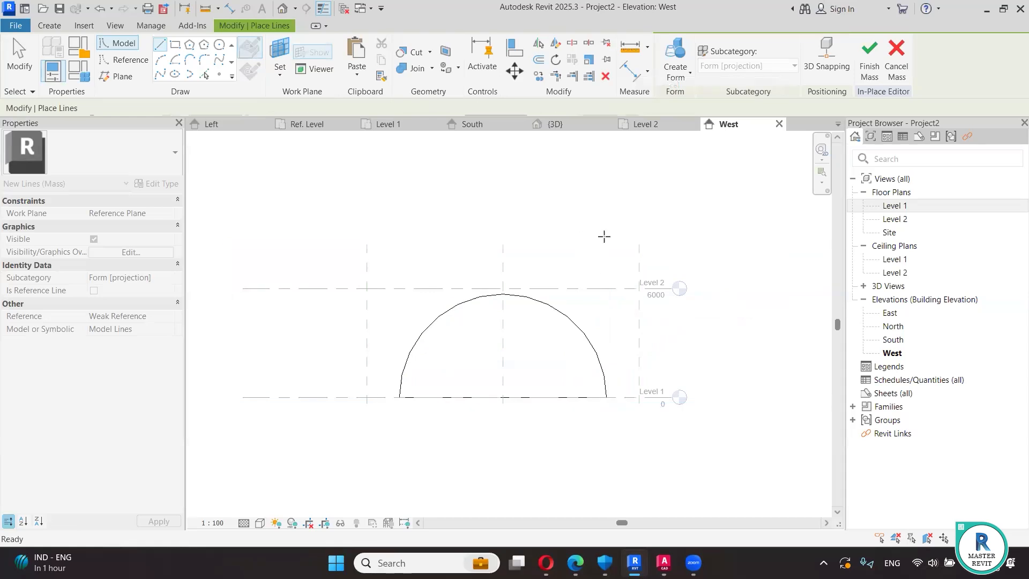
{"action": "right_click", "coordinate": [589, 206]}
{"action": "left_click", "coordinate": [617, 211]}
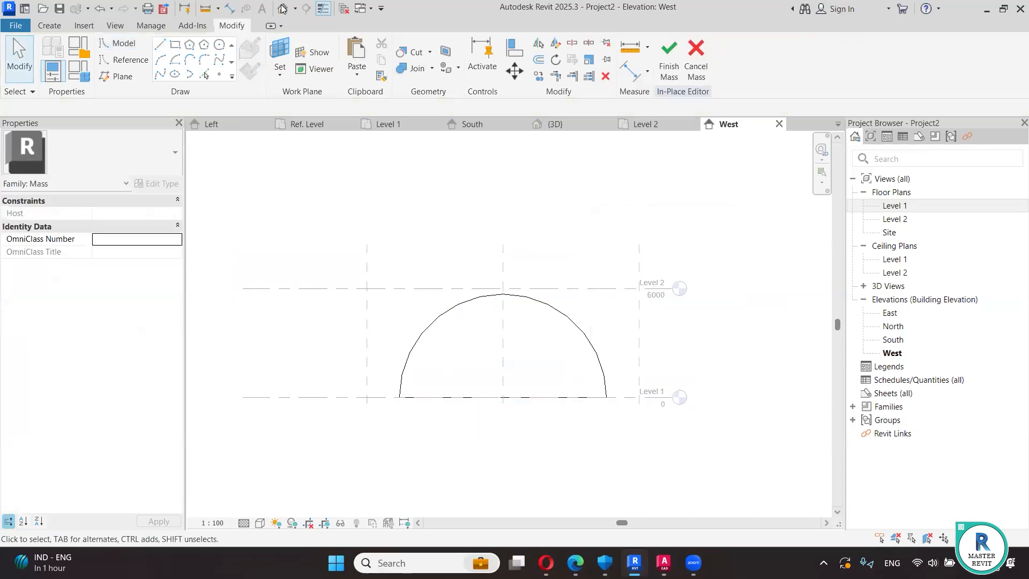
- In the Level 1 plan, mirror the closed arc profile about the middle vertical reference plane to the opposite end
{"action": "left_click", "coordinate": [556, 124]}
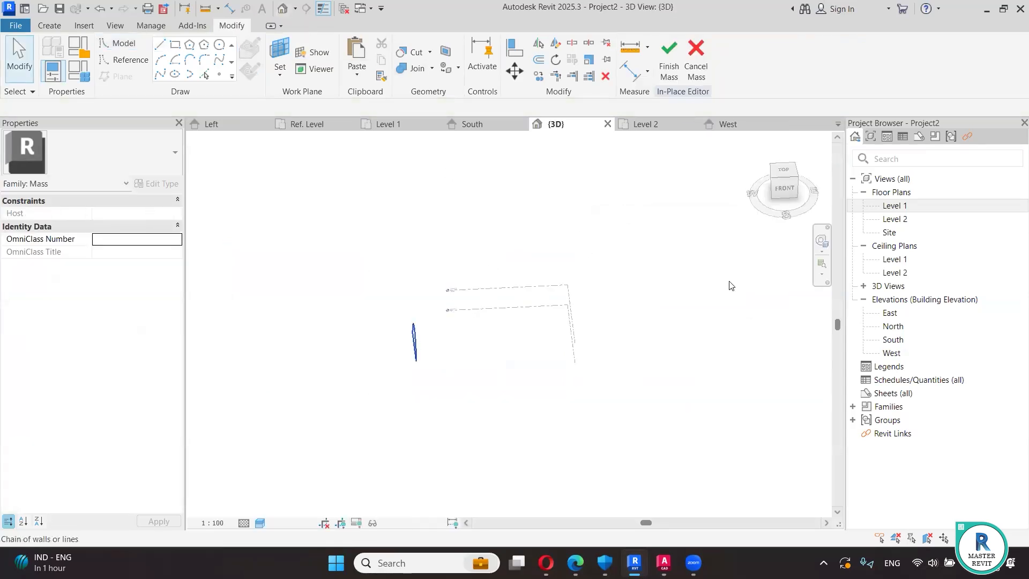
{"action": "double_click", "coordinate": [893, 206]}
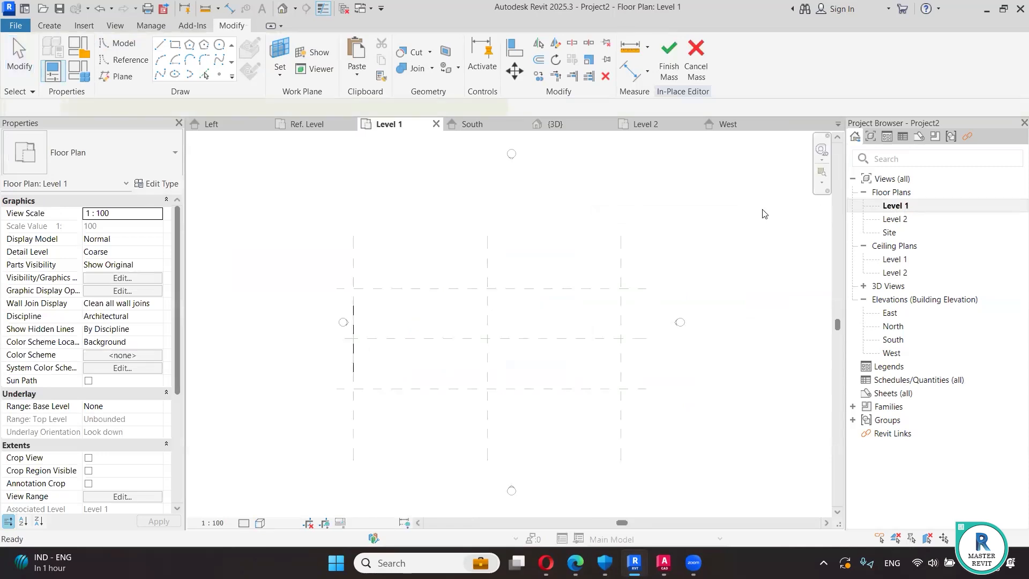
{"action": "left_click", "coordinate": [538, 44]}
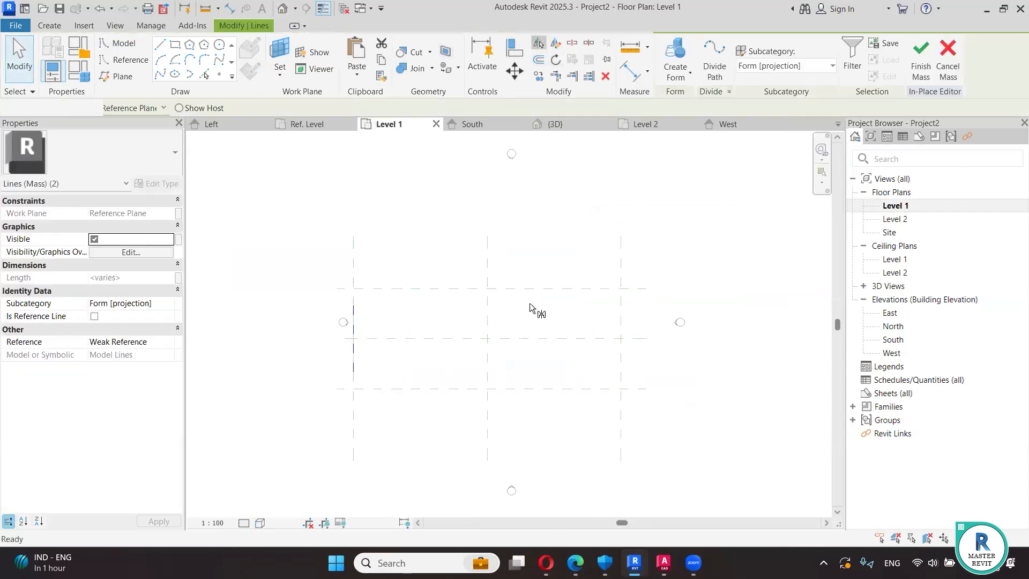
{"action": "left_click", "coordinate": [487, 309]}
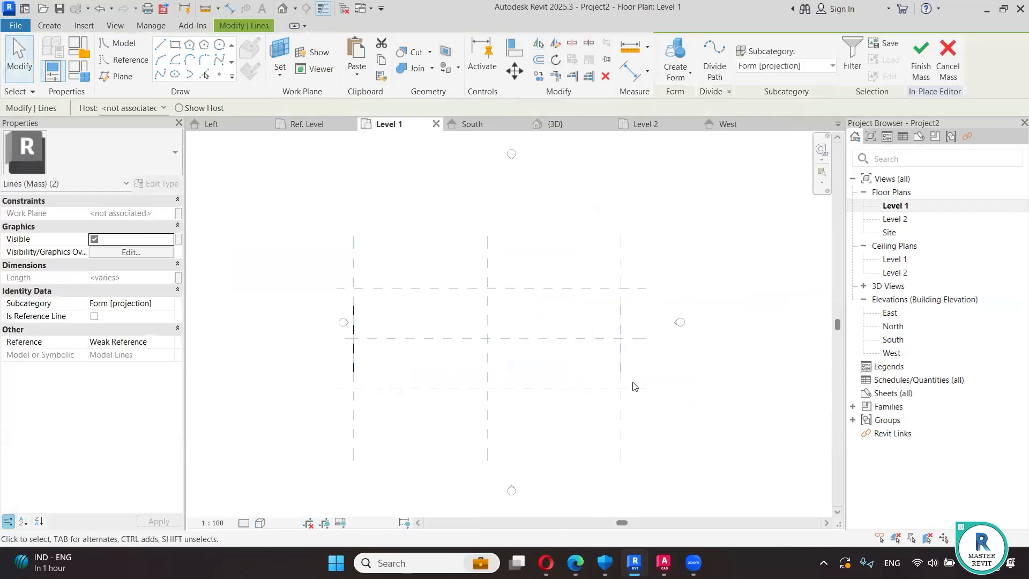
{"action": "left_click", "coordinate": [657, 360]}
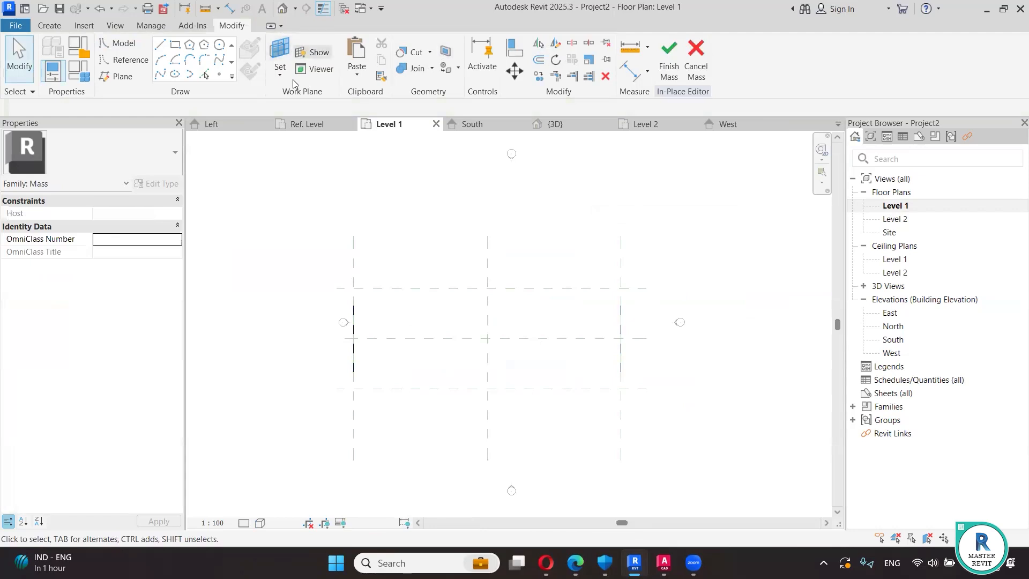
- Set the middle vertical reference plane as the work plane and open the West elevation for sketching
{"action": "left_click", "coordinate": [279, 74]}
{"action": "left_click", "coordinate": [314, 128]}
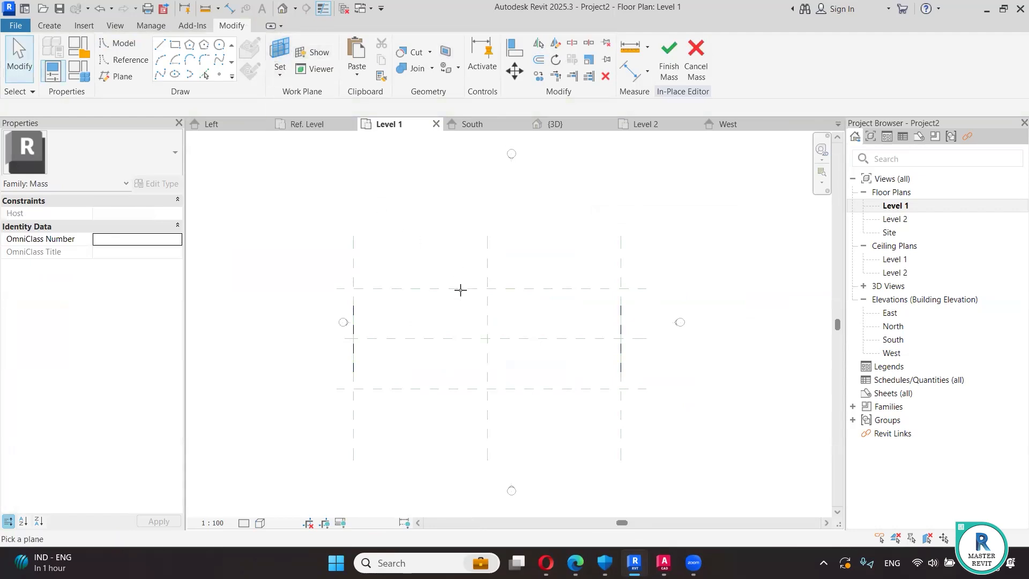
{"action": "left_click", "coordinate": [485, 319]}
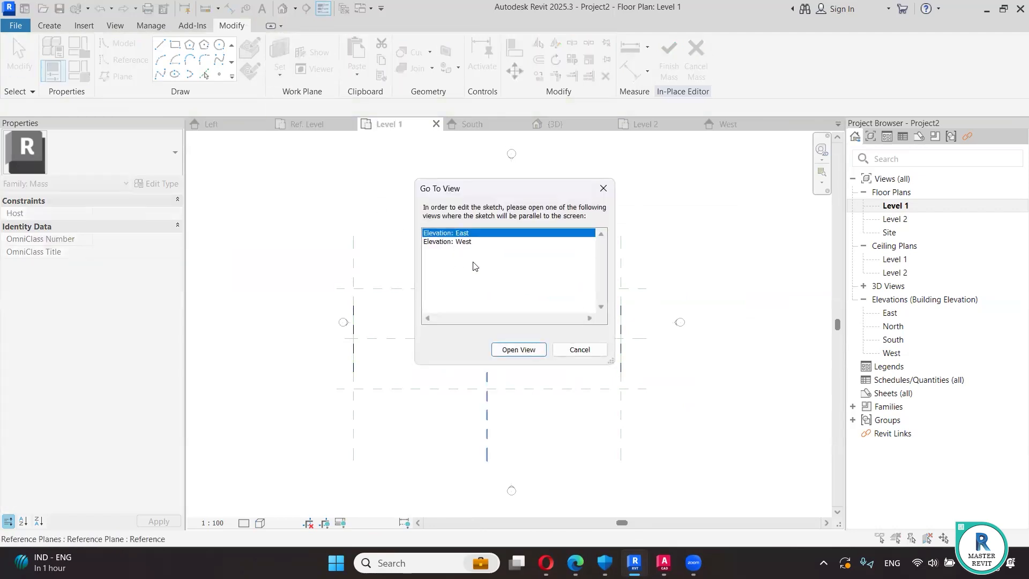
{"action": "key", "text": "Down"}
{"action": "left_click", "coordinate": [512, 349]}
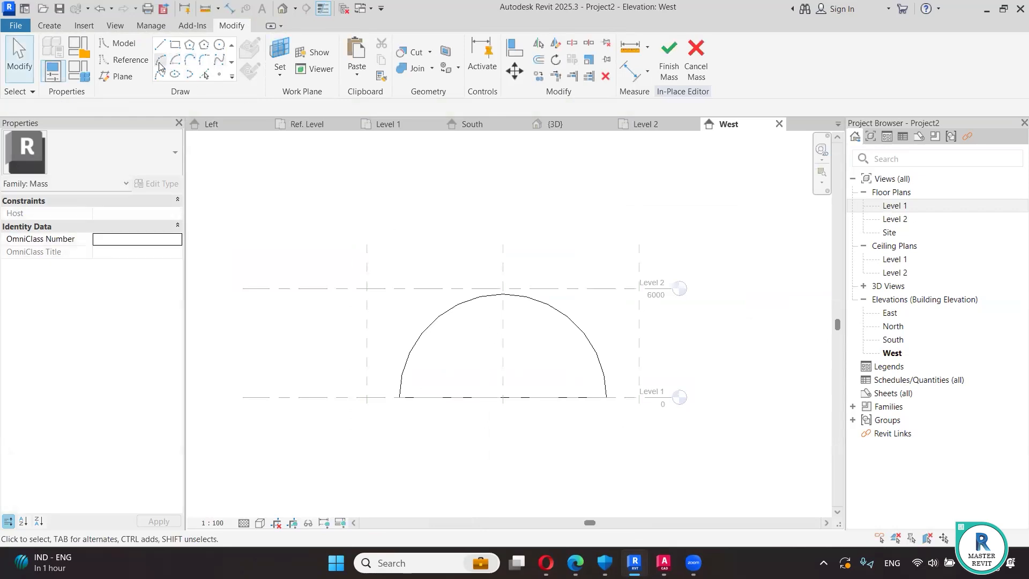
- Sketch a larger start-end-radius arc on Level 1 between the two outer vertical reference planes, peaking above Level 2
{"action": "key", "text": "l"}
{"action": "key", "text": "i"}
{"action": "left_click", "coordinate": [367, 397]}
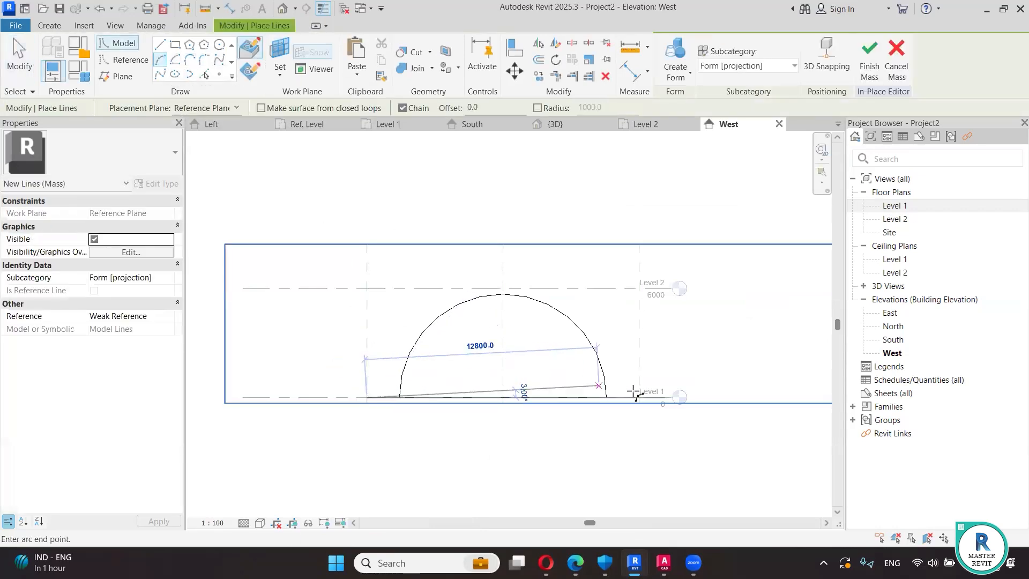
{"action": "left_click", "coordinate": [638, 398]}
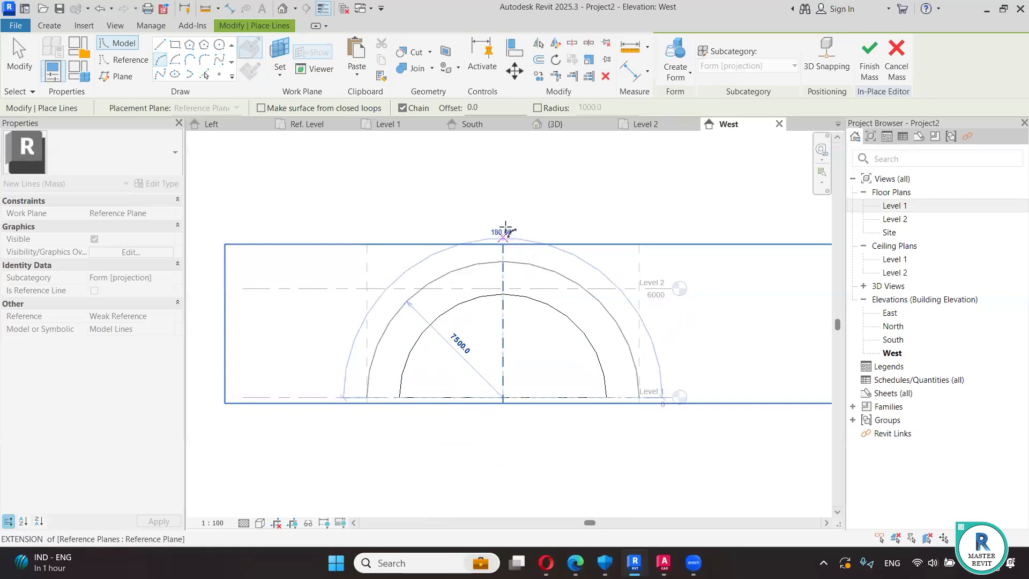
{"action": "left_click", "coordinate": [504, 226]}
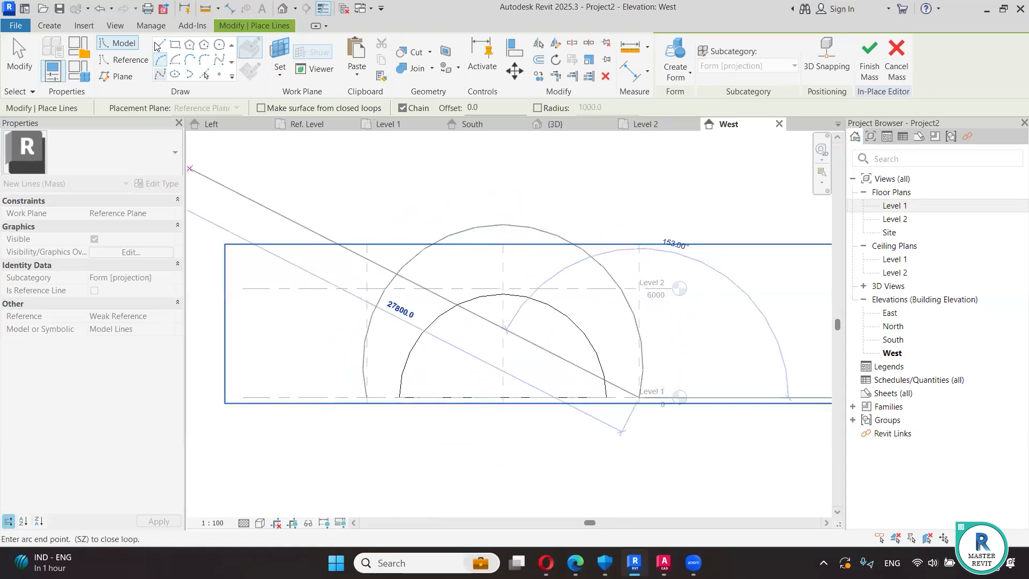
- Close the larger arc with a straight baseline along Level 1 between the outer reference planes
{"action": "key", "text": "l"}
{"action": "key", "text": "i"}
{"action": "left_click", "coordinate": [367, 397]}
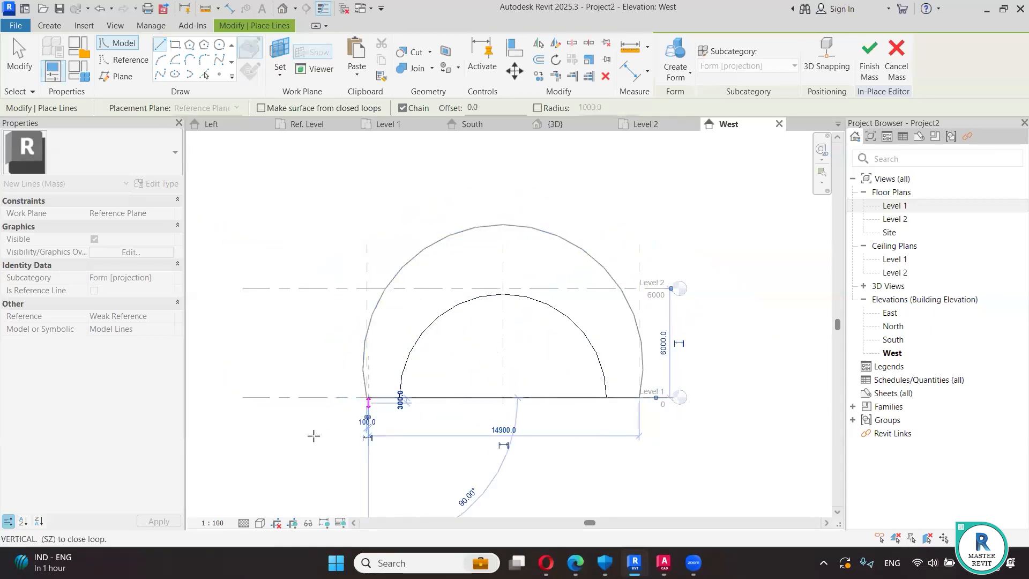
{"action": "right_click", "coordinate": [614, 251]}
{"action": "left_click", "coordinate": [643, 258]}
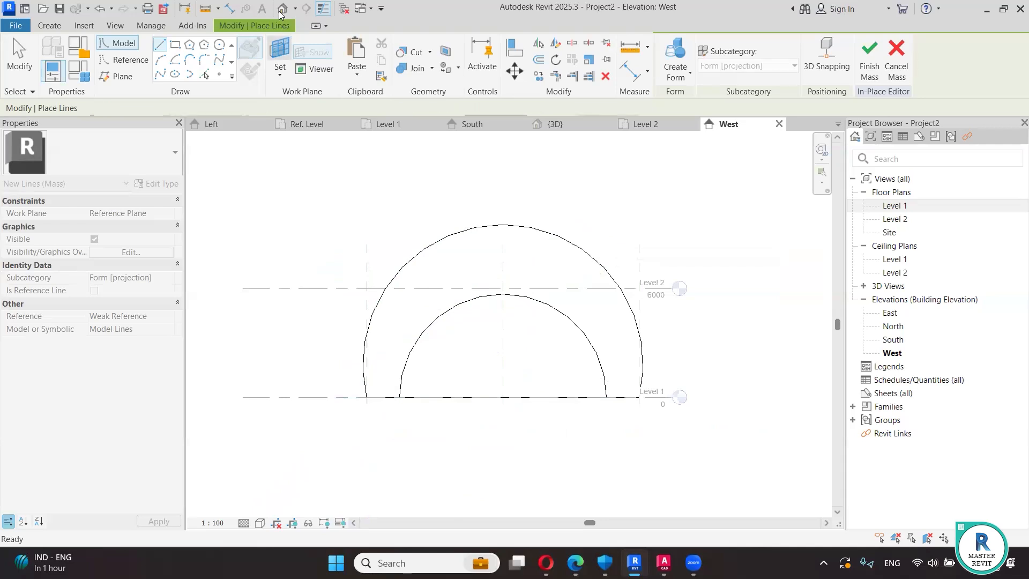
- Open the default 3D view showing all three arc profiles and end the line command
{"action": "left_click", "coordinate": [285, 7]}
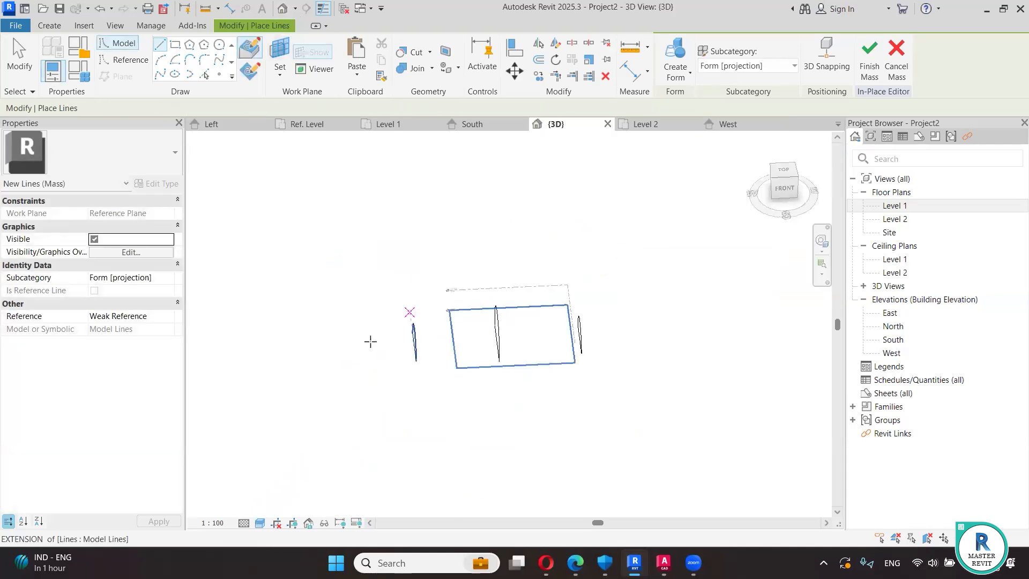
{"action": "middle_click_drag", "start_coordinate": [337, 337], "coordinate": [535, 239], "text": "shift"}
{"action": "right_click", "coordinate": [531, 239]}
{"action": "left_click", "coordinate": [562, 246]}
- Try to create a solid form from the lines of all three arc profiles
{"action": "left_click_drag", "start_coordinate": [339, 230], "coordinate": [564, 445]}
{"action": "left_click", "coordinate": [666, 75]}
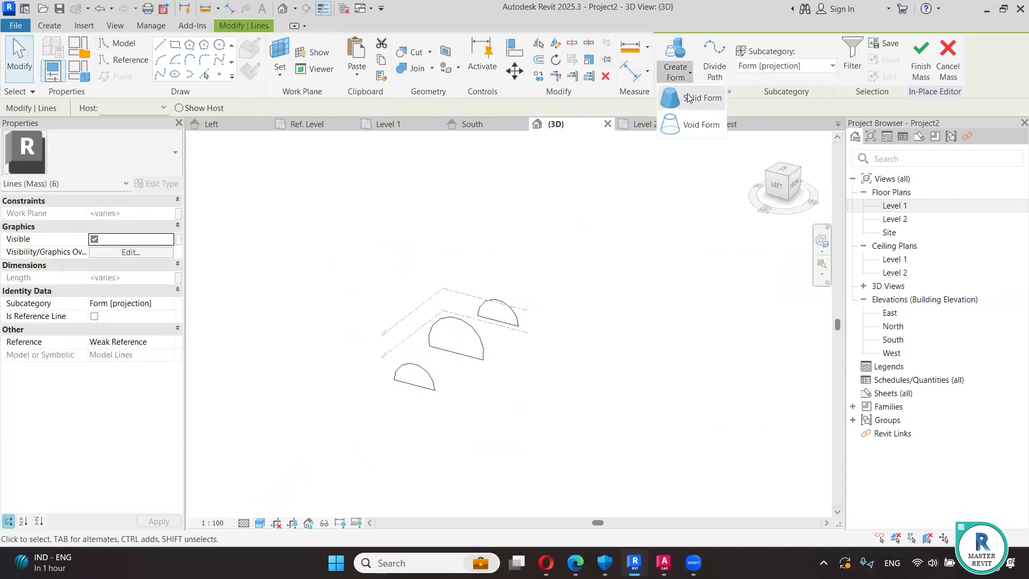
{"action": "left_click", "coordinate": [690, 99]}
{"action": "left_click", "coordinate": [612, 328]}
- Join the middle profile's baseline to the arc's endpoint at its open corner so the loop closes
{"action": "scroll", "coordinate": [436, 350], "scroll_direction": "up", "scroll_amount": 5}
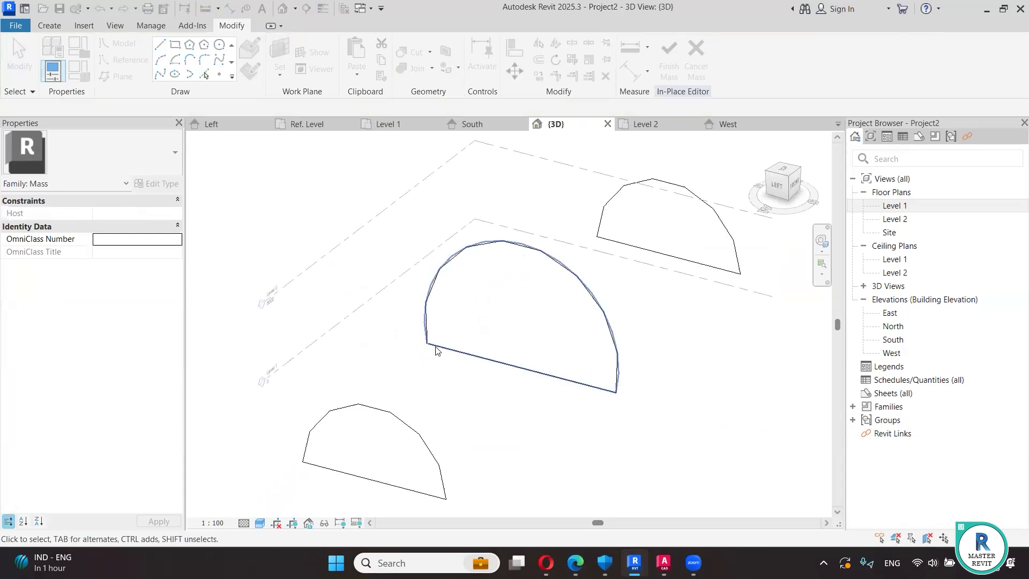
{"action": "scroll", "coordinate": [435, 349], "scroll_direction": "up", "scroll_amount": 5}
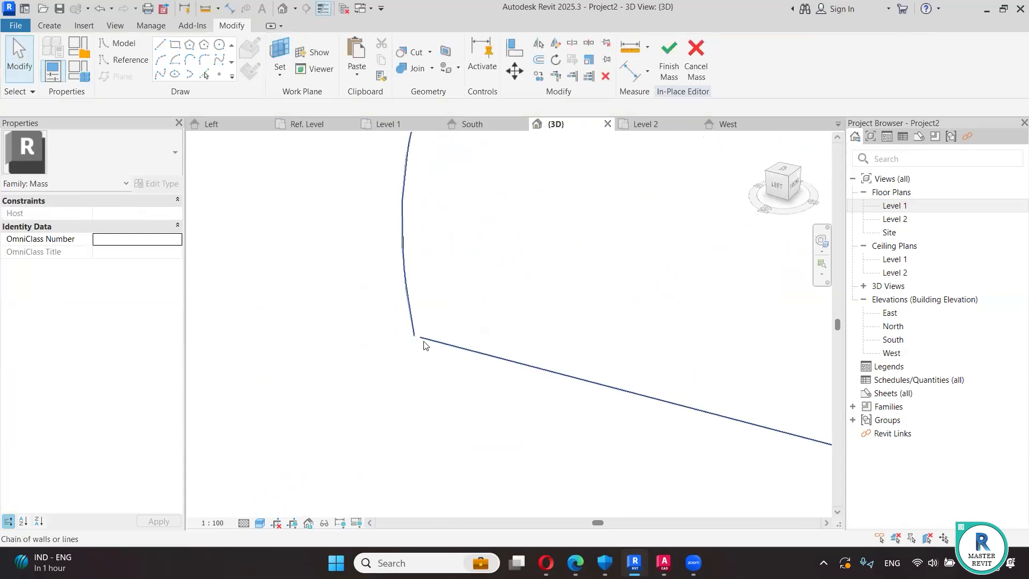
{"action": "left_click", "coordinate": [416, 338]}
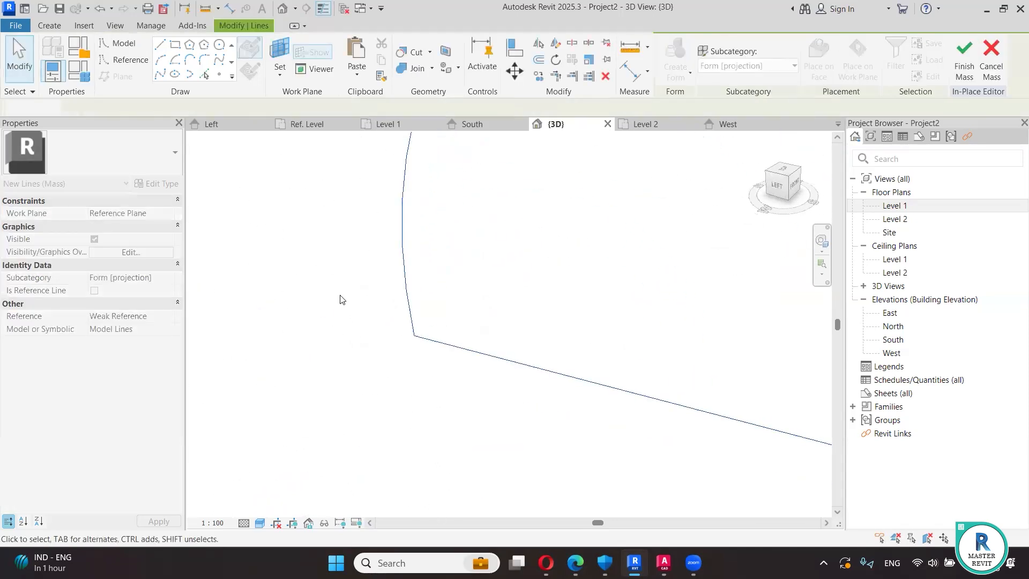
{"action": "scroll", "coordinate": [450, 328], "scroll_direction": "down", "scroll_amount": 6}
{"action": "key", "text": "Escape"}
- Select all three closed arc profiles and create a solid form lofted through them
{"action": "left_click_drag", "start_coordinate": [343, 184], "coordinate": [659, 497]}
{"action": "left_click", "coordinate": [689, 81]}
{"action": "left_click", "coordinate": [690, 88]}
{"action": "left_click", "coordinate": [692, 97]}
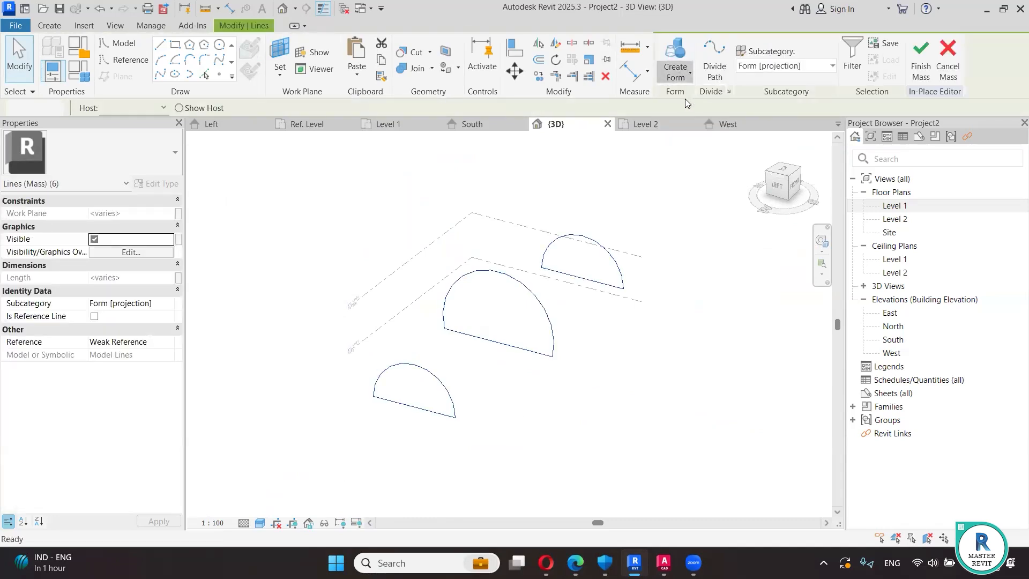
{"action": "middle_click_drag", "start_coordinate": [644, 392], "coordinate": [675, 370], "text": "shift"}
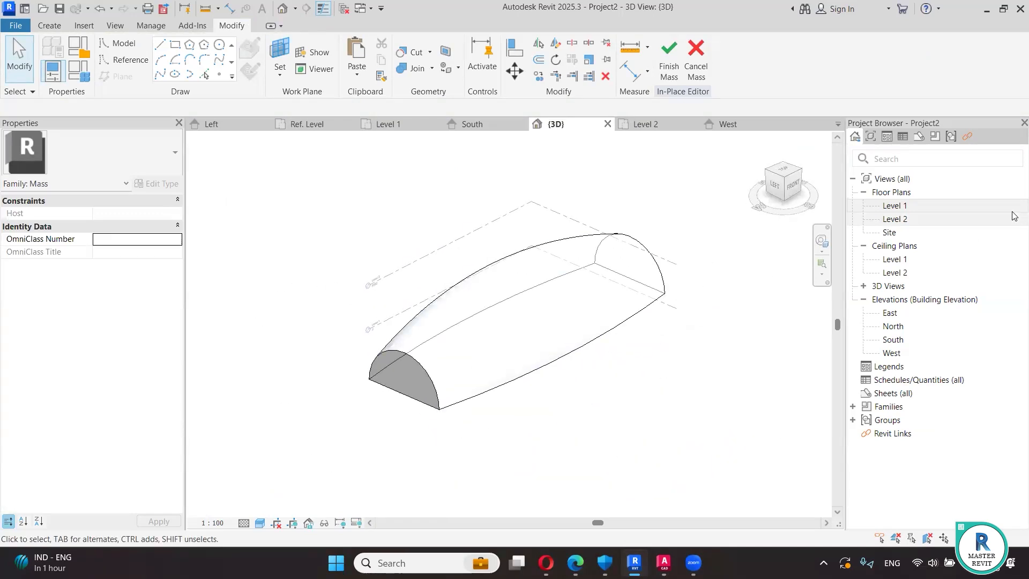
- From the Level 1 plan, set the middle horizontal reference plane as the work plane and open the North elevation
{"action": "double_click", "coordinate": [894, 206]}
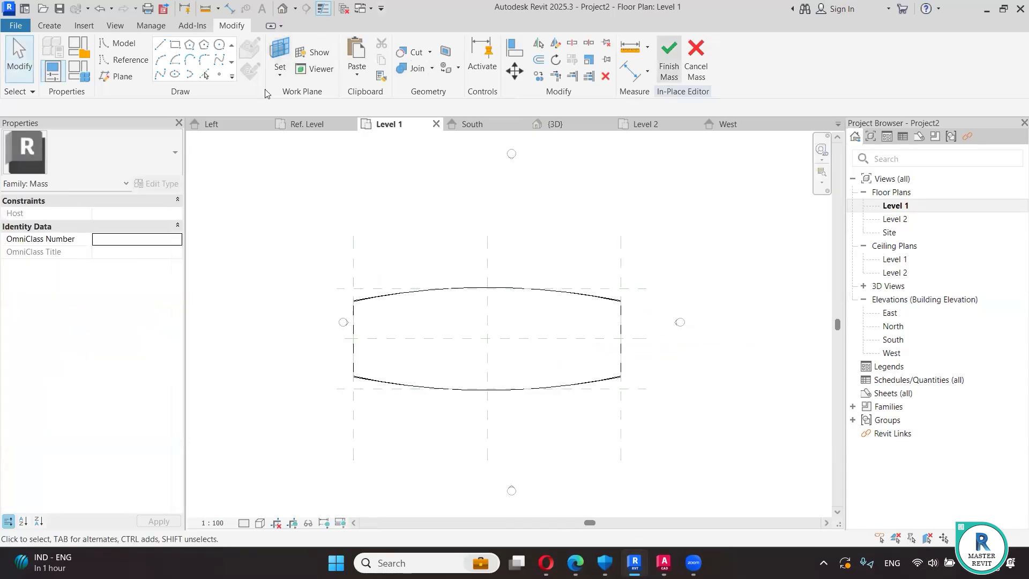
{"action": "left_click", "coordinate": [279, 70]}
{"action": "left_click", "coordinate": [306, 127]}
{"action": "left_click", "coordinate": [437, 338]}
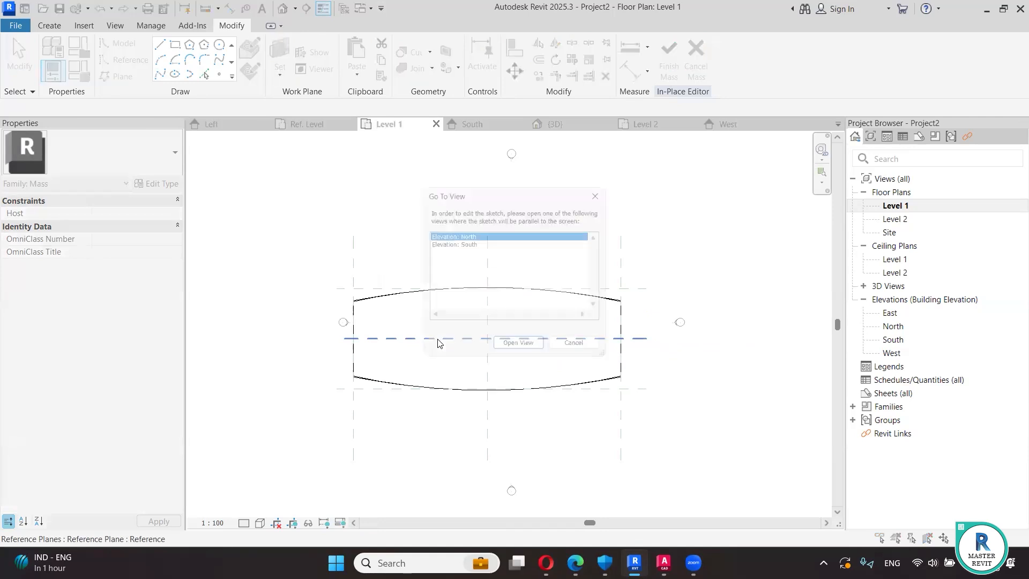
{"action": "left_click", "coordinate": [517, 349]}
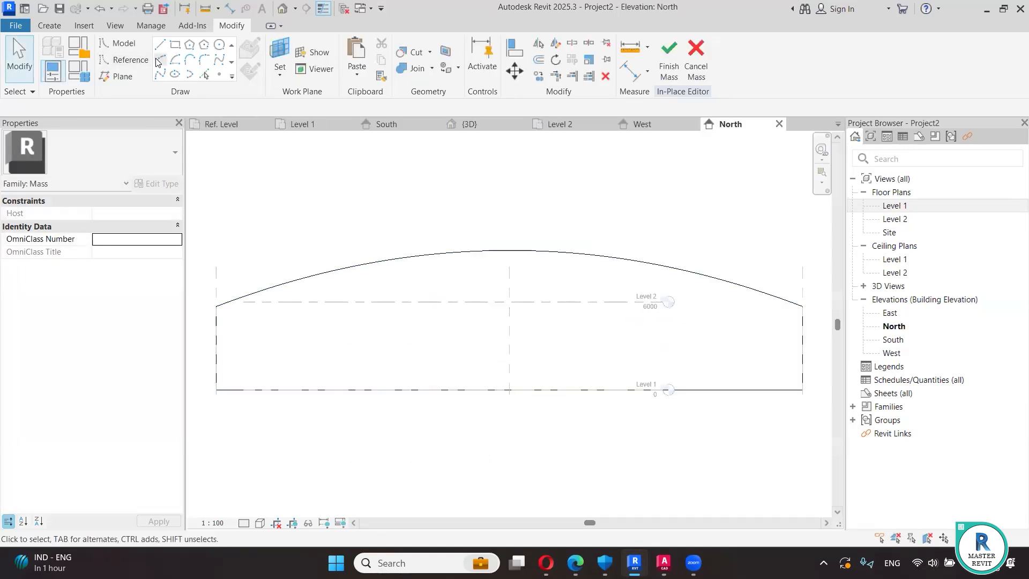
- Sketch a downward-bowing arc between the upper corners of the mass's two ends, with its lowest point above Level 1
{"action": "left_click", "coordinate": [216, 306]}
{"action": "middle_click_drag", "start_coordinate": [672, 330], "coordinate": [550, 329]}
{"action": "left_click", "coordinate": [679, 305]}
{"action": "scroll", "coordinate": [553, 309], "scroll_direction": "down", "scroll_amount": 2}
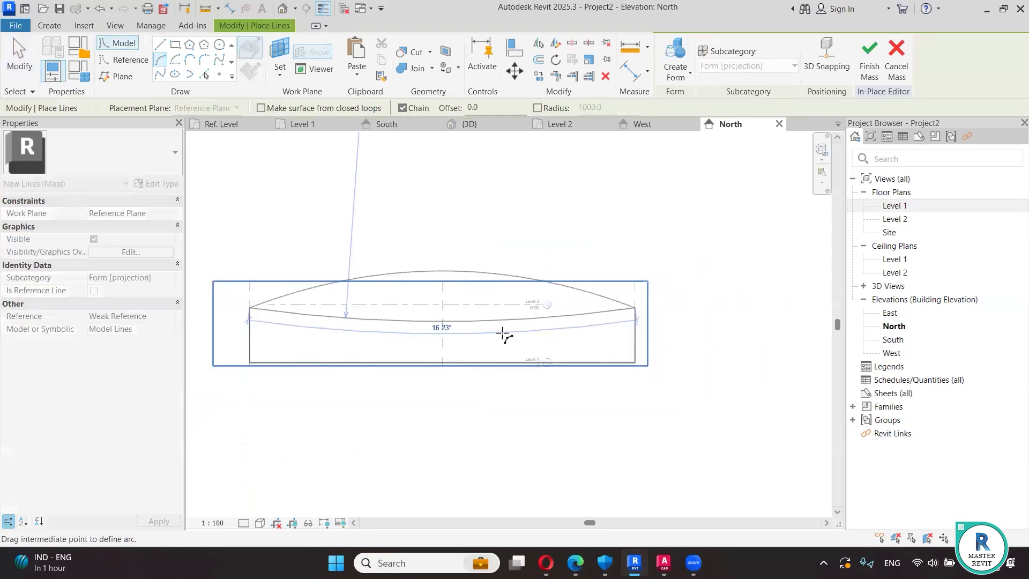
{"action": "left_click", "coordinate": [452, 351]}
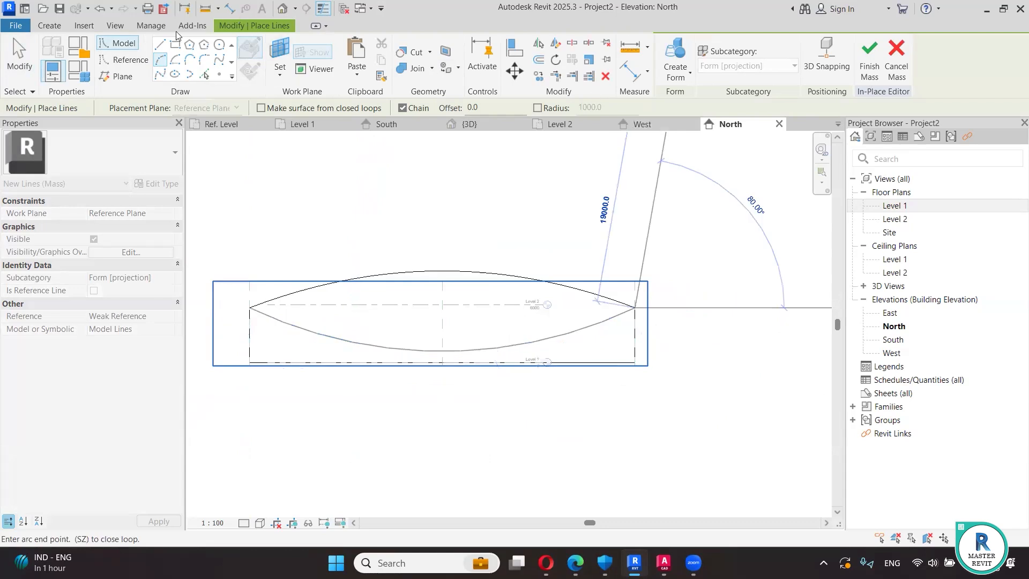
- Close the arc with straight lines running outward past both ends and around below the mass, and end the chain
{"action": "left_click", "coordinate": [161, 45]}
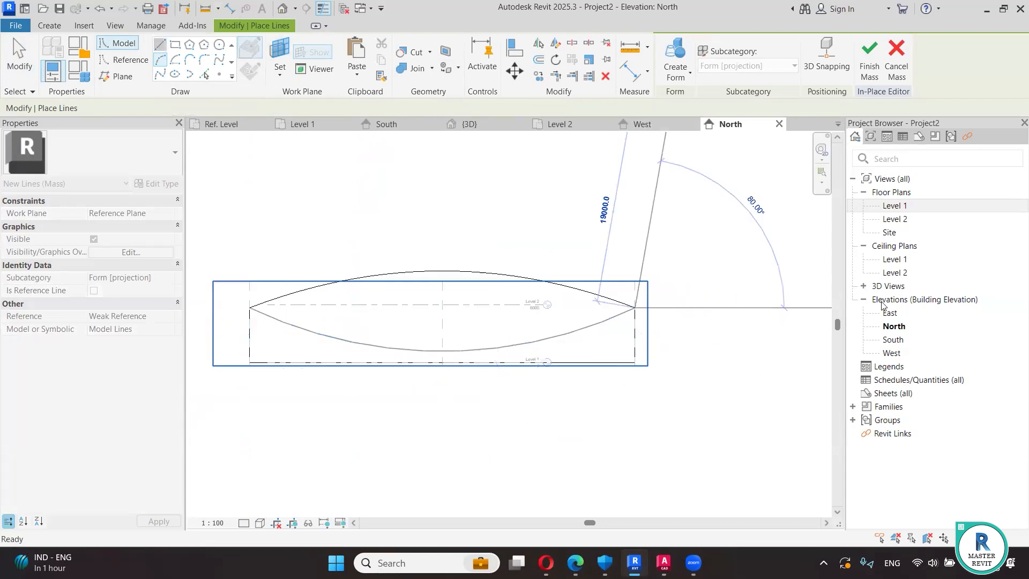
{"action": "left_click", "coordinate": [711, 307]}
{"action": "left_click", "coordinate": [712, 404]}
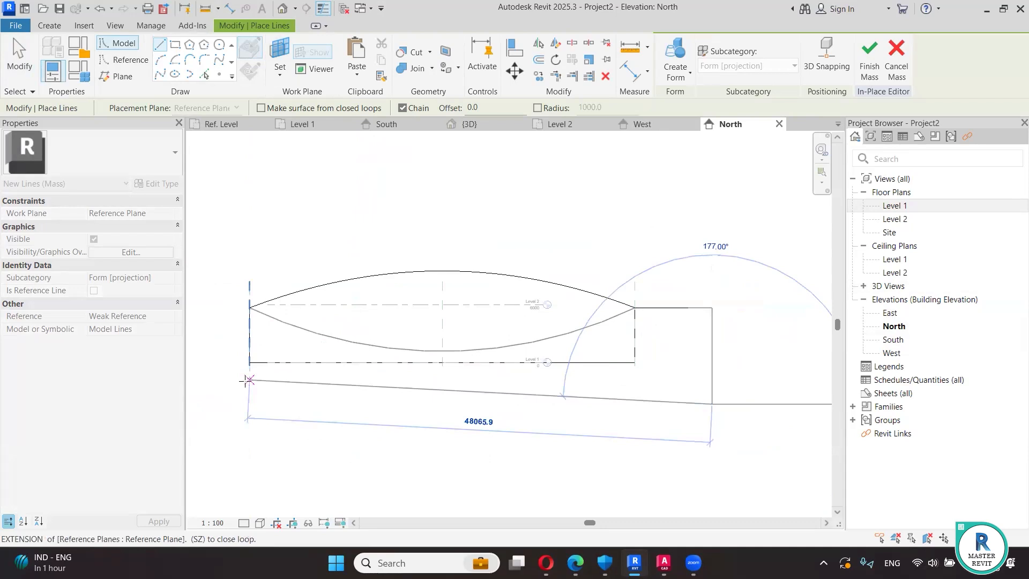
{"action": "left_click", "coordinate": [205, 343]}
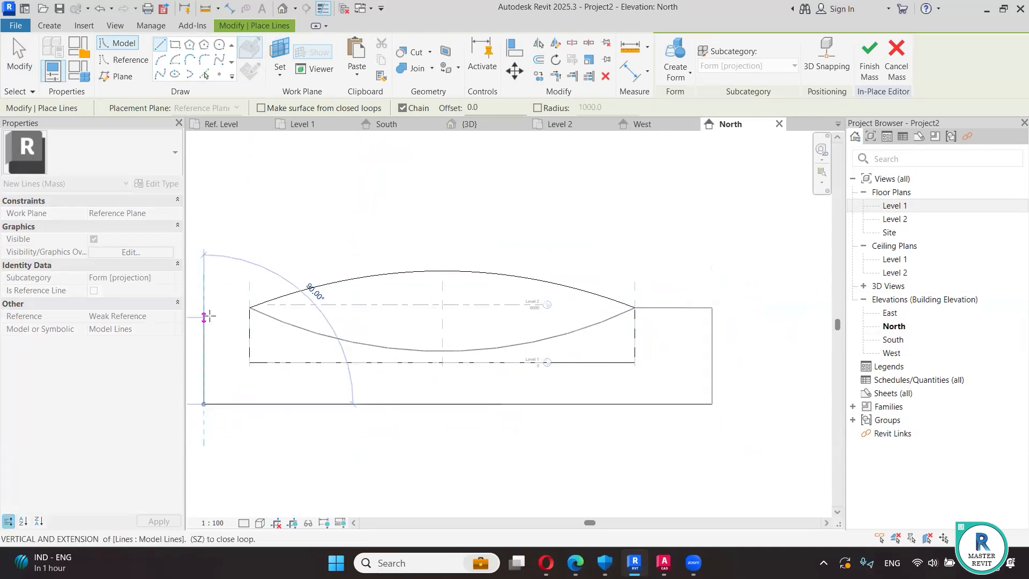
{"action": "left_click", "coordinate": [204, 308]}
{"action": "left_click", "coordinate": [249, 308]}
{"action": "right_click", "coordinate": [290, 221]}
{"action": "left_click", "coordinate": [327, 227]}
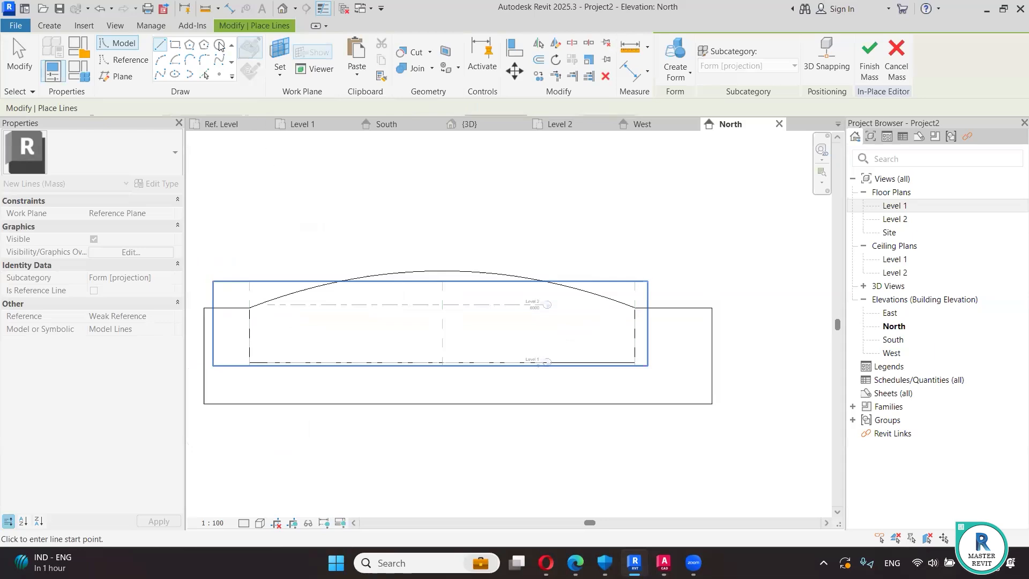
- In the 3D view, select the whole closed profile chain and create a void form from it
{"action": "left_click", "coordinate": [282, 9]}
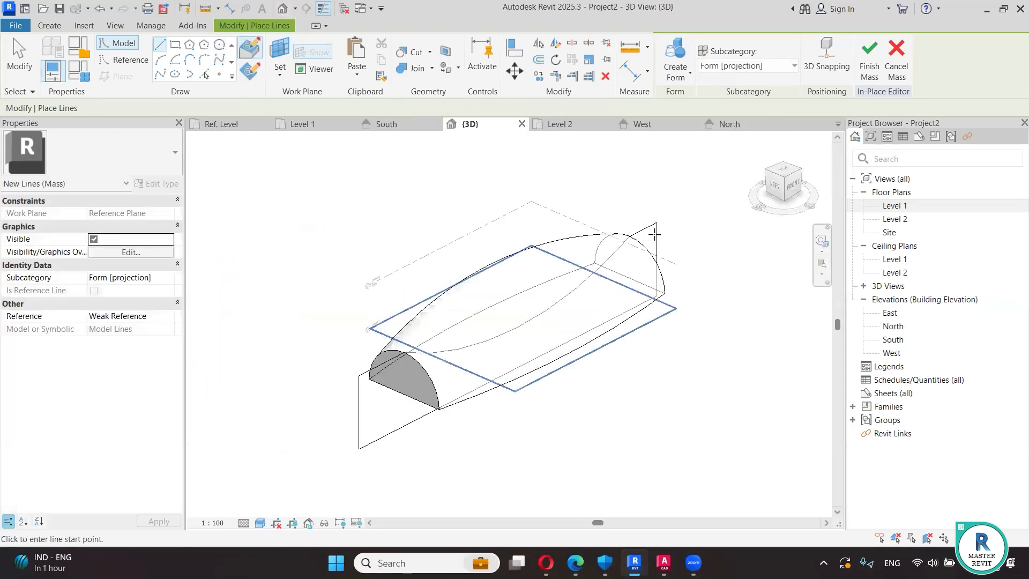
{"action": "right_click", "coordinate": [674, 187]}
{"action": "left_click", "coordinate": [709, 197]}
{"action": "key", "text": "Tab"}
{"action": "left_click", "coordinate": [659, 221]}
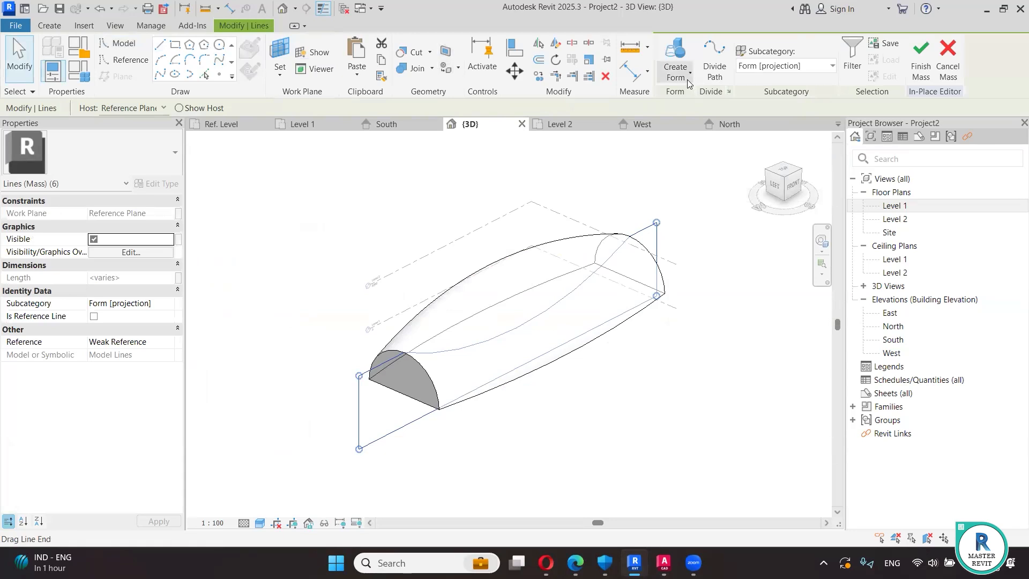
{"action": "left_click", "coordinate": [687, 79]}
{"action": "left_click", "coordinate": [707, 125]}
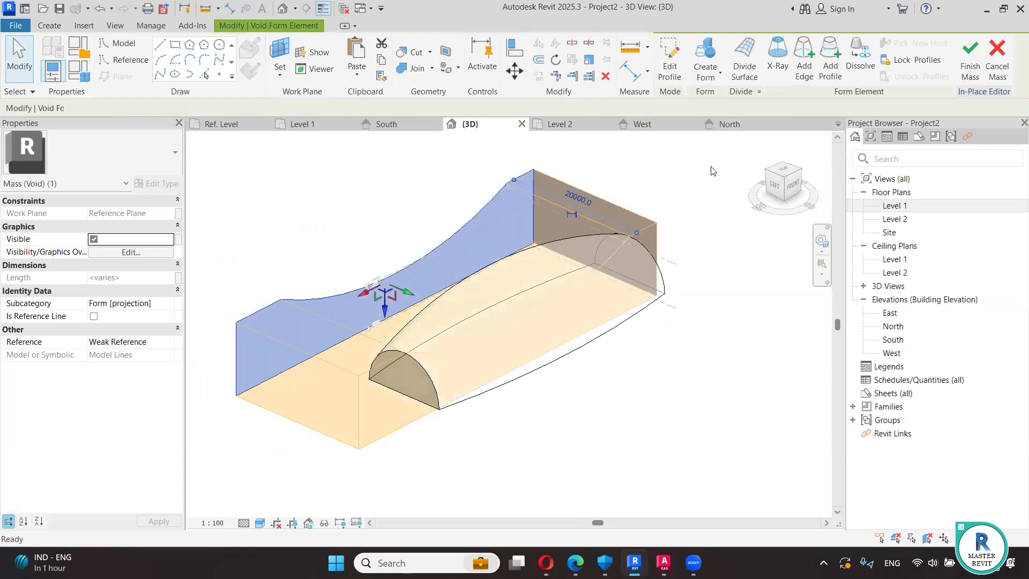
{"action": "left_click", "coordinate": [700, 179]}
- Try to extend the void's cutting face across the remaining half of the dome, cancelling the attempted moves
{"action": "middle_click_drag", "start_coordinate": [310, 303], "coordinate": [450, 260], "text": "shift"}
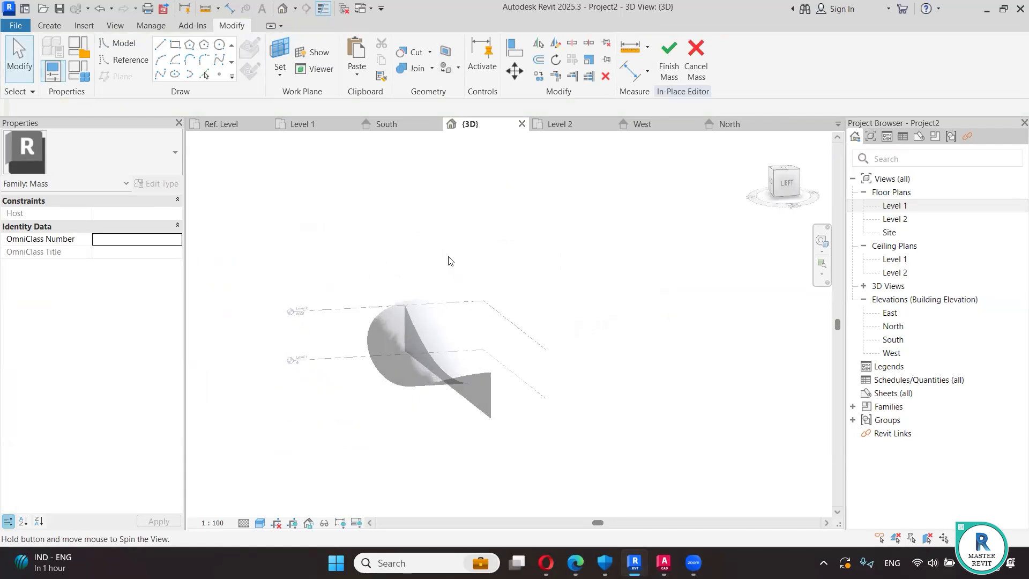
{"action": "left_click", "coordinate": [478, 406]}
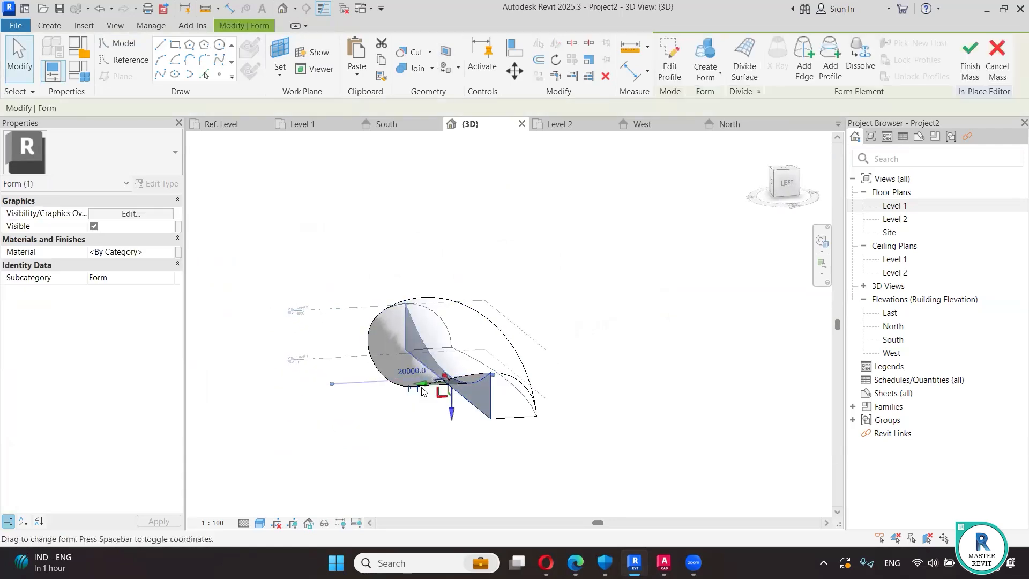
{"action": "left_click_drag", "start_coordinate": [441, 386], "coordinate": [613, 356]}
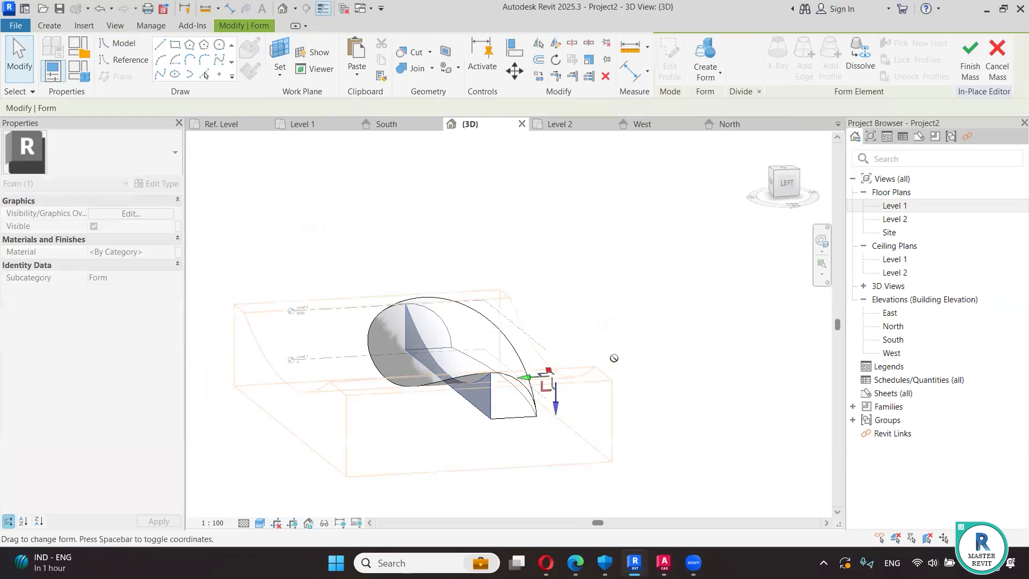
{"action": "left_click", "coordinate": [992, 529]}
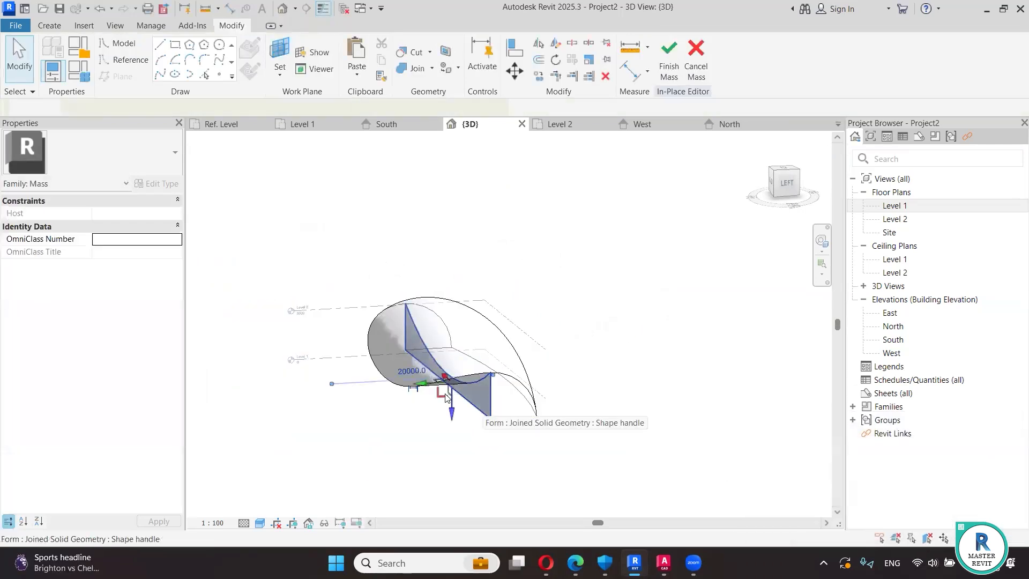
{"action": "left_click", "coordinate": [444, 383]}
{"action": "scroll", "coordinate": [452, 377], "scroll_direction": "up", "scroll_amount": 4}
{"action": "left_click_drag", "start_coordinate": [456, 378], "coordinate": [542, 379]}
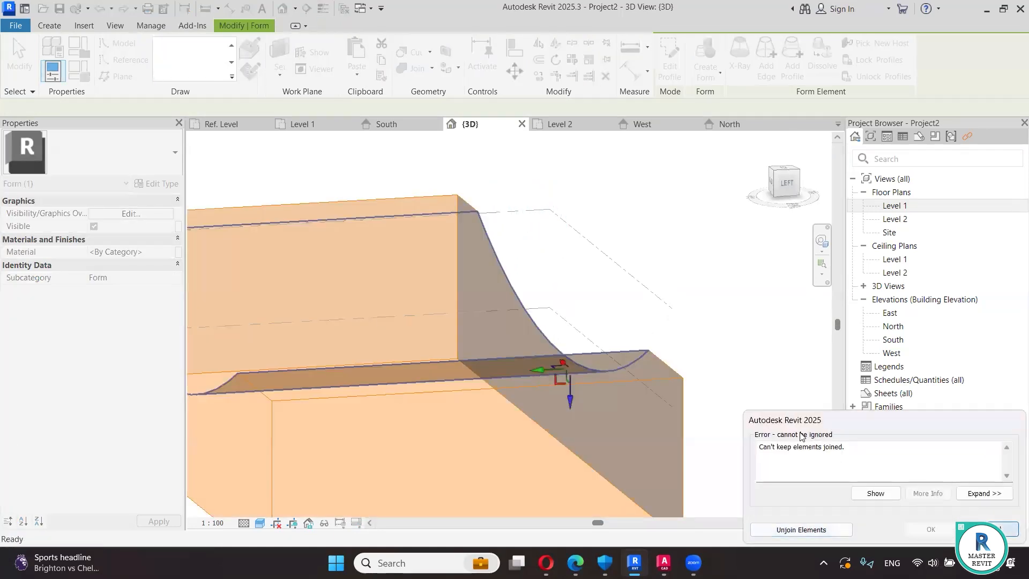
{"action": "key", "text": "Escape"}
- From the left side view, stretch the void past the dome's far side to about 31070 mm deep and unjoin the elements
{"action": "left_click", "coordinate": [783, 185]}
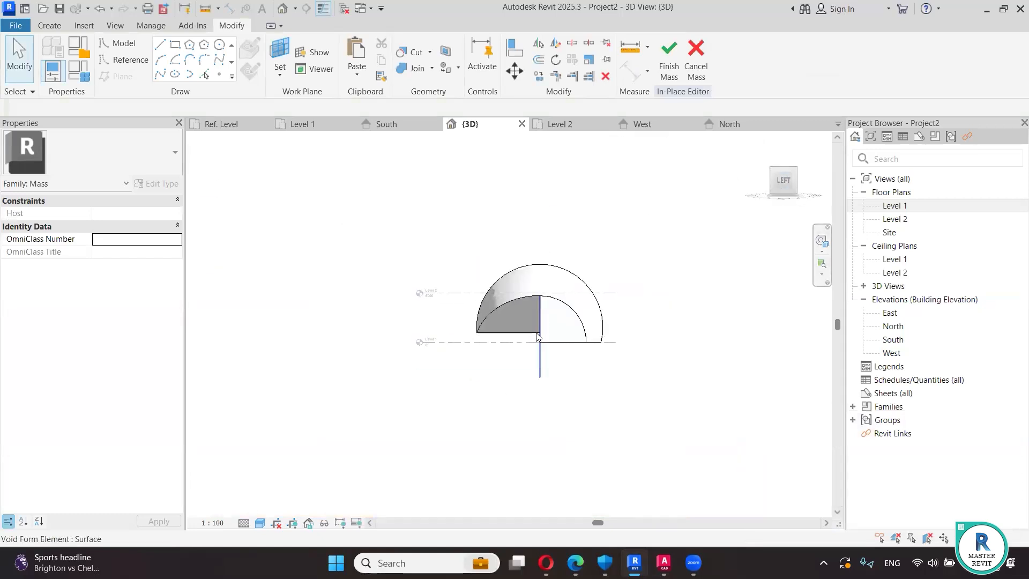
{"action": "left_click", "coordinate": [518, 338]}
{"action": "left_click_drag", "start_coordinate": [518, 338], "coordinate": [605, 348]}
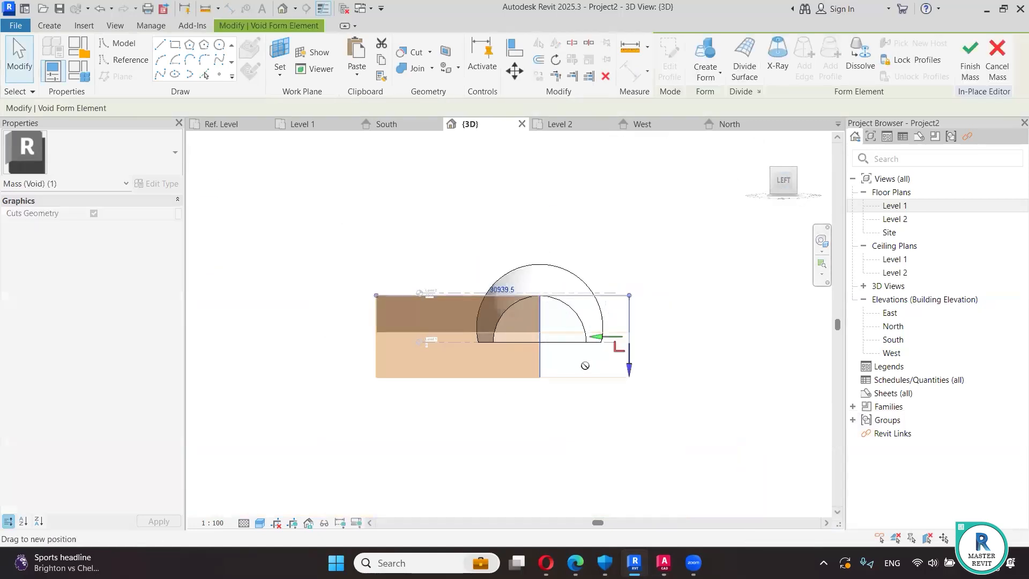
{"action": "left_click", "coordinate": [772, 530]}
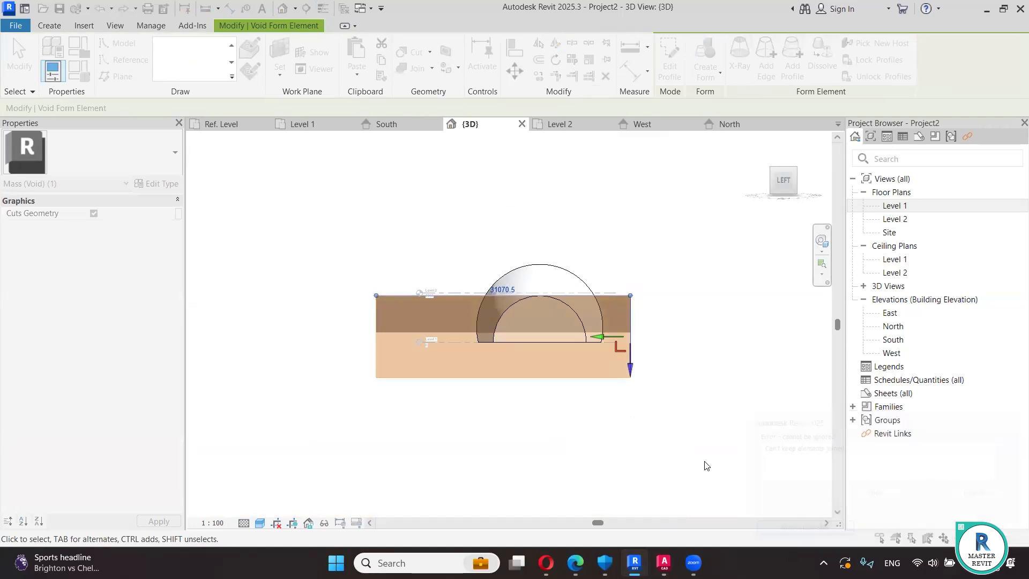
{"action": "middle_click_drag", "start_coordinate": [696, 329], "coordinate": [627, 359], "text": "shift"}
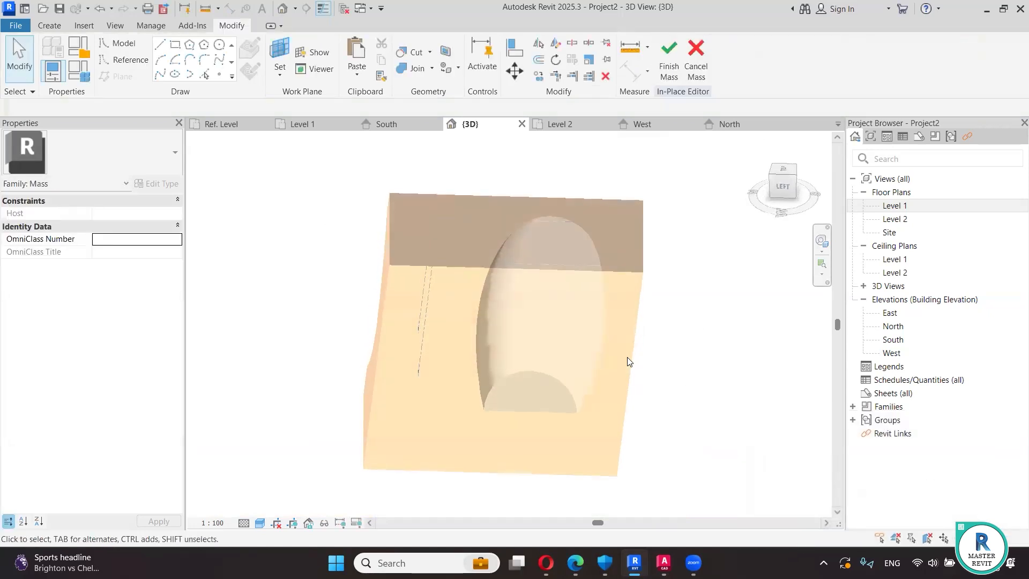
- Pull the void's far face back to a depth of about 25258 mm and inspect it around the dome
{"action": "left_click", "coordinate": [597, 389]}
{"action": "left_click_drag", "start_coordinate": [599, 337], "coordinate": [557, 341]}
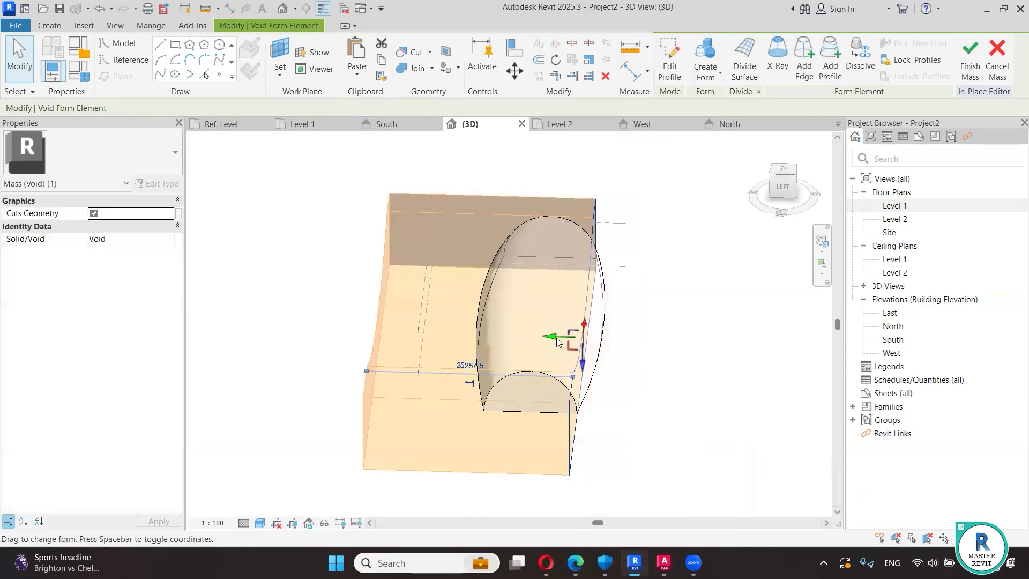
{"action": "left_click", "coordinate": [696, 393]}
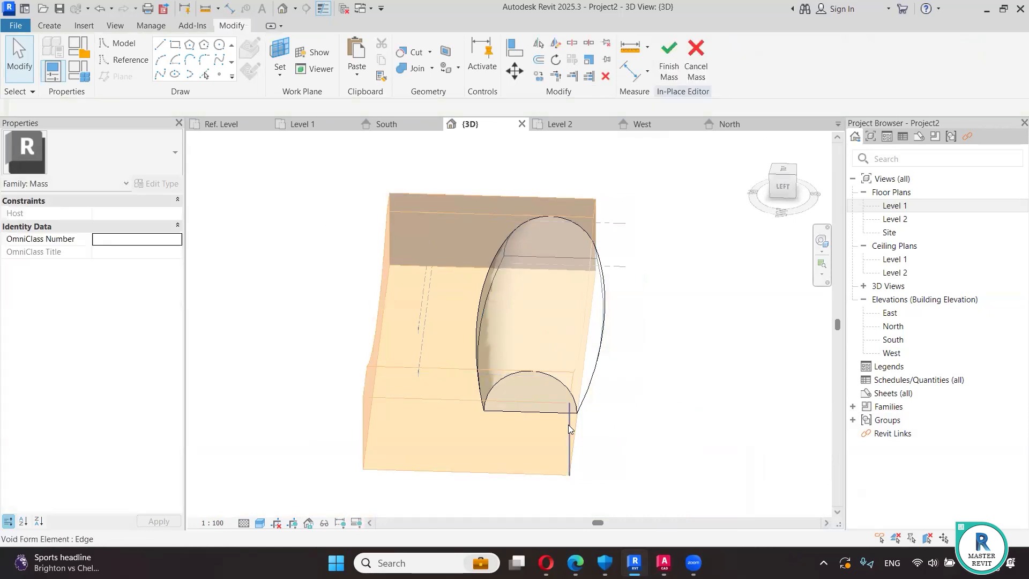
{"action": "middle_click_drag", "start_coordinate": [710, 400], "coordinate": [627, 337], "text": "shift"}
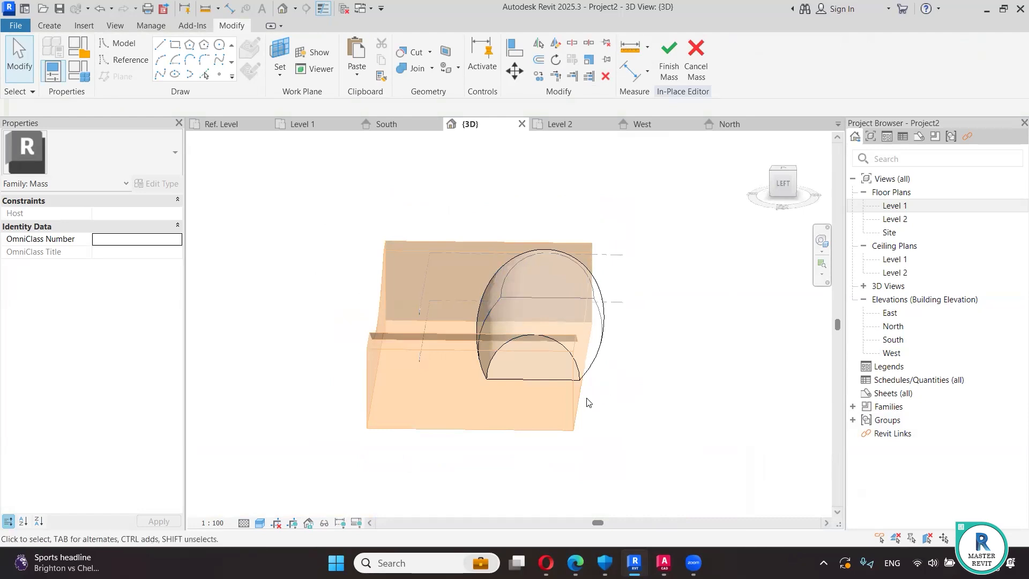
{"action": "middle_click_drag", "start_coordinate": [629, 436], "coordinate": [507, 418], "text": "shift"}
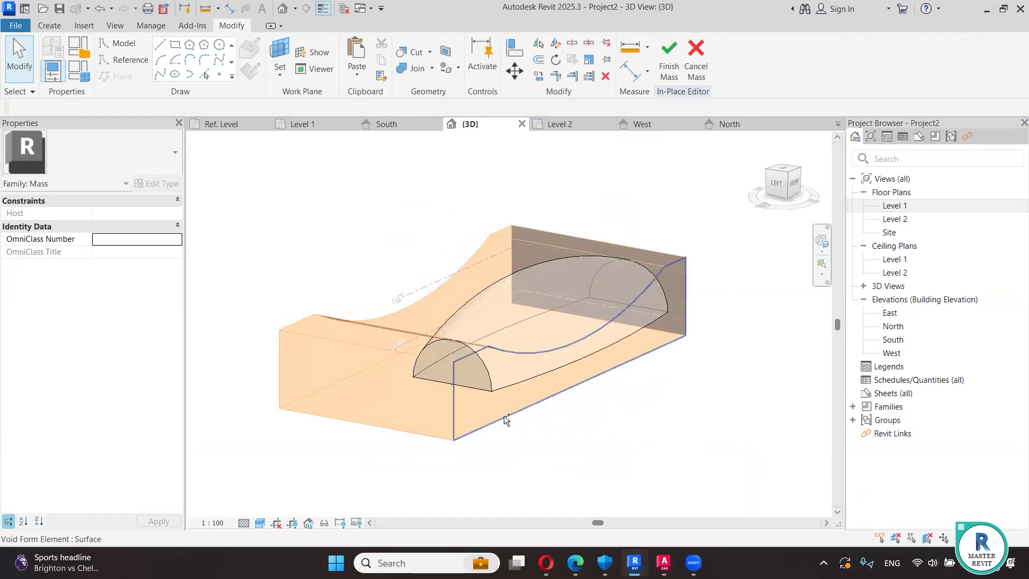
- Undo the void's depth changes and its creation, back to the sketched profile lines
{"action": "key", "text": "ctrl+z"}
{"action": "key", "text": "ctrl+z"}
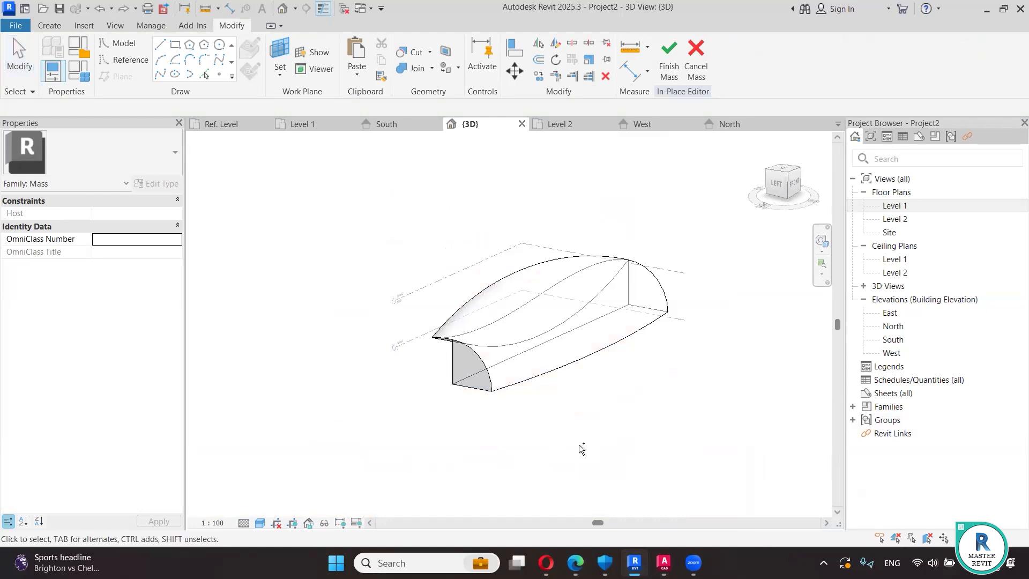
{"action": "key", "text": "ctrl+z"}
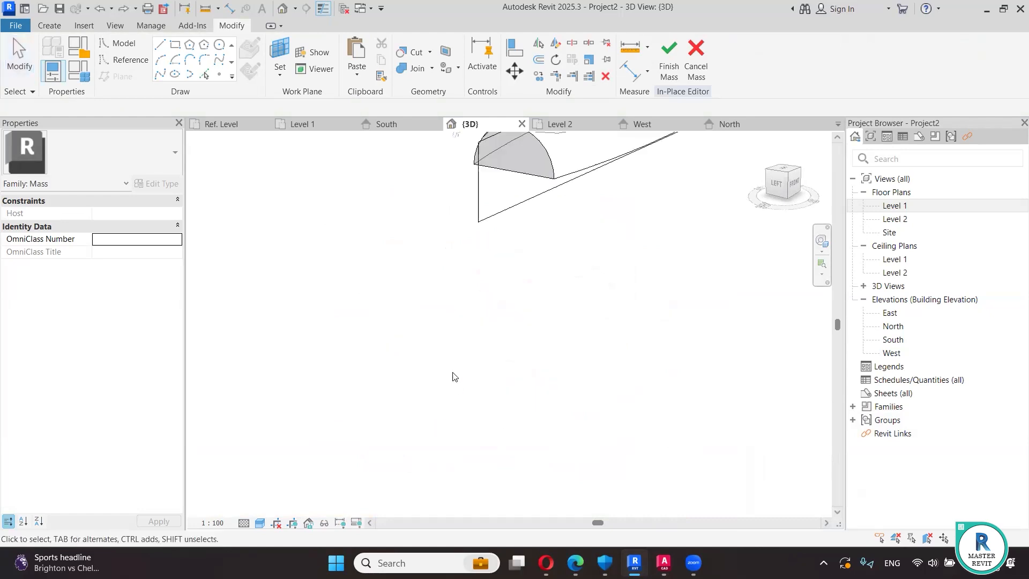
- Select the closed profile again and recreate the void form from it
{"action": "mouse_move", "coordinate": [530, 426]}
{"action": "middle_mouse_down", "text": "shift"}
{"action": "mouse_move", "coordinate": [487, 434]}
{"action": "mouse_move", "coordinate": [537, 390]}
{"action": "middle_mouse_up", "text": "shift"}
{"action": "left_click", "coordinate": [552, 165]}
{"action": "left_click", "coordinate": [687, 78]}
{"action": "left_click", "coordinate": [691, 128]}
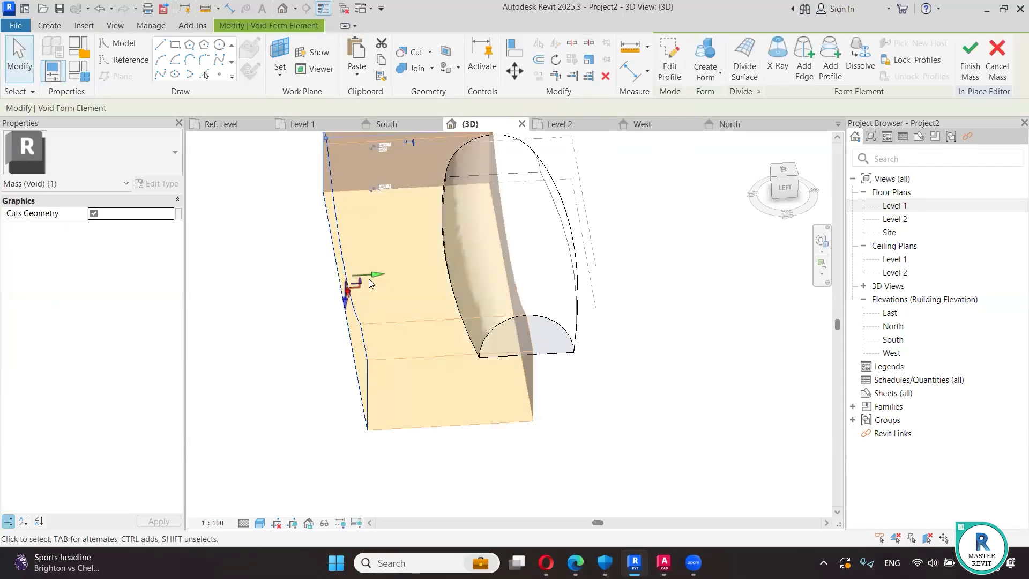
{"action": "left_click", "coordinate": [675, 426]}
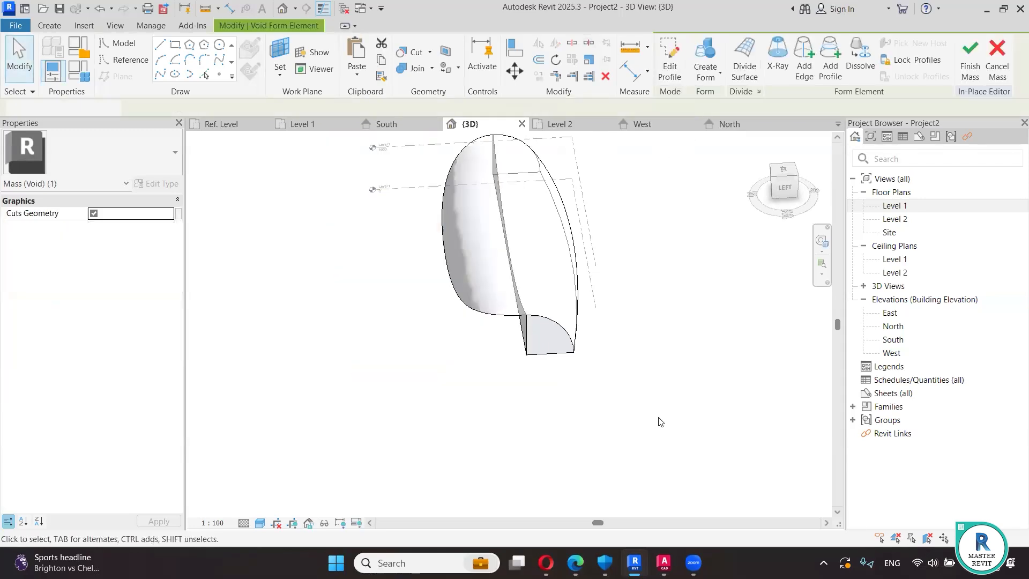
- Stretch the recreated void across the dome to a depth of about 25833 mm and unjoin the elements
{"action": "left_click", "coordinate": [524, 335]}
{"action": "middle_click_drag", "start_coordinate": [522, 343], "coordinate": [495, 280], "text": "shift"}
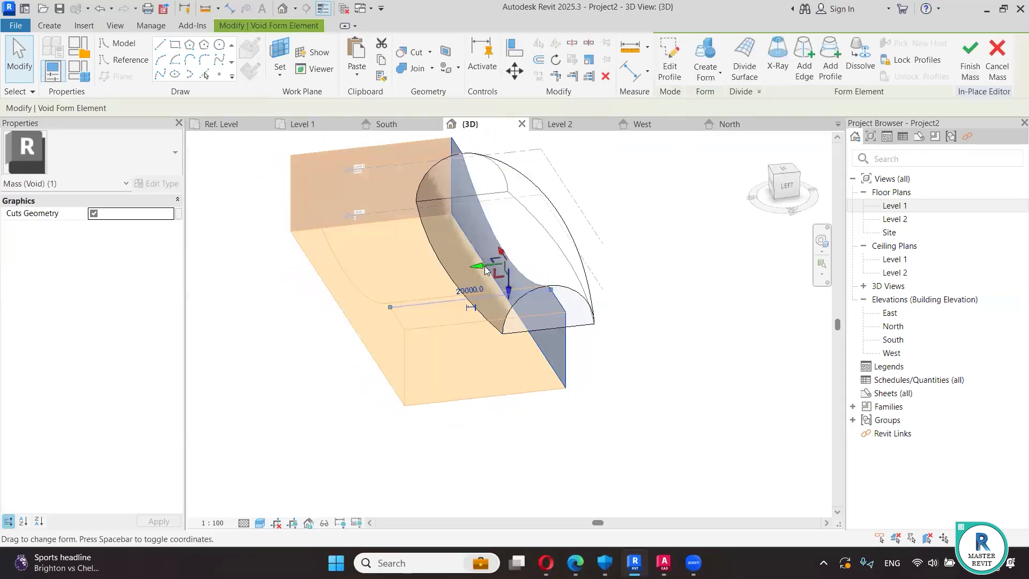
{"action": "left_click_drag", "start_coordinate": [493, 269], "coordinate": [546, 261]}
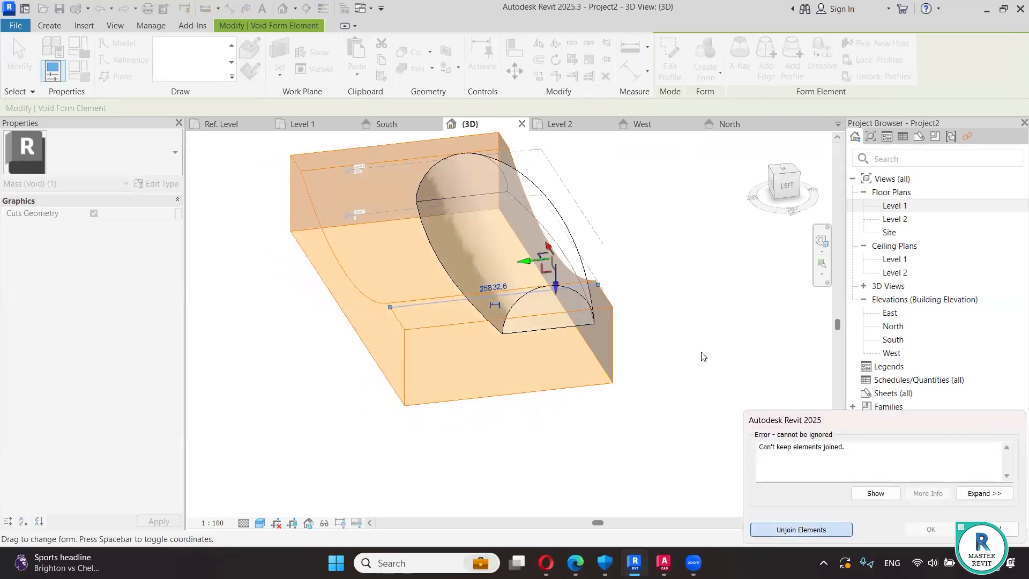
{"action": "key", "text": "Return"}
{"action": "middle_click_drag", "start_coordinate": [669, 296], "coordinate": [685, 385], "text": "shift"}
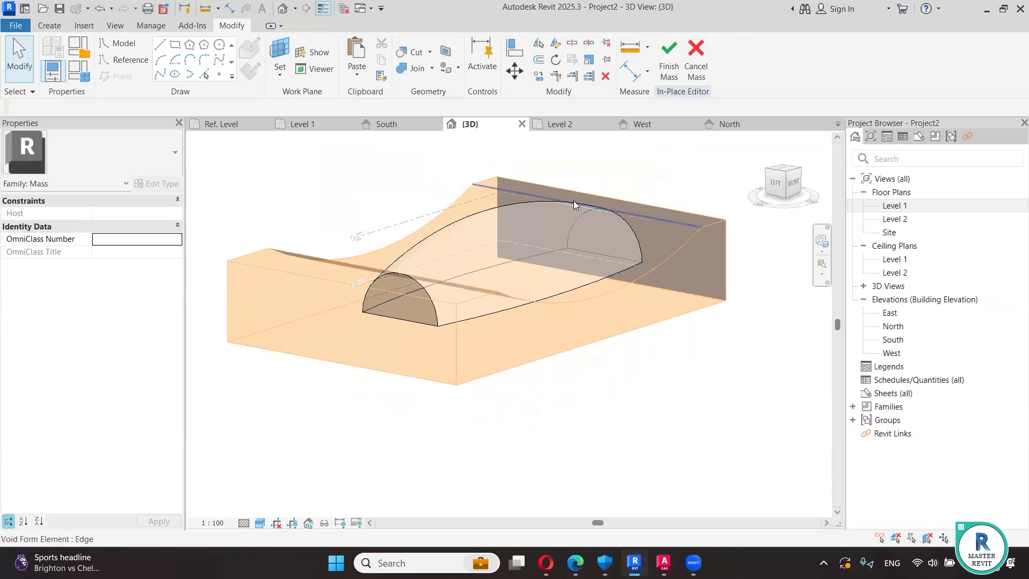
- Try to cut the dome form with the stretched void using Cut Geometry
{"action": "left_click", "coordinate": [516, 216]}
{"action": "left_click", "coordinate": [645, 184]}
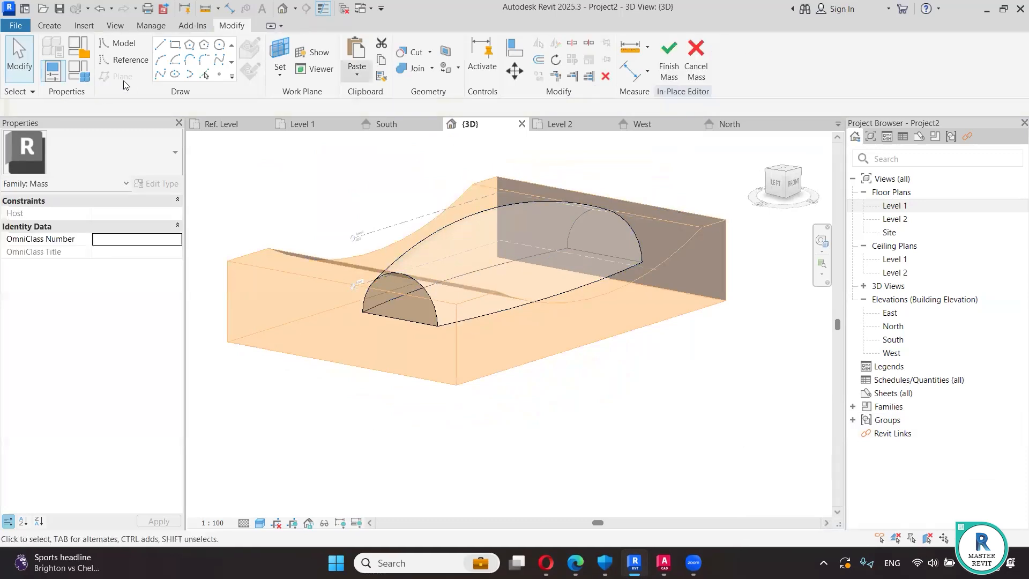
{"action": "left_click", "coordinate": [430, 52]}
{"action": "left_click", "coordinate": [424, 84]}
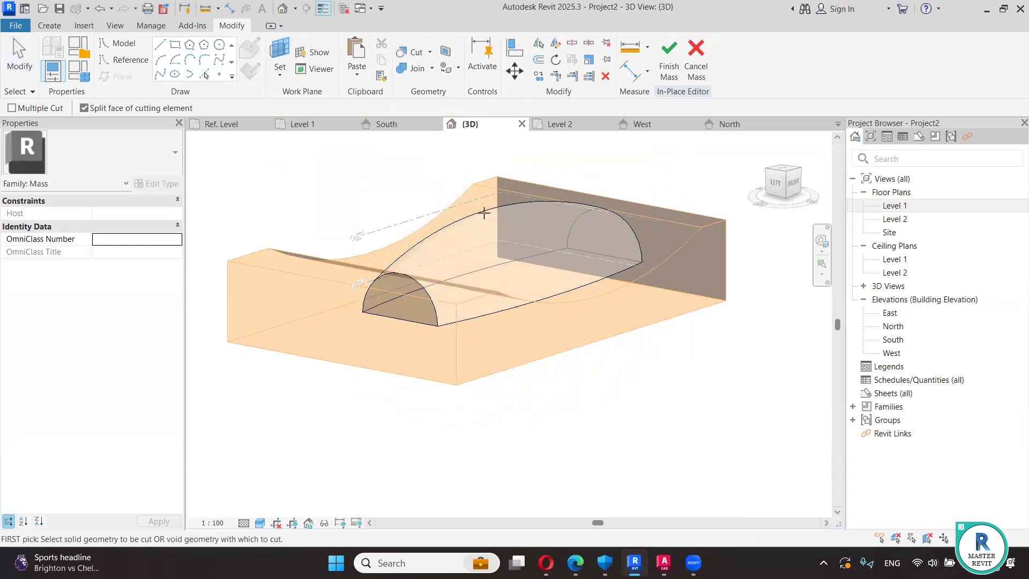
{"action": "left_click", "coordinate": [484, 212]}
{"action": "left_click", "coordinate": [523, 302]}
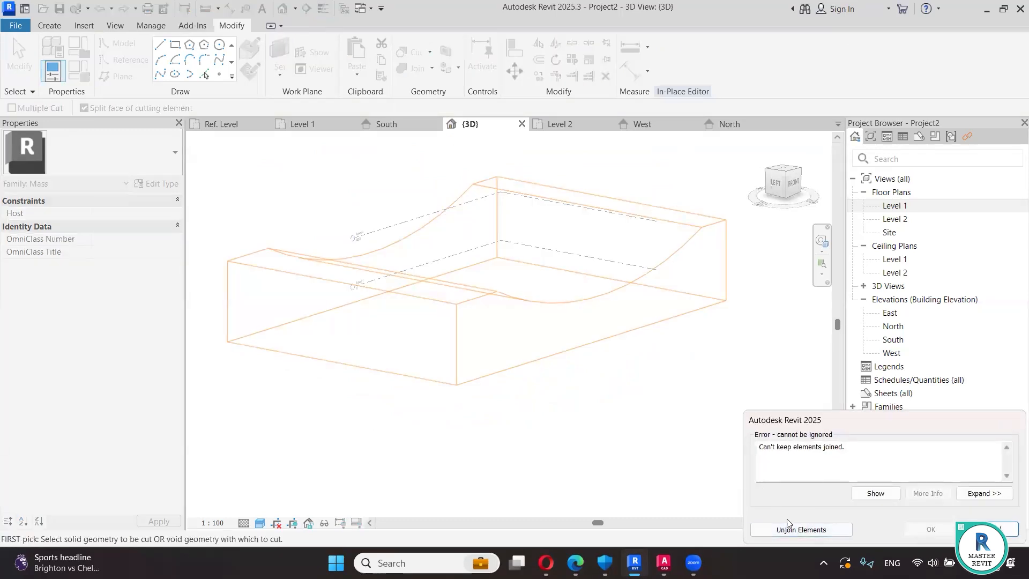
{"action": "key", "text": "Return"}
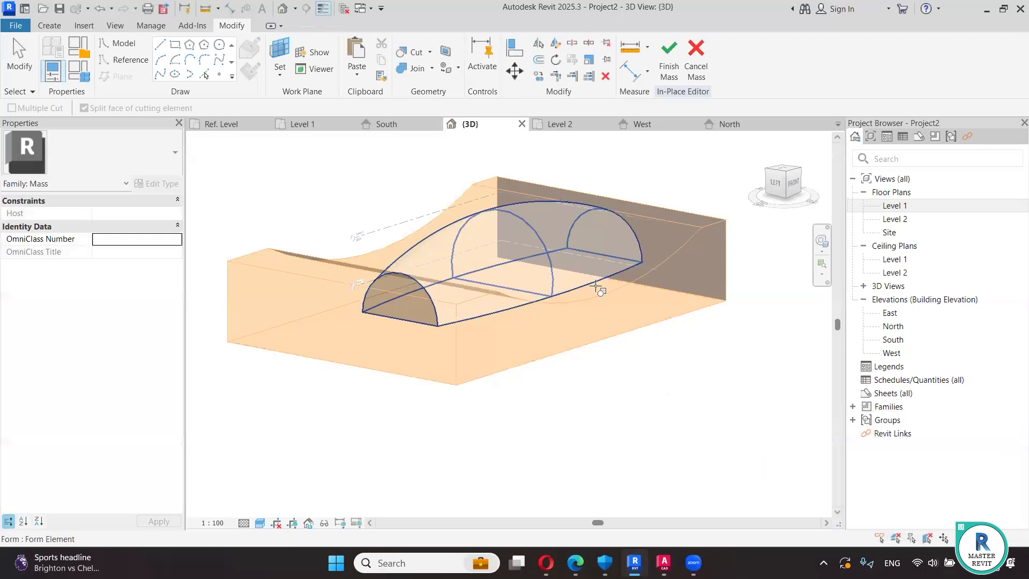
{"action": "left_click", "coordinate": [605, 296]}
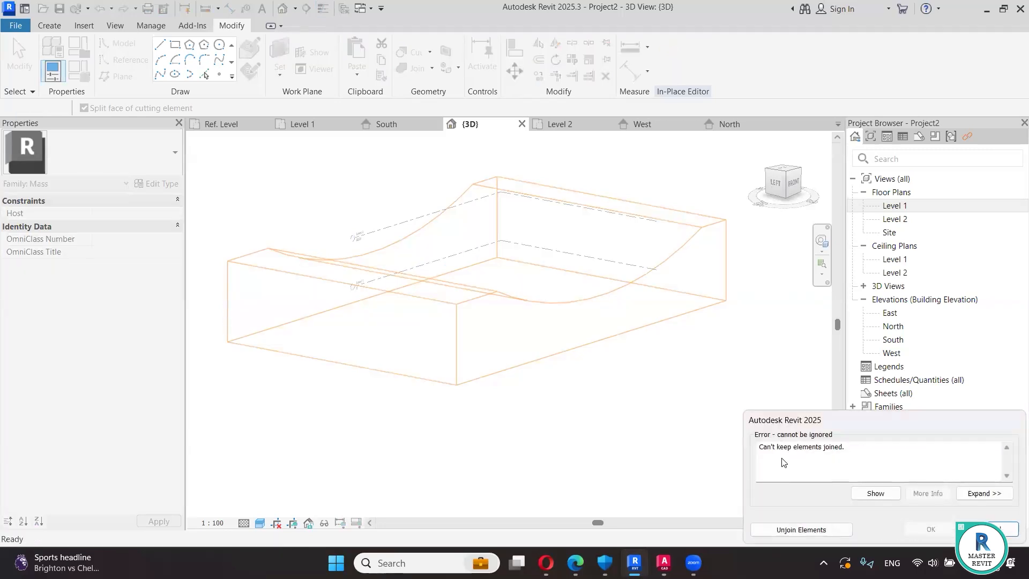
{"action": "key", "text": "Return"}
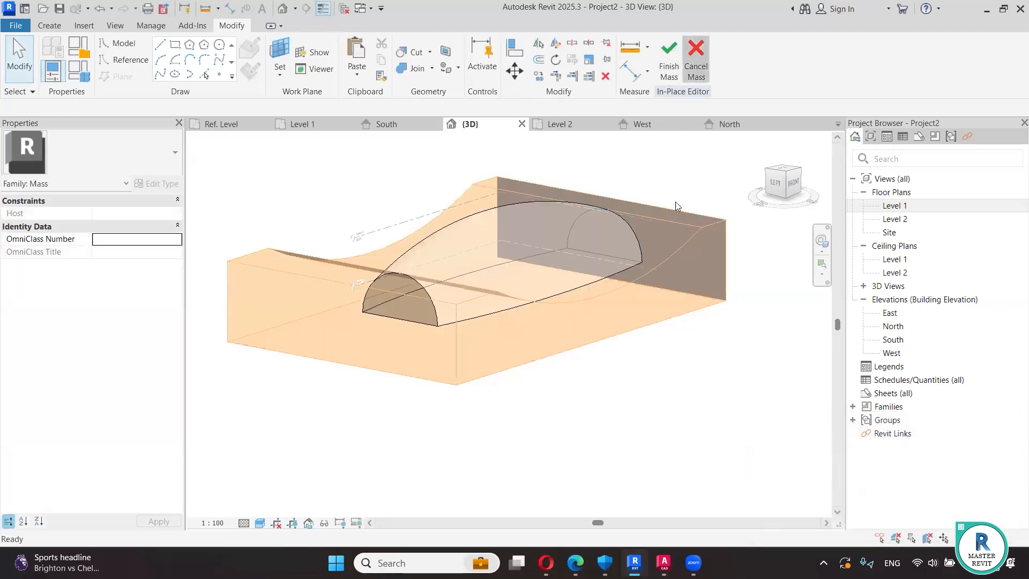
- Cancel the in-place mass, discarding its forms, and open the Level 1 floor plan
{"action": "left_click", "coordinate": [696, 59]}
{"action": "left_click", "coordinate": [555, 300]}
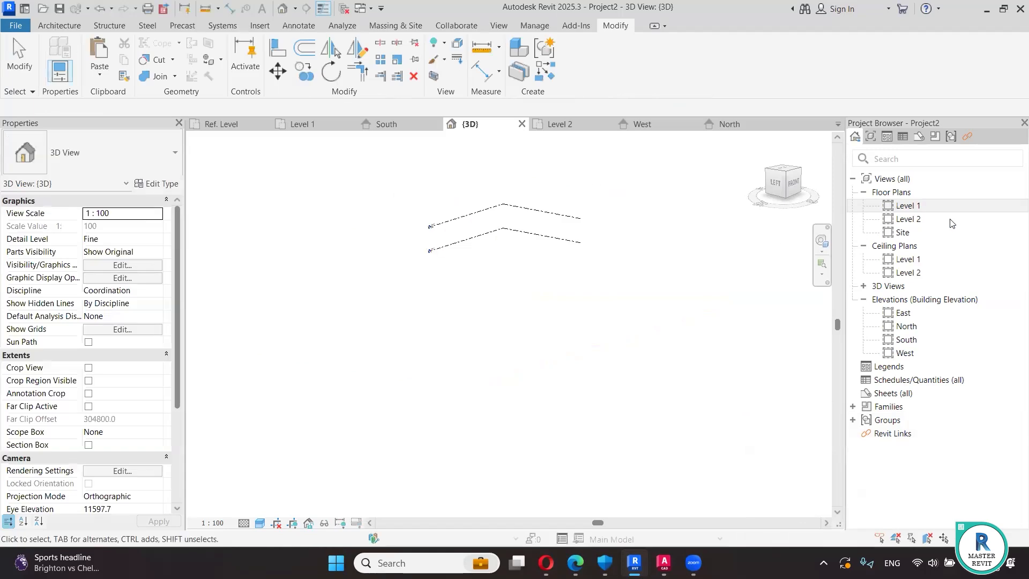
{"action": "double_click", "coordinate": [906, 205]}
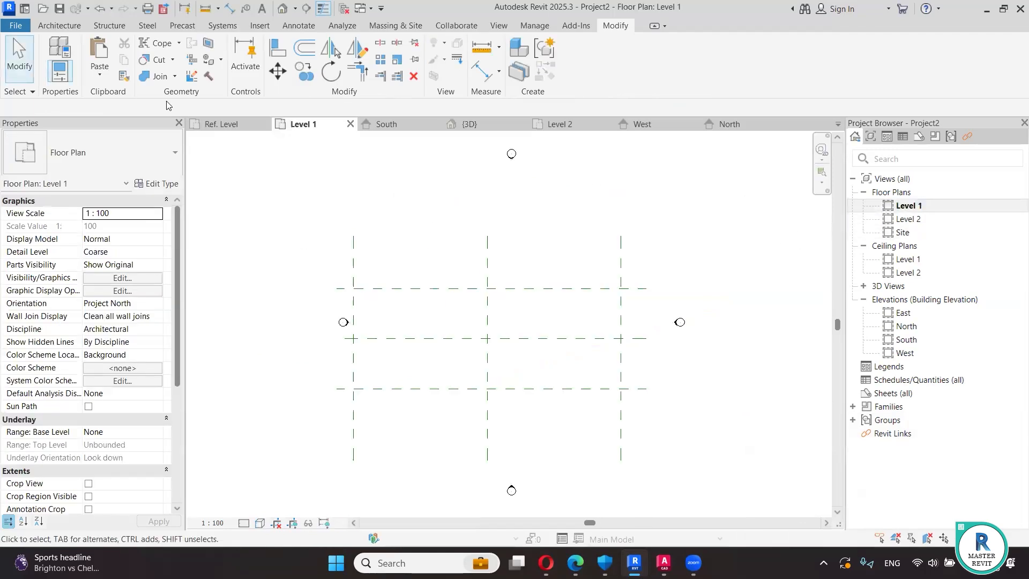
- Start a new in-place mass, set its work plane to the westernmost vertical reference plane and open the East elevation
{"action": "left_click", "coordinate": [68, 24]}
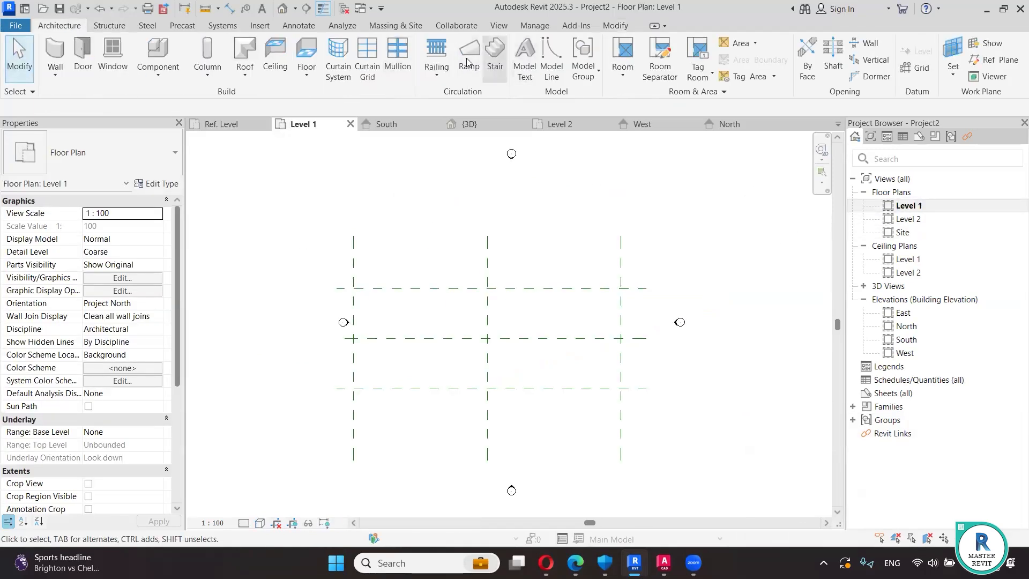
{"action": "left_click", "coordinate": [385, 26]}
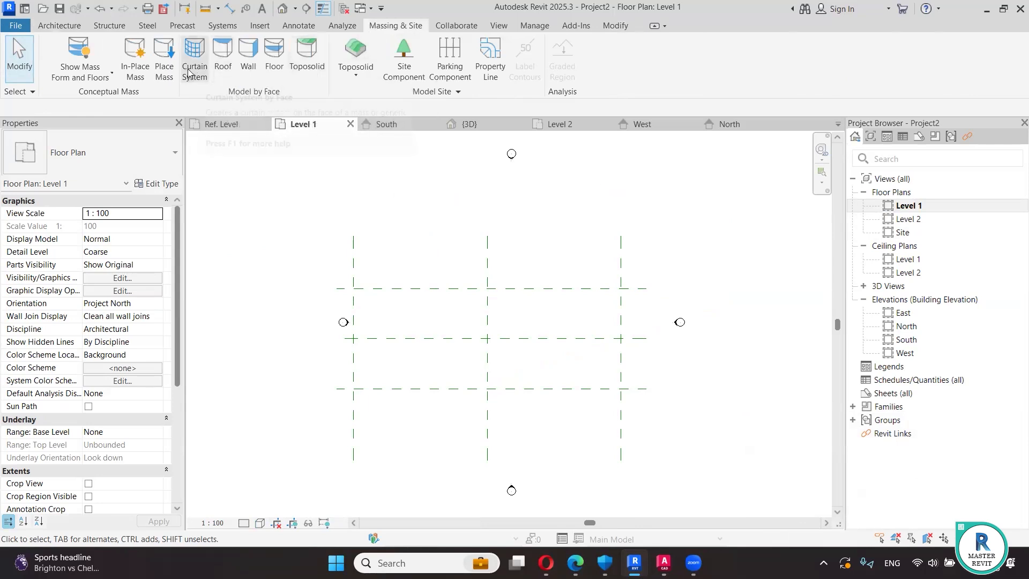
{"action": "left_click", "coordinate": [135, 56]}
{"action": "left_click", "coordinate": [530, 304]}
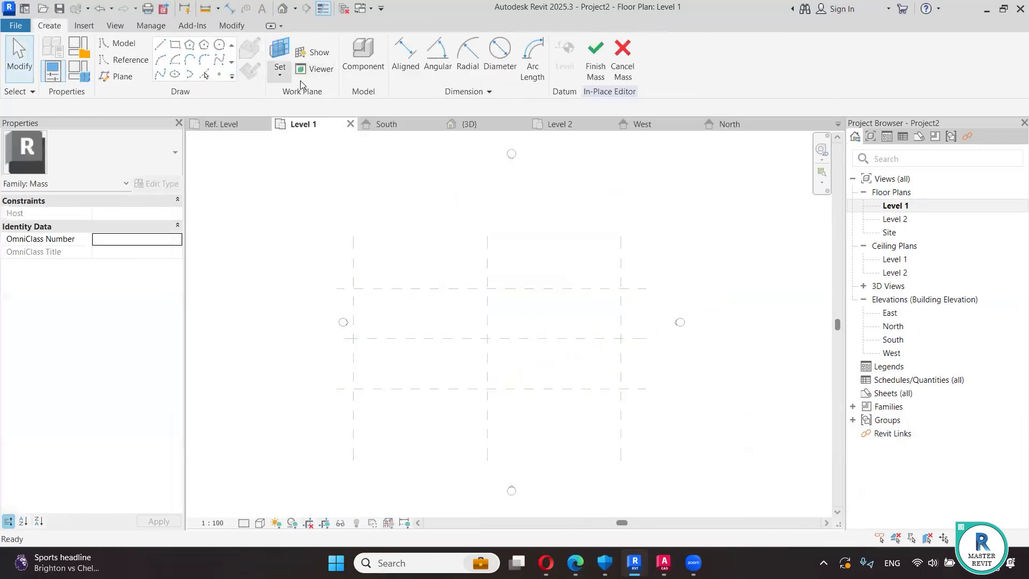
{"action": "left_click", "coordinate": [280, 60]}
{"action": "left_click", "coordinate": [353, 351]}
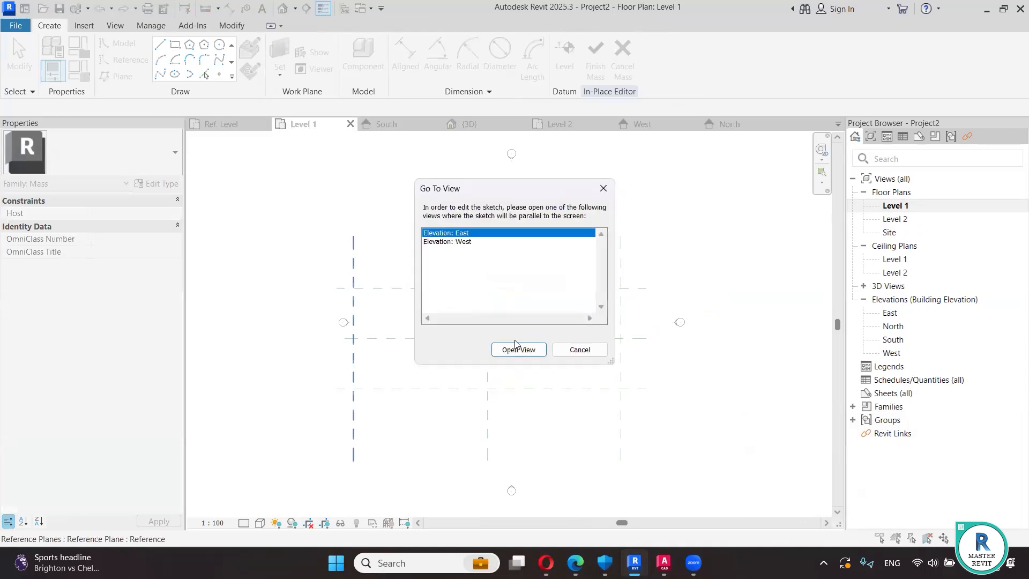
{"action": "left_click", "coordinate": [517, 348]}
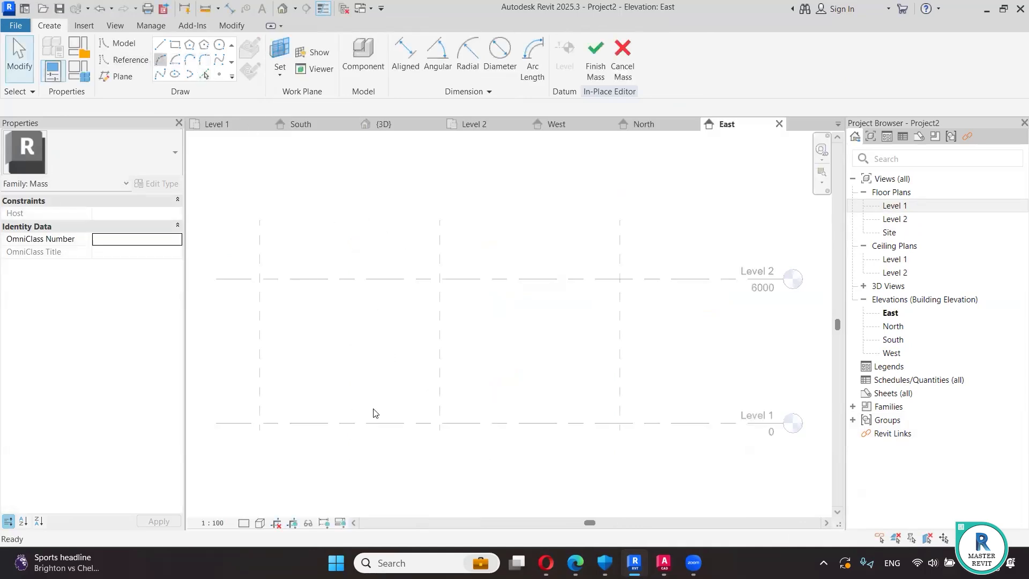
- Draw a semicircular arc of 5000 mm radius standing on Level 1, centred on the middle reference plane
{"action": "key", "text": "l"}
{"action": "key", "text": "i"}
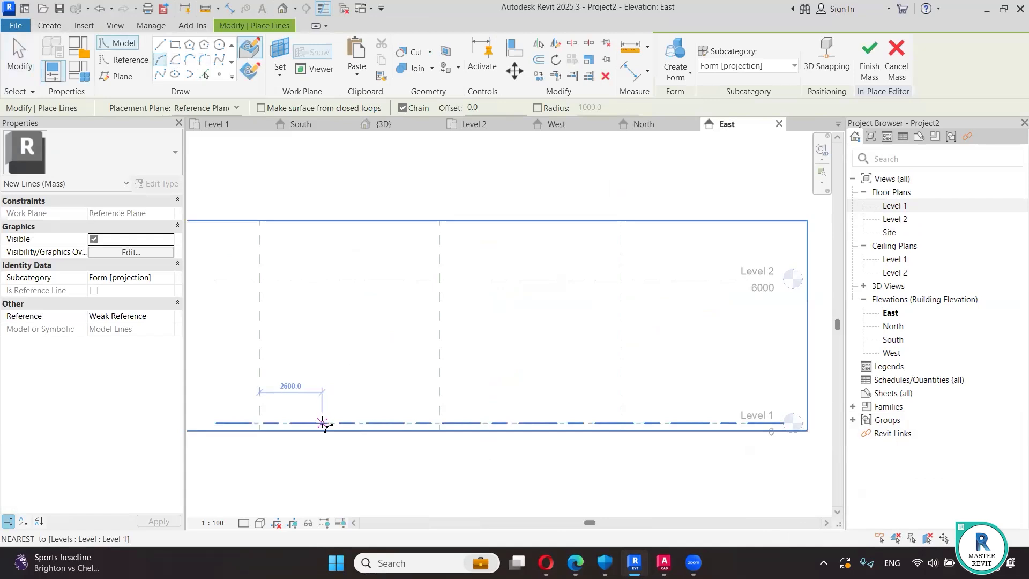
{"action": "left_click", "coordinate": [320, 424]}
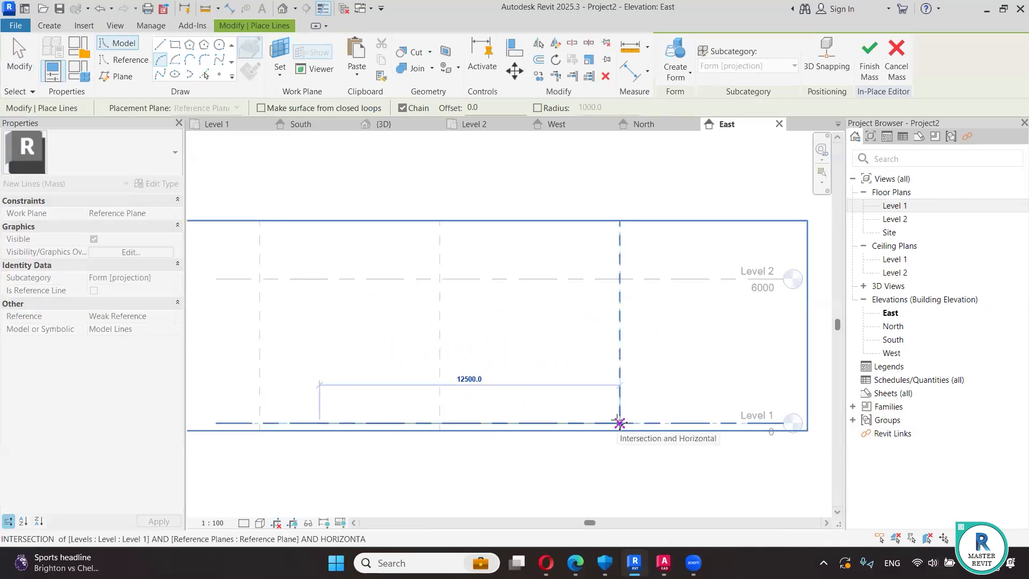
{"action": "left_click", "coordinate": [559, 424]}
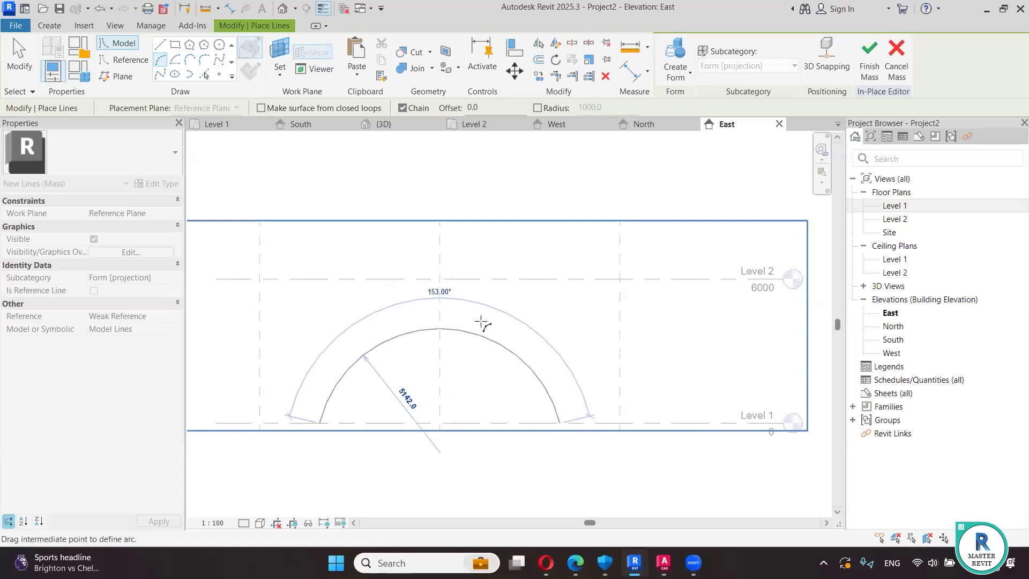
{"action": "left_click", "coordinate": [481, 323]}
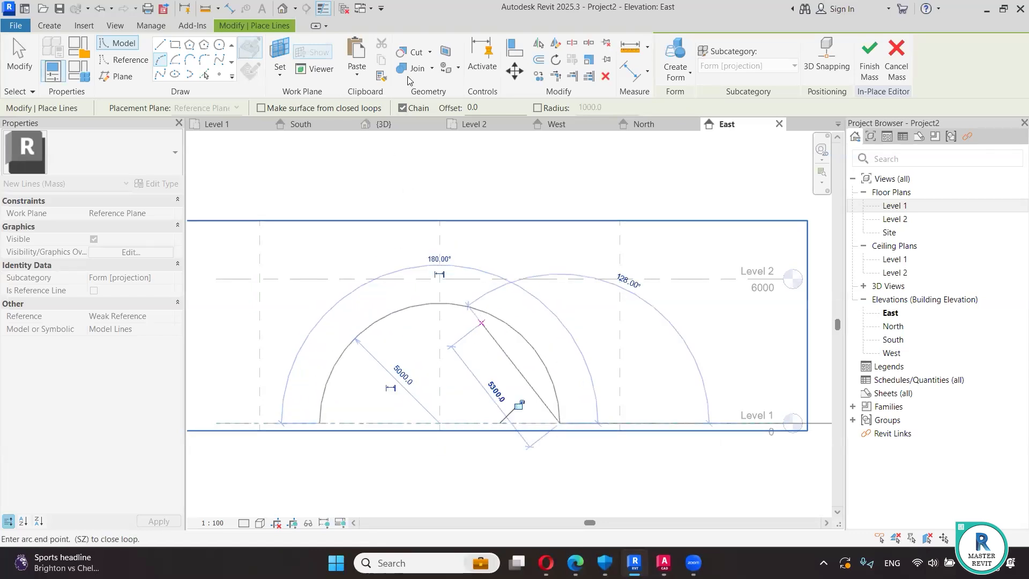
- Close the small arc with a straight base line along Level 1 between its two ends
{"action": "left_click", "coordinate": [159, 46]}
{"action": "left_click", "coordinate": [320, 423]}
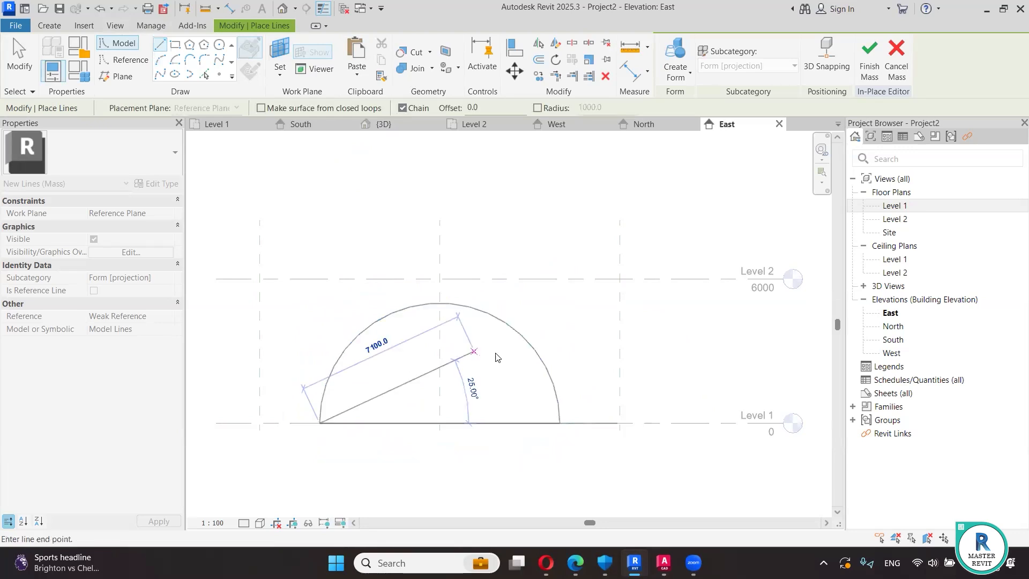
{"action": "right_click", "coordinate": [468, 354]}
{"action": "left_click", "coordinate": [503, 124]}
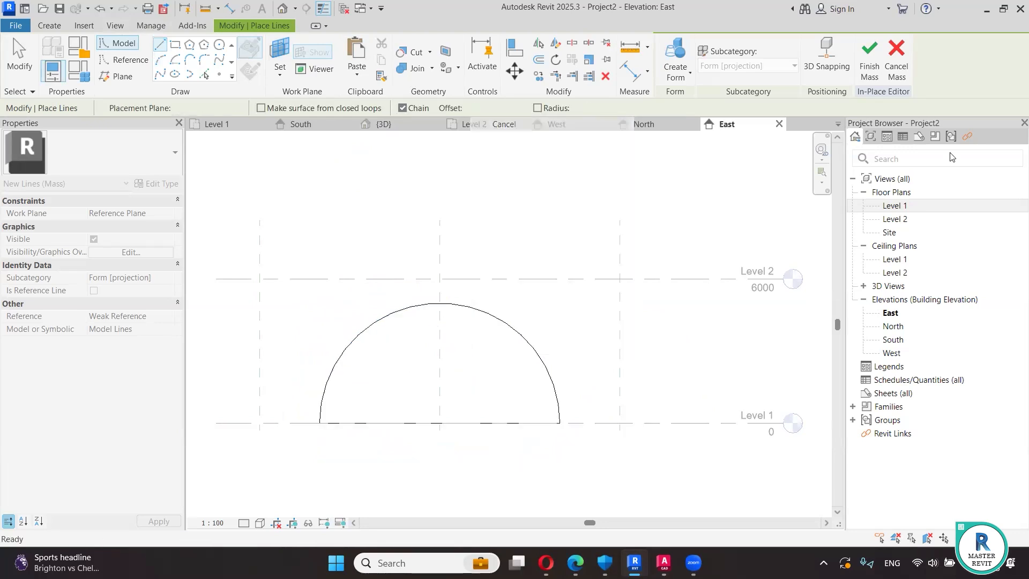
- In the Level 1 floor plan, mirror the closed profile across the central vertical reference plane
{"action": "double_click", "coordinate": [893, 206]}
{"action": "left_click_drag", "start_coordinate": [394, 446], "coordinate": [346, 241]}
{"action": "key", "text": "m"}
{"action": "key", "text": "m"}
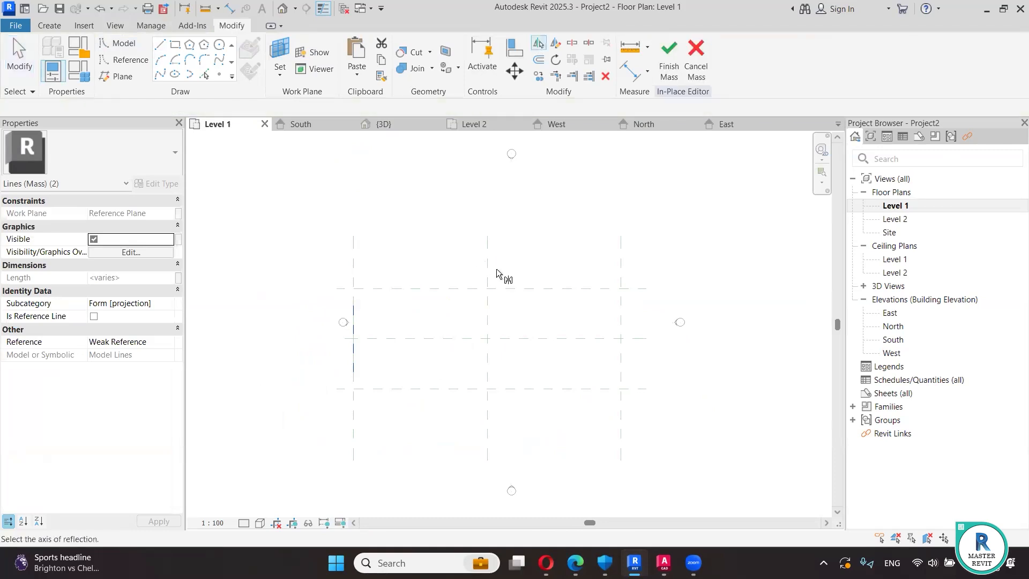
{"action": "left_click", "coordinate": [496, 269]}
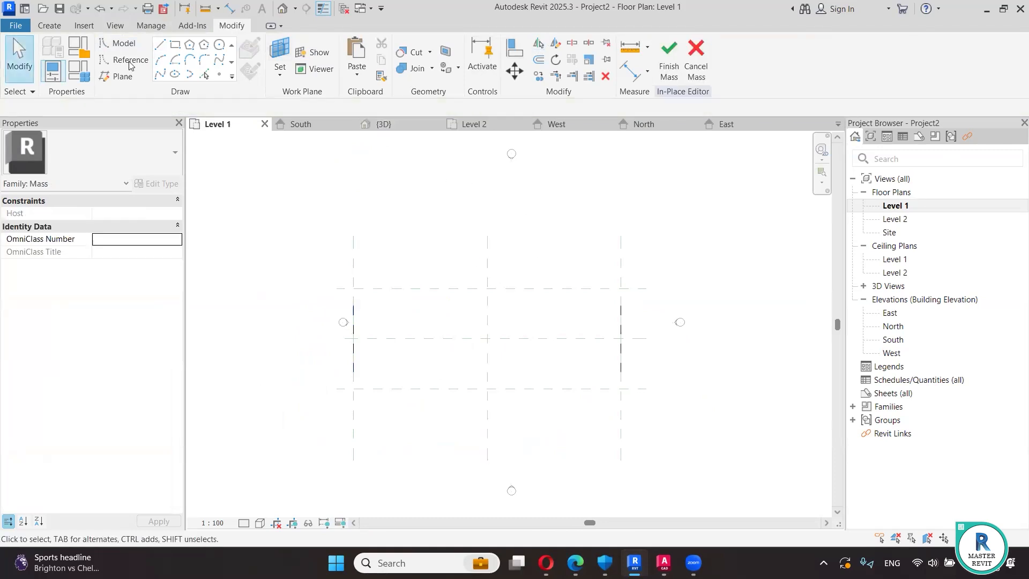
- Set the work plane to the central vertical reference plane and begin placing model lines in the East elevation
{"action": "left_click", "coordinate": [306, 124]}
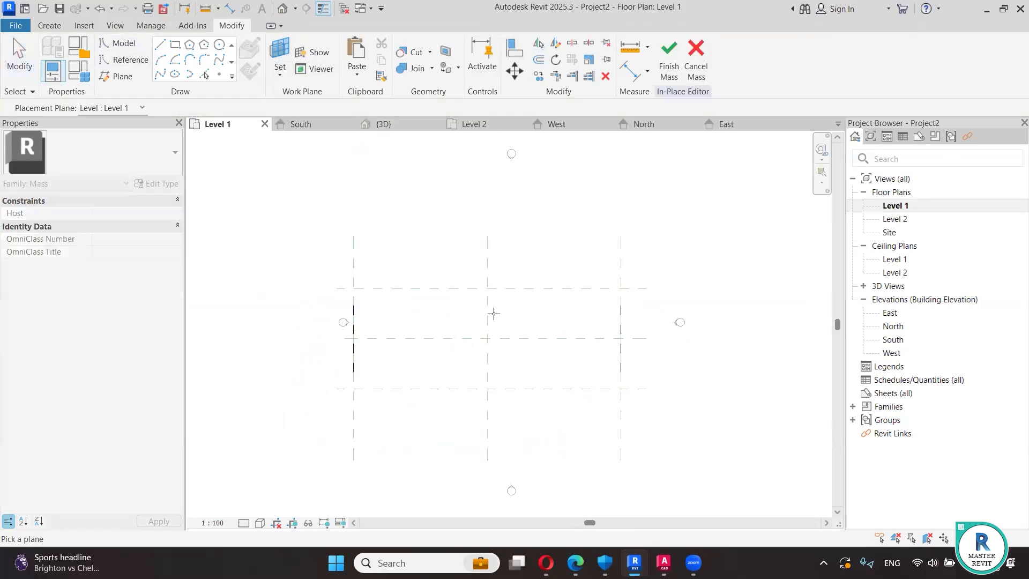
{"action": "left_click", "coordinate": [493, 313]}
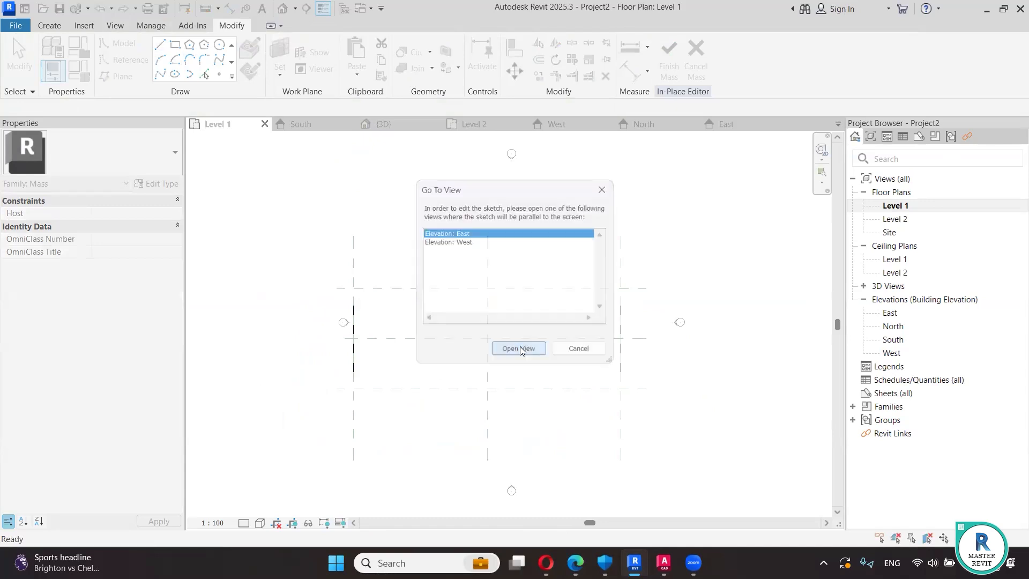
{"action": "left_click", "coordinate": [518, 349]}
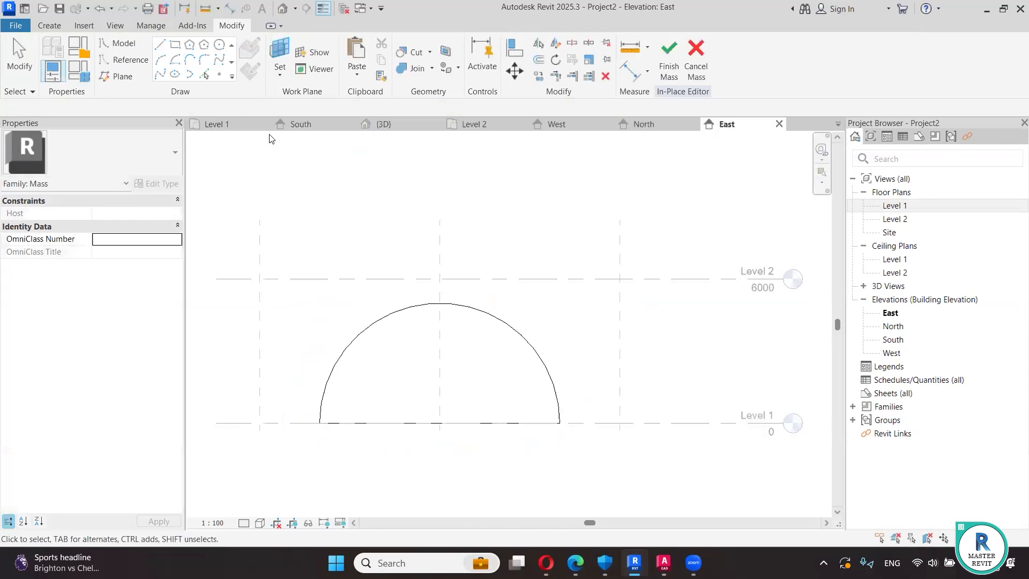
{"action": "key", "text": "l"}
{"action": "key", "text": "i"}
{"action": "left_click", "coordinate": [259, 423]}
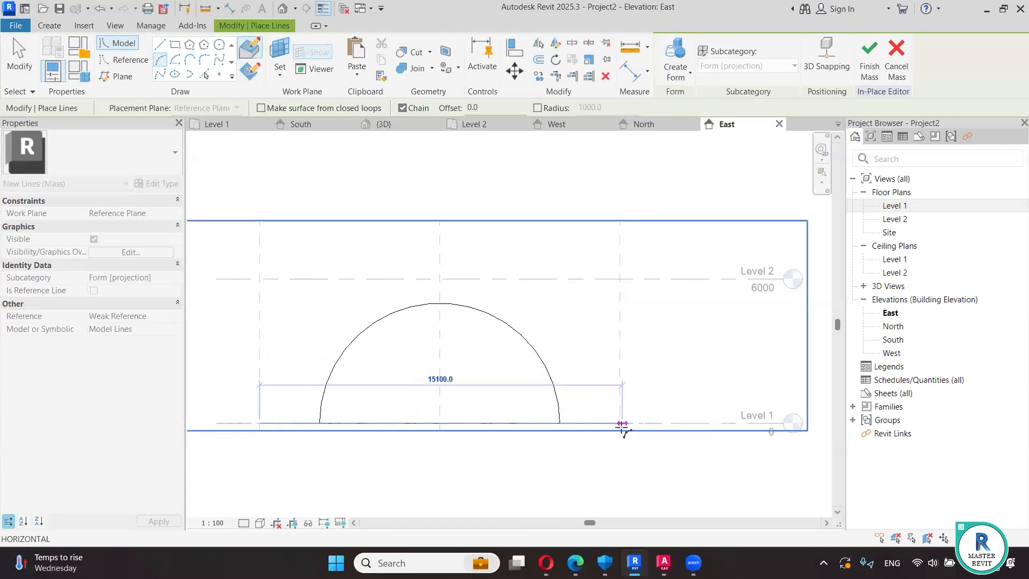
{"action": "left_click", "coordinate": [620, 424]}
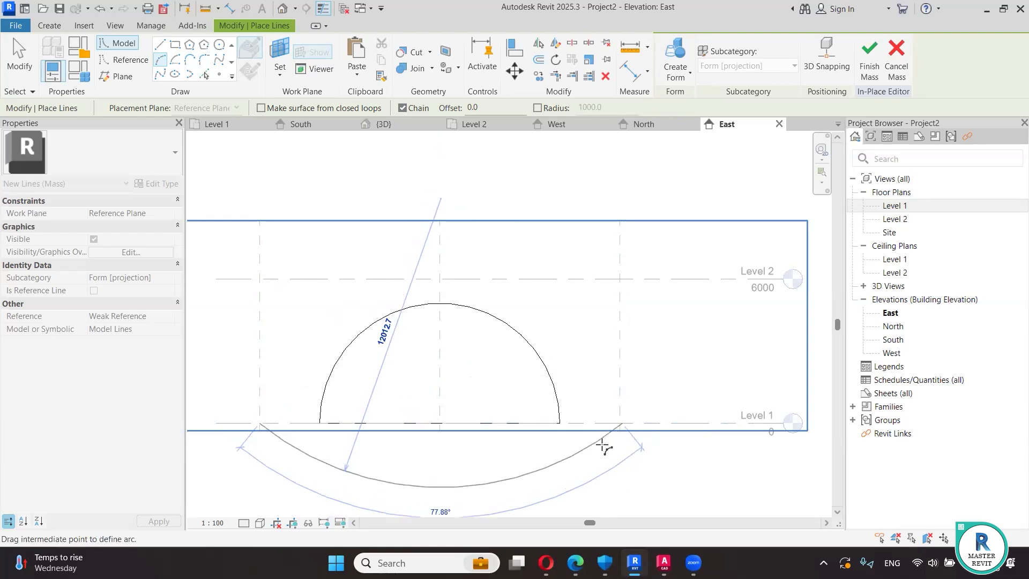
{"action": "key", "text": "Escape"}
{"action": "key", "text": "Escape"}
- Draw a larger semicircular arc of 7500 mm radius on Level 1 between the two outer reference planes
{"action": "left_click", "coordinate": [259, 423]}
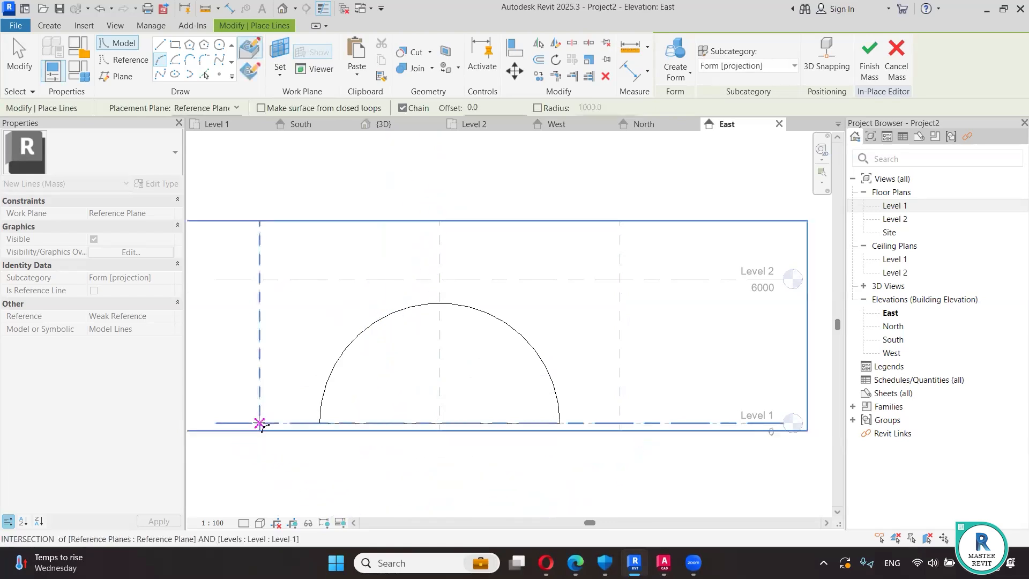
{"action": "left_click", "coordinate": [619, 423]}
{"action": "scroll", "coordinate": [568, 382], "scroll_direction": "down", "scroll_amount": 1}
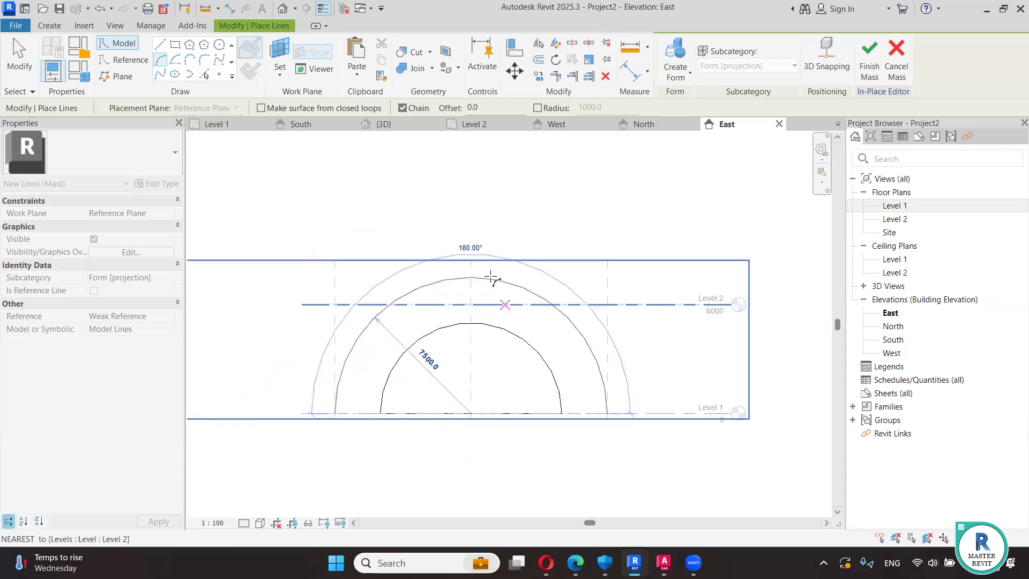
{"action": "left_click", "coordinate": [478, 260]}
{"action": "key", "text": "Escape"}
- Draw base lines along Level 1 to close the large arc from one end to the other
{"action": "left_click", "coordinate": [160, 45]}
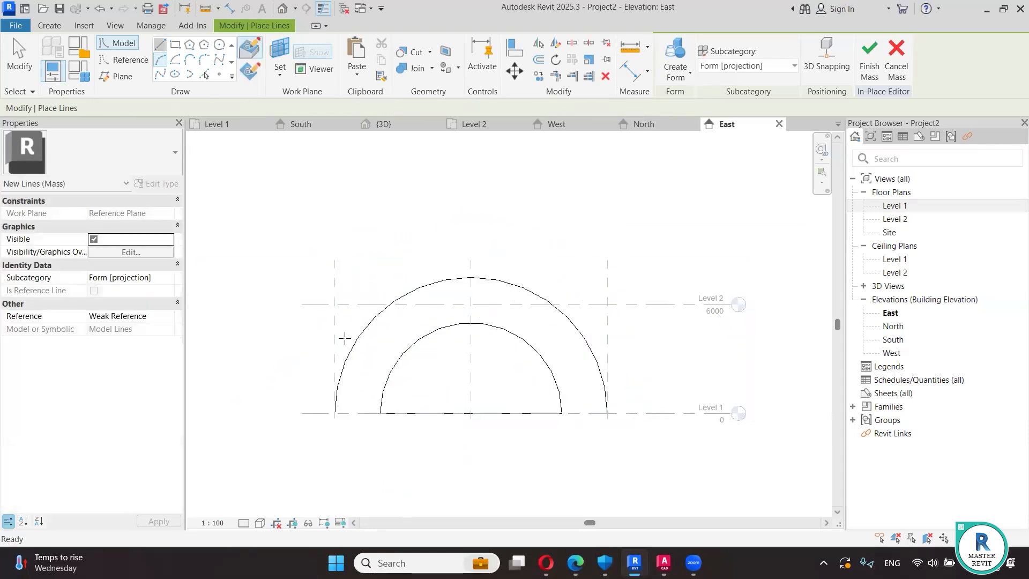
{"action": "left_click", "coordinate": [337, 411]}
{"action": "left_click", "coordinate": [601, 414]}
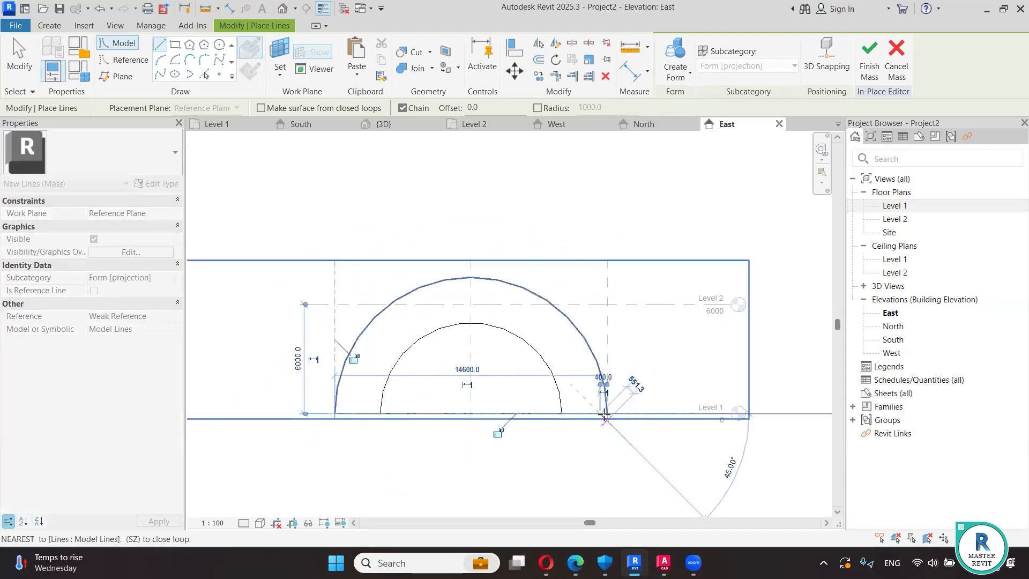
{"action": "left_click", "coordinate": [607, 413]}
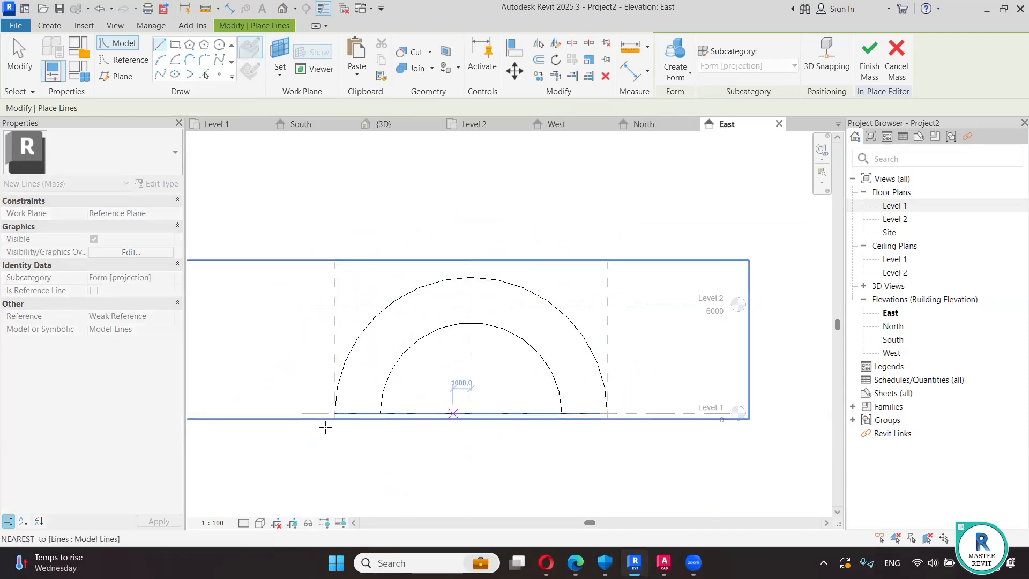
{"action": "left_click", "coordinate": [334, 413]}
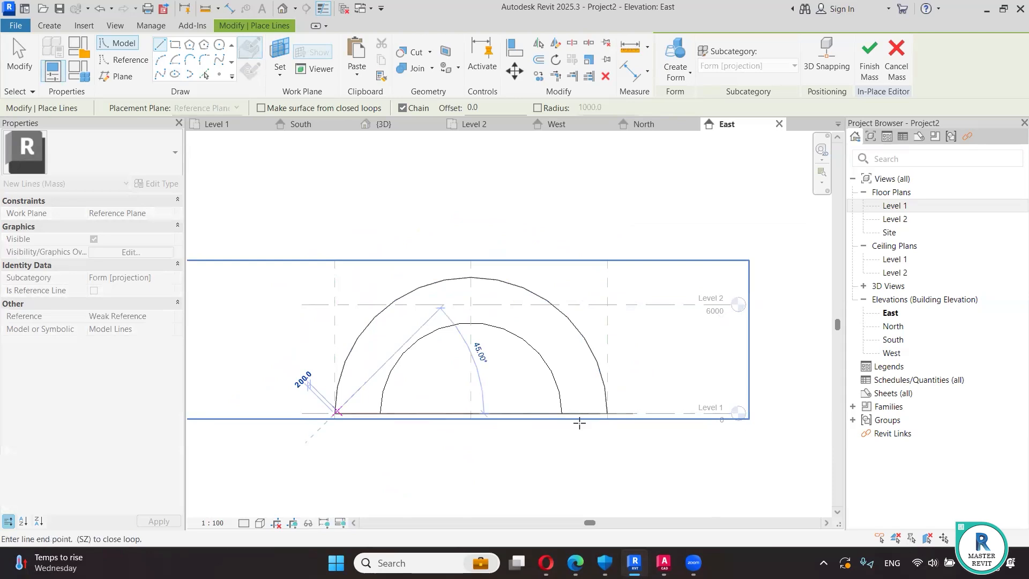
{"action": "left_click", "coordinate": [607, 414]}
{"action": "key", "text": "Escape"}
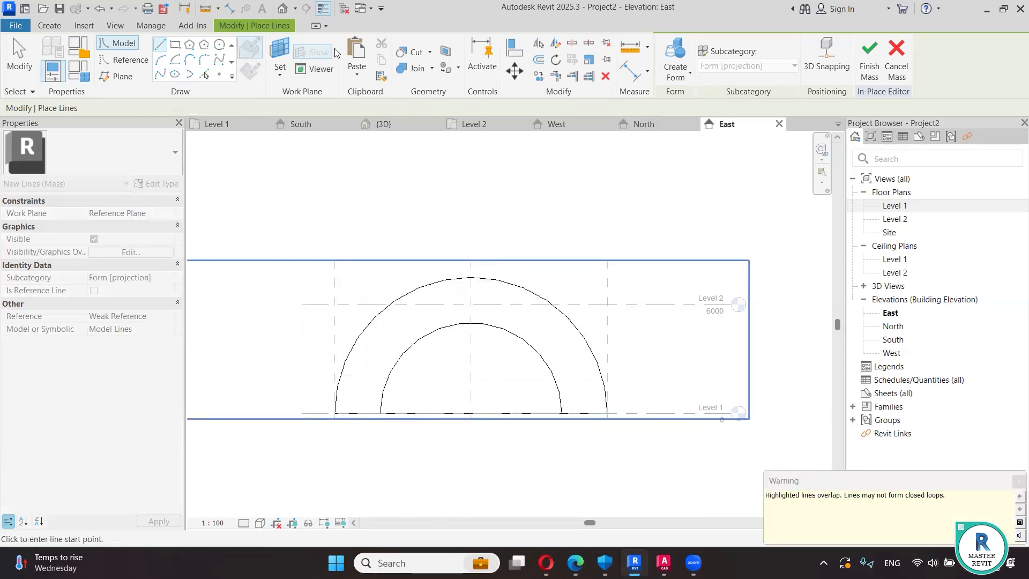
- Open the 3D view and examine the middle profile's base line and its corner with the arc
{"action": "left_click", "coordinate": [290, 8]}
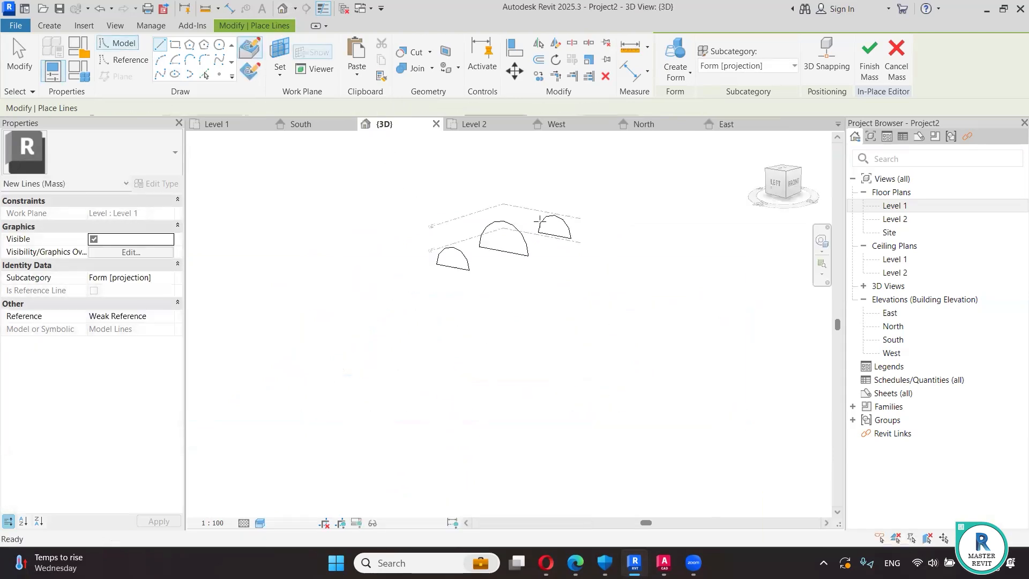
{"action": "key", "text": "Escape"}
{"action": "key", "text": "Escape"}
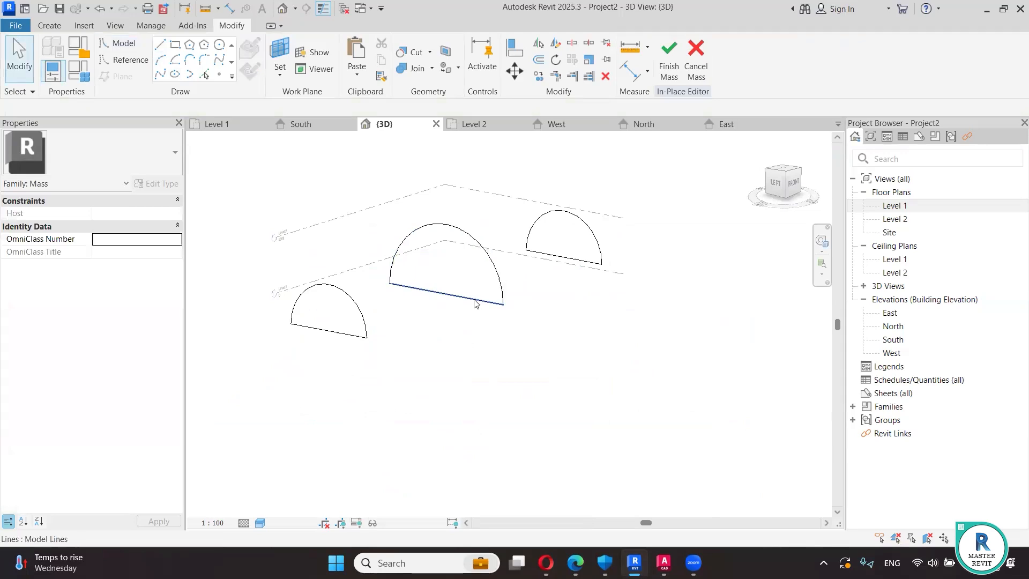
{"action": "left_click", "coordinate": [477, 302]}
{"action": "key", "text": "Escape"}
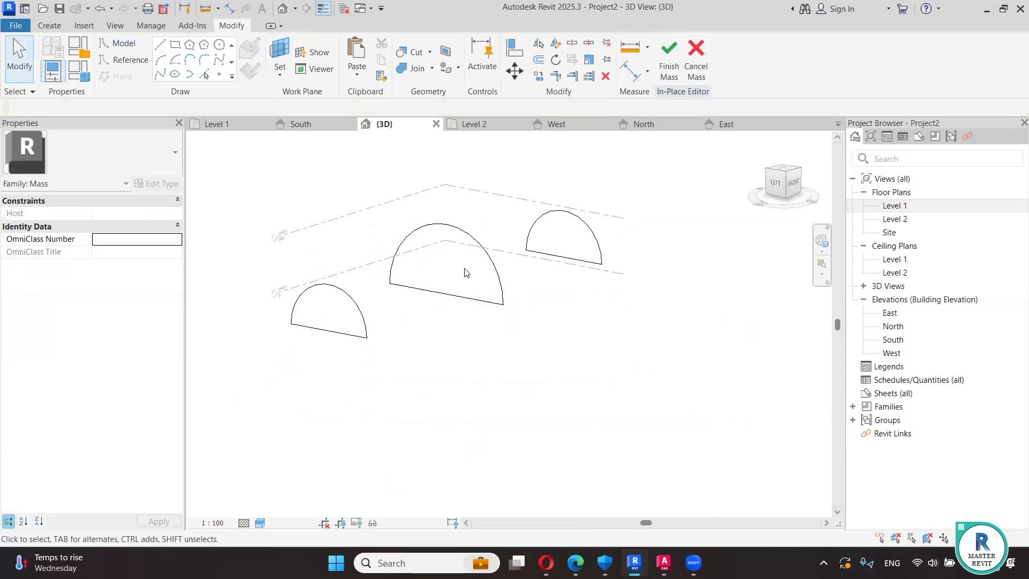
{"action": "scroll", "coordinate": [483, 322], "scroll_direction": "up", "scroll_amount": 4}
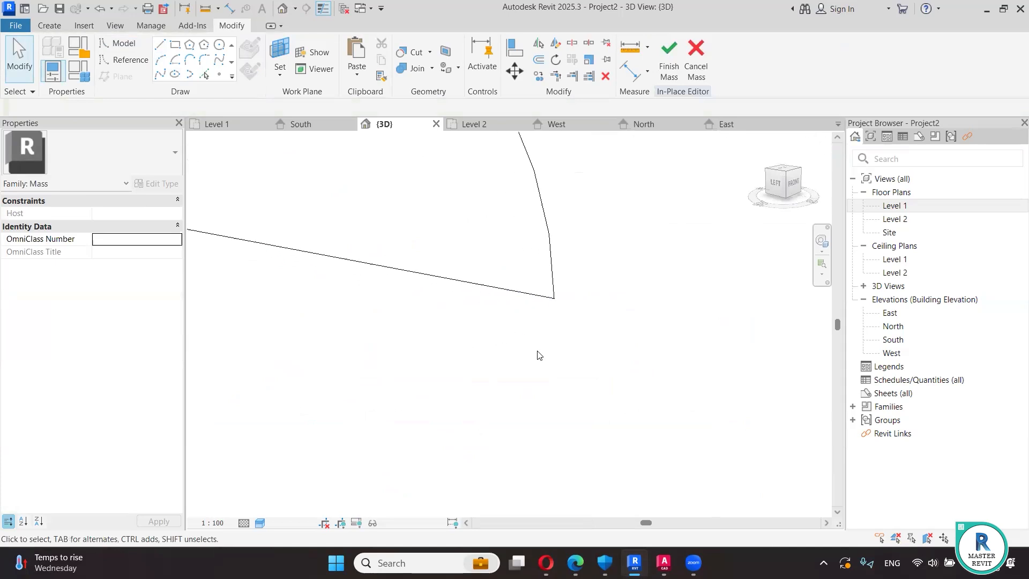
{"action": "scroll", "coordinate": [534, 351], "scroll_direction": "down", "scroll_amount": 4}
- Select the lines of all three profiles and try to create a form through them
{"action": "left_click_drag", "start_coordinate": [259, 174], "coordinate": [663, 434]}
{"action": "left_click", "coordinate": [675, 74]}
{"action": "left_click", "coordinate": [688, 99]}
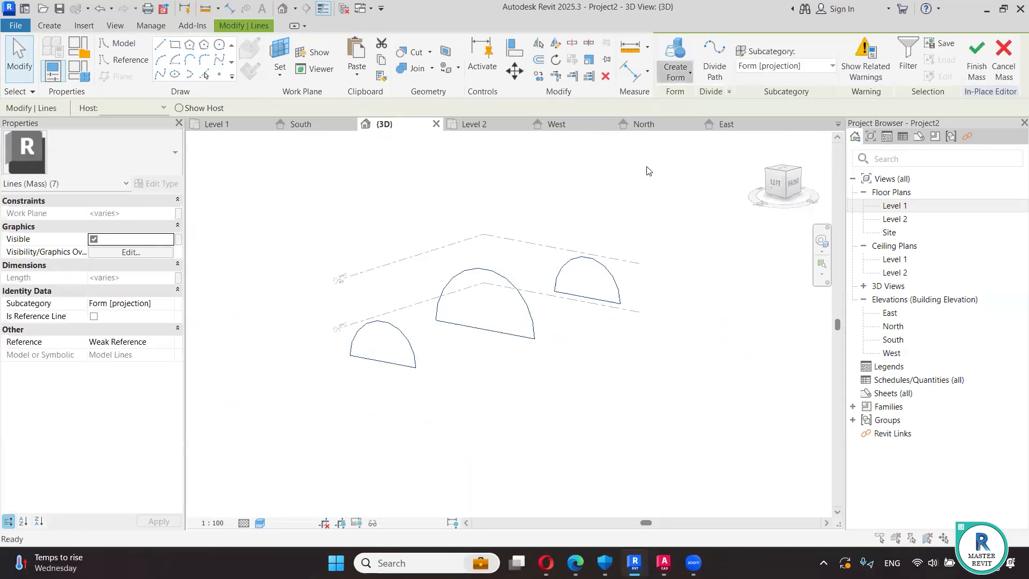
{"action": "left_click", "coordinate": [620, 323]}
- Delete the overlapping 15000 mm base line of the middle profile
{"action": "scroll", "coordinate": [535, 327], "scroll_direction": "up", "scroll_amount": 3}
{"action": "key", "text": "Tab"}
{"action": "left_click", "coordinate": [509, 350]}
{"action": "left_click", "coordinate": [571, 386]}
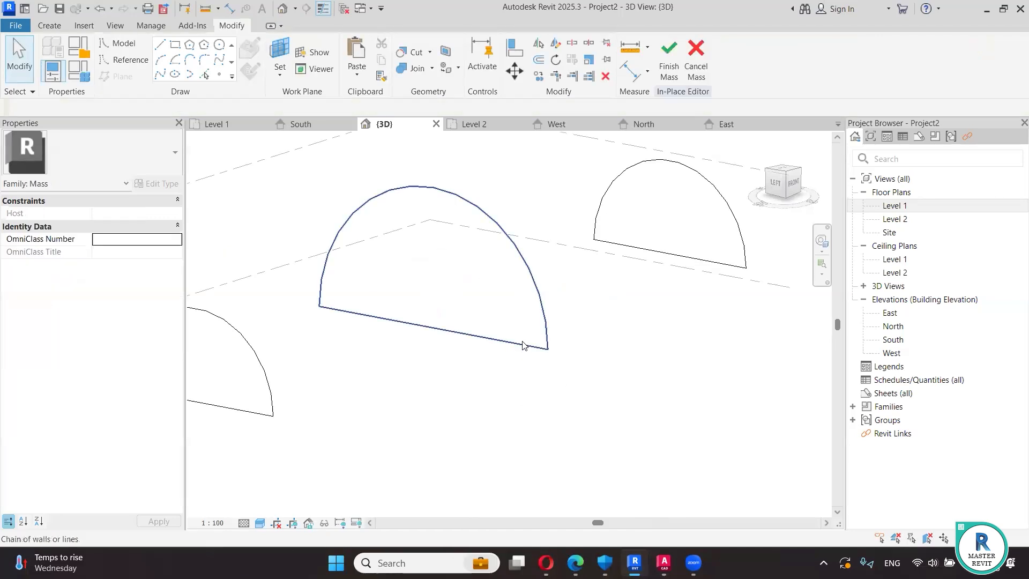
{"action": "left_click", "coordinate": [523, 343]}
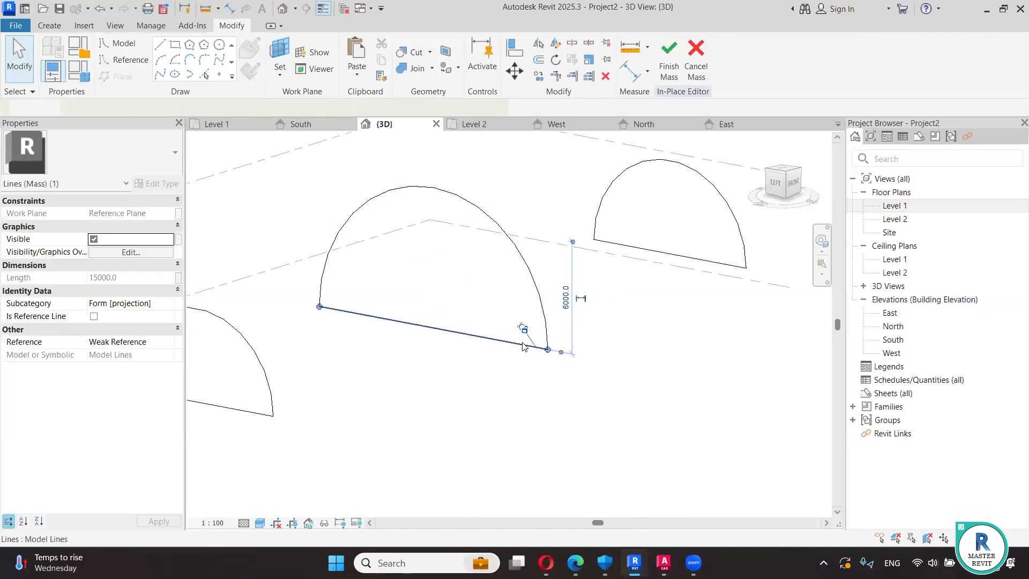
{"action": "left_click", "coordinate": [516, 365]}
- Extend the middle profile's remaining base line to the open end of the arc, giving it a length of 15000 mm
{"action": "key", "text": "Tab"}
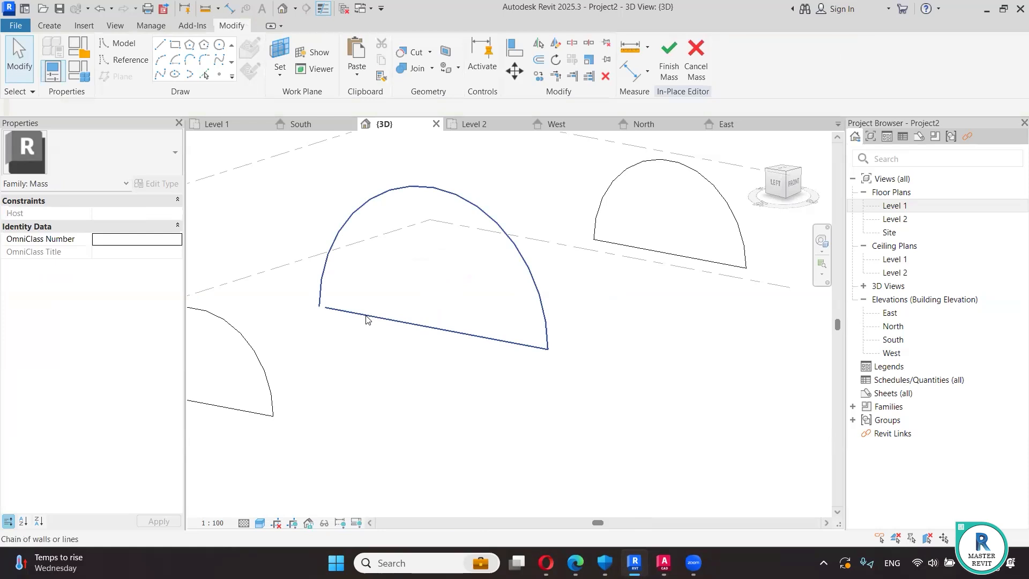
{"action": "left_click", "coordinate": [323, 307]}
{"action": "scroll", "coordinate": [319, 306], "scroll_direction": "up", "scroll_amount": 3}
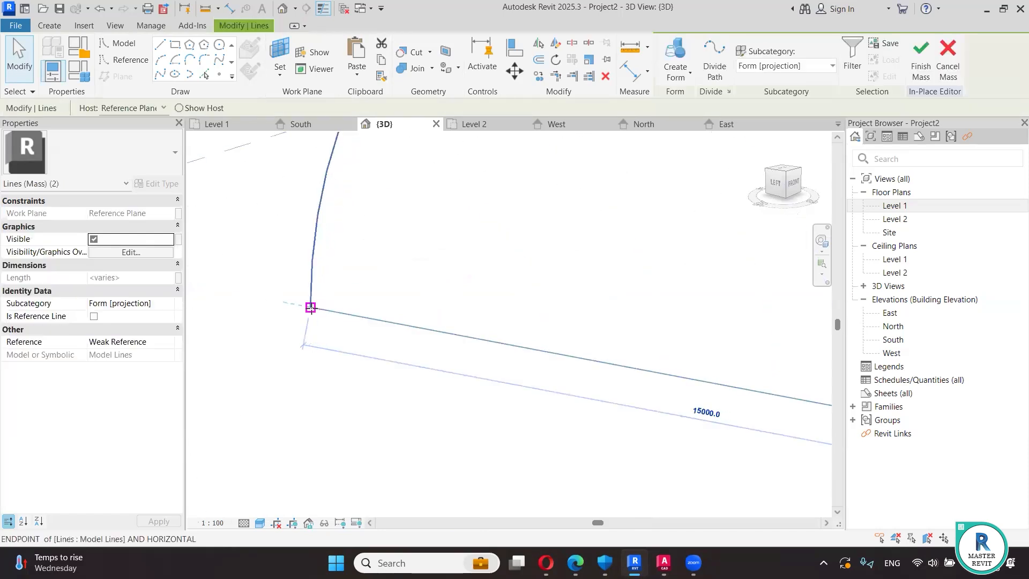
{"action": "left_click", "coordinate": [384, 296]}
{"action": "scroll", "coordinate": [420, 296], "scroll_direction": "down", "scroll_amount": 5}
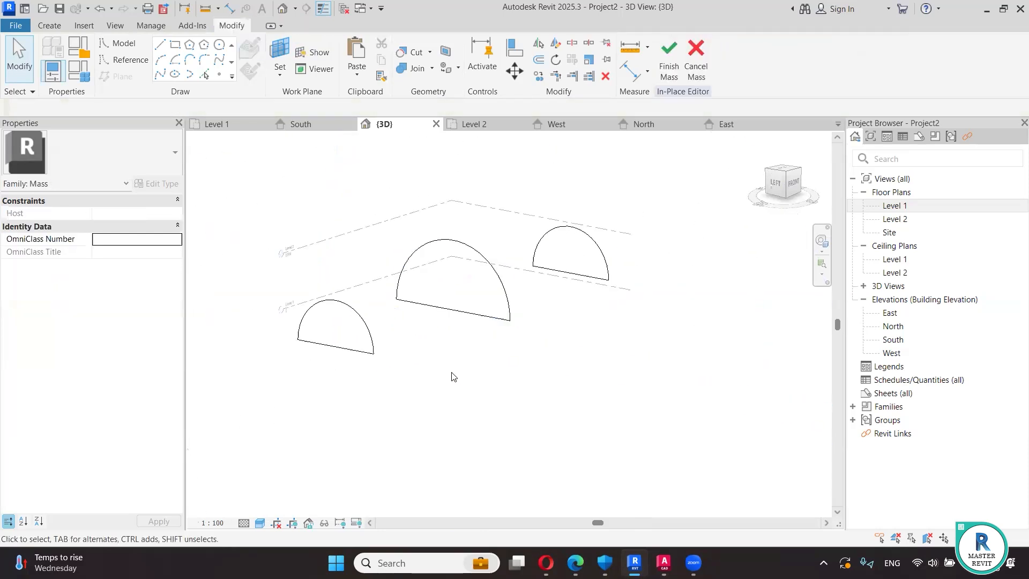
- Select the lines of all three semicircular profiles and create a solid form through them
{"action": "left_click_drag", "start_coordinate": [619, 411], "coordinate": [670, 431]}
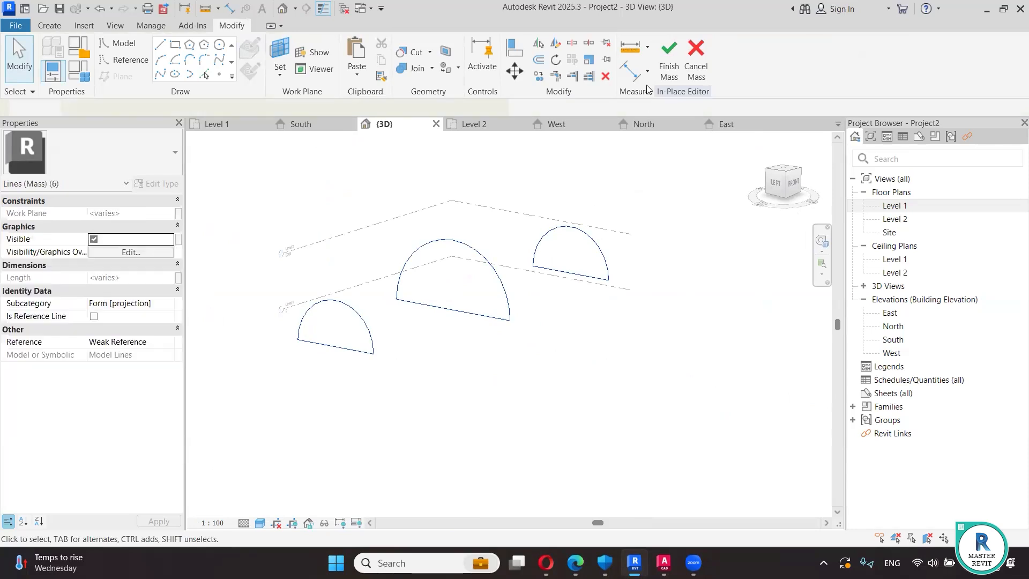
{"action": "left_click", "coordinate": [676, 75]}
{"action": "left_click", "coordinate": [691, 99]}
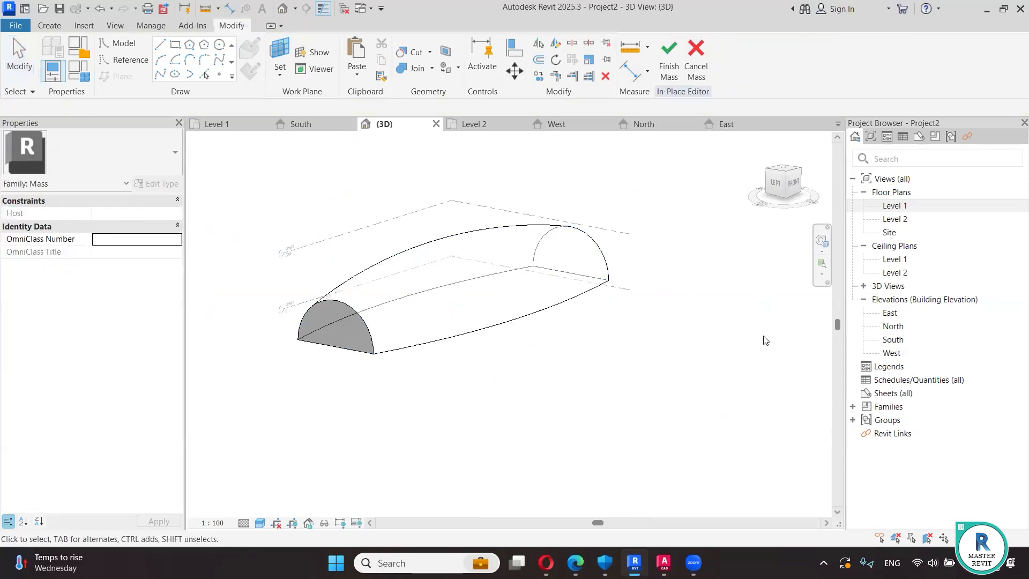
- From the Level 1 plan, set the work plane to the central lengthwise reference plane and go to the North elevation
{"action": "double_click", "coordinate": [894, 206]}
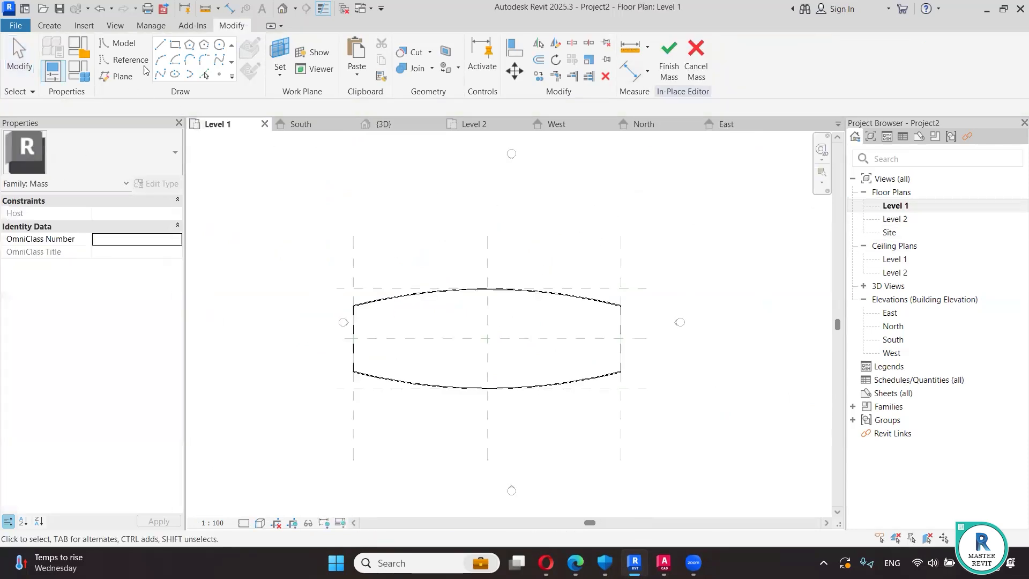
{"action": "left_click", "coordinate": [280, 67]}
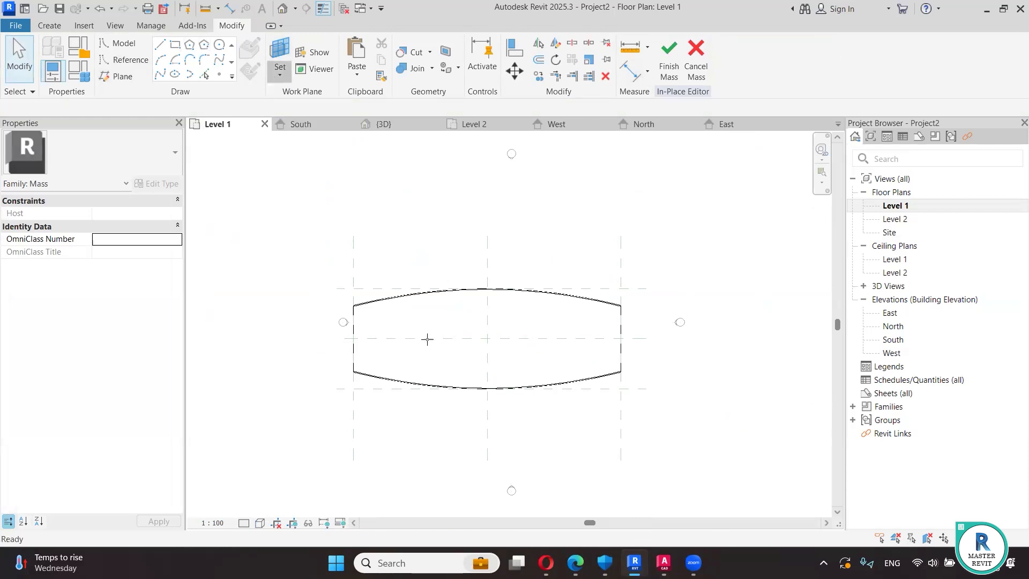
{"action": "left_click", "coordinate": [427, 339]}
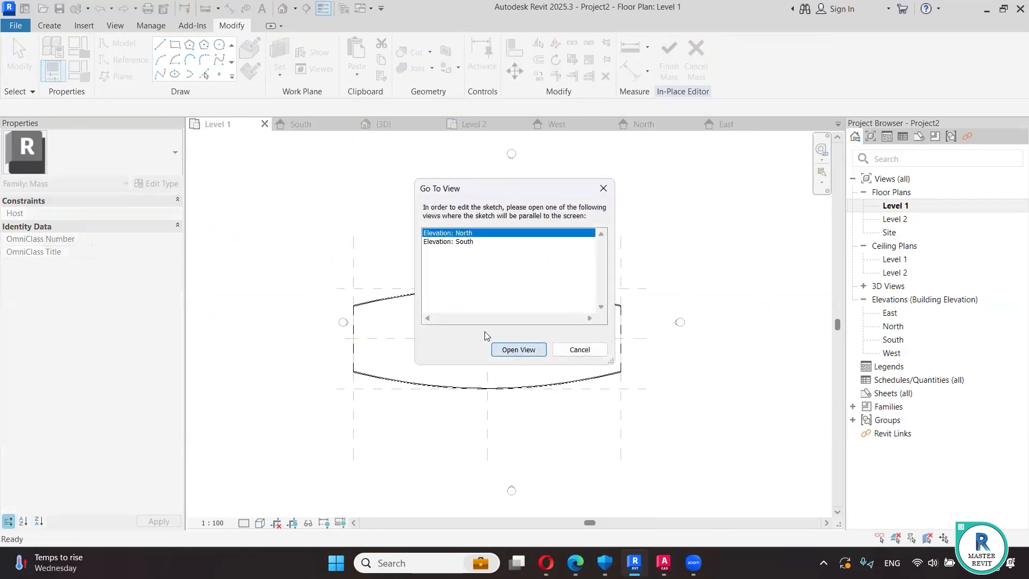
{"action": "left_click", "coordinate": [515, 349]}
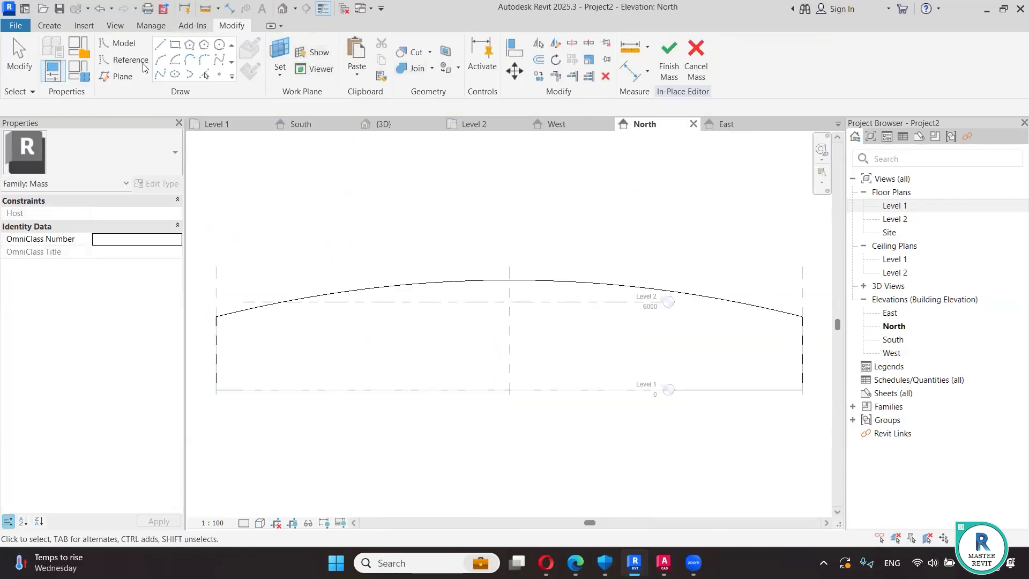
- Draw a downward-sagging arc between the tops of the roof's two end faces on the central plane
{"action": "left_click", "coordinate": [216, 317]}
{"action": "scroll", "coordinate": [343, 362], "scroll_direction": "down", "scroll_amount": 2}
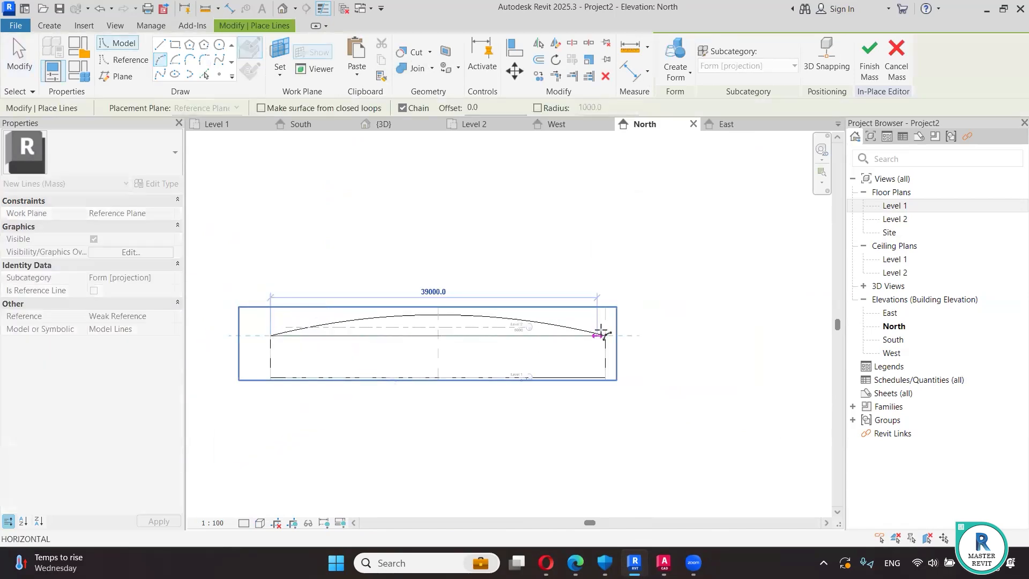
{"action": "left_click", "coordinate": [605, 336]}
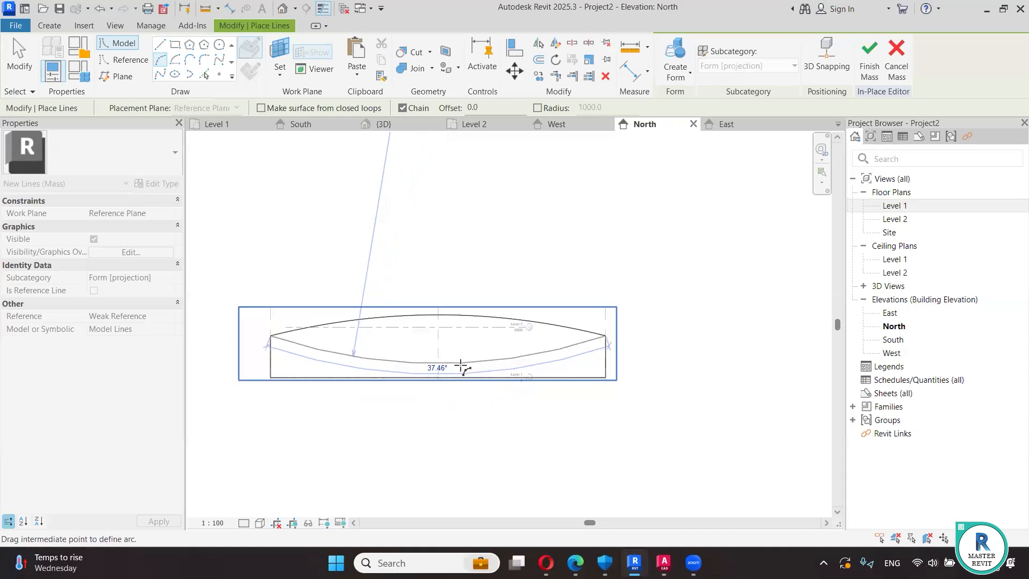
{"action": "key", "text": "Escape"}
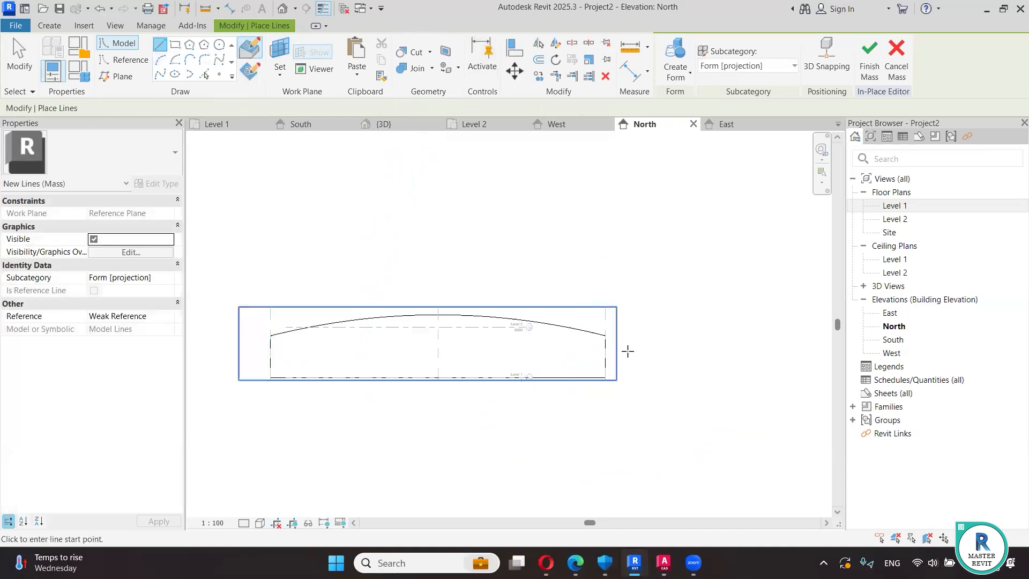
- Close the sagging arc with straight lines running past both roof ends and about 10000 mm down
{"action": "left_click", "coordinate": [605, 335]}
{"action": "left_click", "coordinate": [673, 336]}
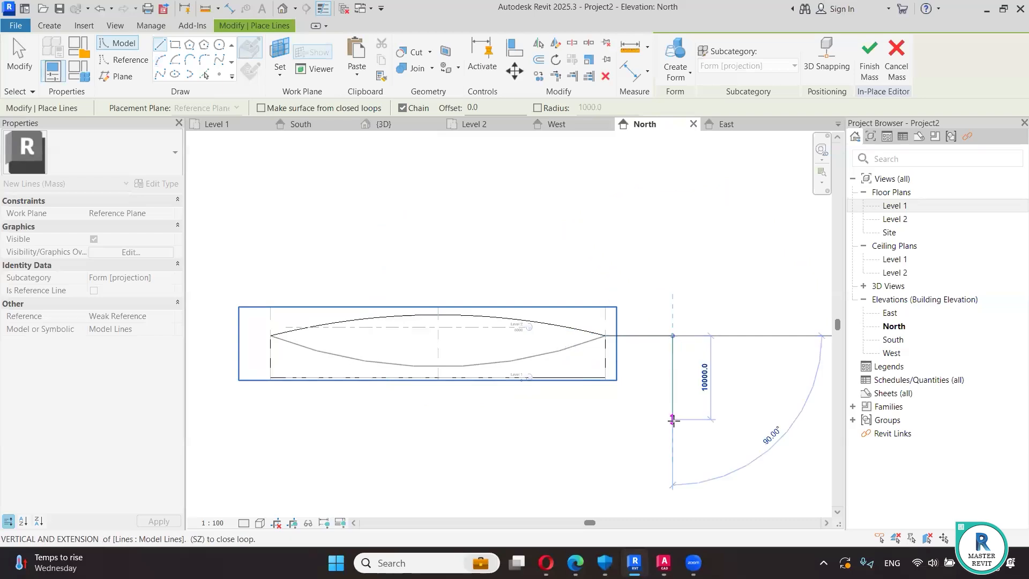
{"action": "left_click", "coordinate": [212, 419]}
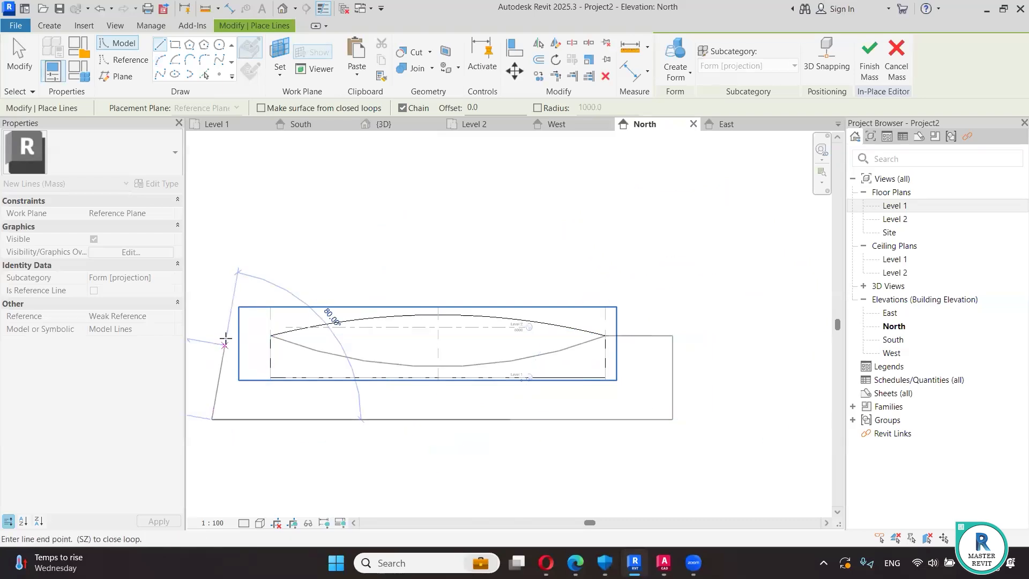
{"action": "left_click", "coordinate": [212, 335]}
{"action": "left_click", "coordinate": [271, 335]}
- In the 3D view, select the closed arc-and-line loop and create a void form from it
{"action": "left_click", "coordinate": [282, 8]}
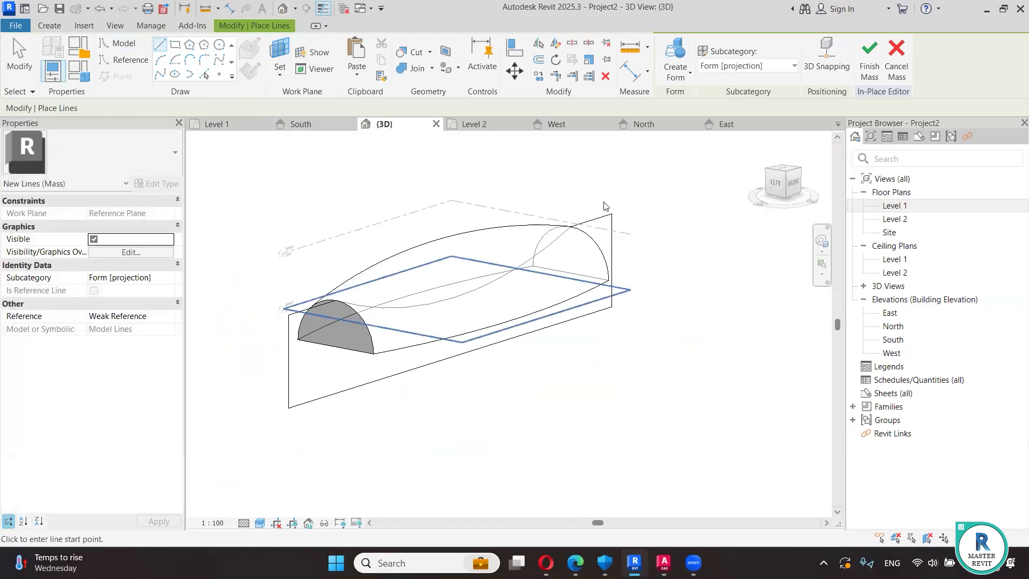
{"action": "key", "text": "Tab"}
{"action": "left_click", "coordinate": [611, 214]}
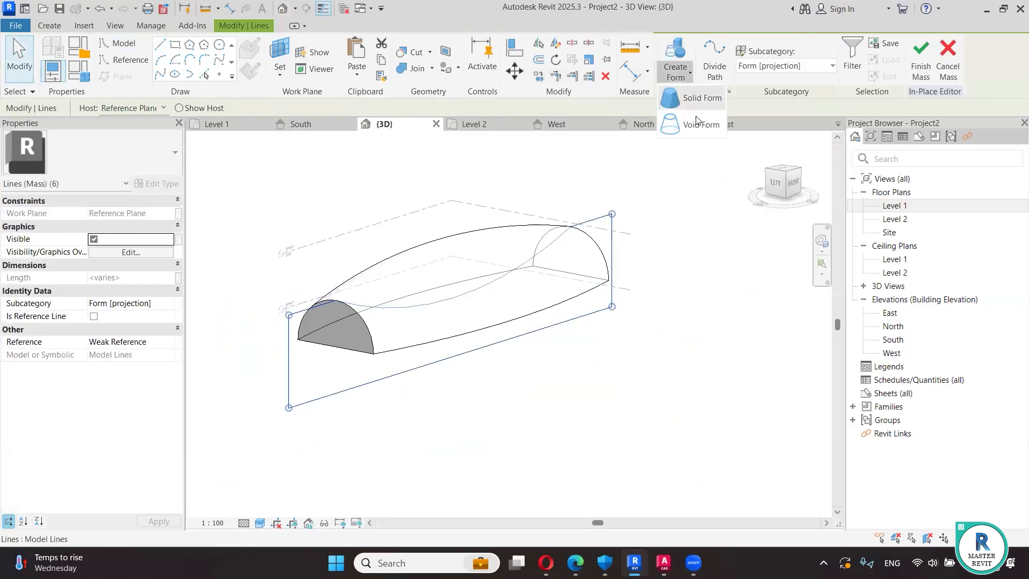
{"action": "left_click", "coordinate": [697, 123]}
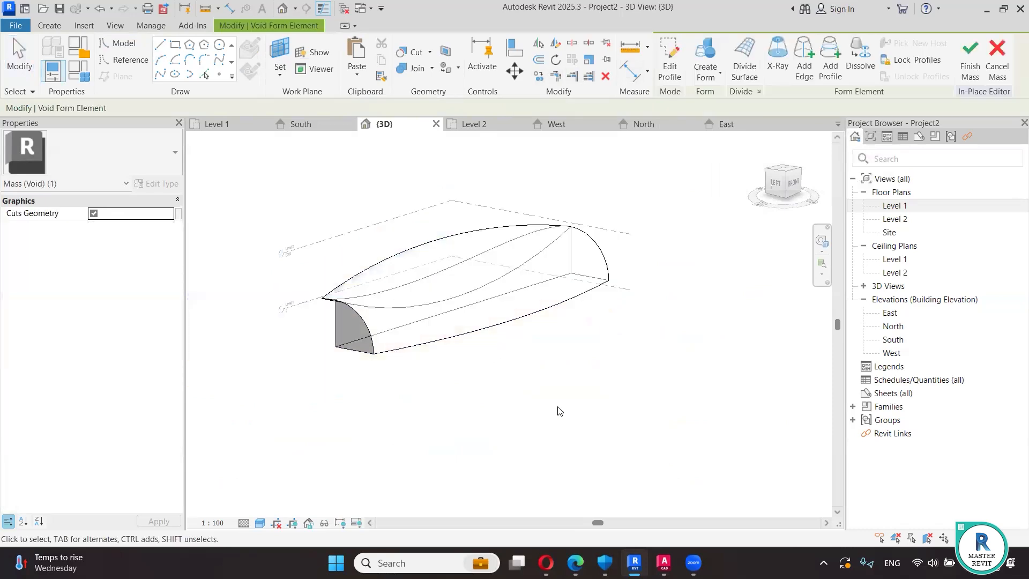
- Try to shift the vertical cut face along the roof's middle sideways across the roof
{"action": "left_click", "coordinate": [559, 412]}
{"action": "middle_click_drag", "start_coordinate": [473, 382], "coordinate": [560, 335], "text": "shift"}
{"action": "left_click", "coordinate": [543, 328]}
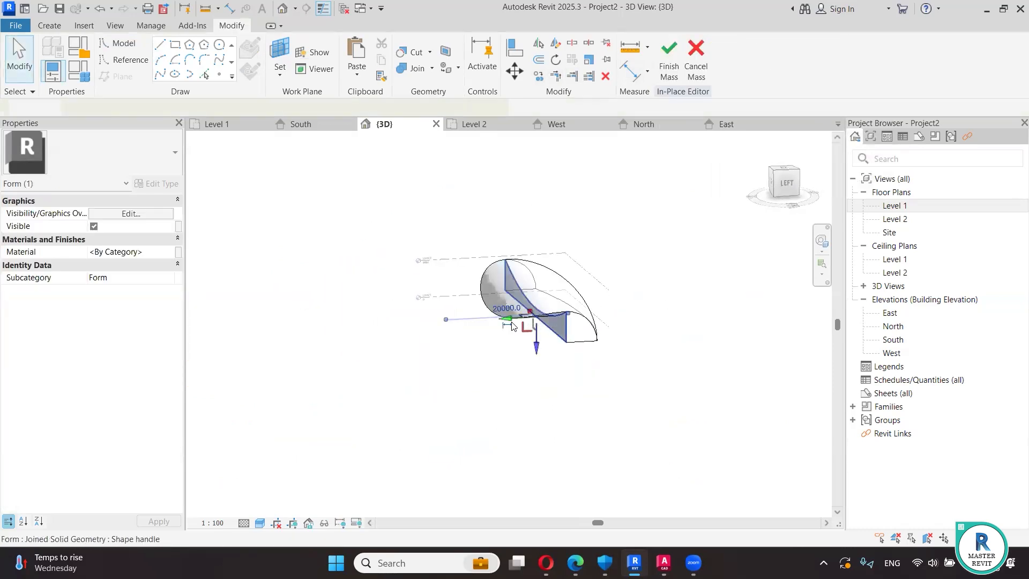
{"action": "left_click_drag", "start_coordinate": [511, 318], "coordinate": [581, 321]}
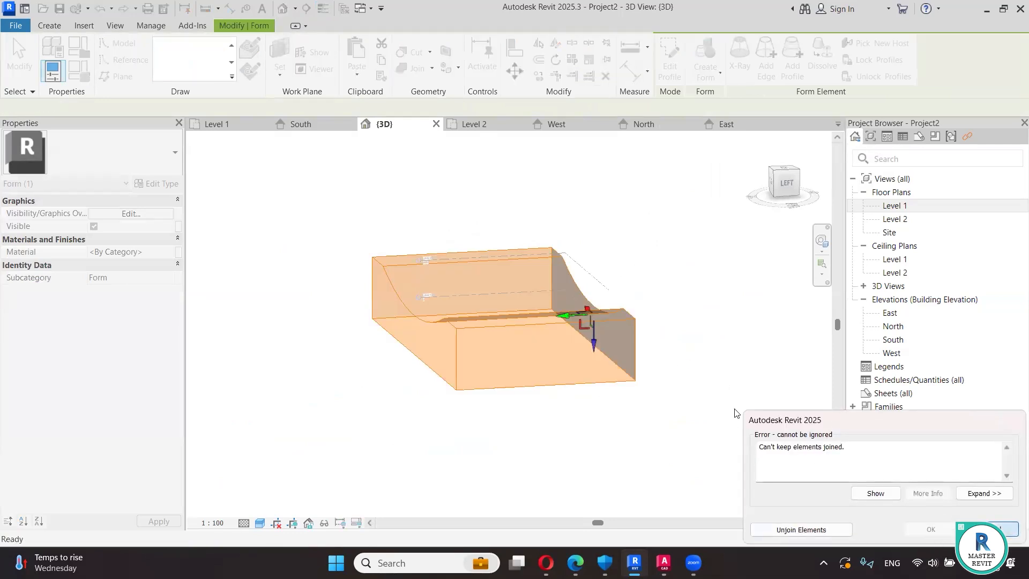
{"action": "key", "text": "Escape"}
- Examine the vertical cut face and the remaining half of the roof from several angles
{"action": "middle_click_drag", "start_coordinate": [677, 399], "coordinate": [616, 380], "text": "shift"}
{"action": "scroll", "coordinate": [535, 340], "scroll_direction": "up", "scroll_amount": 3}
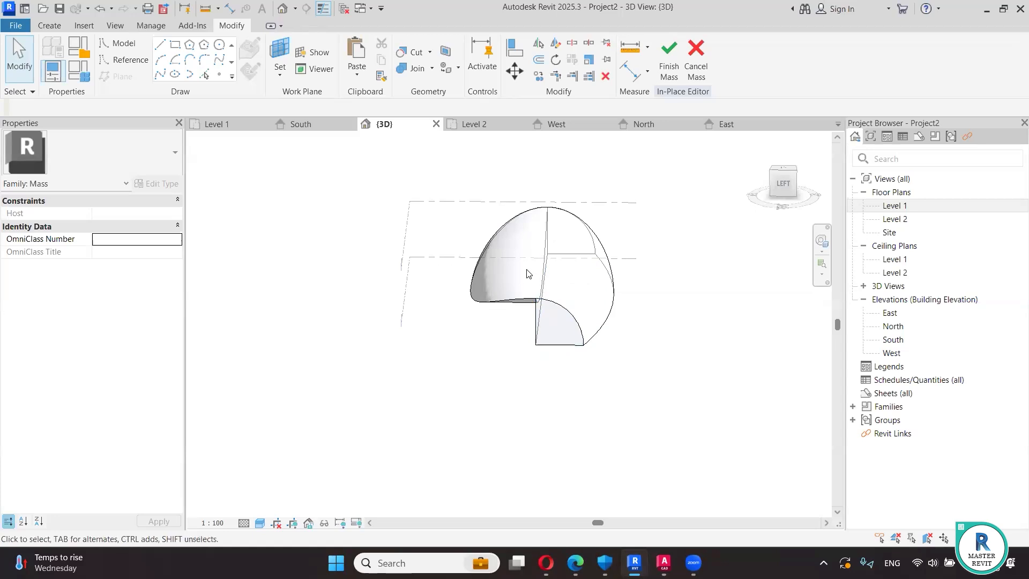
{"action": "mouse_move", "coordinate": [616, 294]}
{"action": "middle_mouse_down", "text": "shift"}
{"action": "mouse_move", "coordinate": [616, 308]}
{"action": "mouse_move", "coordinate": [519, 276]}
{"action": "mouse_move", "coordinate": [666, 289]}
{"action": "mouse_move", "coordinate": [596, 301]}
{"action": "middle_mouse_up", "text": "shift"}
{"action": "left_click", "coordinate": [597, 301]}
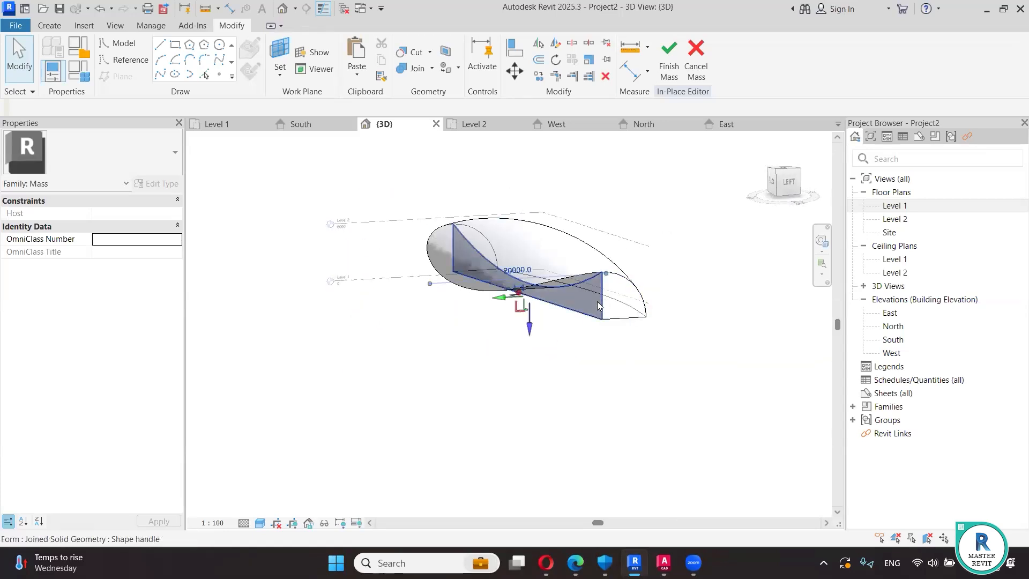
{"action": "left_click", "coordinate": [606, 379]}
{"action": "middle_click_drag", "start_coordinate": [617, 360], "coordinate": [567, 335], "text": "shift"}
{"action": "left_click", "coordinate": [680, 394]}
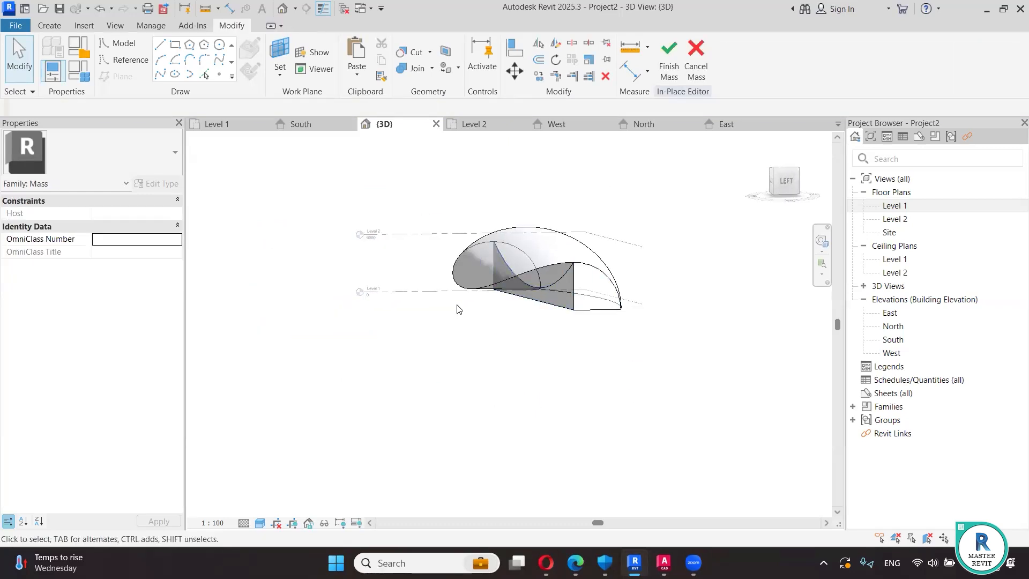
- Select the void and try to extend its side face across the roof to a depth of about 22650 mm
{"action": "key", "text": "Tab"}
{"action": "left_click", "coordinate": [494, 363]}
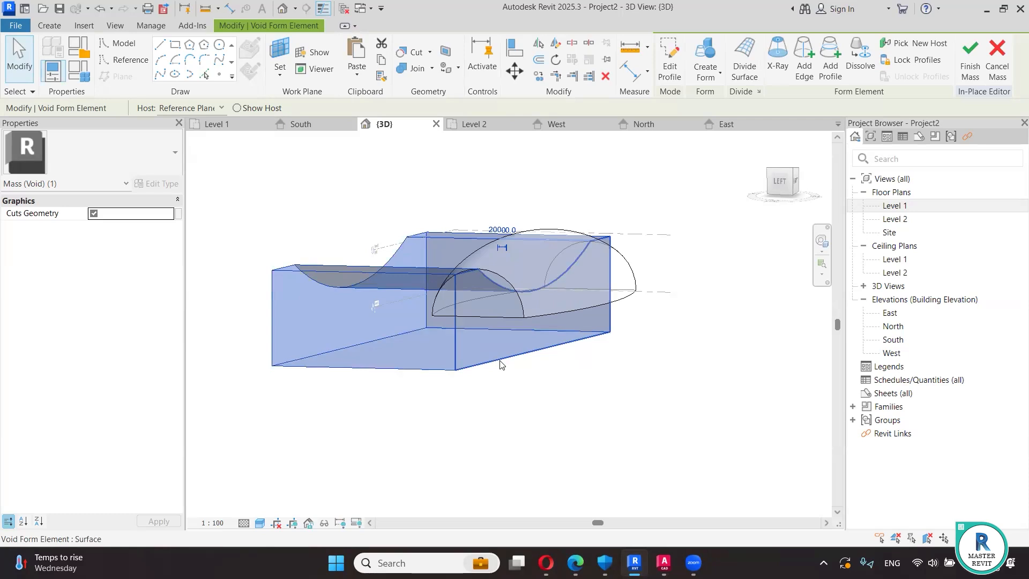
{"action": "left_click", "coordinate": [518, 311]}
{"action": "left_click_drag", "start_coordinate": [518, 311], "coordinate": [543, 313]}
{"action": "mouse_move", "coordinate": [562, 351]}
{"action": "middle_mouse_down", "text": "shift"}
{"action": "mouse_move", "coordinate": [579, 352]}
{"action": "mouse_move", "coordinate": [576, 360]}
{"action": "middle_mouse_up", "text": "shift"}
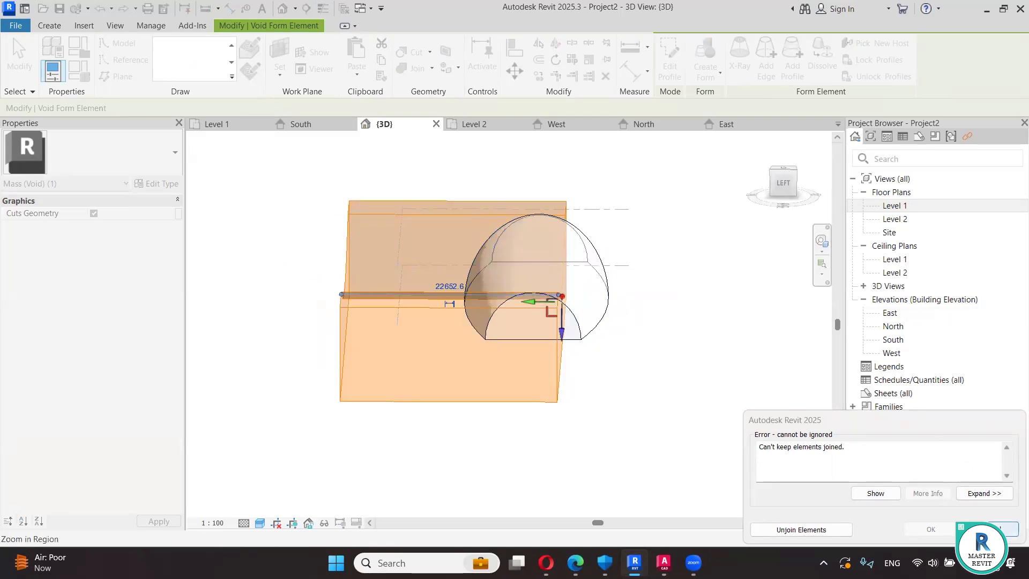
{"action": "left_click", "coordinate": [986, 528]}
- Undo the void cut and its sketch on the central plane, restoring the full lofted roof form
{"action": "middle_click_drag", "start_coordinate": [540, 369], "coordinate": [395, 386], "text": "shift"}
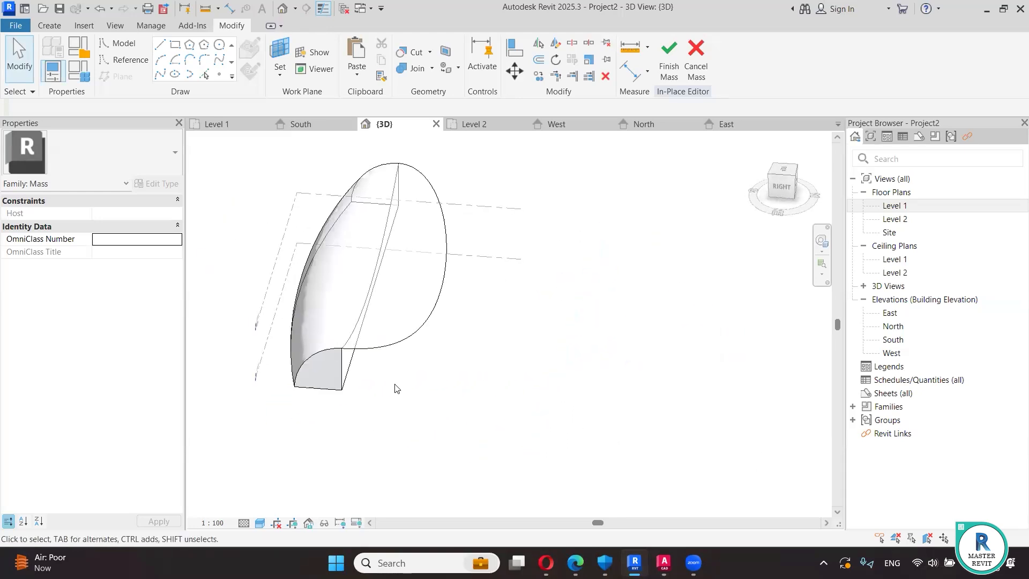
{"action": "left_click", "coordinate": [346, 377]}
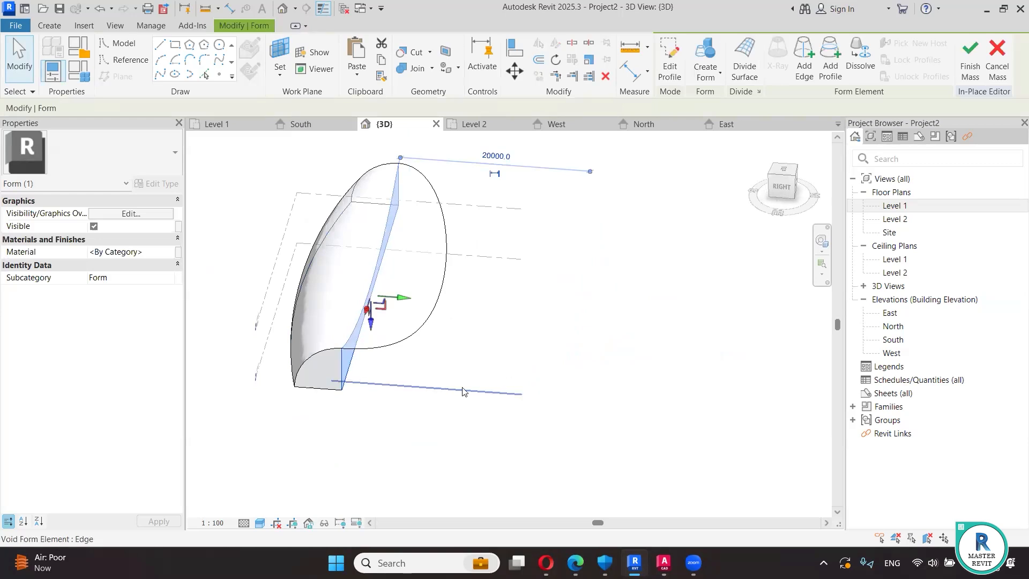
{"action": "left_click", "coordinate": [583, 411]}
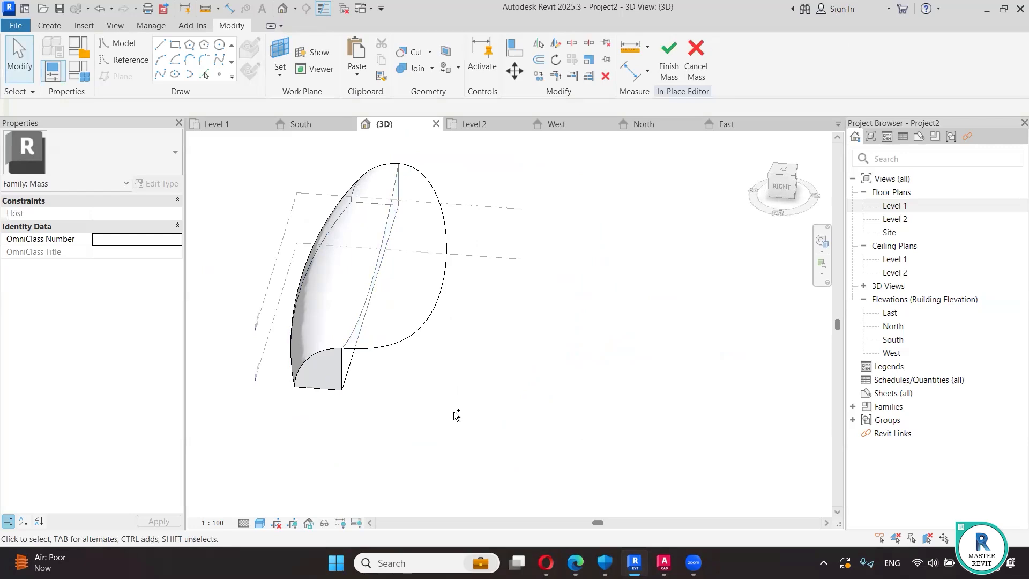
{"action": "key", "text": "ctrl+z"}
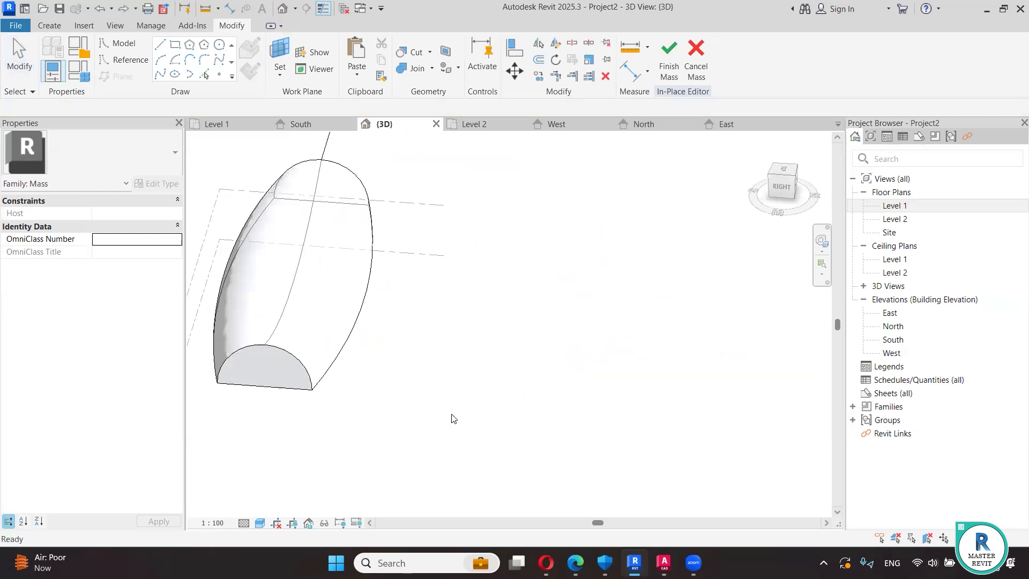
- From the Level 1 plan, set the work plane to the reference plane along the roof's south edge and go to the South elevation
{"action": "double_click", "coordinate": [895, 205]}
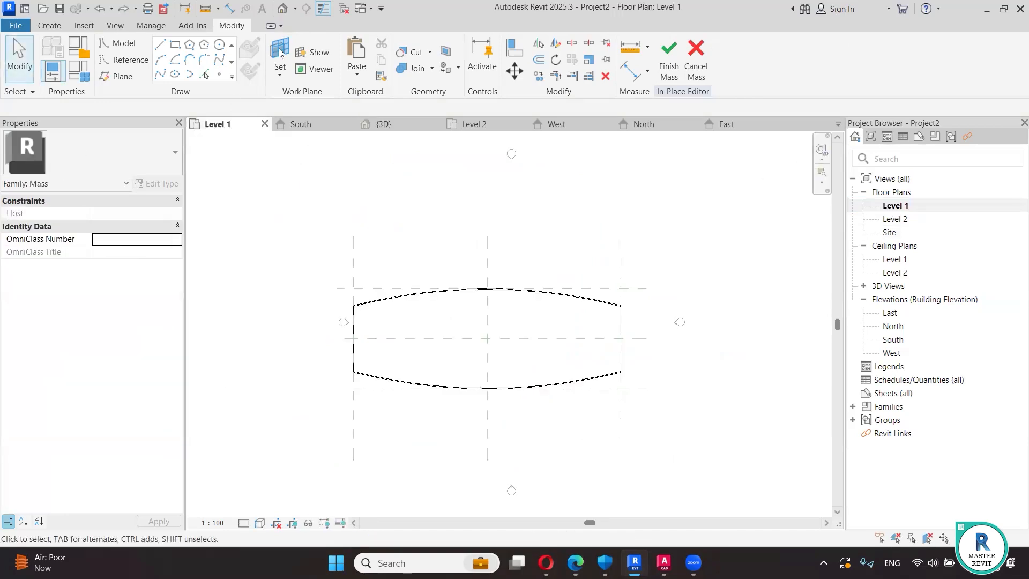
{"action": "left_click", "coordinate": [294, 126]}
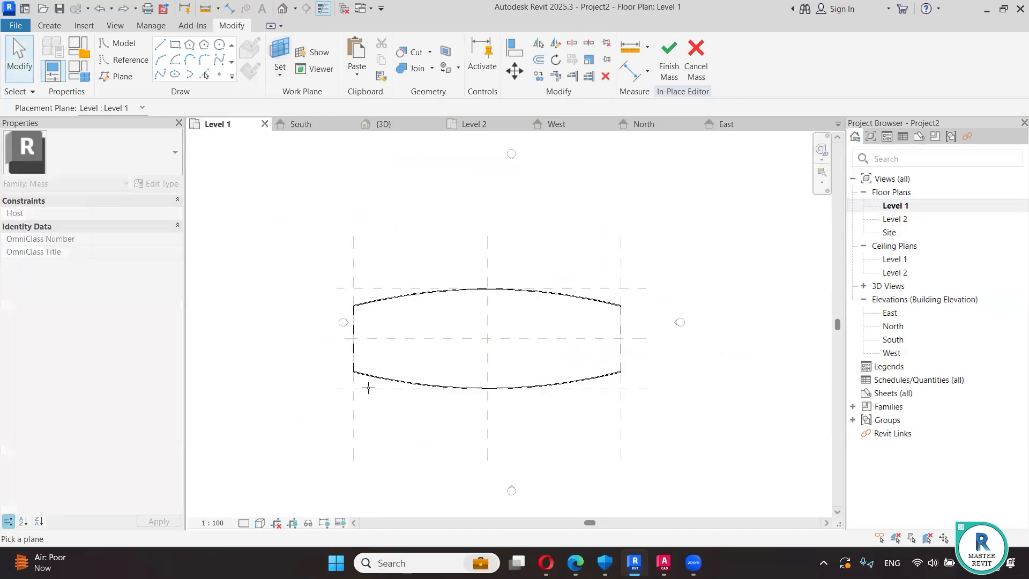
{"action": "left_click", "coordinate": [368, 389]}
{"action": "left_click", "coordinate": [456, 242]}
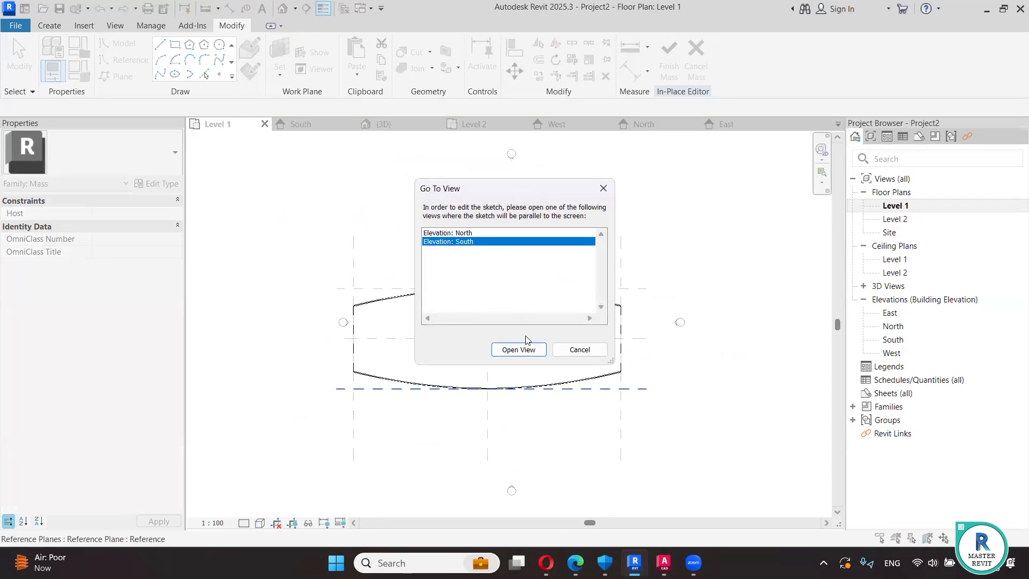
{"action": "left_click", "coordinate": [519, 350]}
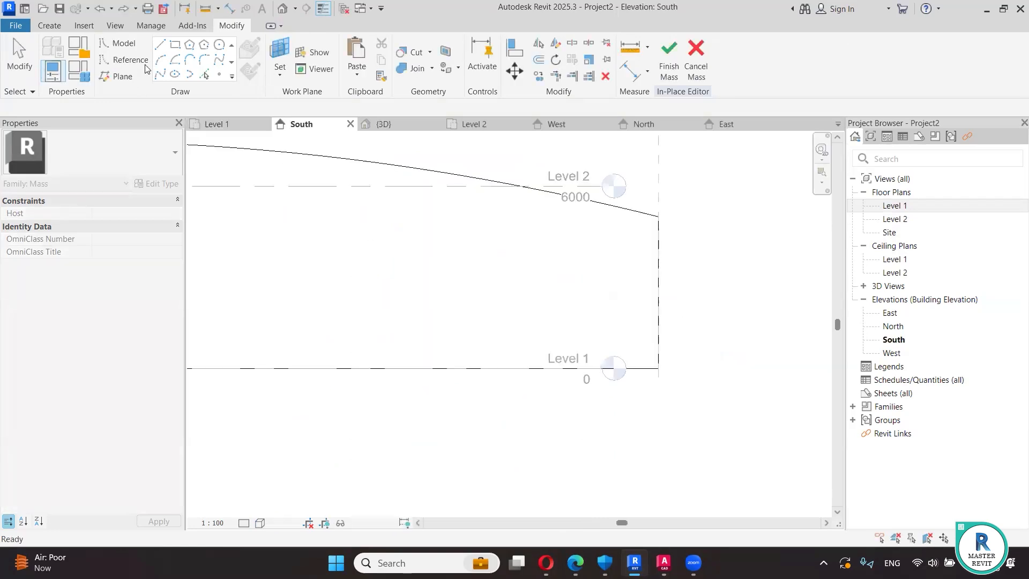
- Draw a downward-sagging arc between the tops of the roof's two ends, with a radius of about 54900 mm
{"action": "middle_click_drag", "start_coordinate": [468, 291], "coordinate": [723, 320]}
{"action": "scroll", "coordinate": [532, 294], "scroll_direction": "down", "scroll_amount": 3}
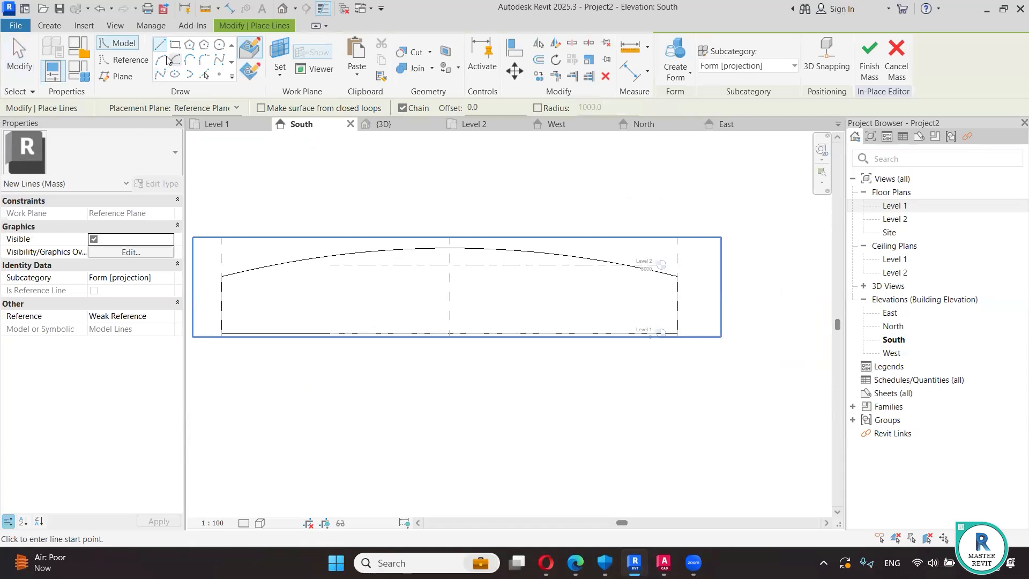
{"action": "middle_click_drag", "start_coordinate": [388, 298], "coordinate": [460, 308]}
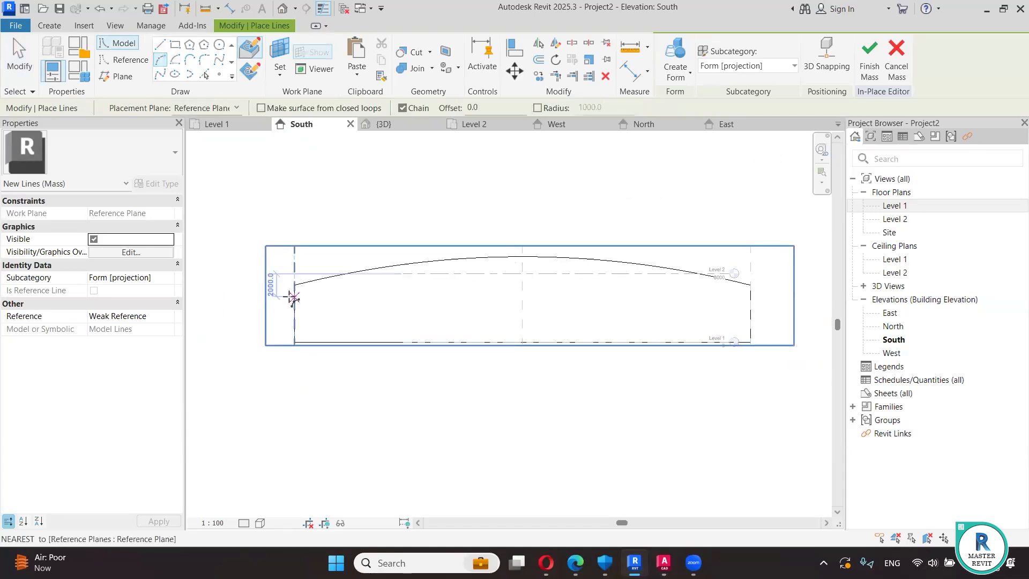
{"action": "left_click", "coordinate": [295, 284]}
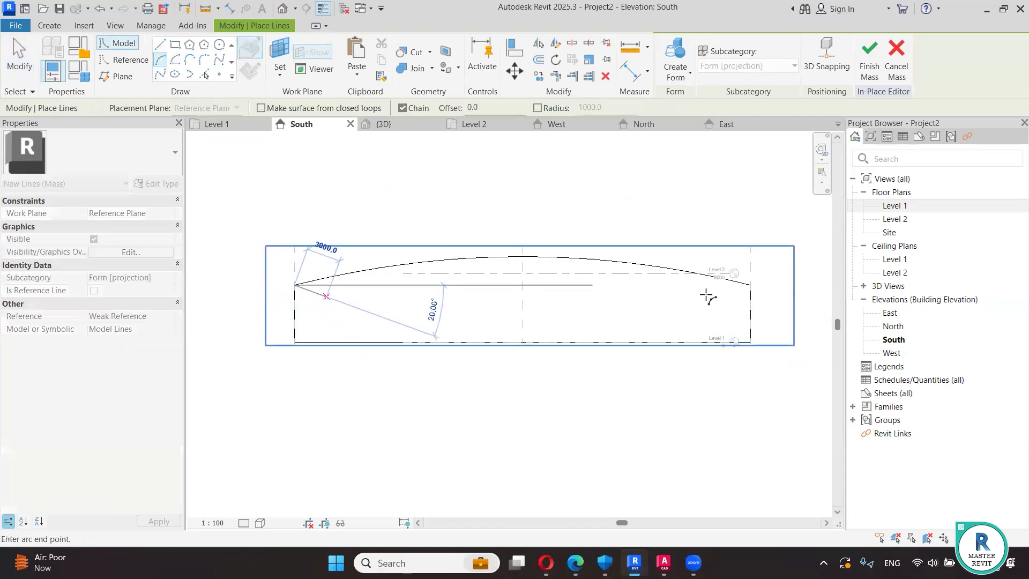
{"action": "left_click", "coordinate": [750, 284]}
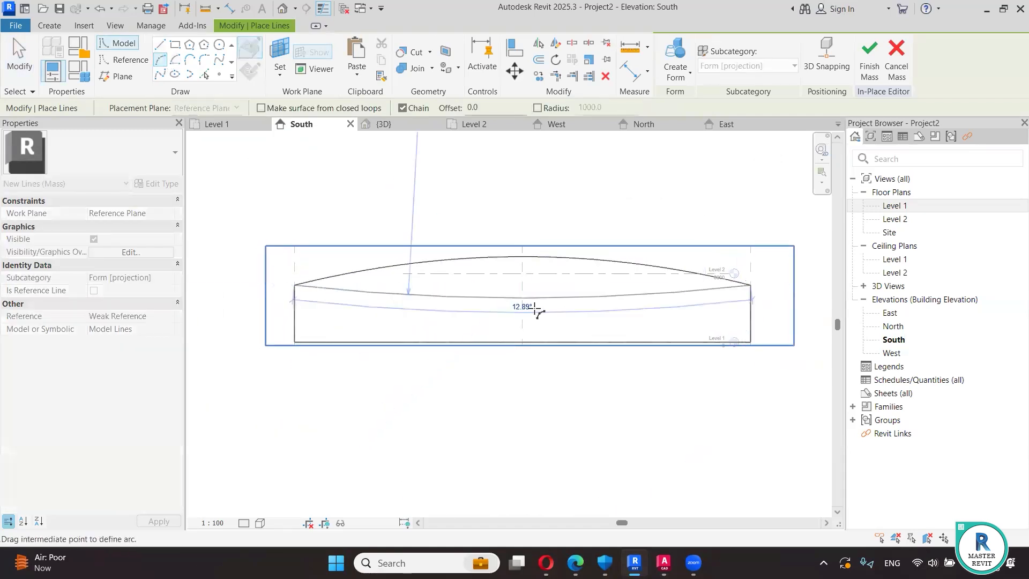
{"action": "left_click", "coordinate": [511, 328]}
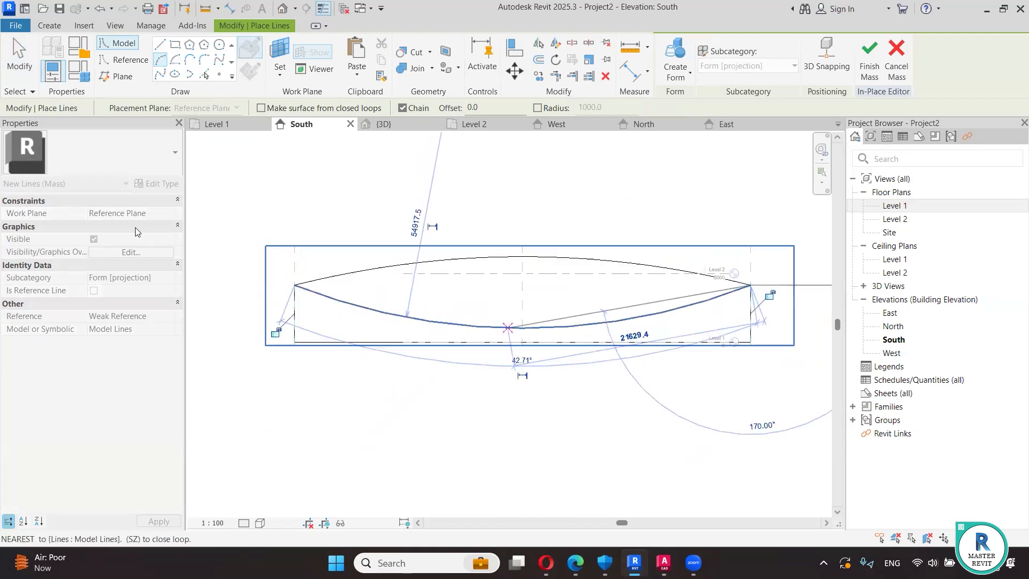
- Close the sagging-arc profile with straight lines extending past both roof ends, forming a box outline 50000 mm wide and 7000 mm deep
{"action": "left_click", "coordinate": [159, 44]}
{"action": "left_click", "coordinate": [295, 284]}
{"action": "left_click", "coordinate": [237, 285]}
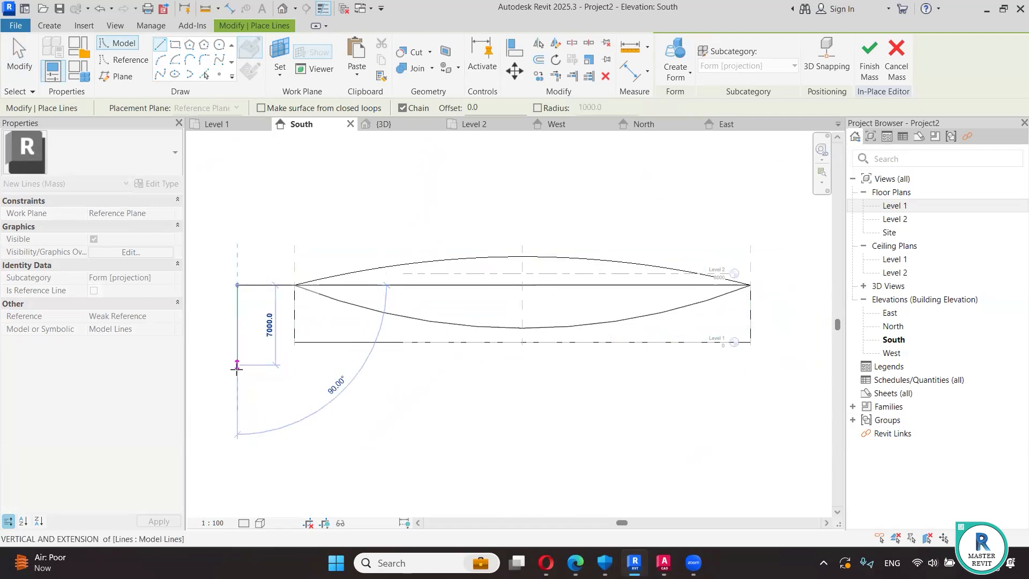
{"action": "left_click", "coordinate": [238, 366]}
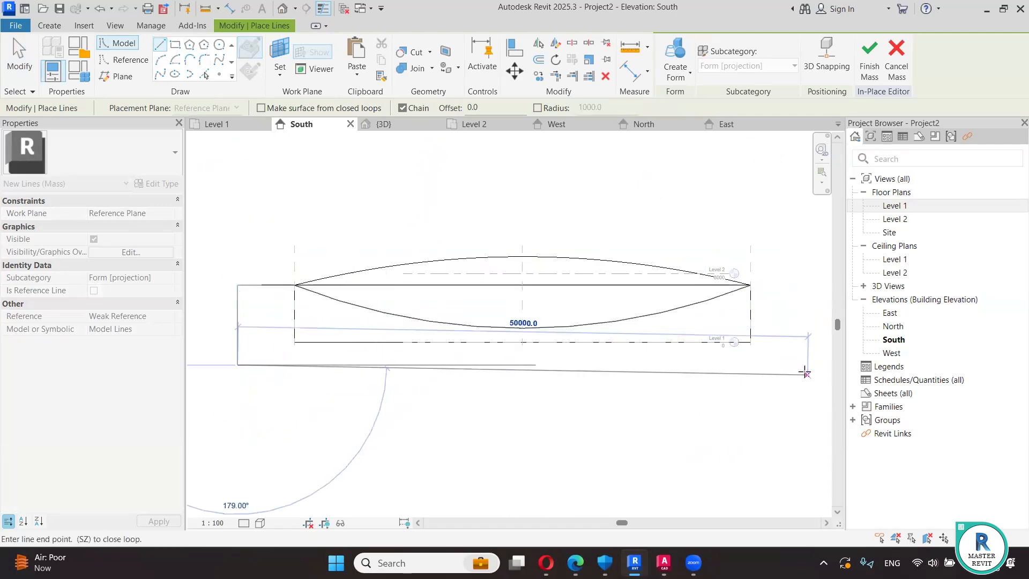
{"action": "left_click", "coordinate": [807, 366]}
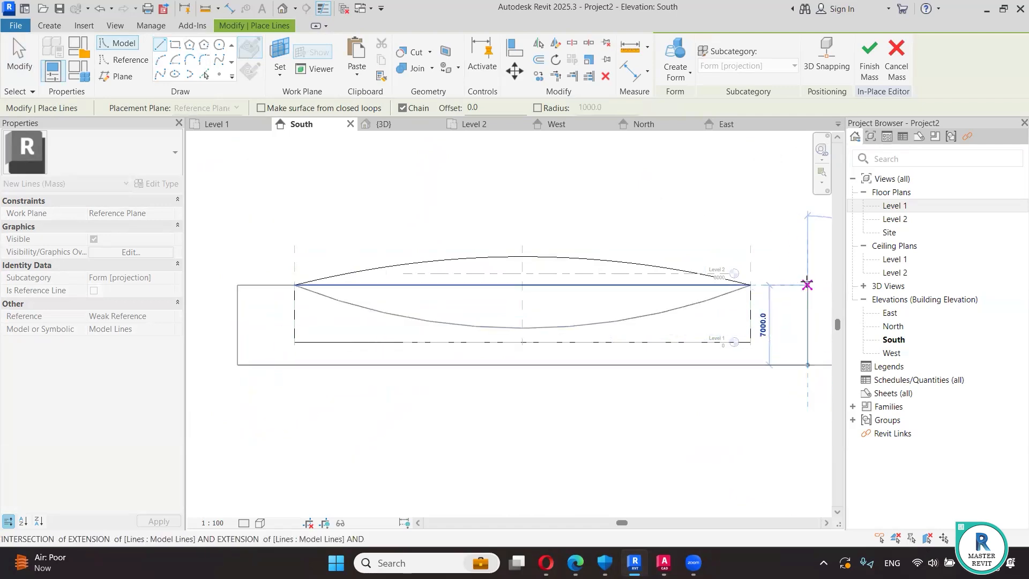
{"action": "left_click", "coordinate": [808, 285]}
{"action": "right_click", "coordinate": [772, 244]}
{"action": "left_click", "coordinate": [787, 252]}
- In the 3D view, try to select the closed arc-and-line cut profile as one chain
{"action": "left_click", "coordinate": [282, 8]}
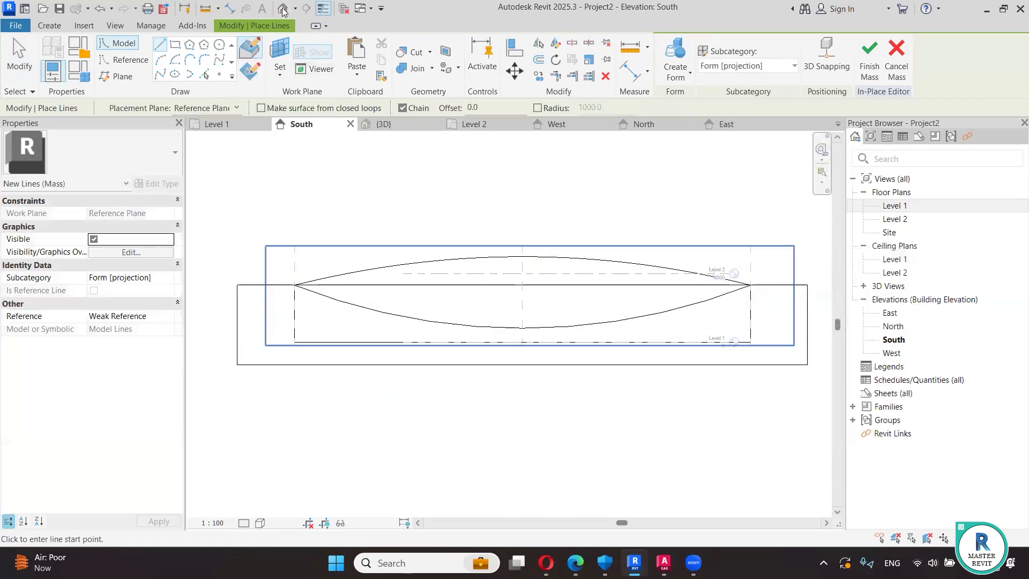
{"action": "middle_click_drag", "start_coordinate": [284, 315], "coordinate": [445, 372], "text": "shift"}
{"action": "middle_click_drag", "start_coordinate": [494, 371], "coordinate": [413, 321], "text": "shift"}
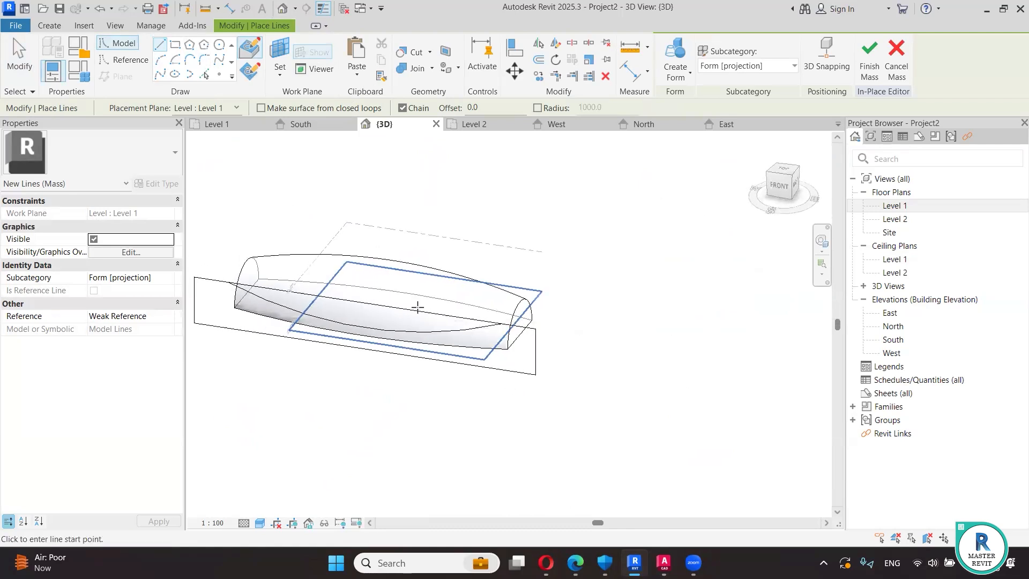
{"action": "key", "text": "Escape"}
{"action": "key", "text": "Escape"}
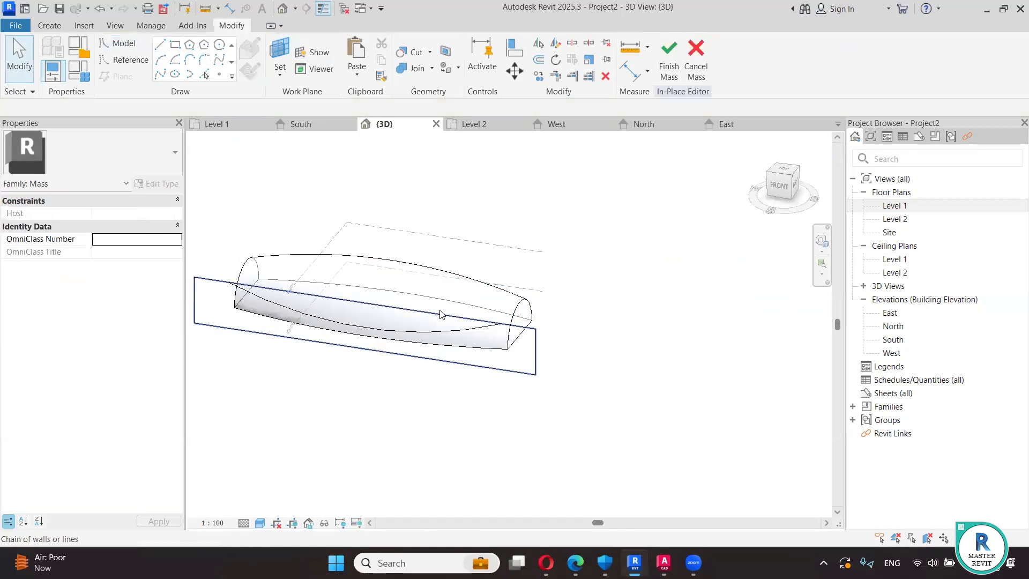
{"action": "left_click", "coordinate": [438, 314]}
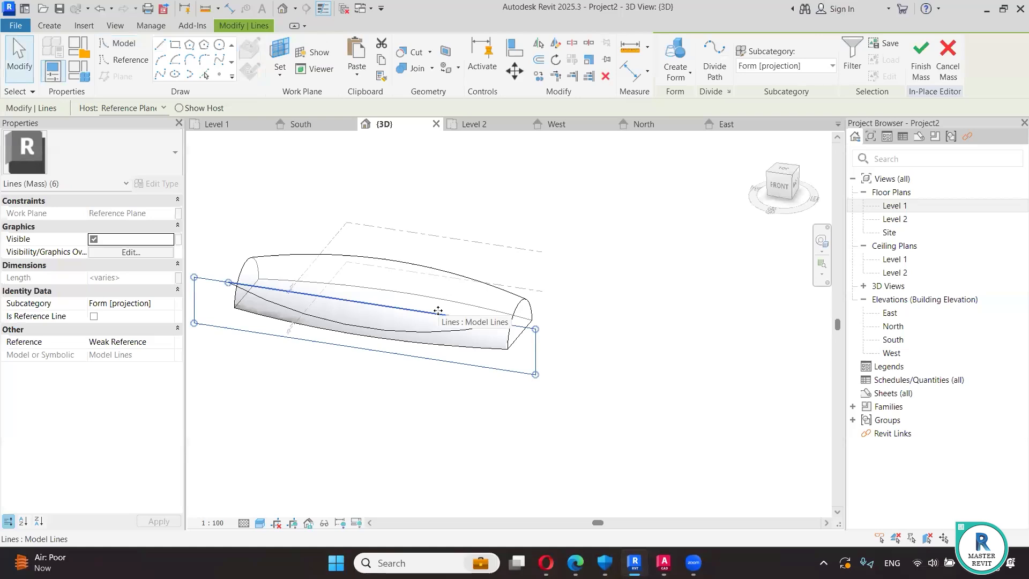
{"action": "key", "text": "Tab"}
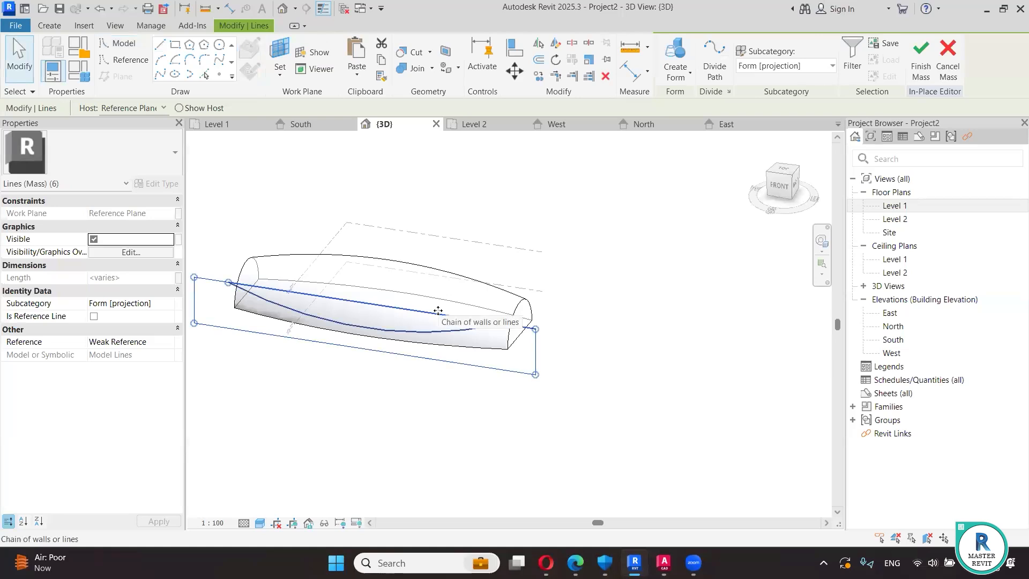
{"action": "left_click", "coordinate": [440, 315]}
{"action": "left_click", "coordinate": [593, 288]}
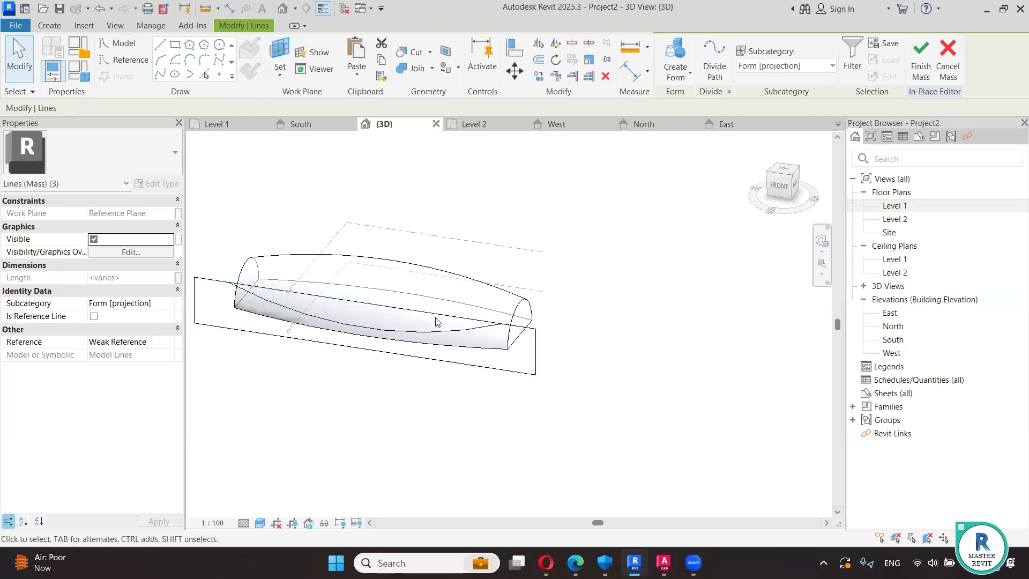
{"action": "key", "text": "Tab"}
{"action": "left_click", "coordinate": [434, 314]}
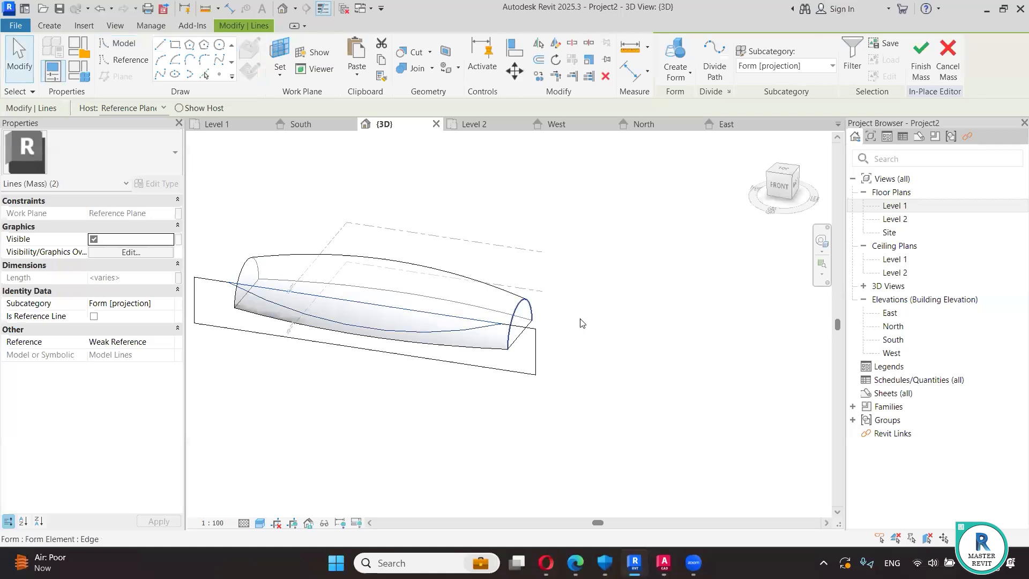
{"action": "left_click", "coordinate": [611, 332]}
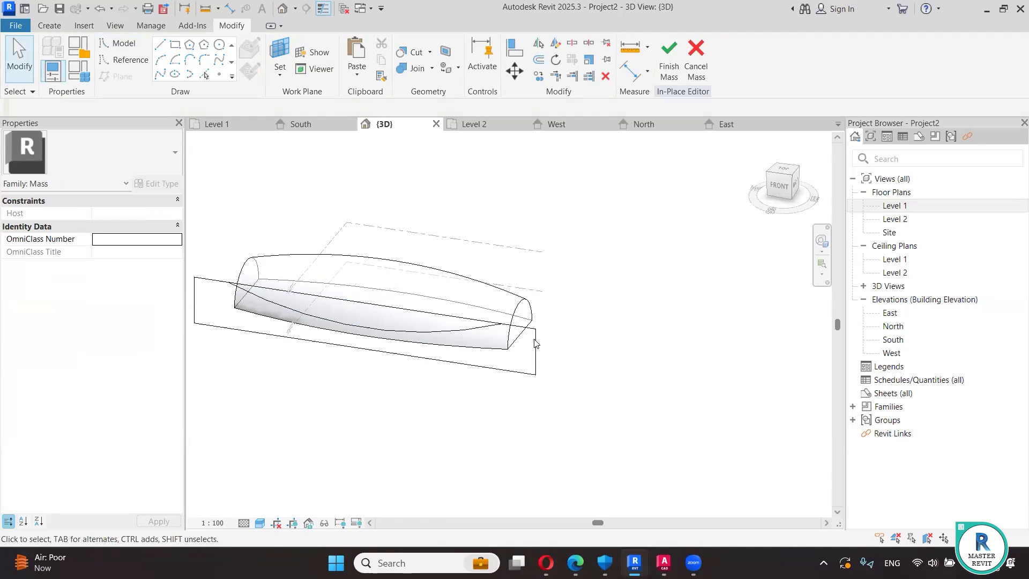
- Create a void form from the arc-and-line cut profile on the roof's south side
{"action": "left_click", "coordinate": [535, 343]}
{"action": "middle_click_drag", "start_coordinate": [599, 366], "coordinate": [569, 348], "text": "shift"}
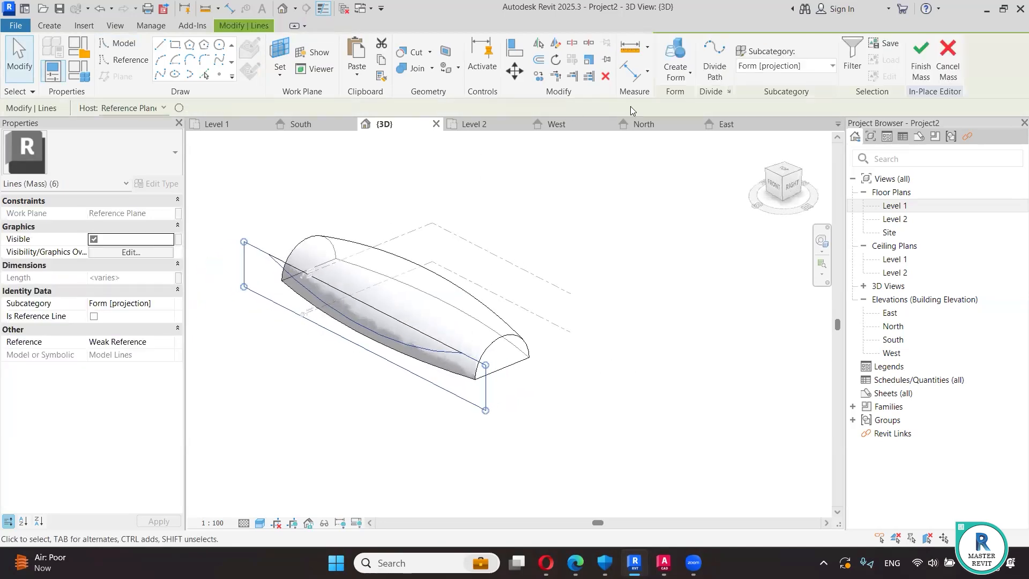
{"action": "left_click", "coordinate": [670, 76]}
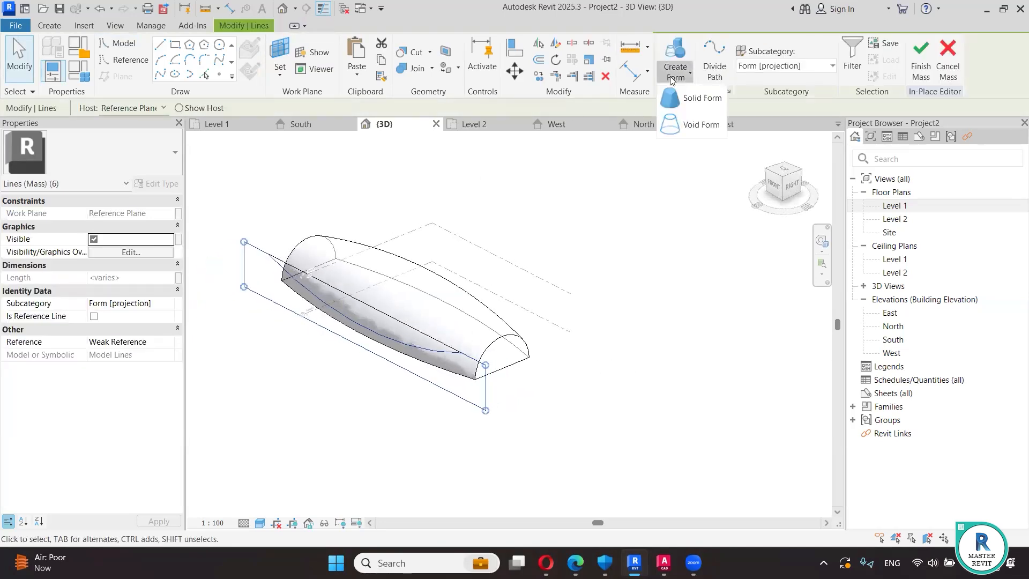
{"action": "left_click", "coordinate": [694, 124]}
{"action": "left_click", "coordinate": [663, 327]}
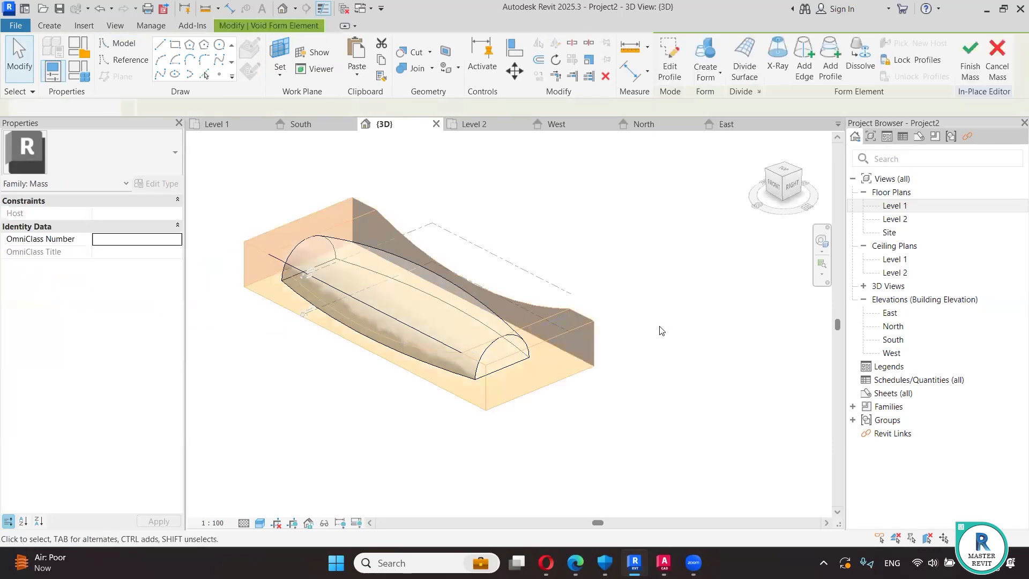
- Try to cut the lofted roof form with the void, picking the two forms in either order
{"action": "middle_click_drag", "start_coordinate": [574, 386], "coordinate": [491, 353]}
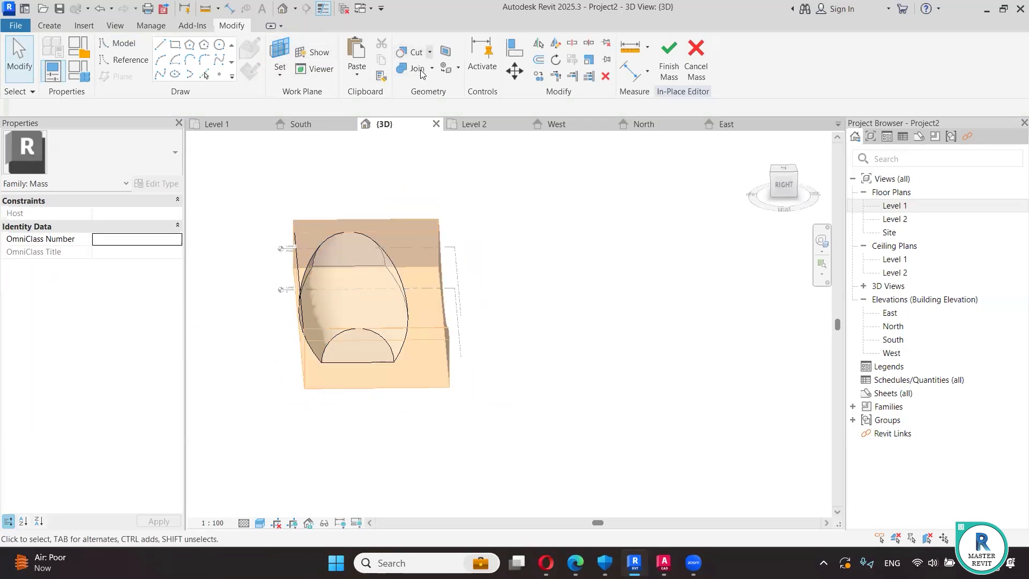
{"action": "left_click", "coordinate": [416, 52]}
{"action": "left_click", "coordinate": [406, 281]}
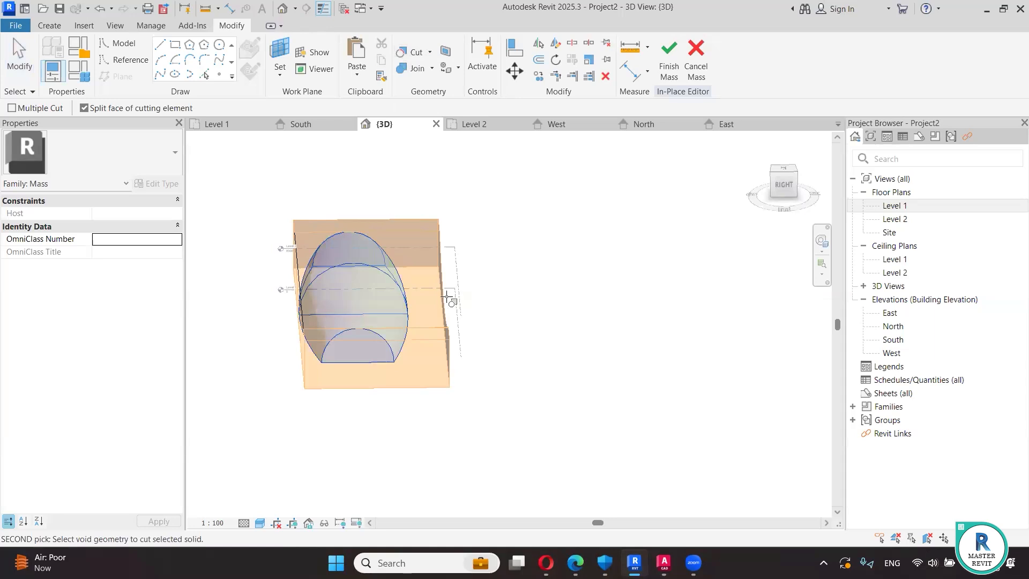
{"action": "left_click", "coordinate": [446, 296]}
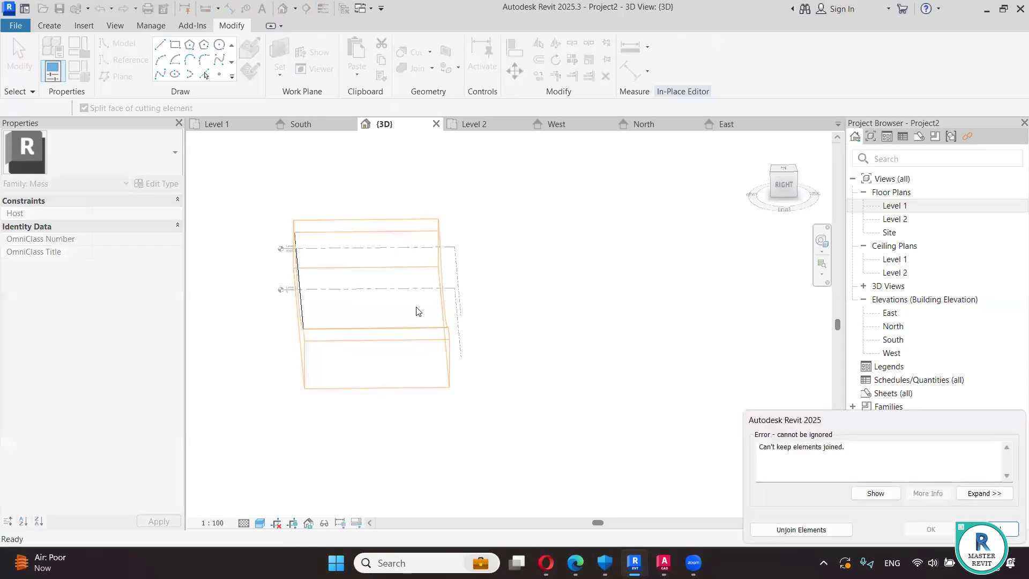
{"action": "key", "text": "Escape"}
{"action": "left_click", "coordinate": [445, 318]}
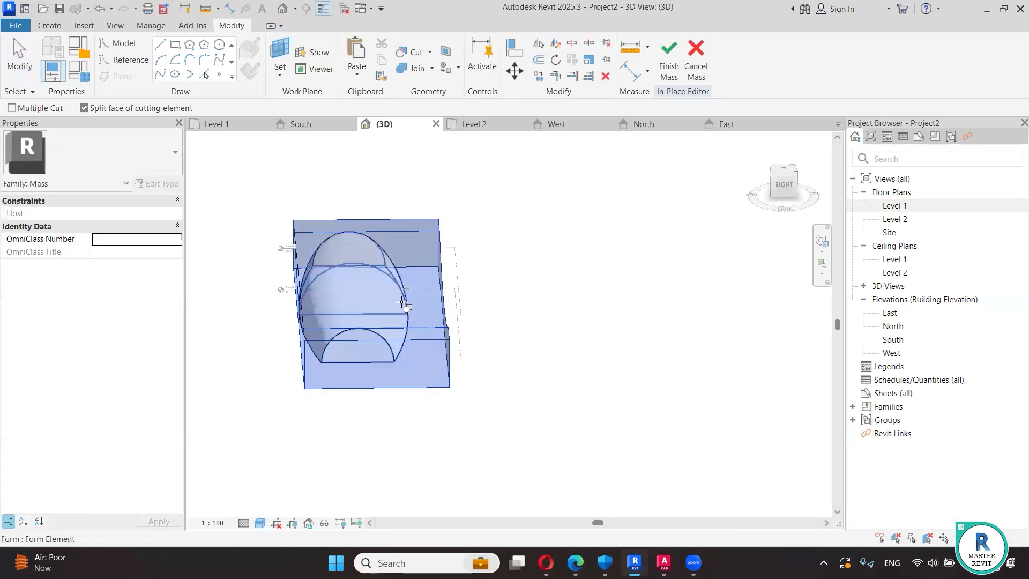
{"action": "left_click", "coordinate": [405, 302]}
{"action": "key", "text": "Escape"}
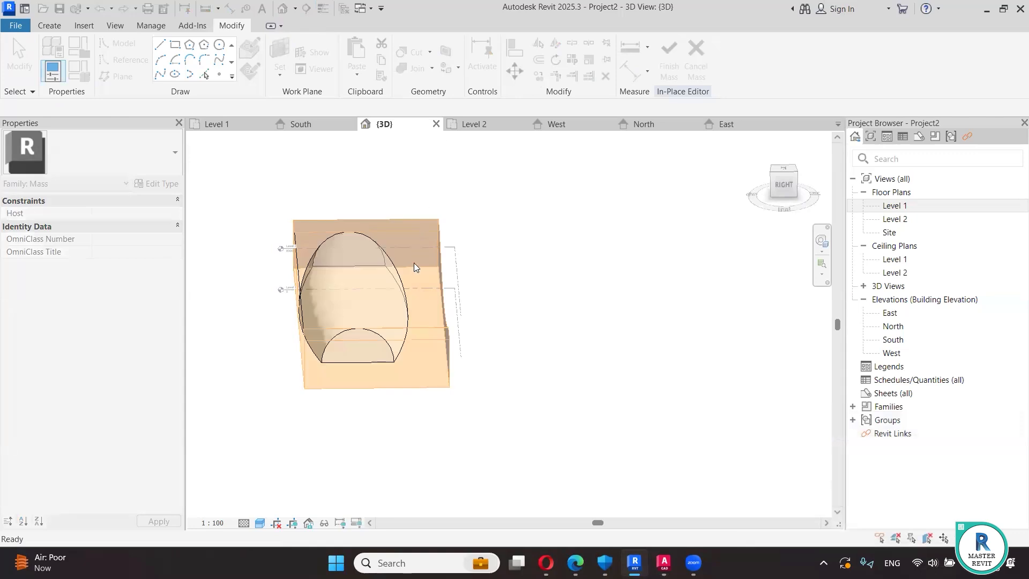
- Examine from several sides how the void overlaps the lofted roof and where its faces and edges lie
{"action": "middle_click_drag", "start_coordinate": [478, 303], "coordinate": [427, 292], "text": "shift"}
{"action": "left_click", "coordinate": [423, 290]}
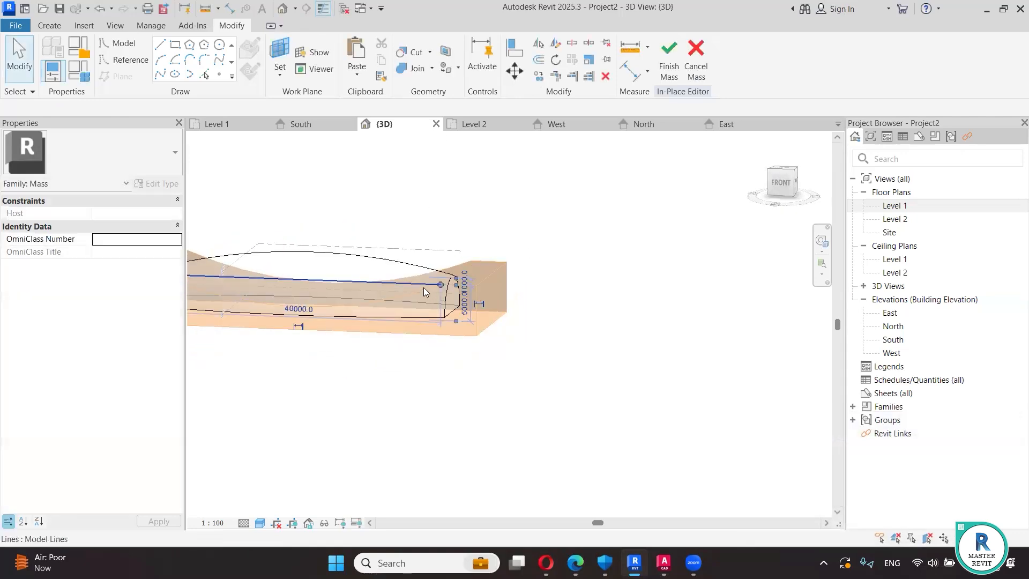
{"action": "left_click", "coordinate": [546, 301]}
{"action": "middle_click_drag", "start_coordinate": [581, 341], "coordinate": [477, 264], "text": "shift"}
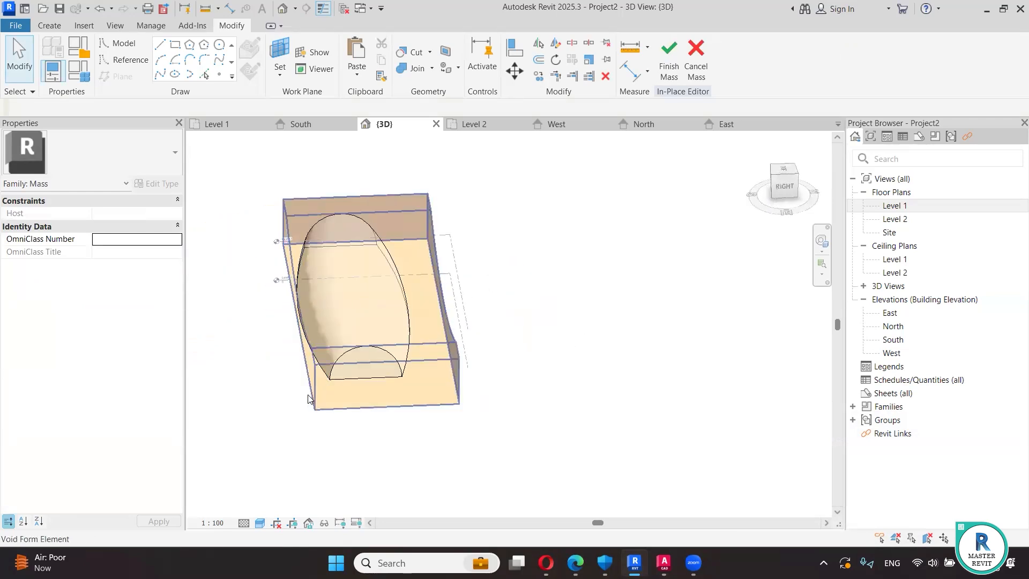
{"action": "left_click", "coordinate": [304, 320]}
{"action": "left_click_drag", "start_coordinate": [331, 302], "coordinate": [306, 303]}
{"action": "left_click", "coordinate": [487, 317]}
{"action": "middle_click_drag", "start_coordinate": [511, 331], "coordinate": [577, 237], "text": "shift"}
{"action": "middle_click_drag", "start_coordinate": [332, 248], "coordinate": [365, 249], "text": "shift"}
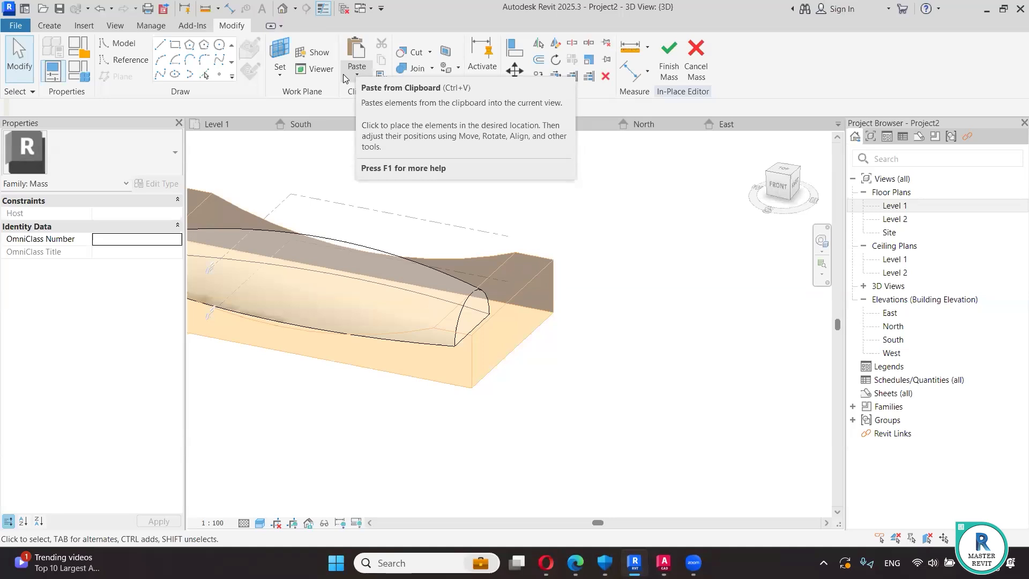
{"action": "middle_click_drag", "start_coordinate": [307, 265], "coordinate": [351, 322], "text": "shift"}
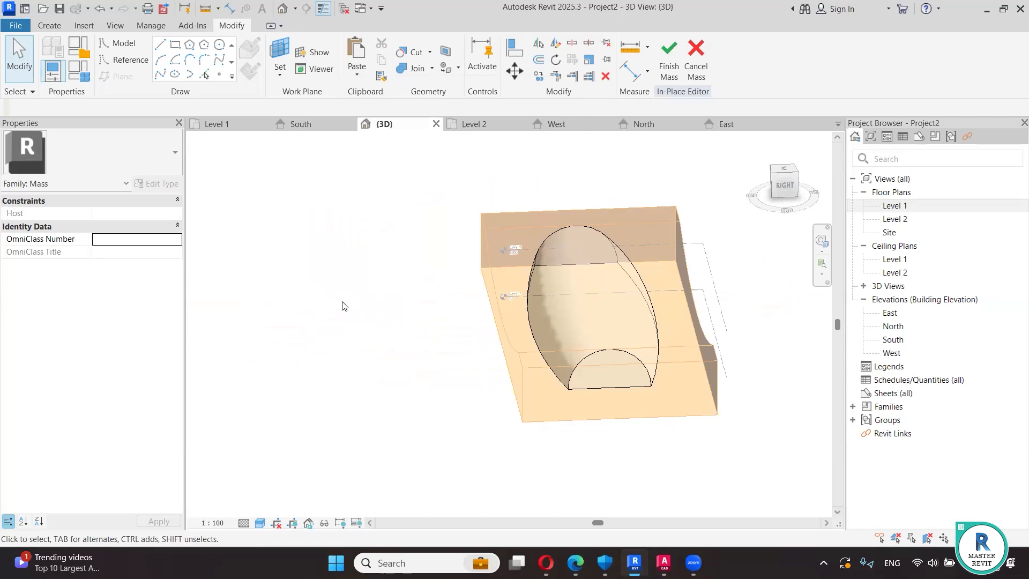
{"action": "middle_click_drag", "start_coordinate": [403, 308], "coordinate": [453, 326], "text": "shift"}
- Delete all the roof forms and sketch lines, and quit the in-place mass, discarding its changes
{"action": "left_click", "coordinate": [695, 63]}
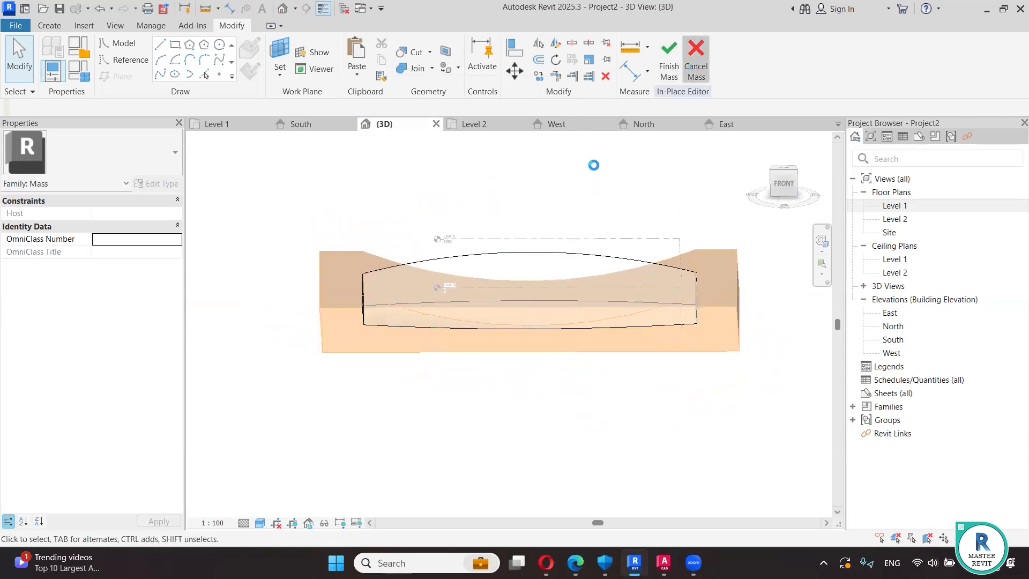
{"action": "left_click", "coordinate": [596, 297]}
{"action": "left_click_drag", "start_coordinate": [282, 204], "coordinate": [771, 386]}
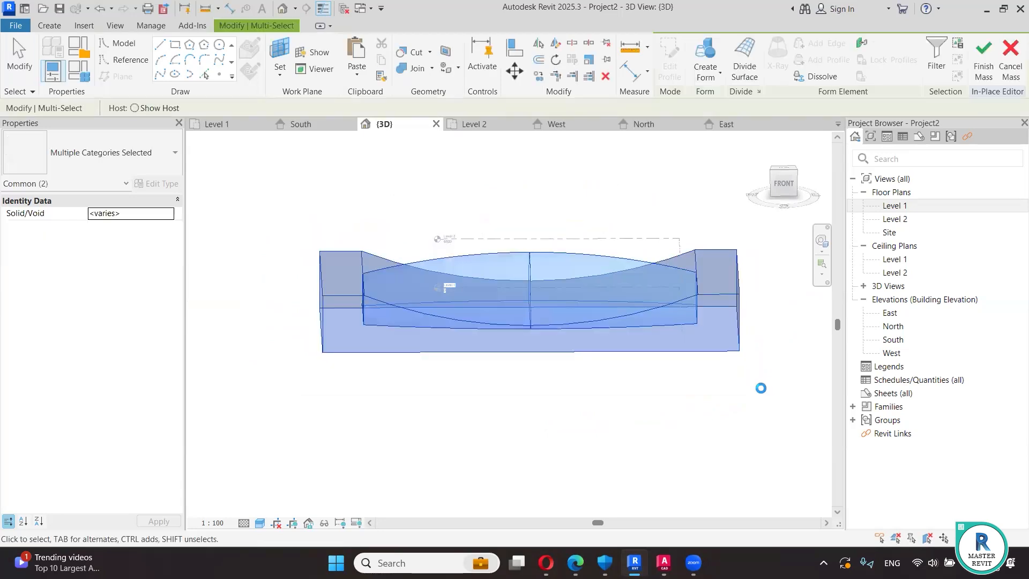
{"action": "key", "text": "Delete"}
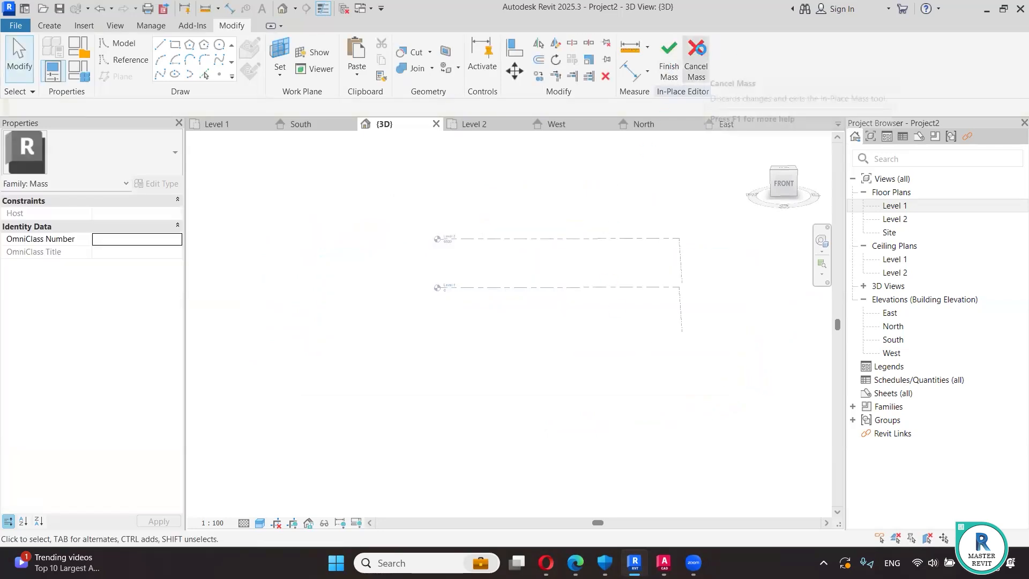
{"action": "left_click", "coordinate": [696, 63]}
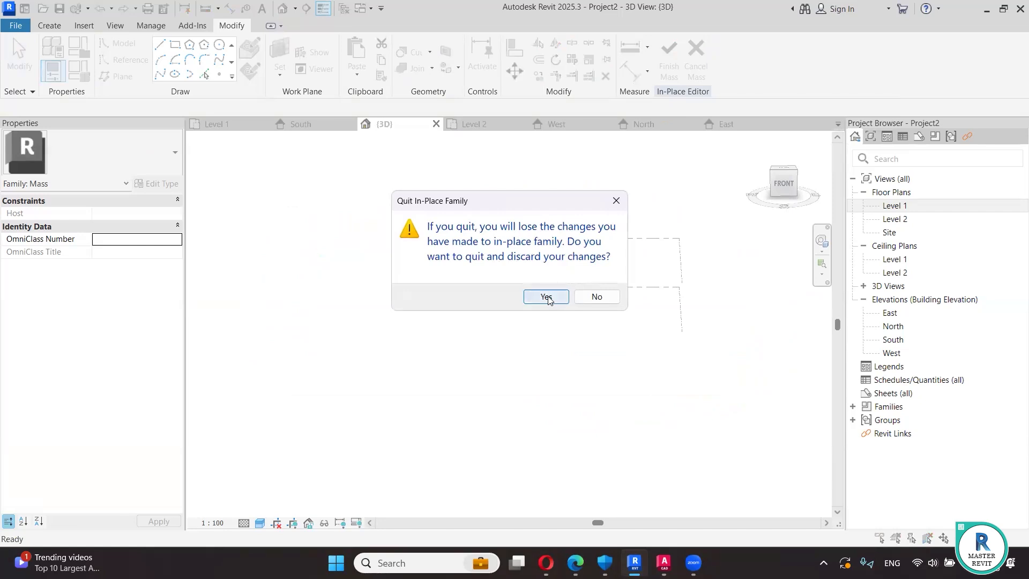
{"action": "left_click", "coordinate": [546, 296]}
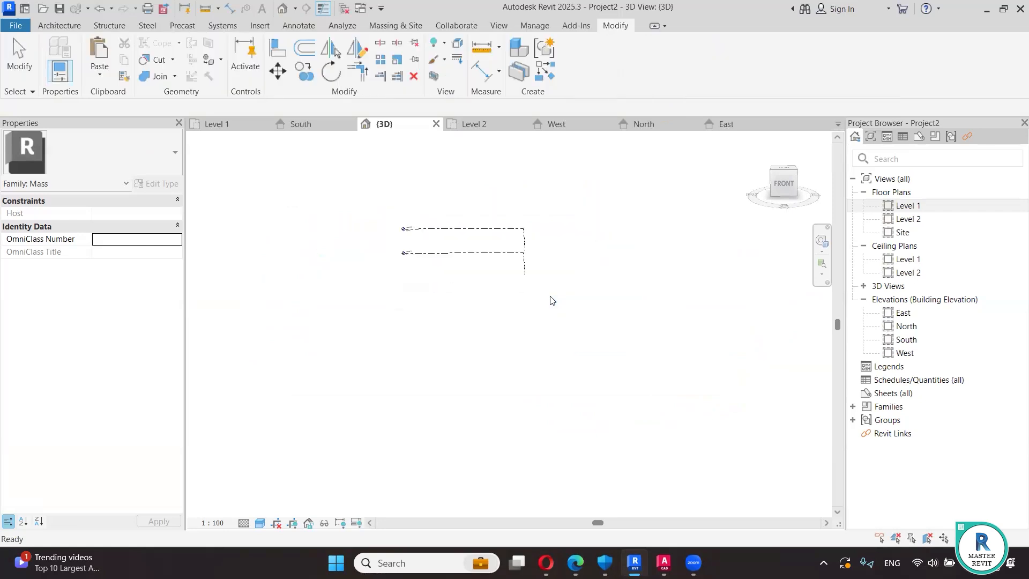
- From the Level 1 plan, start a new family and browse to the English folder of the family templates
{"action": "double_click", "coordinate": [910, 209]}
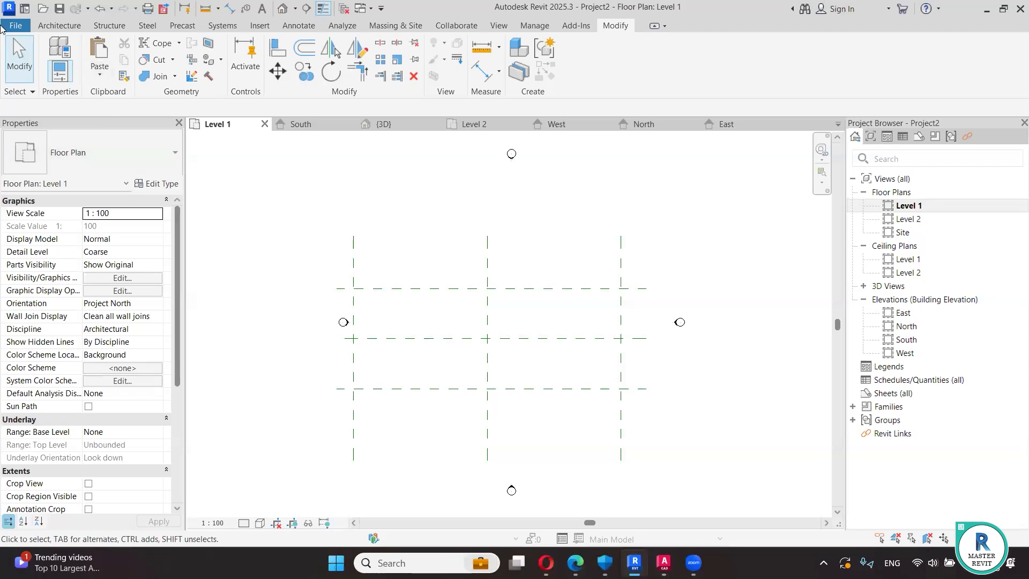
{"action": "left_click", "coordinate": [16, 25]}
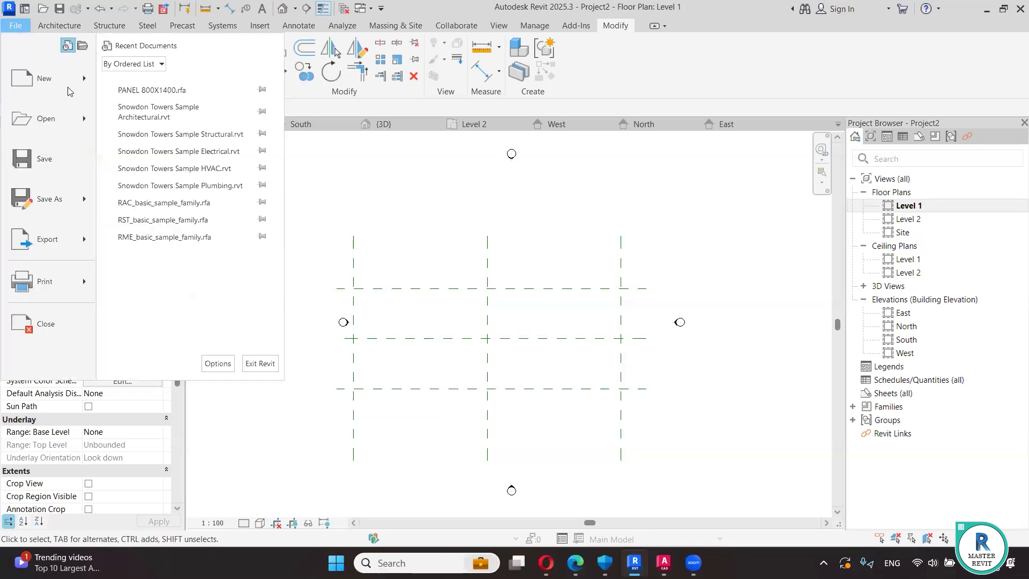
{"action": "mouse_move", "coordinate": [85, 79]}
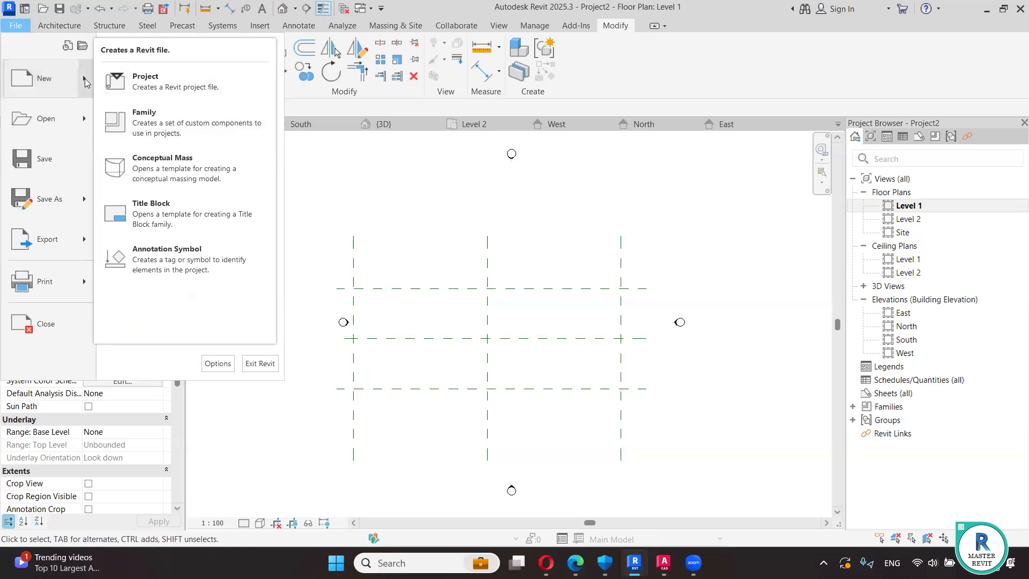
{"action": "left_click", "coordinate": [143, 113]}
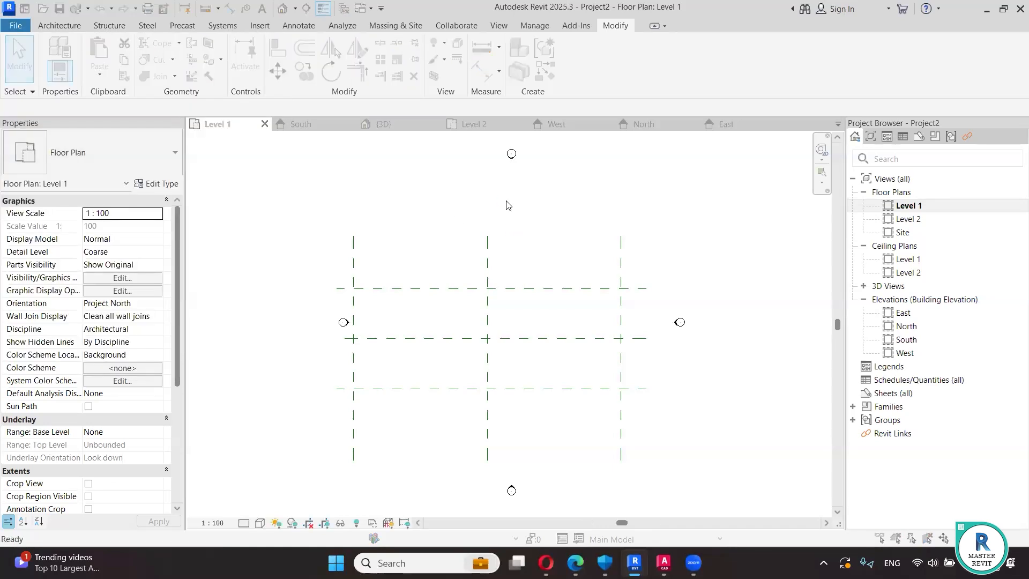
{"action": "left_click", "coordinate": [402, 140]}
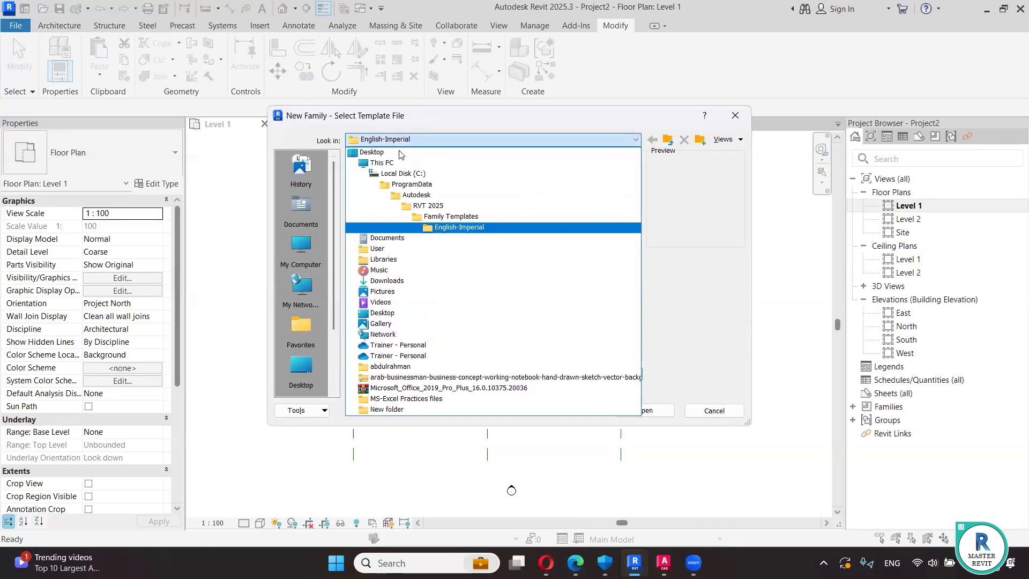
{"action": "left_click", "coordinate": [441, 216]}
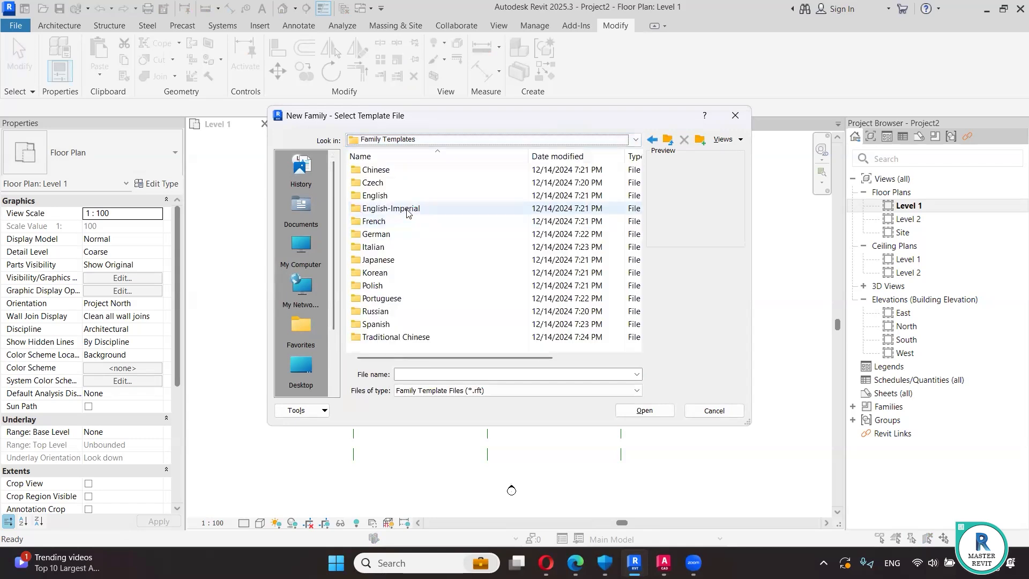
{"action": "double_click", "coordinate": [381, 196]}
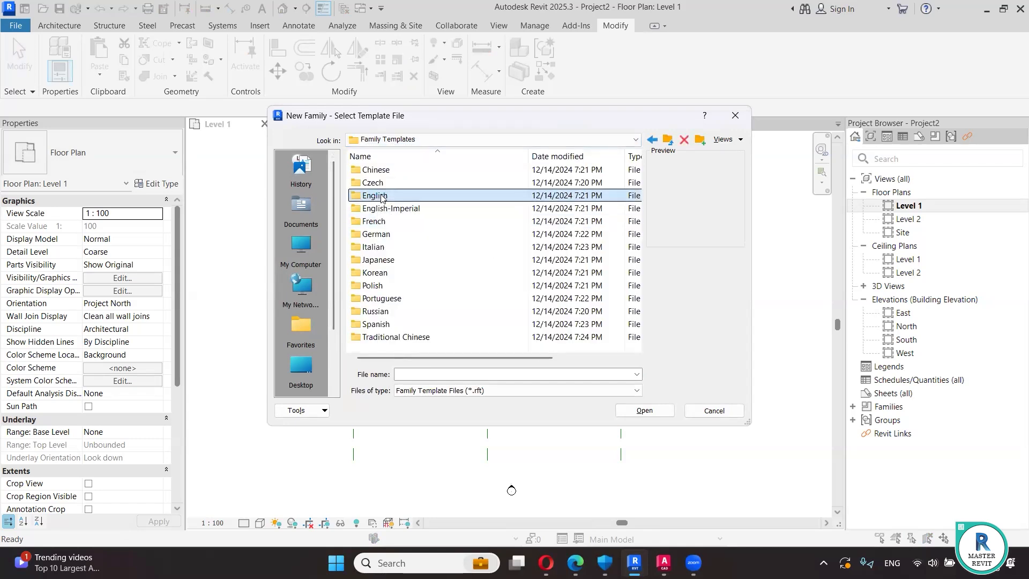
- Create a new family from the Metric Mass template in the English Conceptual Mass template folder
{"action": "left_click", "coordinate": [378, 184]}
{"action": "double_click", "coordinate": [379, 183]}
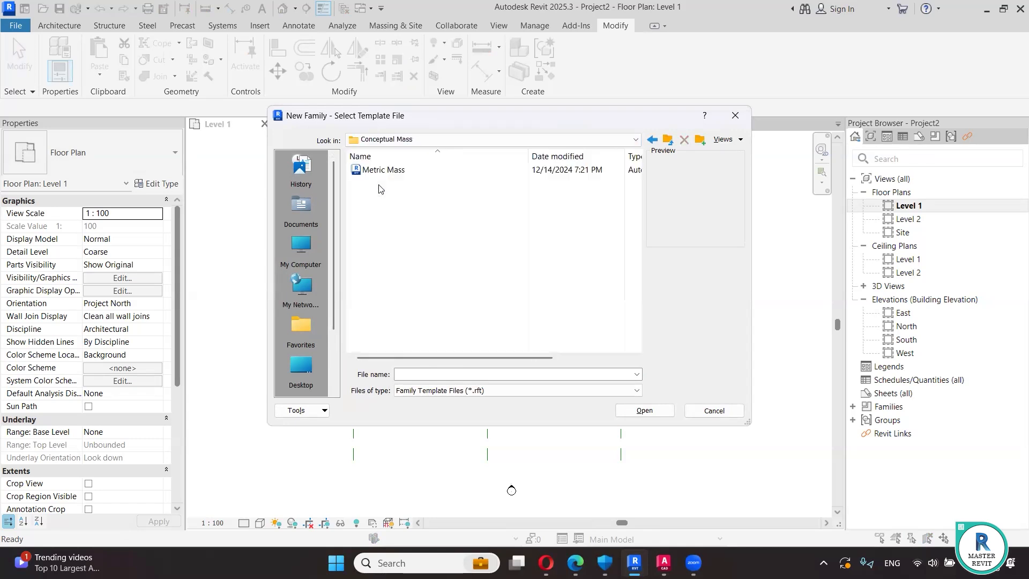
{"action": "left_click", "coordinate": [376, 172]}
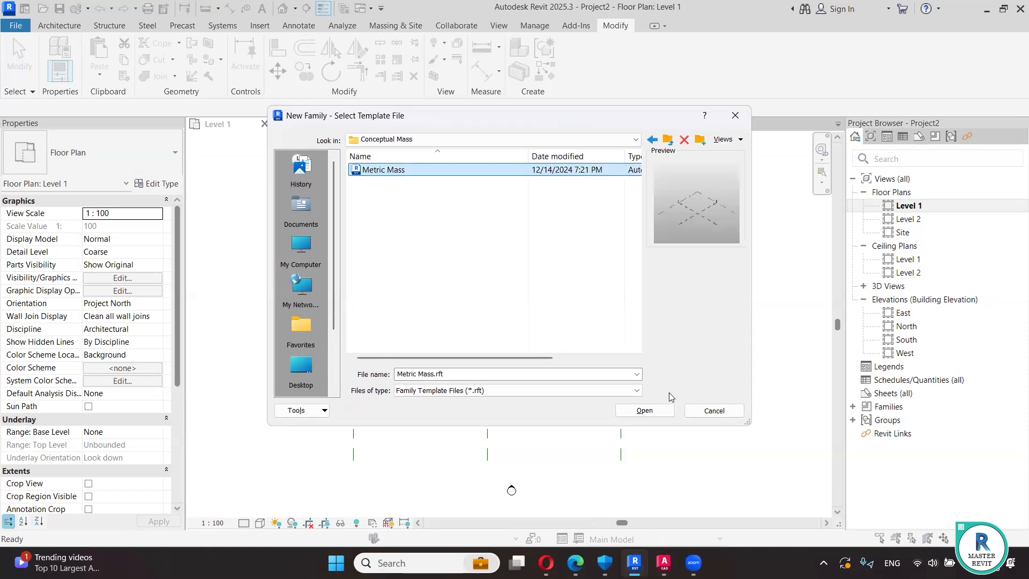
{"action": "left_click", "coordinate": [663, 412]}
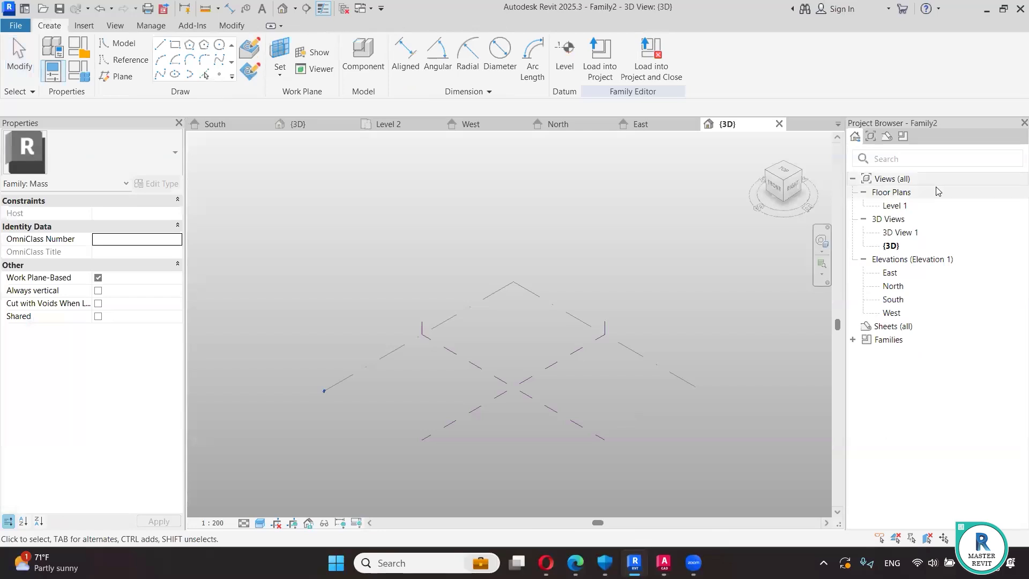
- In the Level 1 plan, offset reference planes to both sides of Center (Left/Right), and 8000 to both sides of Center (Front/Back)
{"action": "double_click", "coordinate": [888, 206]}
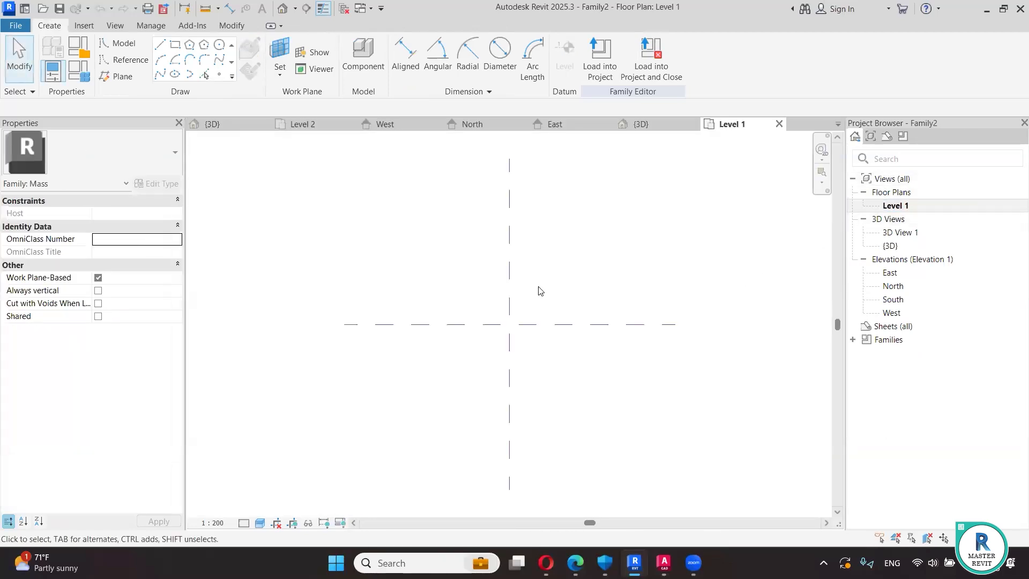
{"action": "left_click", "coordinate": [115, 77]}
{"action": "left_click", "coordinate": [176, 45]}
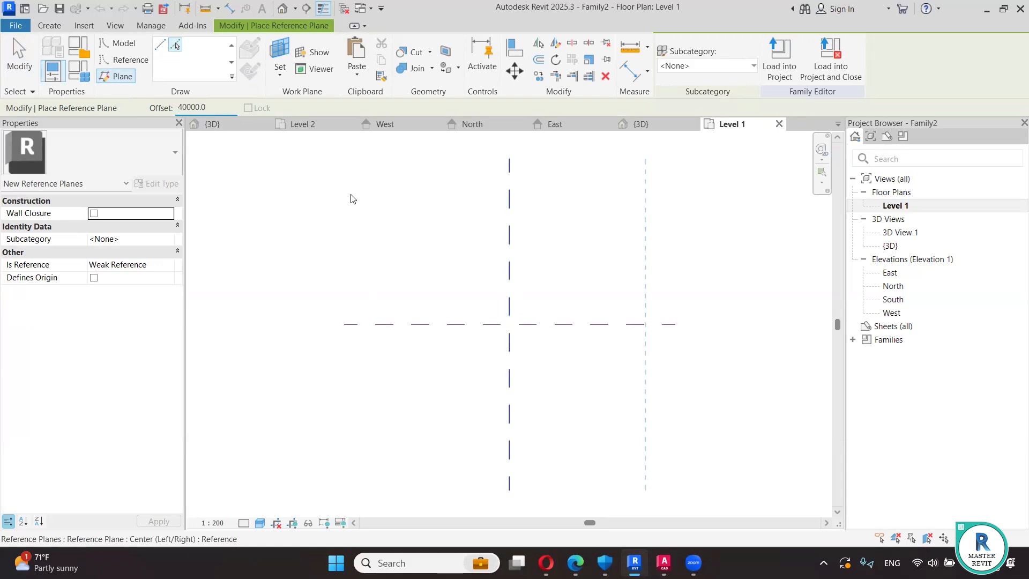
{"action": "left_click_drag", "start_coordinate": [209, 108], "coordinate": [80, 104]}
{"action": "left_click", "coordinate": [506, 268]}
{"action": "left_click", "coordinate": [513, 271]}
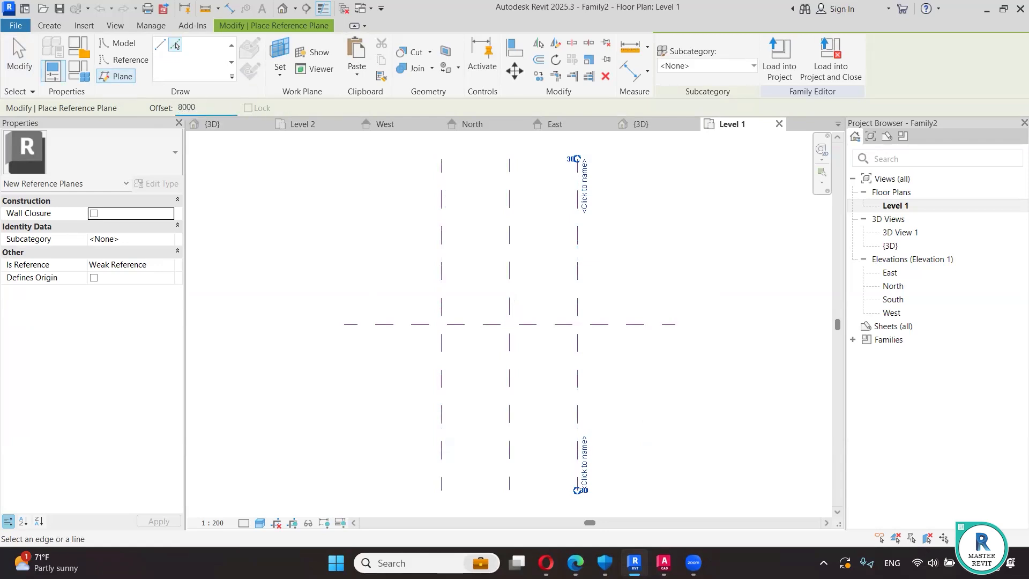
{"action": "left_click", "coordinate": [493, 322]}
{"action": "left_click", "coordinate": [493, 327]}
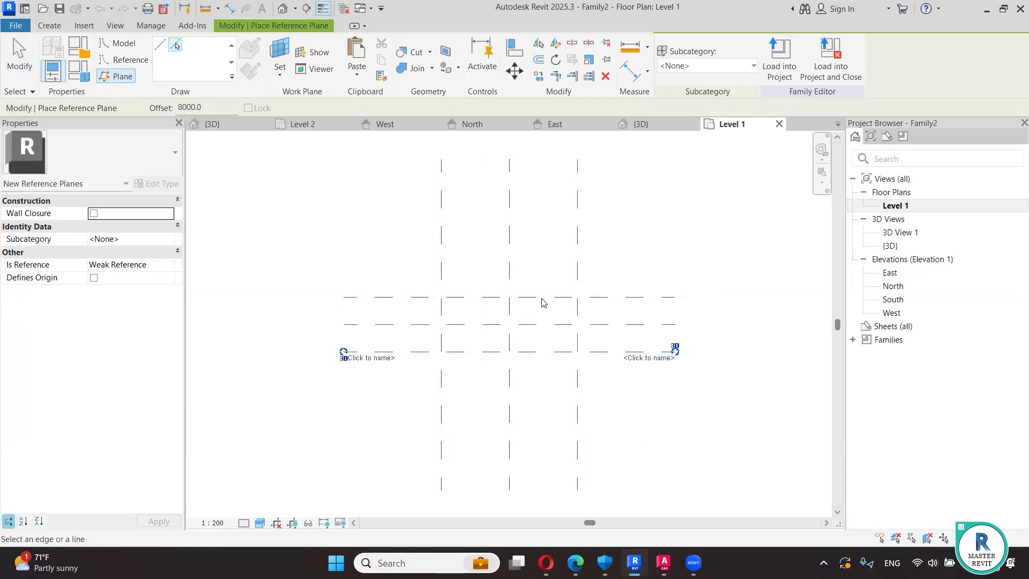
- In the South elevation, add a horizontal reference plane offset 8000 above Level 1
{"action": "double_click", "coordinate": [892, 299]}
{"action": "middle_click_drag", "start_coordinate": [547, 413], "coordinate": [524, 322]}
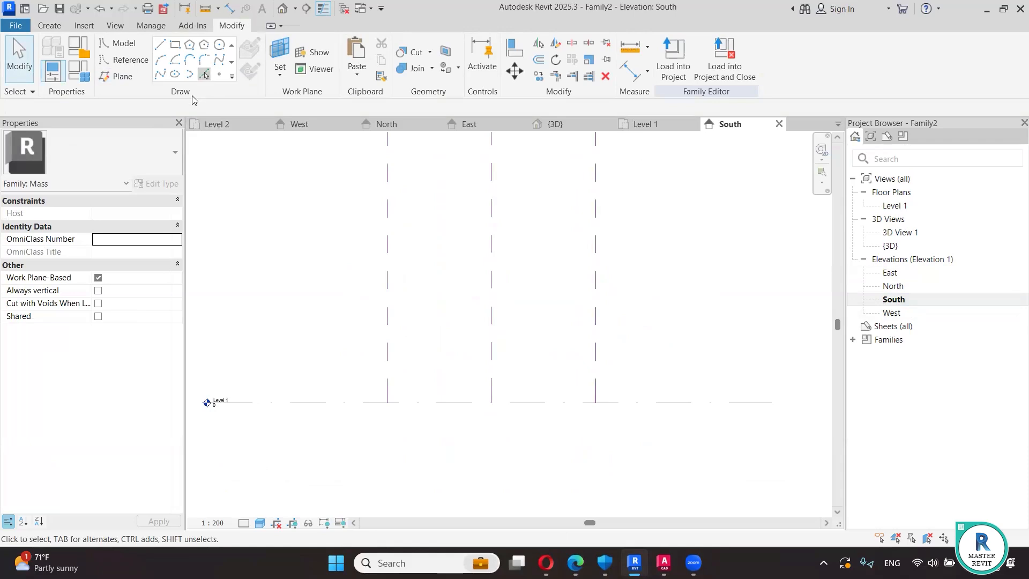
{"action": "key", "text": "l"}
{"action": "key", "text": "i"}
{"action": "key", "text": "r"}
{"action": "key", "text": "p"}
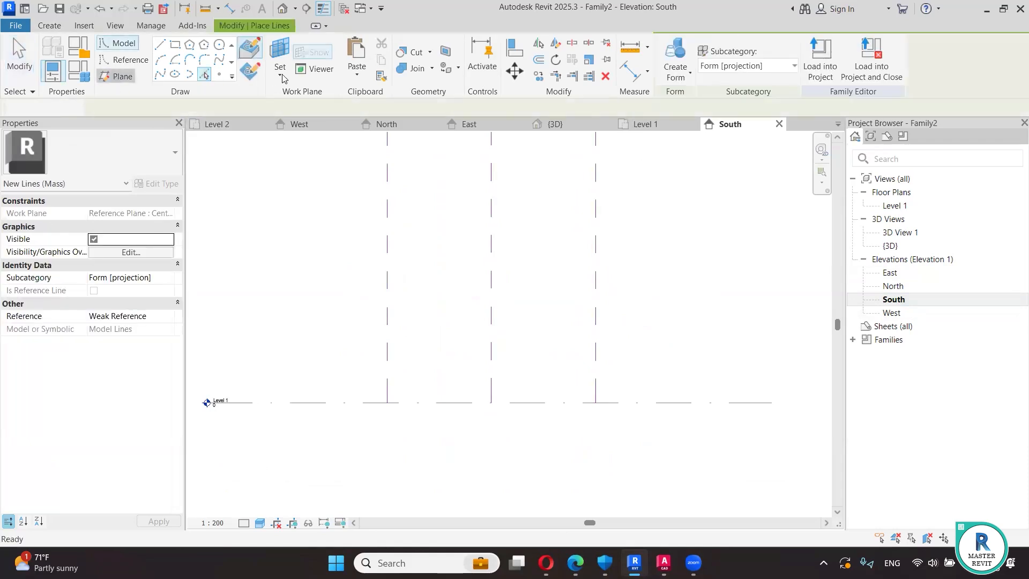
{"action": "left_click", "coordinate": [173, 46]}
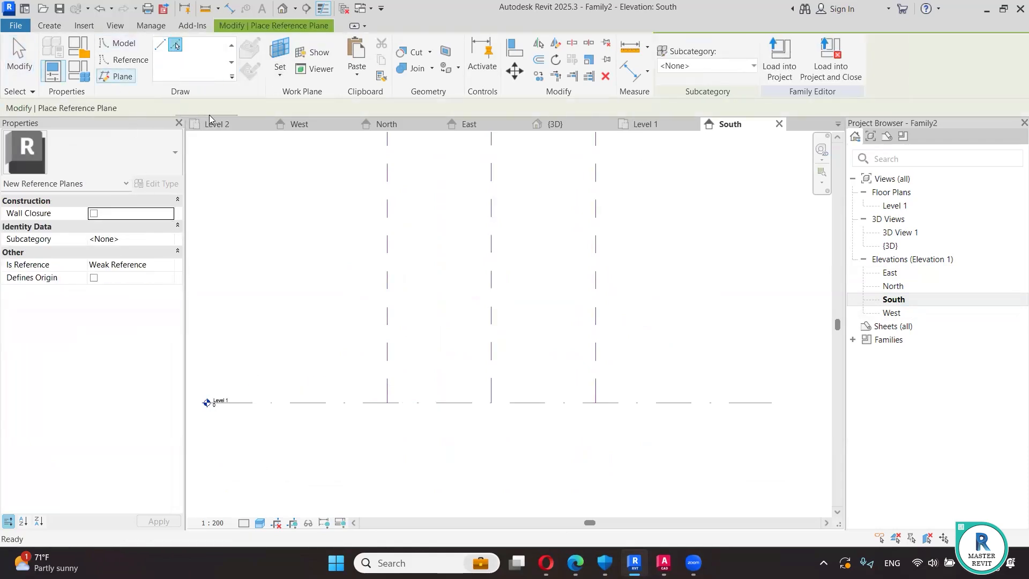
{"action": "type", "text": "62"}
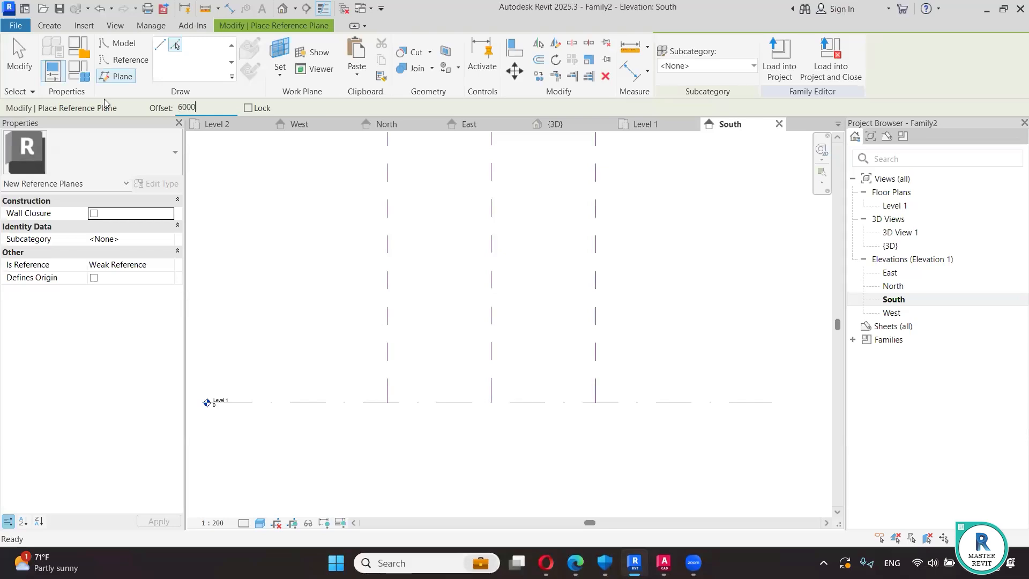
{"action": "key", "text": "Return"}
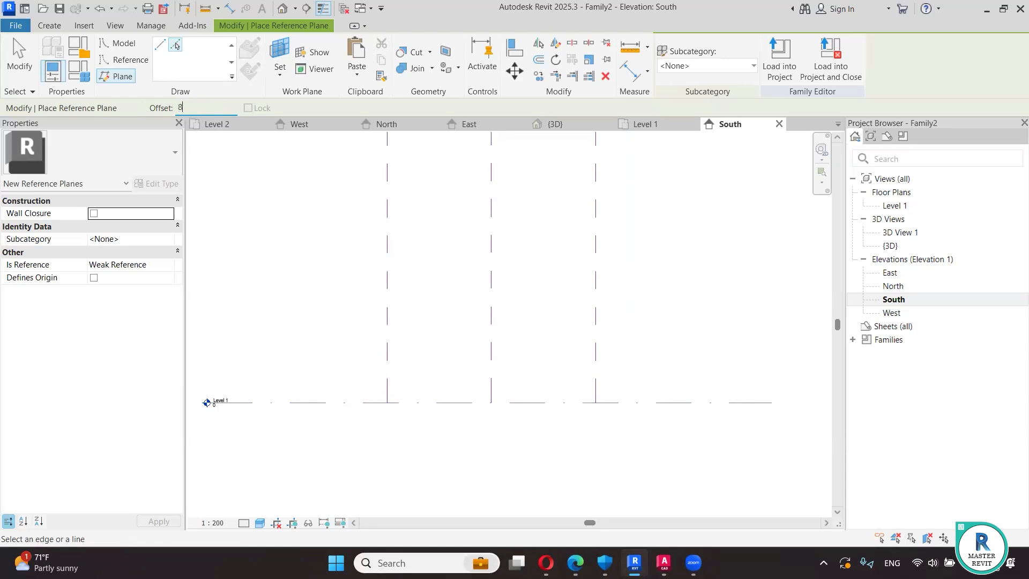
{"action": "left_click", "coordinate": [568, 402]}
{"action": "key", "text": "Escape"}
{"action": "key", "text": "Escape"}
- From the Level 1 plan, set the work plane to the left vertical reference plane and open the East elevation
{"action": "double_click", "coordinate": [893, 207]}
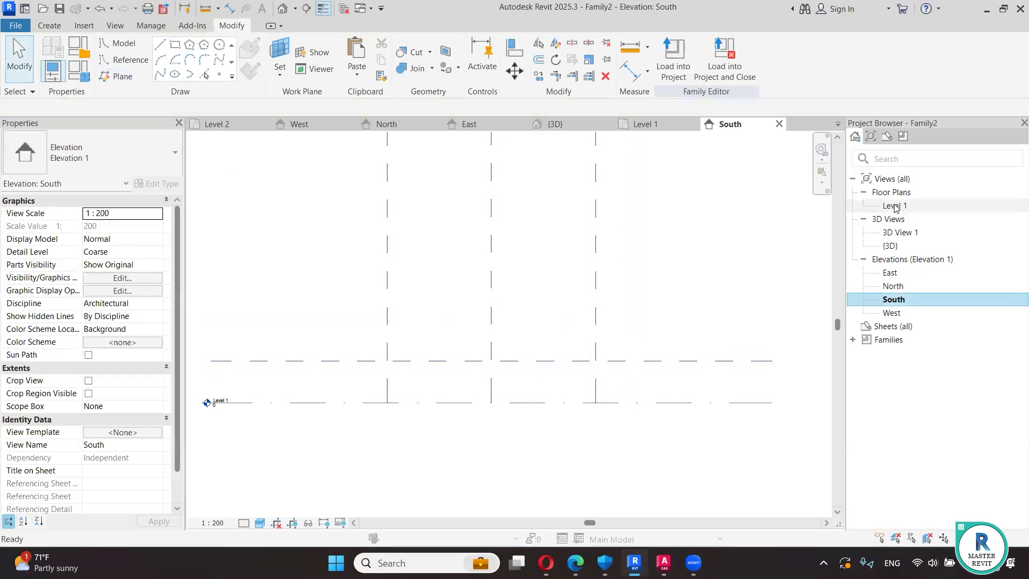
{"action": "left_click", "coordinate": [280, 70]}
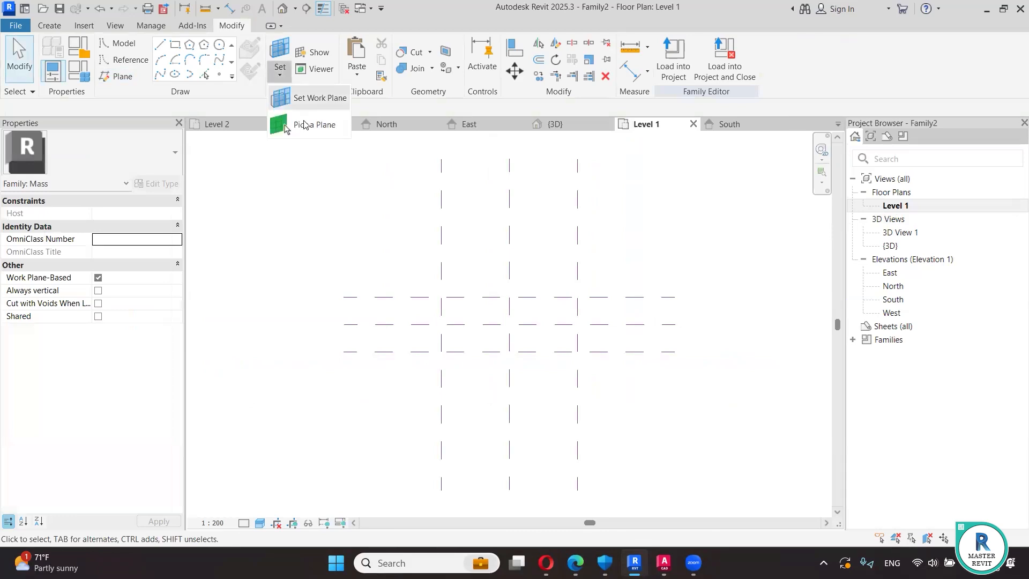
{"action": "left_click", "coordinate": [441, 317]}
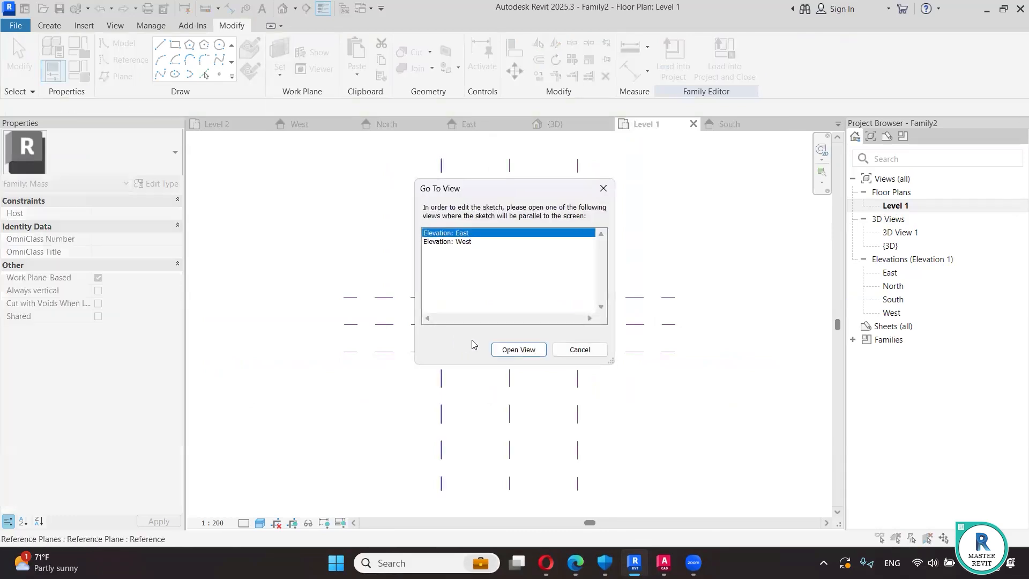
{"action": "left_click", "coordinate": [518, 349]}
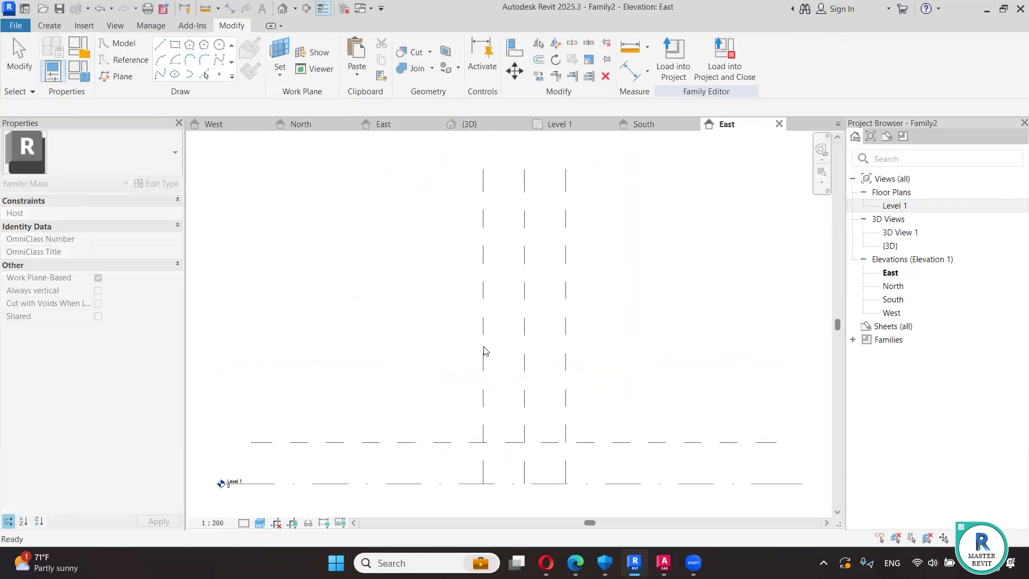
- Draw a 180° model-line arc of radius 6000 standing on Level 1 and centred on the middle reference plane
{"action": "key", "text": "l"}
{"action": "key", "text": "i"}
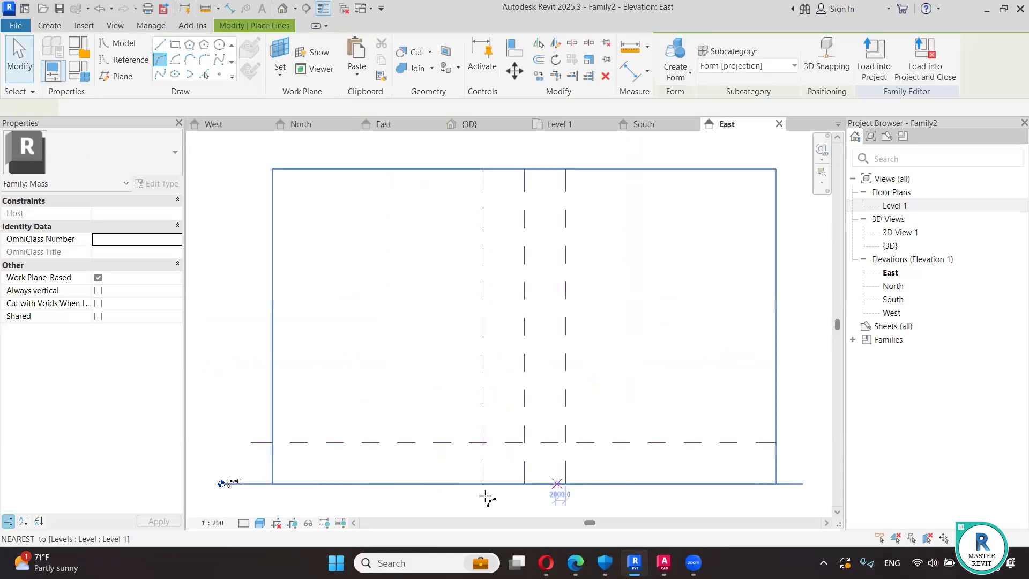
{"action": "scroll", "coordinate": [454, 441], "scroll_direction": "up", "scroll_amount": 5}
{"action": "scroll", "coordinate": [447, 397], "scroll_direction": "up", "scroll_amount": 2}
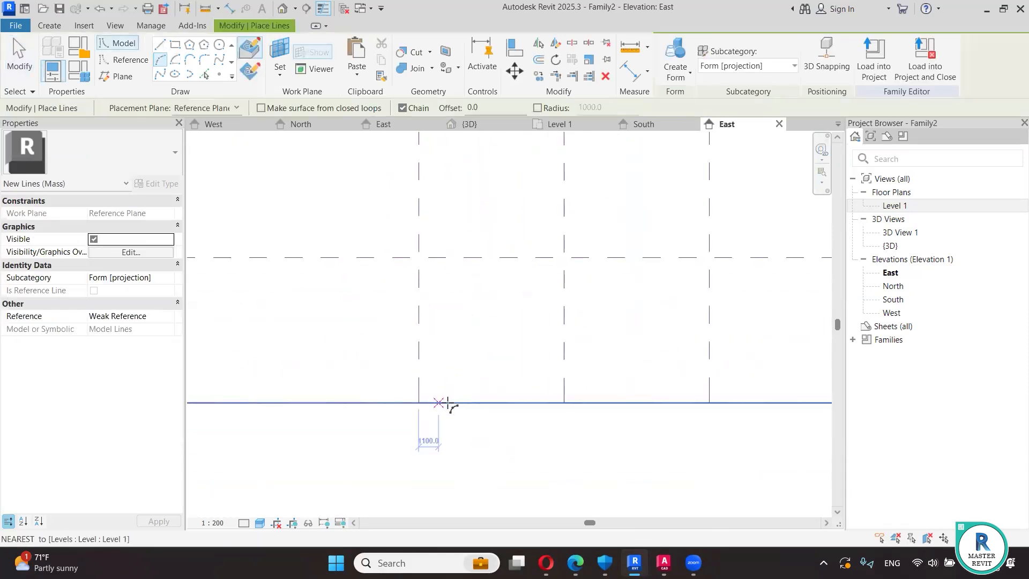
{"action": "left_click", "coordinate": [455, 403]}
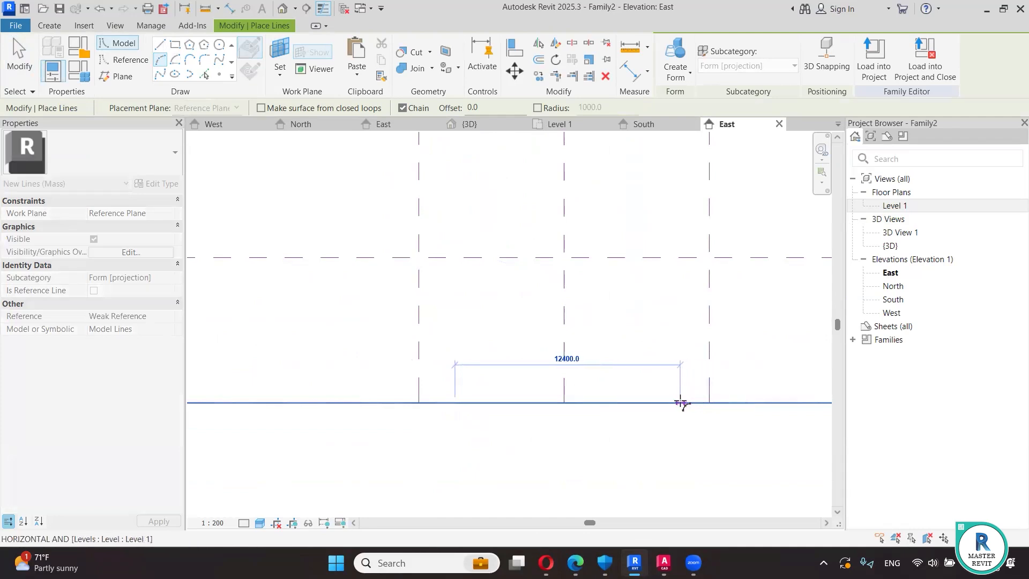
{"action": "left_click", "coordinate": [672, 403]}
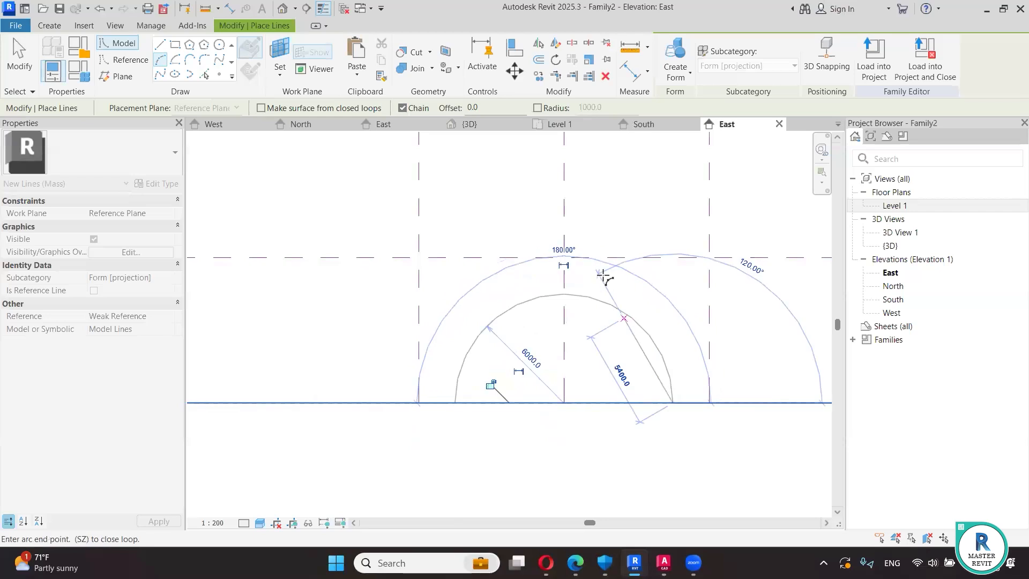
{"action": "key", "text": "Escape"}
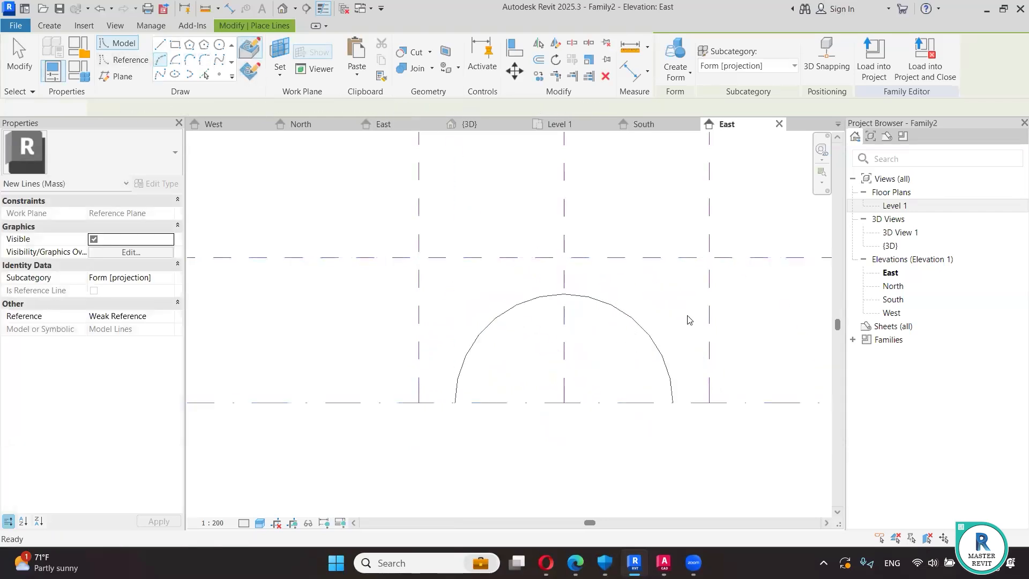
{"action": "key", "text": "Escape"}
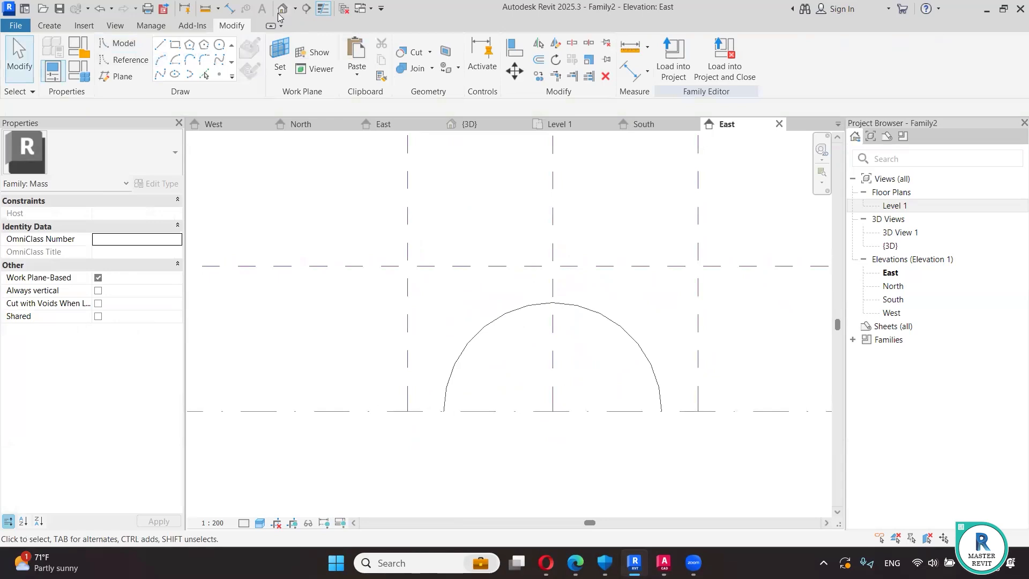
- In the Level 1 plan, mirror a copy of the 6000-radius arc about the Center (Left/Right) reference plane
{"action": "left_click", "coordinate": [279, 10]}
{"action": "double_click", "coordinate": [893, 206]}
{"action": "left_click", "coordinate": [453, 370]}
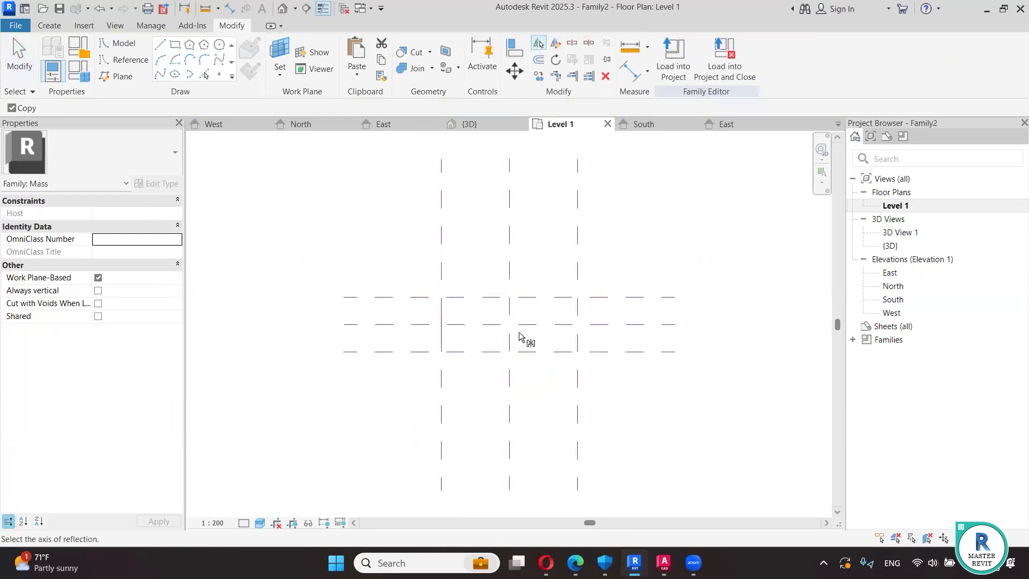
{"action": "key", "text": "Escape"}
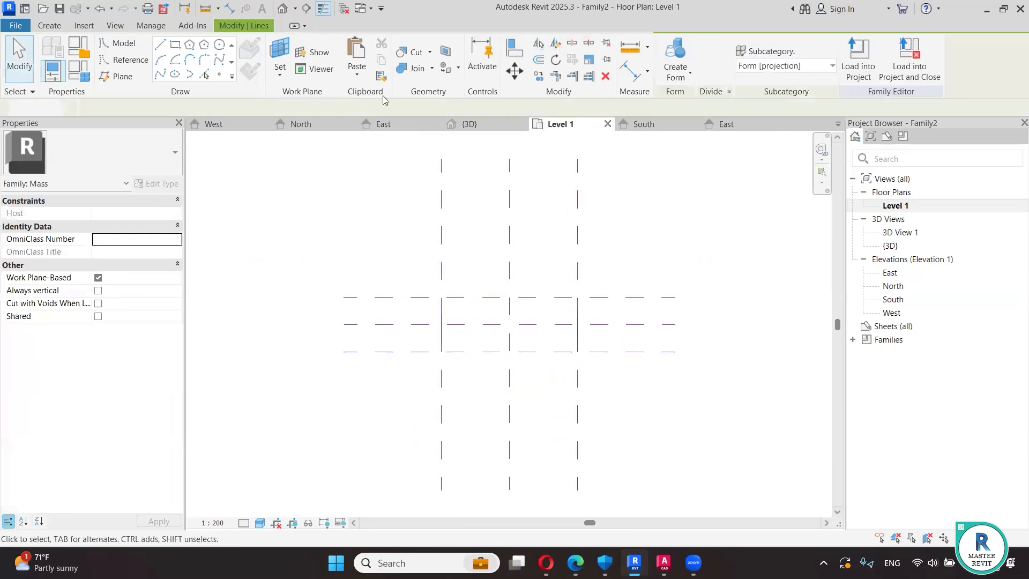
- Set the work plane to the Center (Left/Right) reference plane and open the East elevation for sketching
{"action": "left_click", "coordinate": [278, 75]}
{"action": "left_click", "coordinate": [639, 304]}
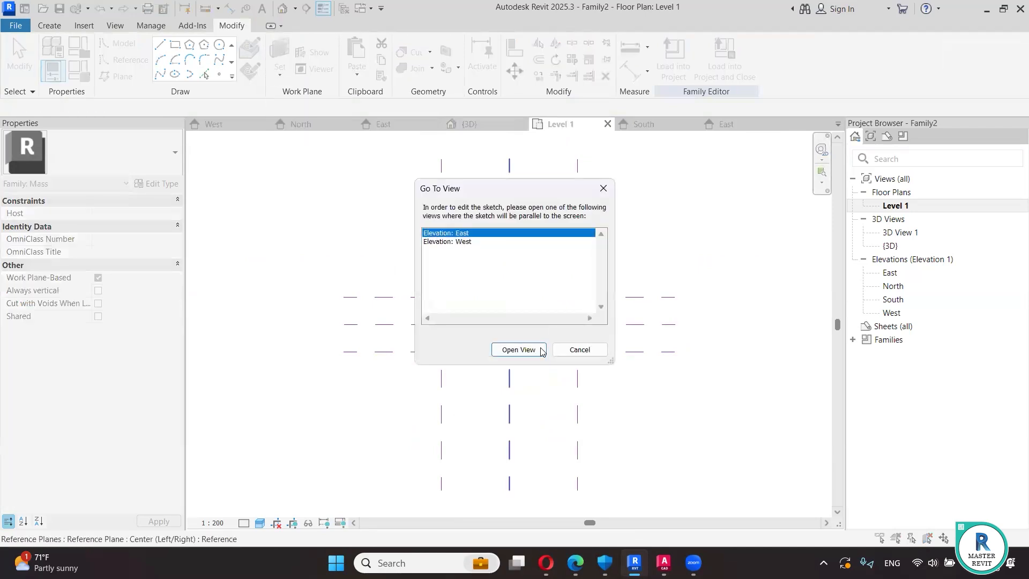
{"action": "left_click", "coordinate": [518, 350]}
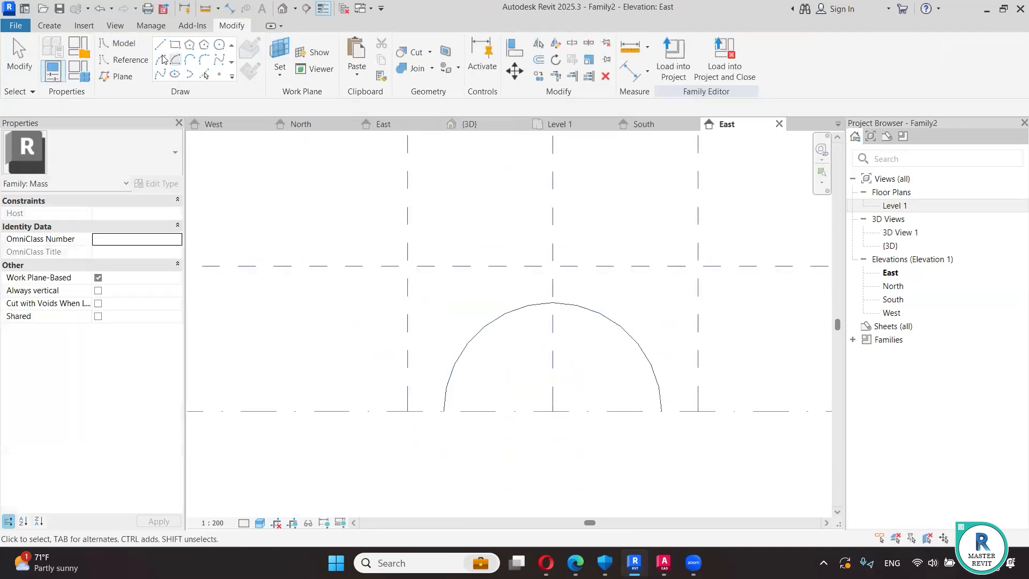
- Draw a 180° arc of radius 8000 on Level 1 between the two outer reference planes
{"action": "left_click", "coordinate": [407, 411]}
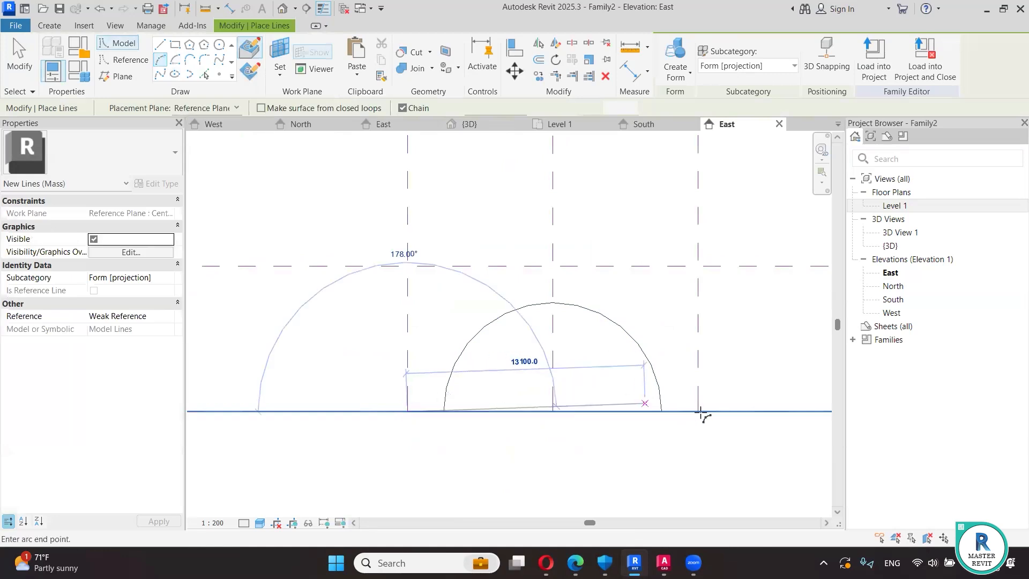
{"action": "left_click", "coordinate": [698, 411]}
{"action": "left_click", "coordinate": [663, 371]}
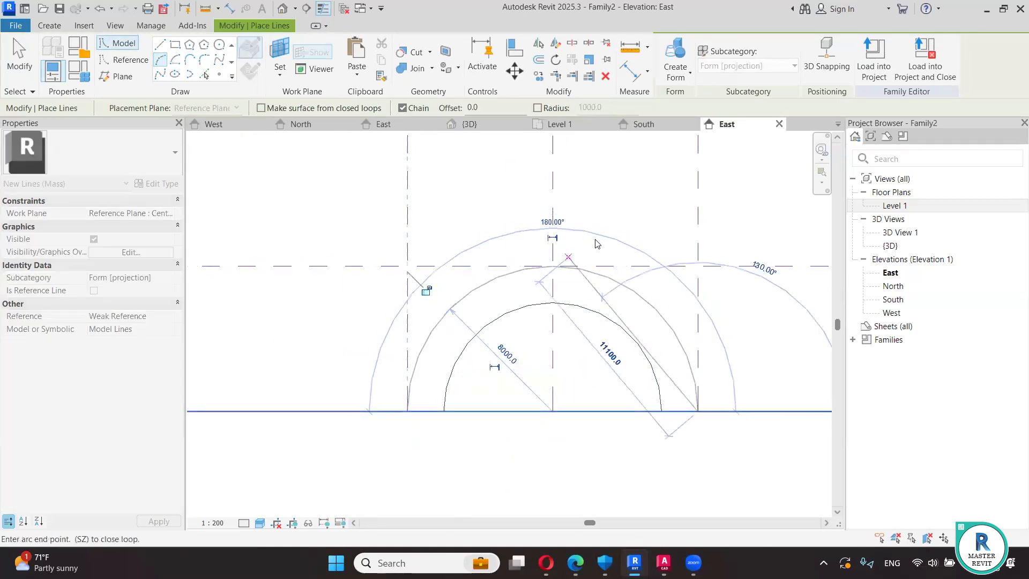
{"action": "left_click", "coordinate": [573, 268]}
{"action": "key", "text": "Escape"}
{"action": "key", "text": "Escape"}
{"action": "key", "text": "Escape"}
- Try to create a solid form from the three arcs in the 3D view
{"action": "left_click", "coordinate": [282, 9]}
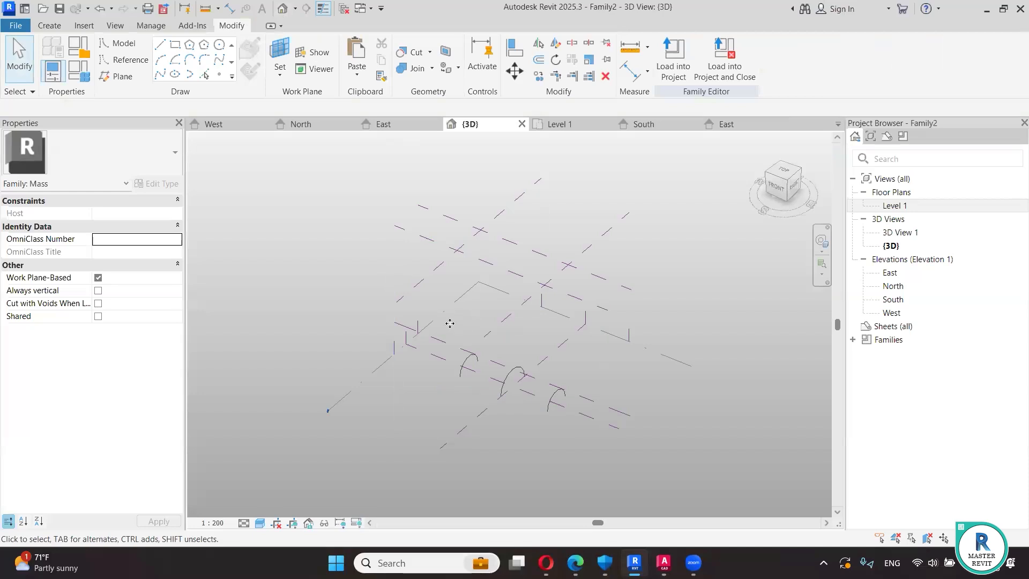
{"action": "left_click", "coordinate": [445, 314]}
{"action": "key", "text": "Escape"}
{"action": "left_click", "coordinate": [679, 72]}
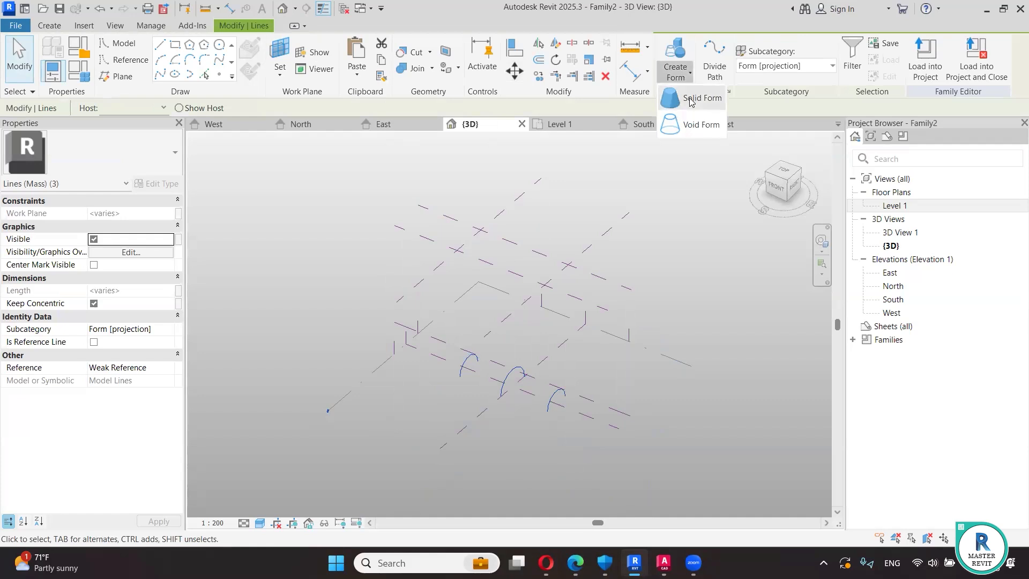
{"action": "left_click", "coordinate": [690, 102]}
{"action": "key", "text": "Escape"}
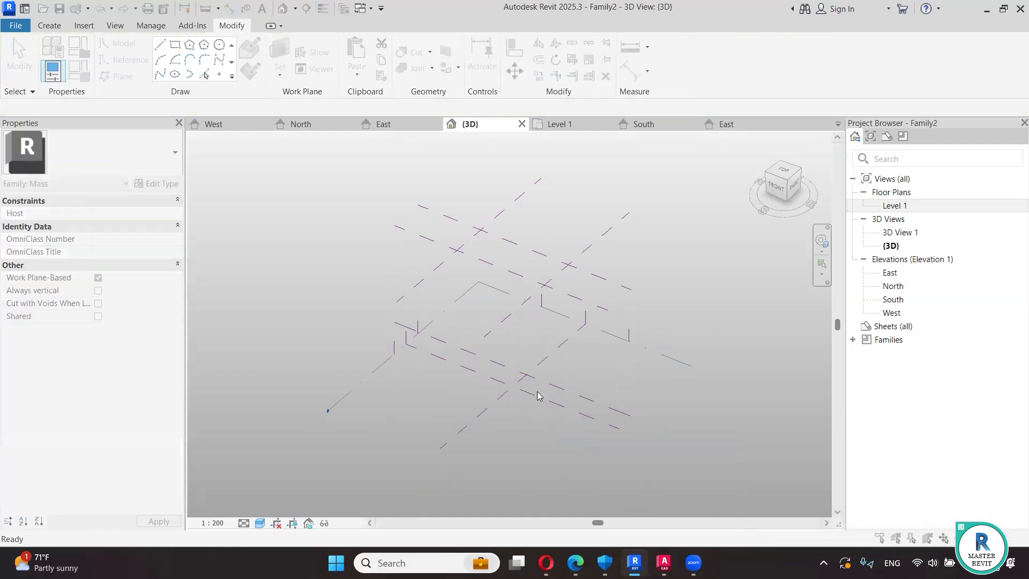
{"action": "scroll", "coordinate": [515, 407], "scroll_direction": "up", "scroll_amount": 5}
- Delete the mirrored arc on the right vertical reference plane in the Level 1 plan
{"action": "double_click", "coordinate": [895, 206]}
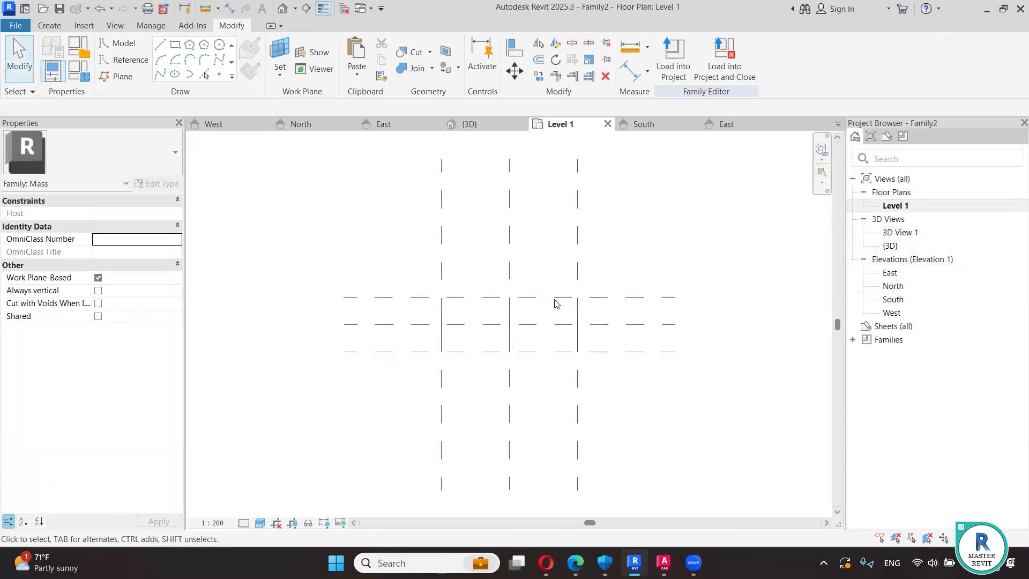
{"action": "left_click", "coordinate": [574, 328]}
{"action": "key", "text": "Escape"}
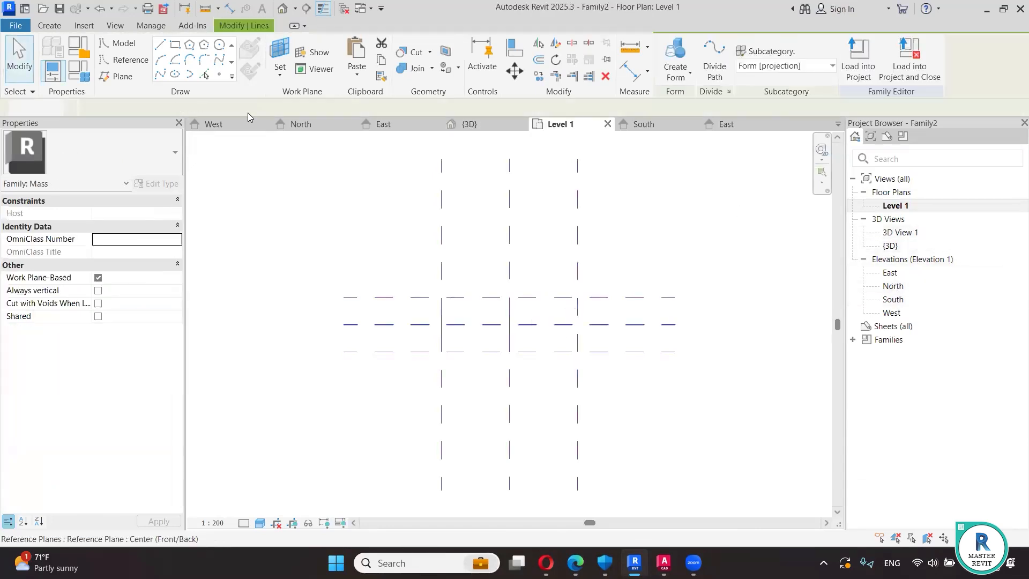
- Set the work plane to the left vertical reference plane in the Level 1 plan and open the East elevation
{"action": "left_click", "coordinate": [280, 72]}
{"action": "left_click", "coordinate": [311, 125]}
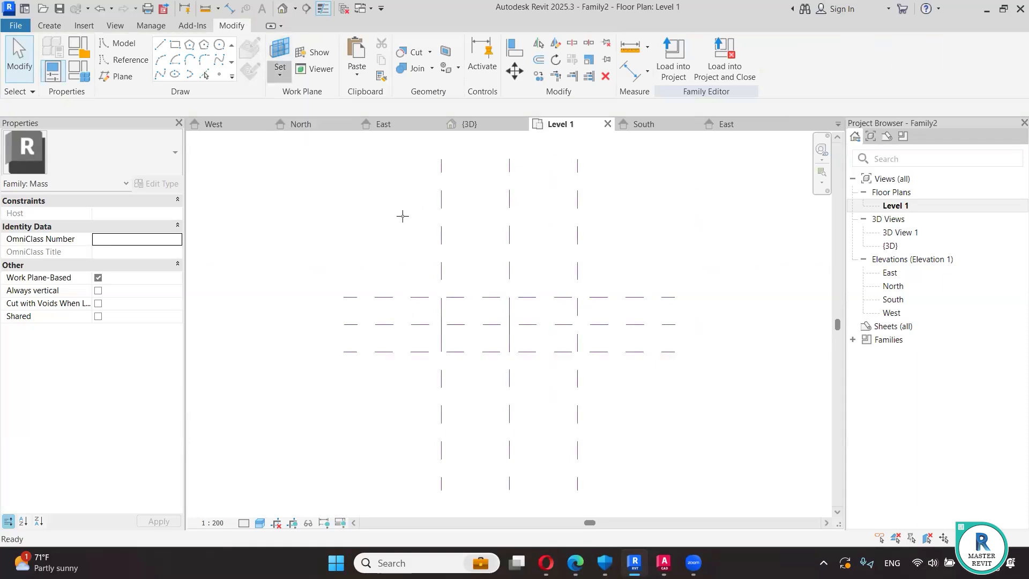
{"action": "left_click", "coordinate": [436, 239]}
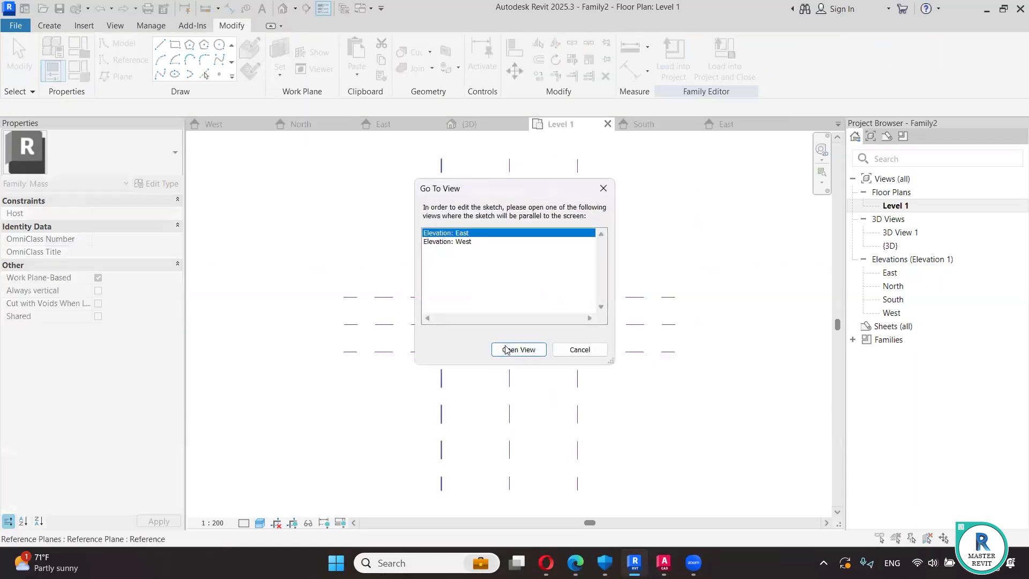
{"action": "left_click", "coordinate": [509, 350]}
- Draw a model line on Level 1 joining the two ends of the smaller arc to close its profile
{"action": "left_click", "coordinate": [160, 46]}
{"action": "scroll", "coordinate": [399, 410], "scroll_direction": "up", "scroll_amount": 3}
{"action": "left_click", "coordinate": [394, 409]}
{"action": "left_click", "coordinate": [478, 409]}
{"action": "scroll", "coordinate": [449, 408], "scroll_direction": "down", "scroll_amount": 3}
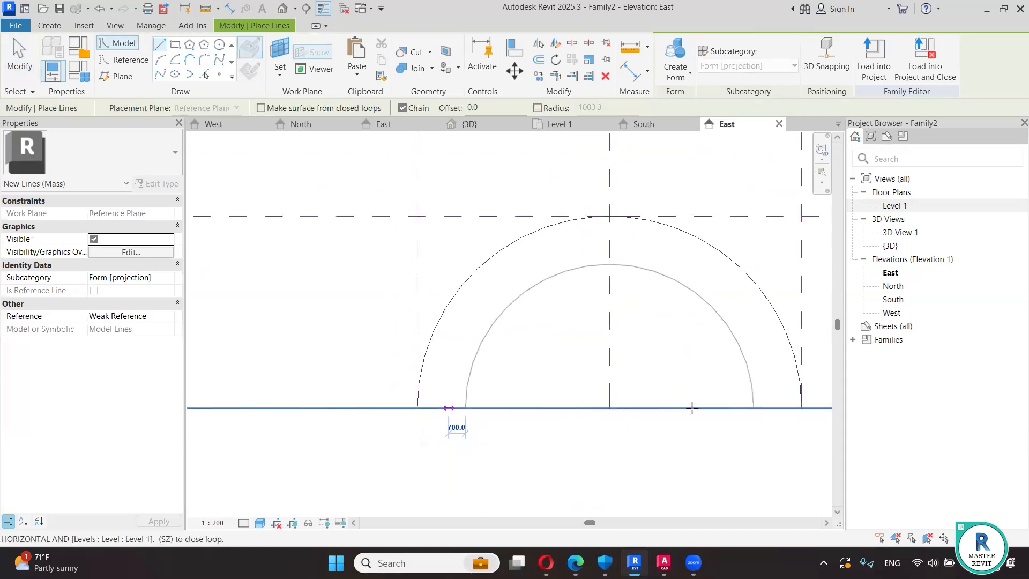
{"action": "left_click", "coordinate": [753, 408]}
{"action": "key", "text": "Escape"}
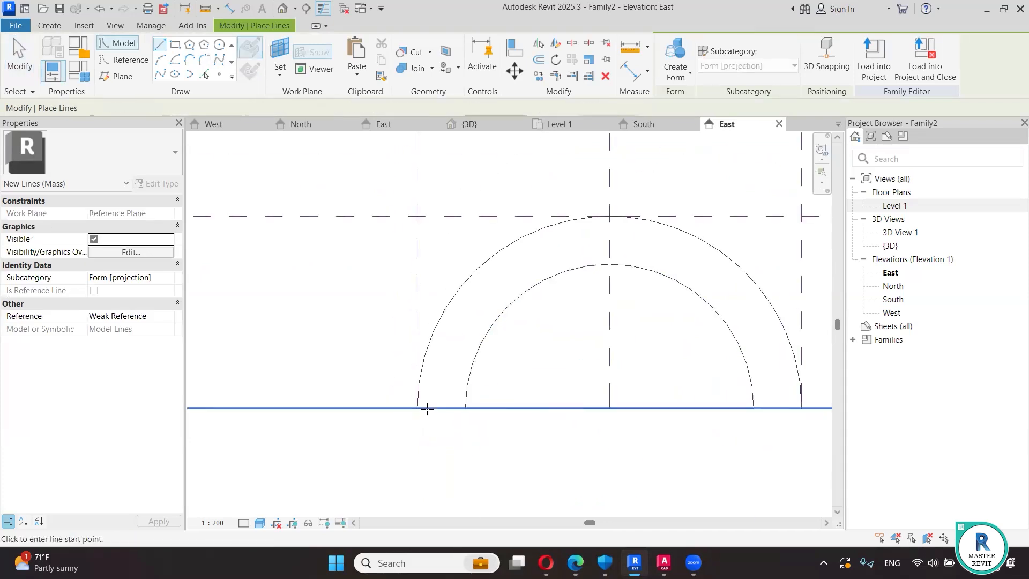
{"action": "left_click", "coordinate": [417, 408]}
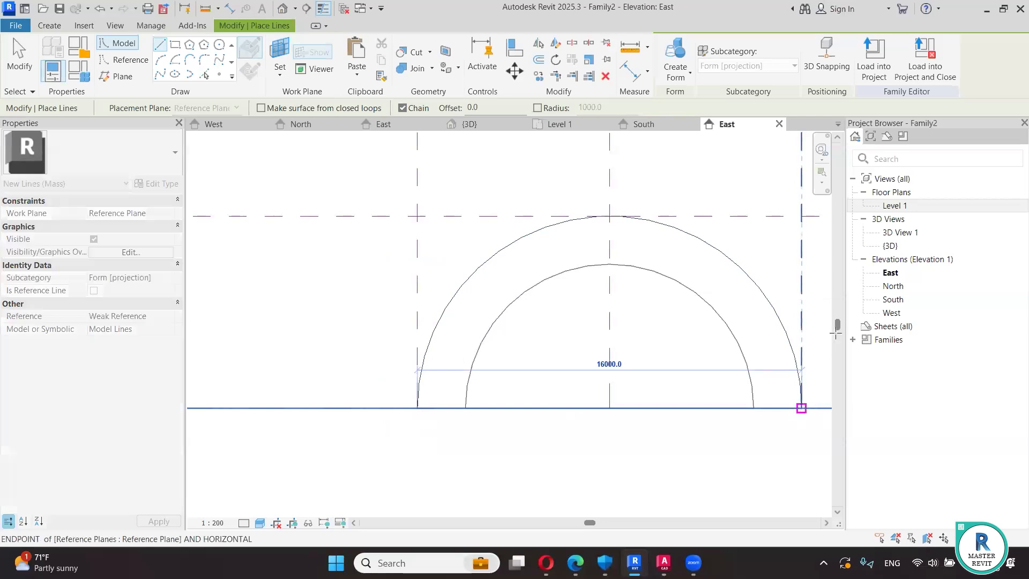
{"action": "left_click", "coordinate": [801, 408]}
{"action": "key", "text": "Escape"}
{"action": "key", "text": "Escape"}
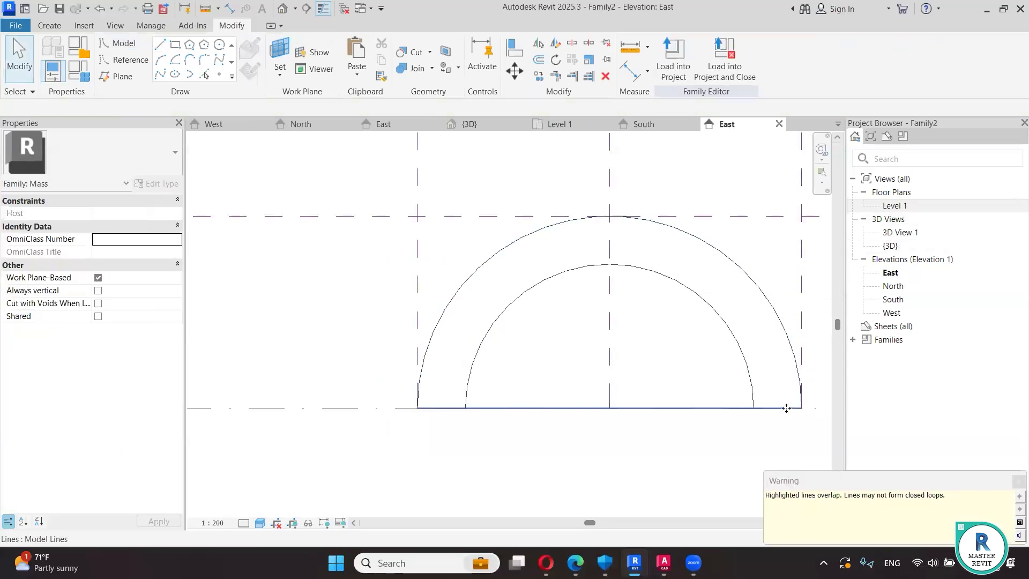
{"action": "left_click", "coordinate": [786, 408]}
{"action": "key", "text": "Escape"}
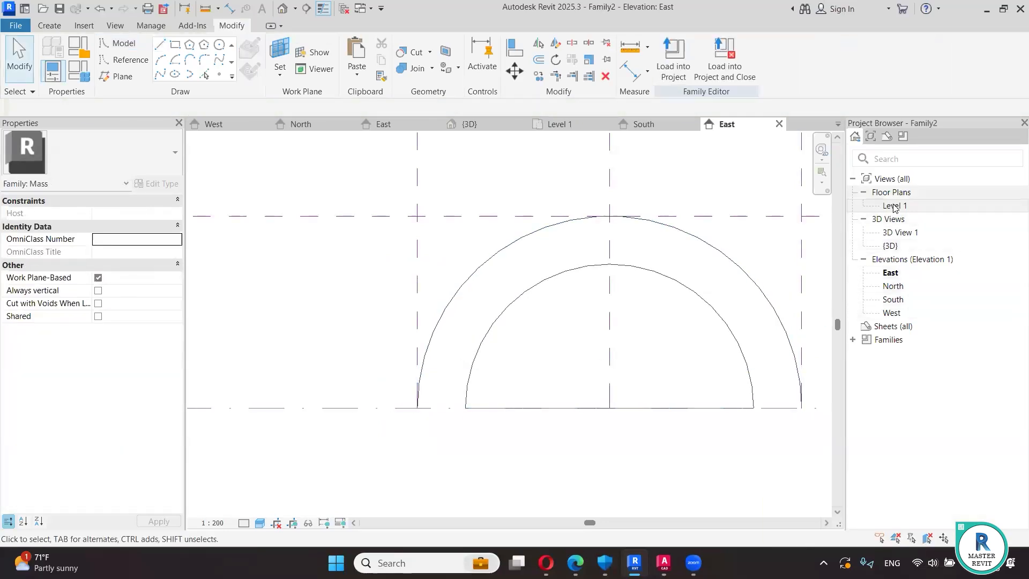
- Set the work plane to the Center (Left/Right) reference plane from the Level 1 plan and open the East elevation
{"action": "double_click", "coordinate": [893, 206]}
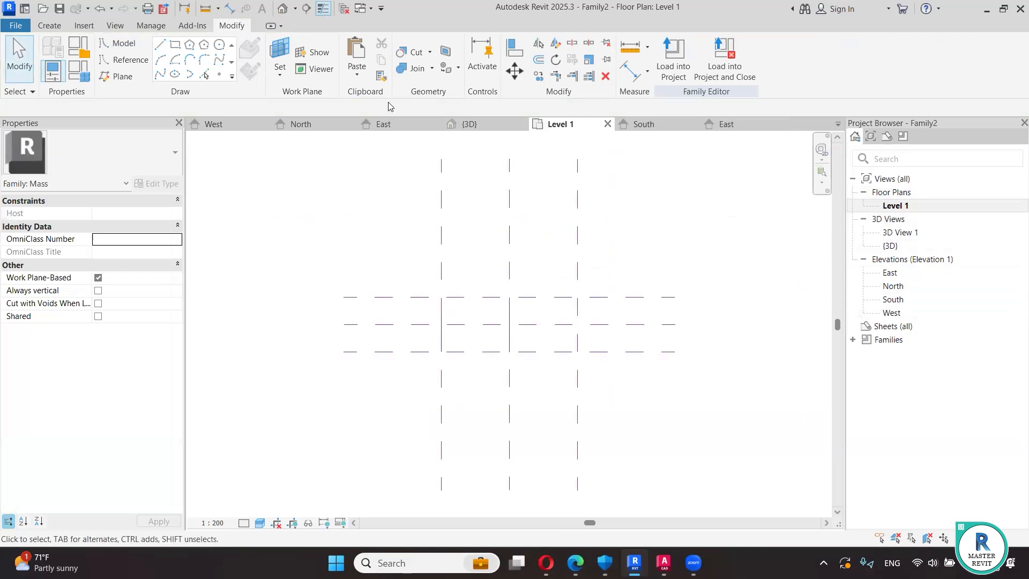
{"action": "left_click", "coordinate": [279, 75]}
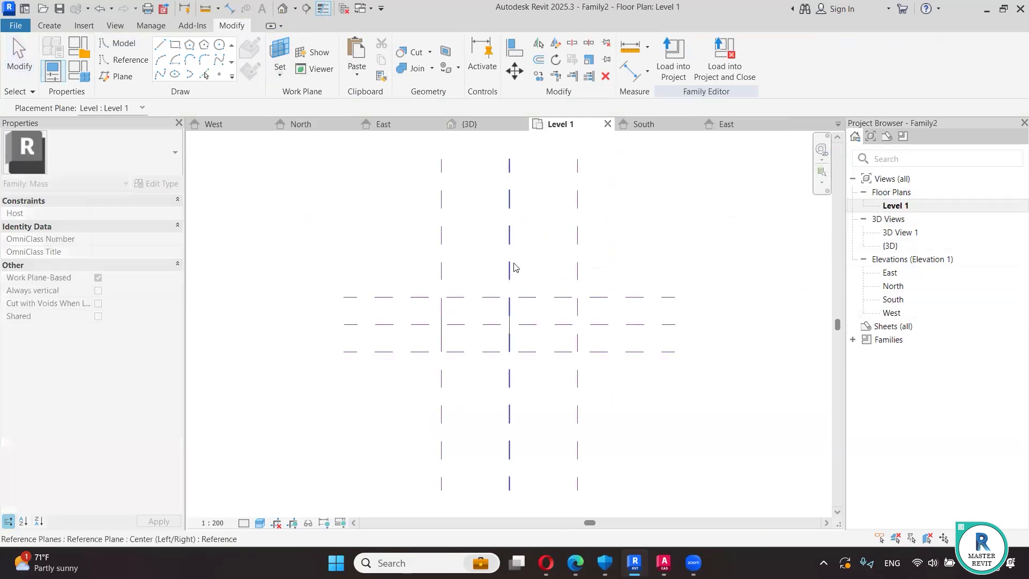
{"action": "left_click", "coordinate": [509, 266]}
{"action": "left_click", "coordinate": [518, 349]}
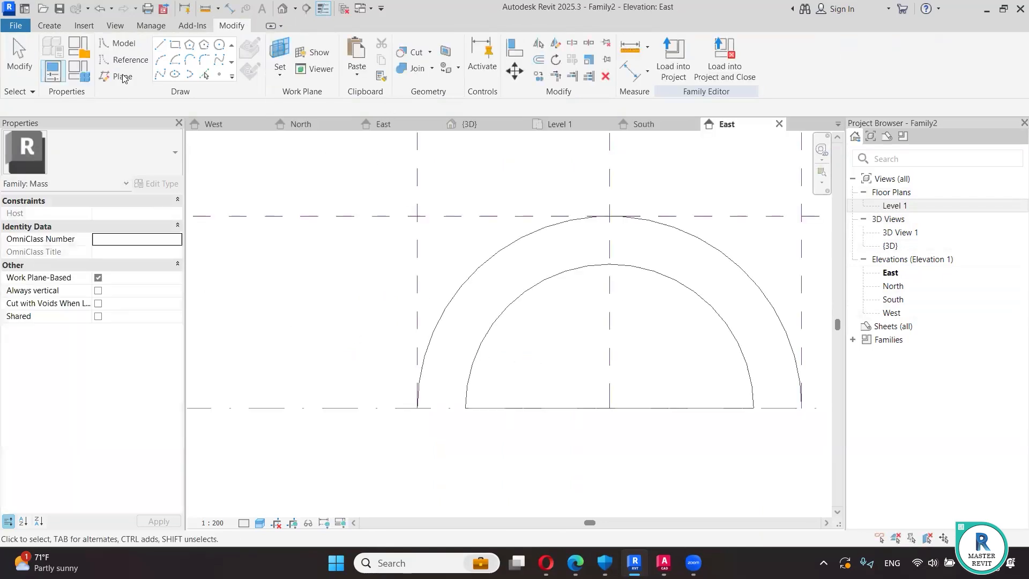
- Draw a model line on Level 1 joining the two ends of the larger arc to close the middle profile
{"action": "key", "text": "l"}
{"action": "key", "text": "i"}
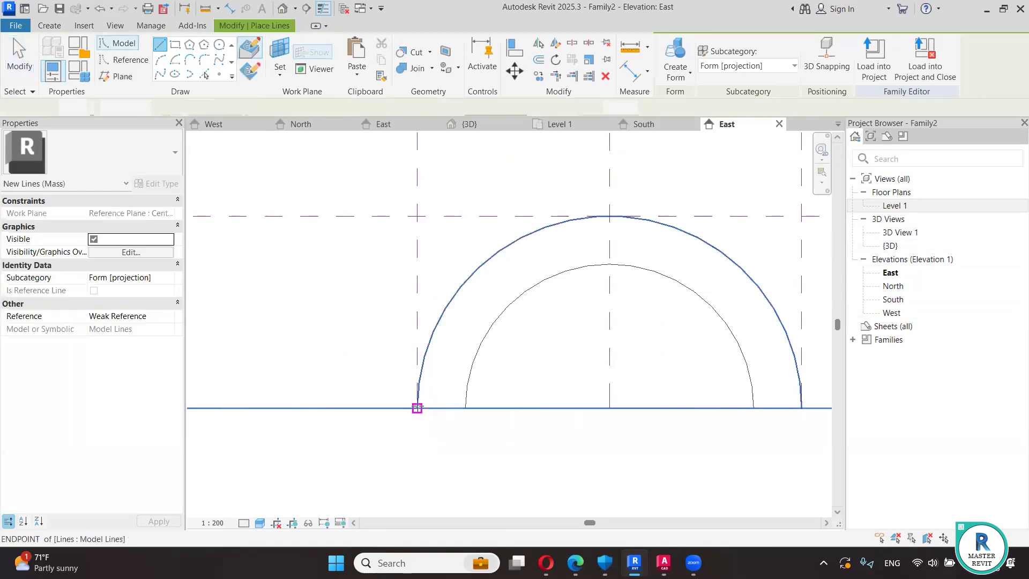
{"action": "left_click", "coordinate": [418, 407]}
{"action": "scroll", "coordinate": [444, 408], "scroll_direction": "down", "scroll_amount": 2}
{"action": "left_click", "coordinate": [716, 406]}
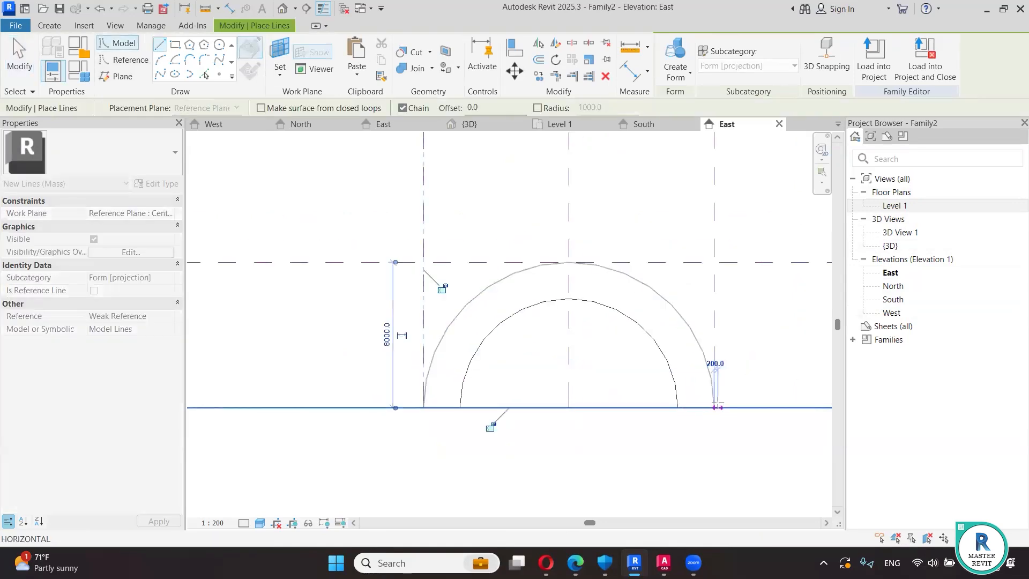
{"action": "key", "text": "Escape"}
{"action": "key", "text": "Escape"}
- Mirror the left closed arc profile about the Center (Left/Right) reference plane in the Level 1 plan
{"action": "double_click", "coordinate": [893, 206]}
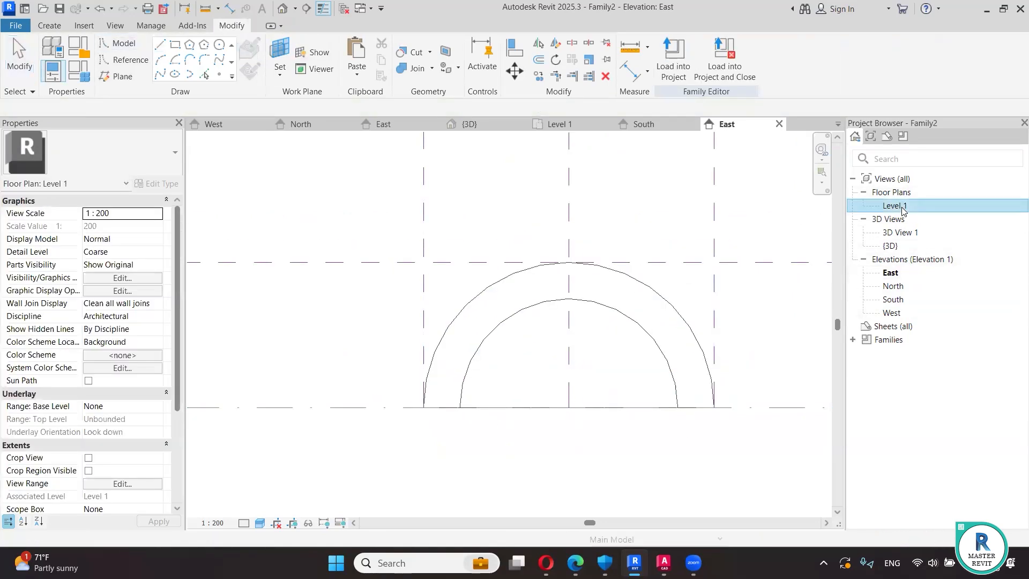
{"action": "left_click_drag", "start_coordinate": [409, 252], "coordinate": [481, 415]}
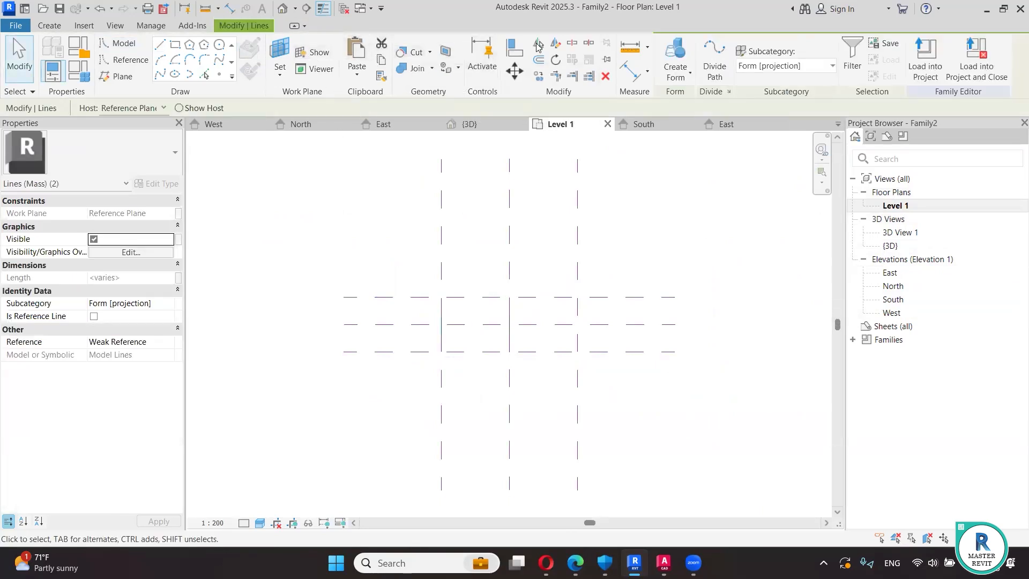
{"action": "left_click", "coordinate": [512, 207]}
{"action": "key", "text": "Escape"}
- Create a solid form from the three closed semicircular profiles in the 3D view
{"action": "left_click", "coordinate": [281, 8]}
{"action": "left_click_drag", "start_coordinate": [330, 185], "coordinate": [667, 459]}
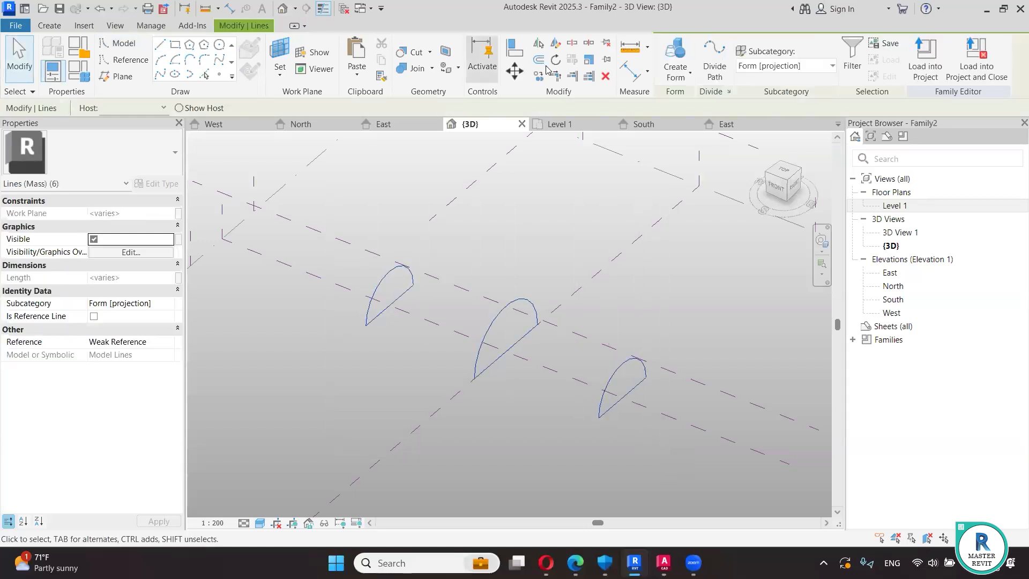
{"action": "left_click", "coordinate": [689, 75]}
{"action": "left_click", "coordinate": [691, 102]}
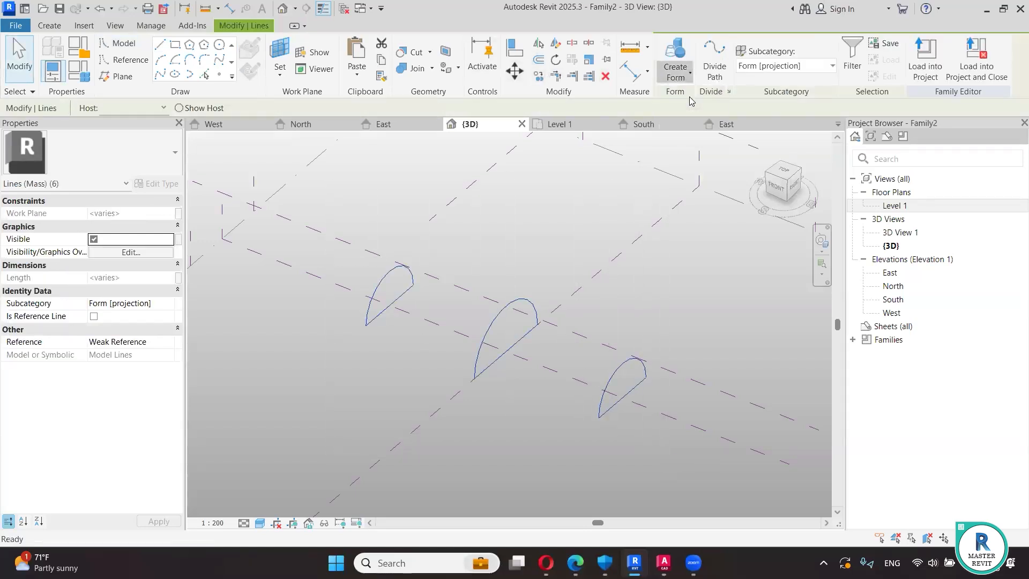
{"action": "middle_click_drag", "start_coordinate": [450, 369], "coordinate": [643, 268], "text": "shift"}
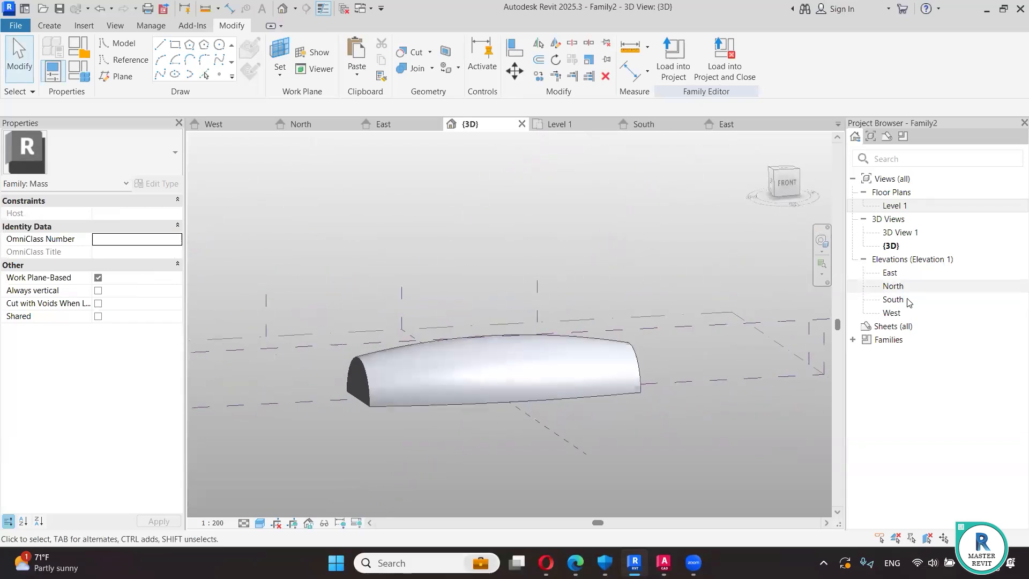
- Set the work plane to the lower horizontal reference plane in the Level 1 plan and open the North elevation
{"action": "double_click", "coordinate": [891, 206]}
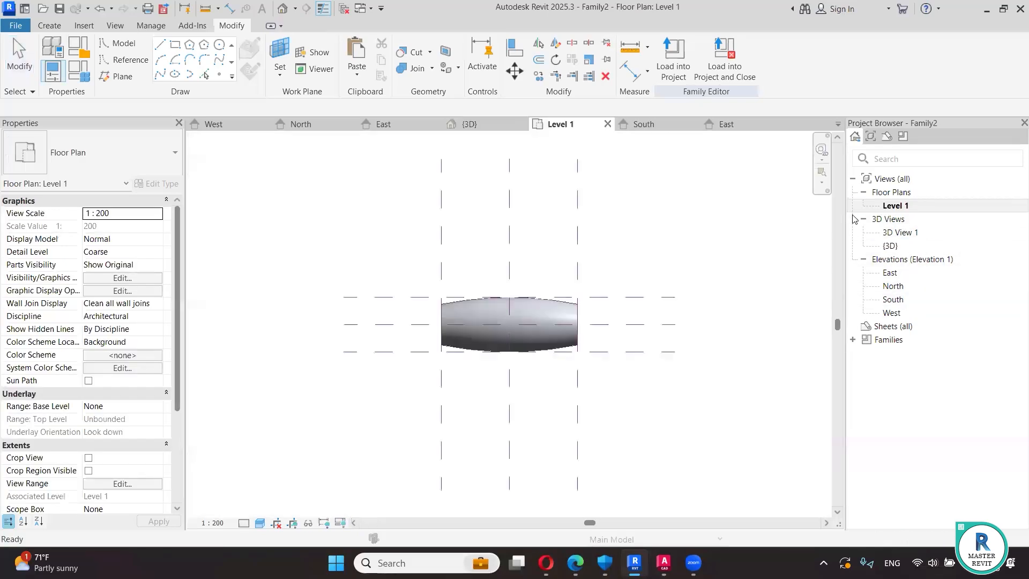
{"action": "left_click", "coordinate": [274, 78]}
{"action": "left_click", "coordinate": [322, 125]}
{"action": "left_click", "coordinate": [617, 352]}
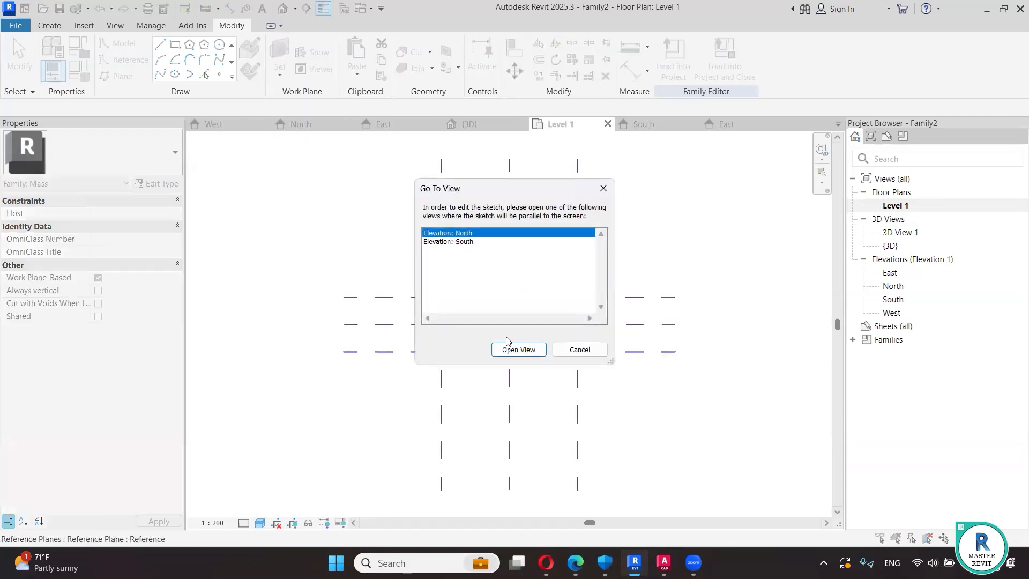
{"action": "left_click", "coordinate": [518, 351]}
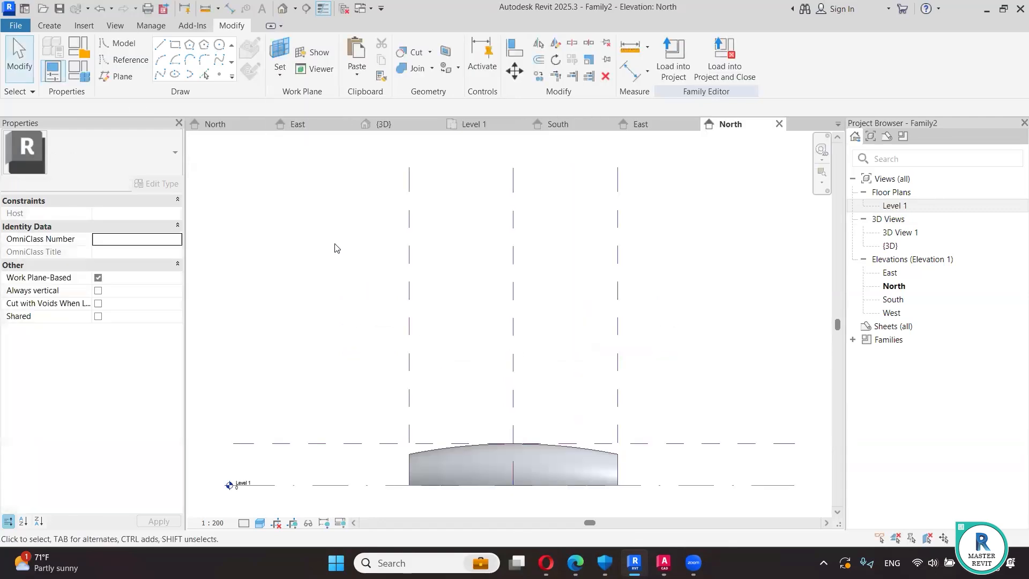
- Draw a downward-sagging arc of about 64155 radius between the two upper end corners of the mass
{"action": "middle_click_drag", "start_coordinate": [517, 306], "coordinate": [488, 171]}
{"action": "scroll", "coordinate": [422, 355], "scroll_direction": "up", "scroll_amount": 4}
{"action": "left_click", "coordinate": [343, 298]}
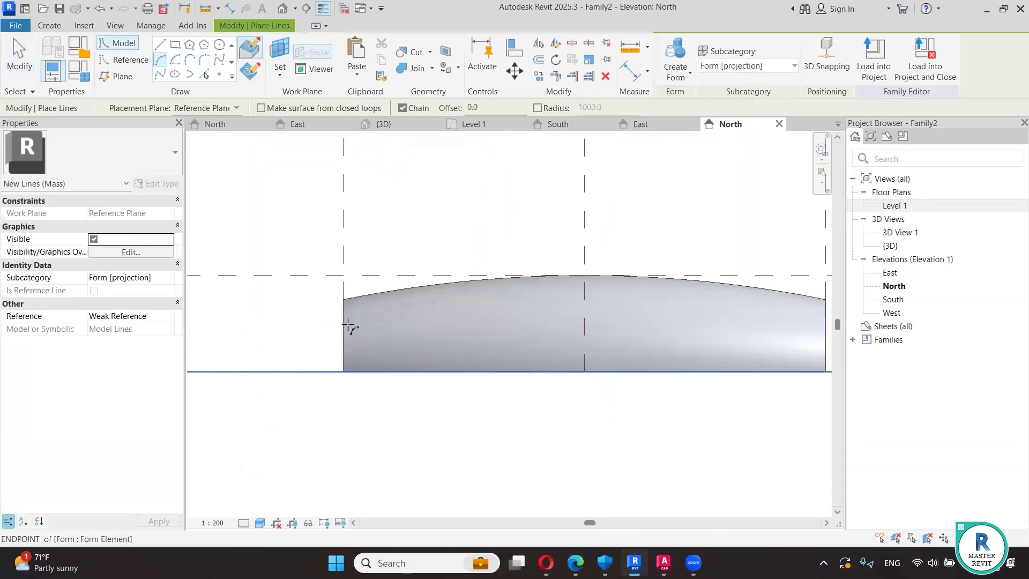
{"action": "scroll", "coordinate": [690, 338], "scroll_direction": "down", "scroll_amount": 2}
{"action": "left_click", "coordinate": [666, 320]}
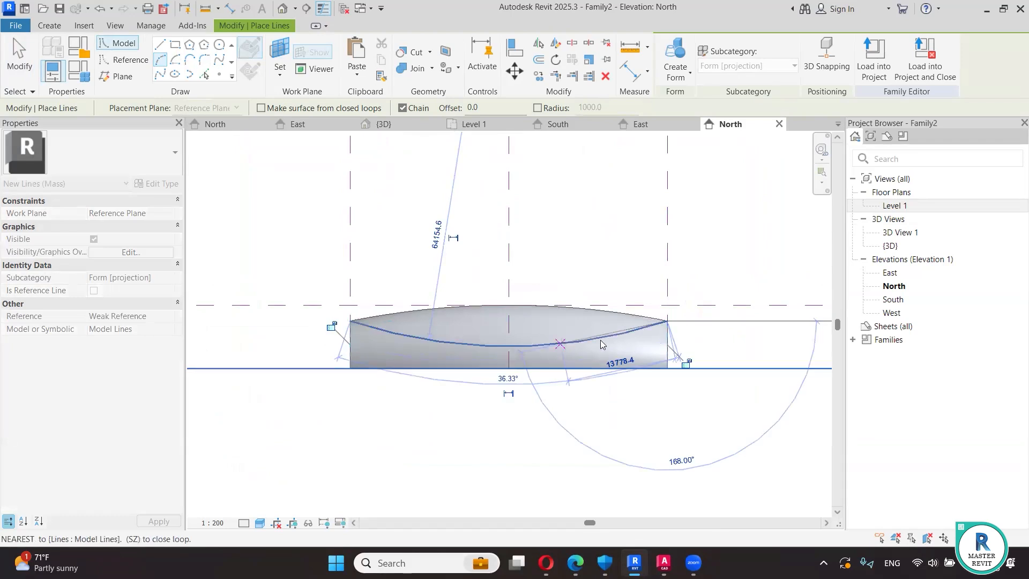
{"action": "left_click", "coordinate": [562, 344]}
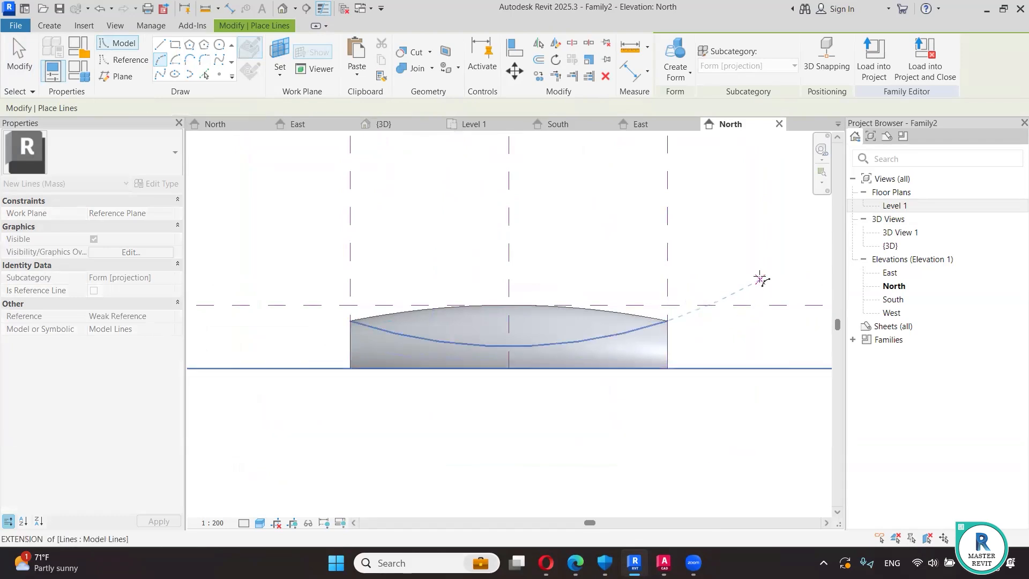
- Close the arc into a loop with straight lines running outside both ends of the mass and below Level 1
{"action": "left_click", "coordinate": [161, 44]}
{"action": "left_click", "coordinate": [667, 320]}
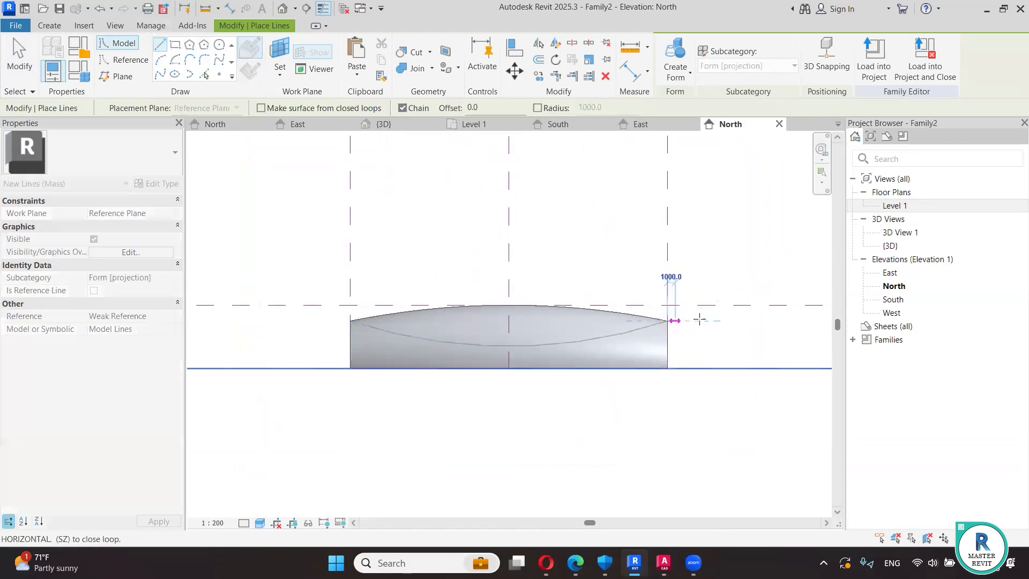
{"action": "left_click", "coordinate": [700, 377]}
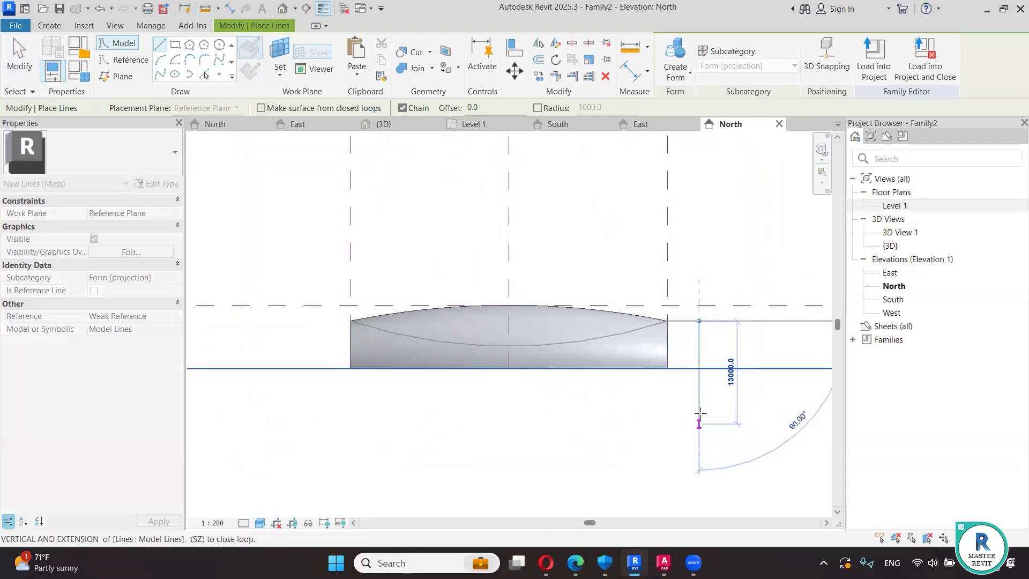
{"action": "left_click", "coordinate": [554, 402]}
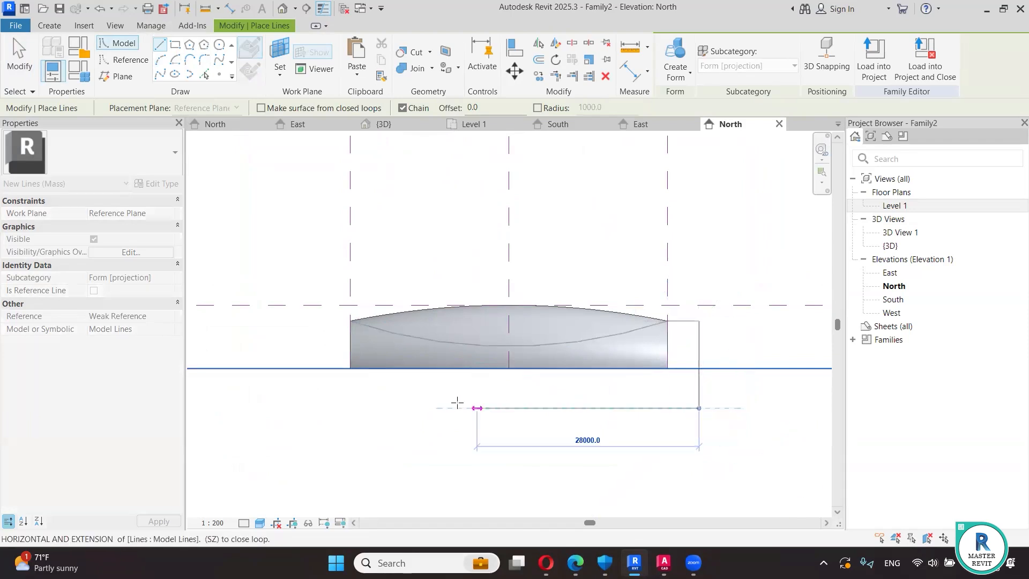
{"action": "left_click", "coordinate": [318, 407]}
{"action": "left_click", "coordinate": [319, 320]}
{"action": "left_click", "coordinate": [350, 321]}
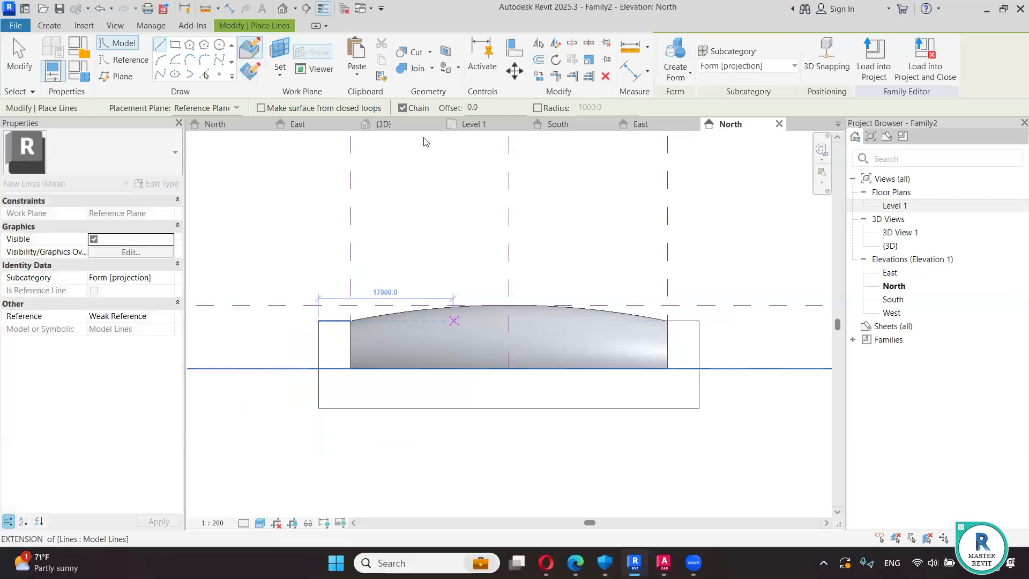
- Create a void form from the closed arc-and-line profile in the 3D view
{"action": "left_click", "coordinate": [282, 8]}
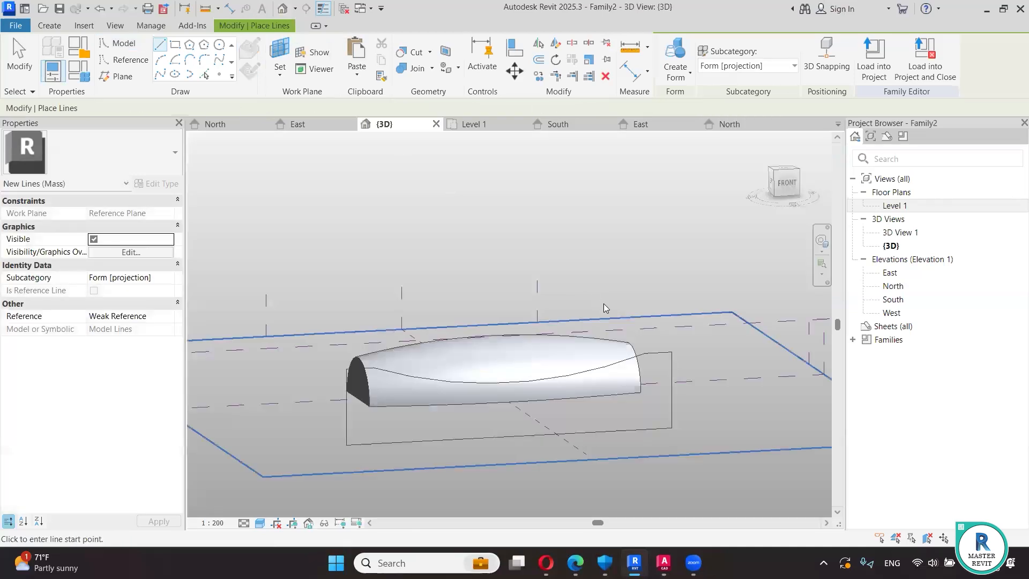
{"action": "key", "text": "Escape"}
{"action": "left_click", "coordinate": [432, 400]}
{"action": "middle_click_drag", "start_coordinate": [519, 448], "coordinate": [552, 497], "text": "shift"}
{"action": "left_click", "coordinate": [676, 75]}
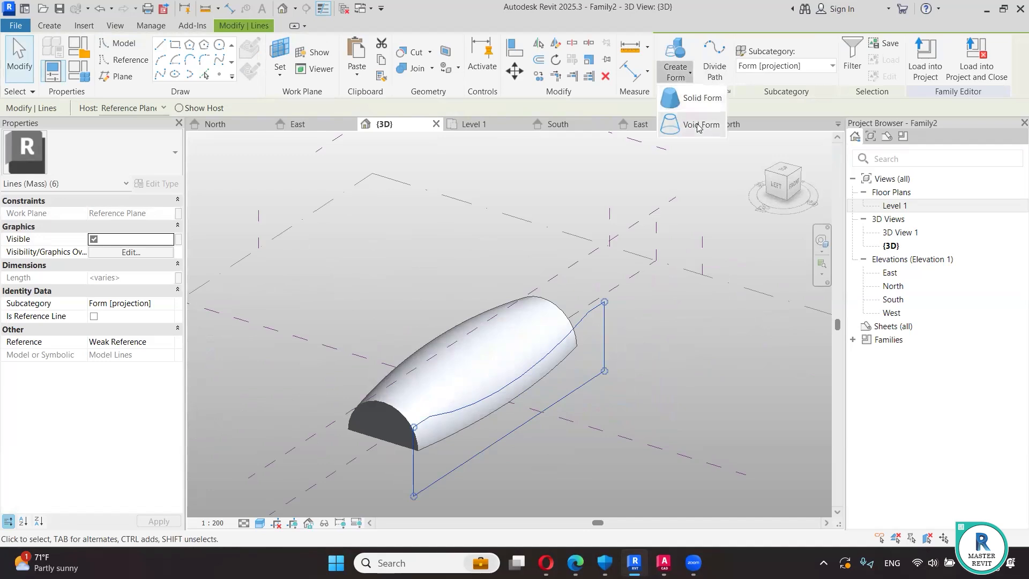
{"action": "left_click", "coordinate": [694, 99]}
- Stretch the void's back face through the full width of the mass so that the void cuts it
{"action": "left_click", "coordinate": [563, 380]}
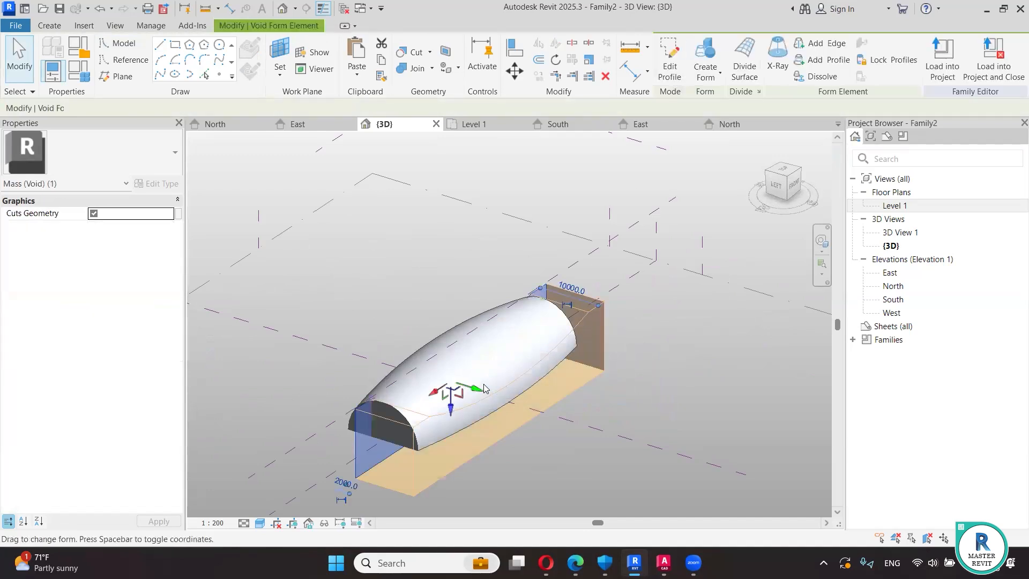
{"action": "left_click_drag", "start_coordinate": [470, 386], "coordinate": [447, 380]}
{"action": "left_click_drag", "start_coordinate": [388, 365], "coordinate": [356, 361]}
{"action": "left_click", "coordinate": [643, 362]}
{"action": "middle_click_drag", "start_coordinate": [642, 361], "coordinate": [555, 337], "text": "shift"}
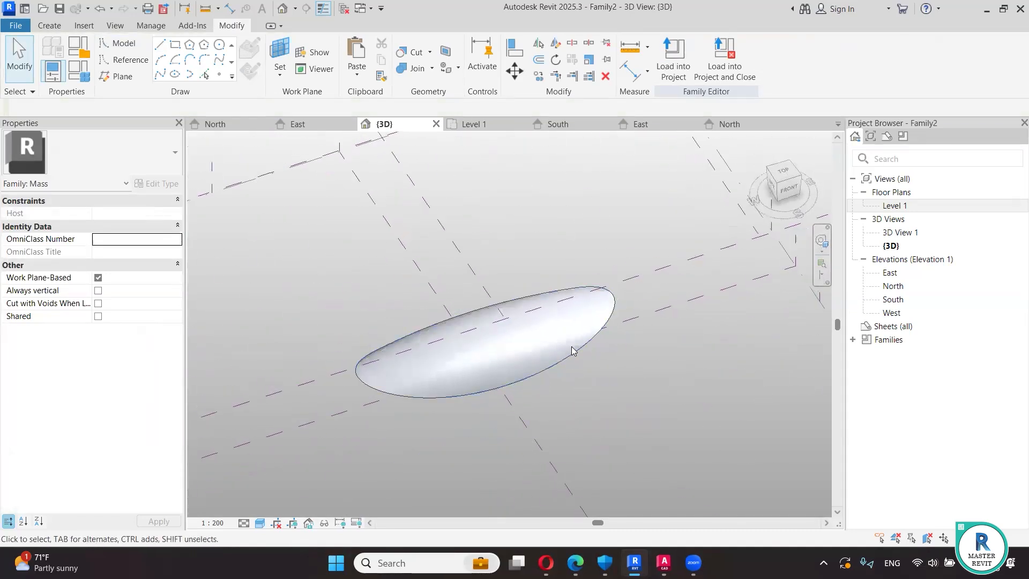
- Divide the curved top surface of the mass and apply the Rectangle pattern to it
{"action": "left_click", "coordinate": [571, 349]}
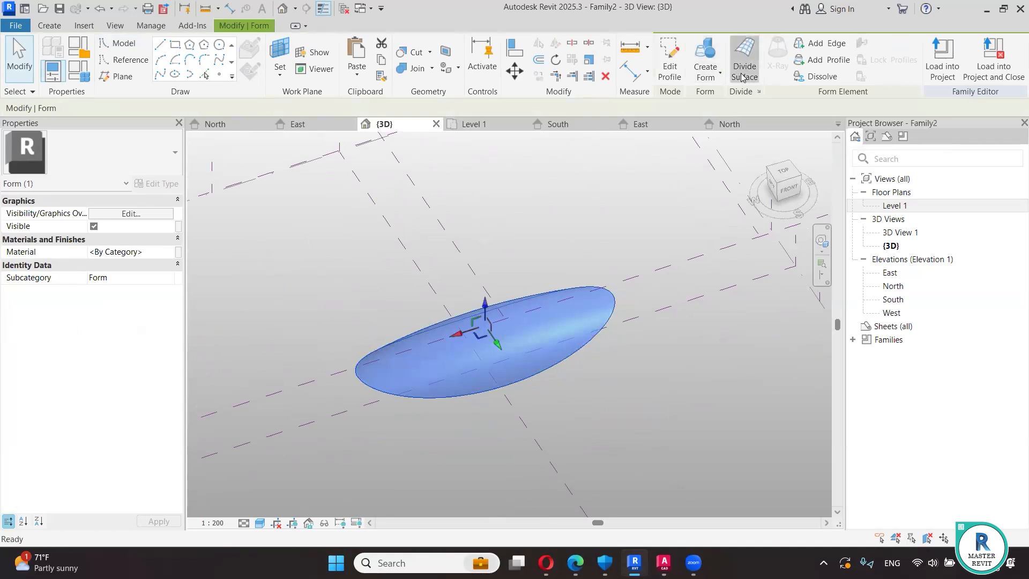
{"action": "left_click", "coordinate": [743, 70]}
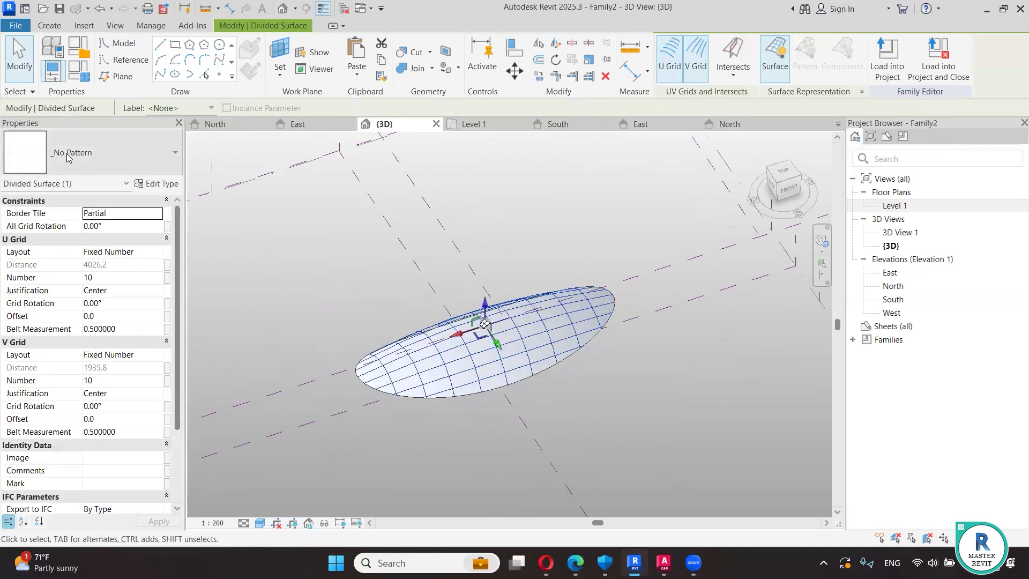
{"action": "left_click", "coordinate": [68, 159]}
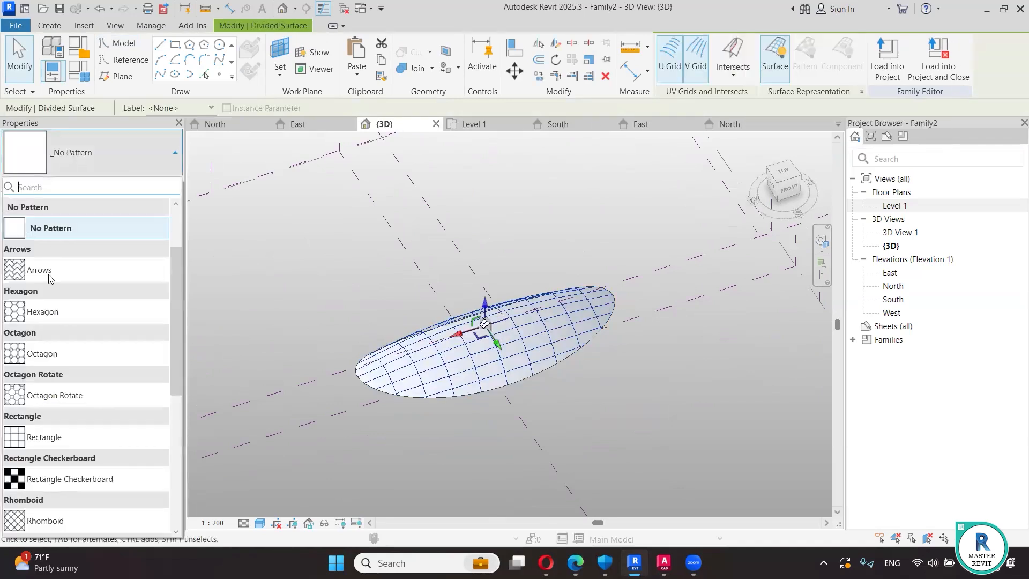
{"action": "left_click", "coordinate": [68, 437]}
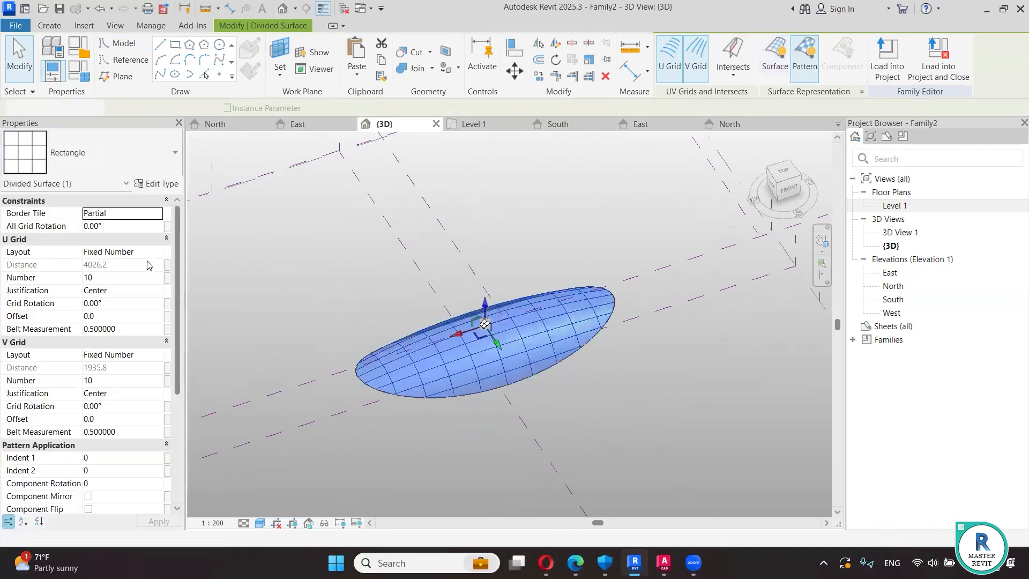
- Set the divided surface's U and V grid layouts to Fixed Distance, with 600 for U and 2000 for V
{"action": "left_click", "coordinate": [158, 252]}
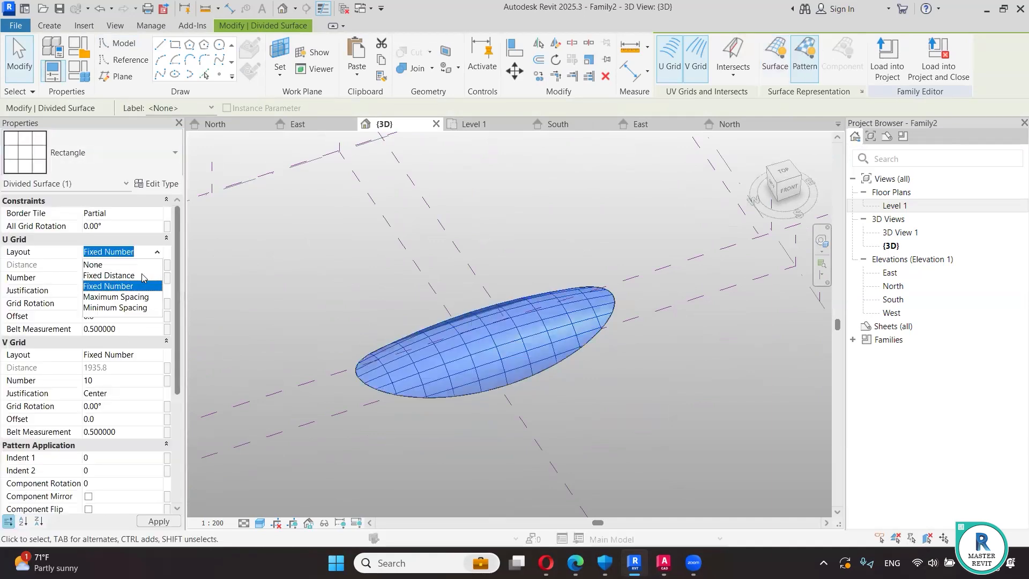
{"action": "left_click", "coordinate": [143, 276]}
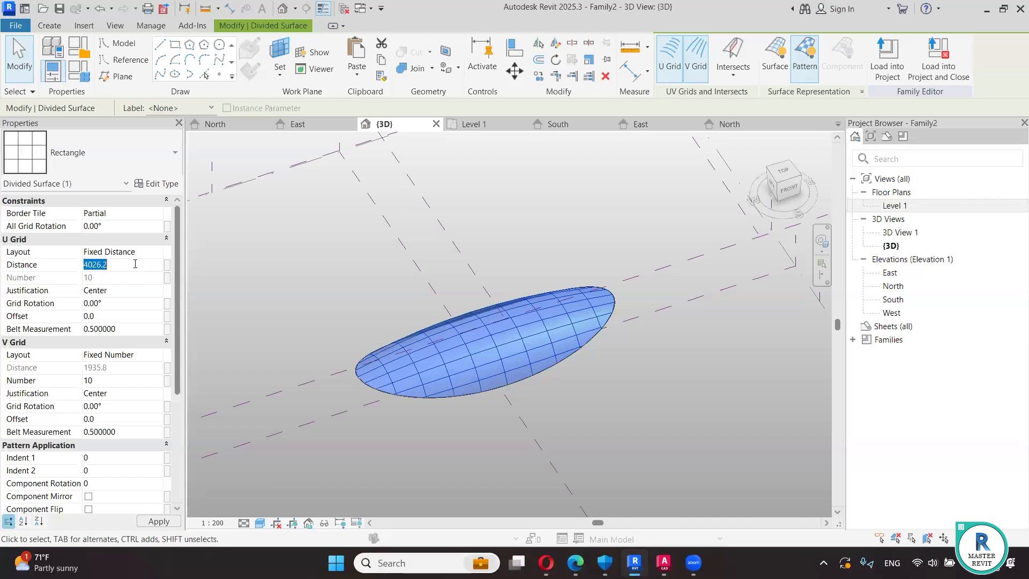
{"action": "left_click", "coordinate": [158, 355]}
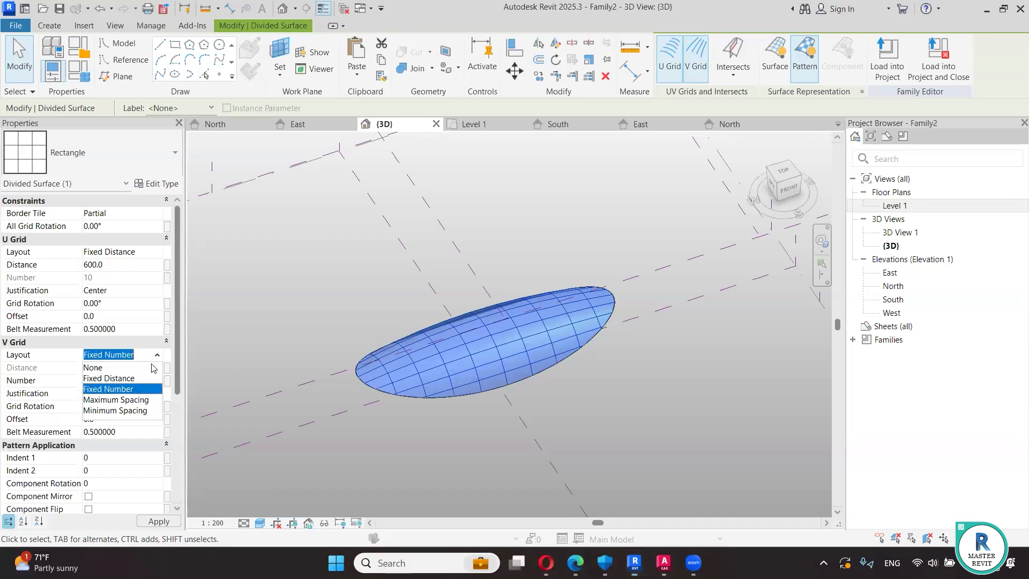
{"action": "left_click", "coordinate": [131, 387]}
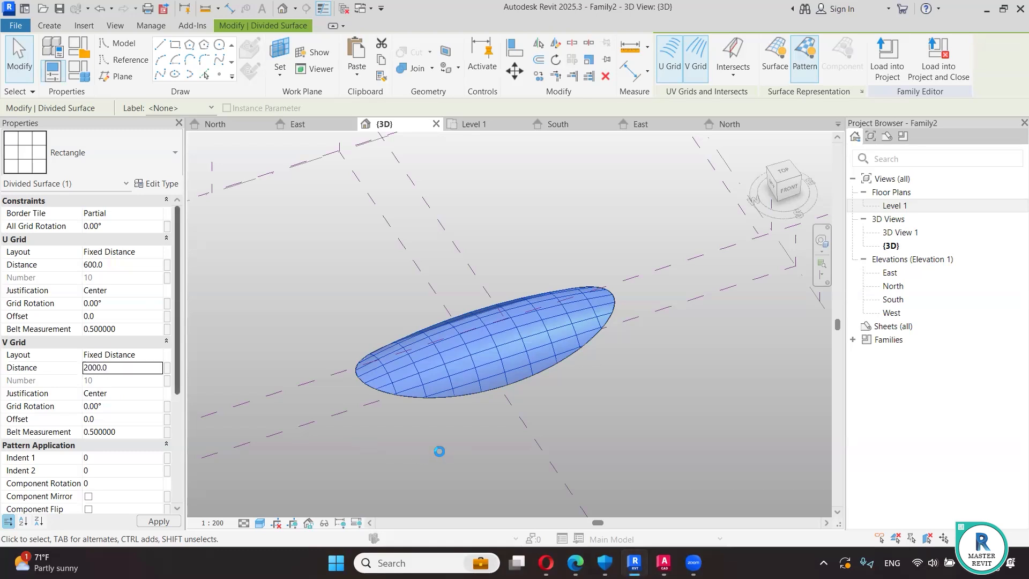
{"action": "left_click", "coordinate": [473, 383]}
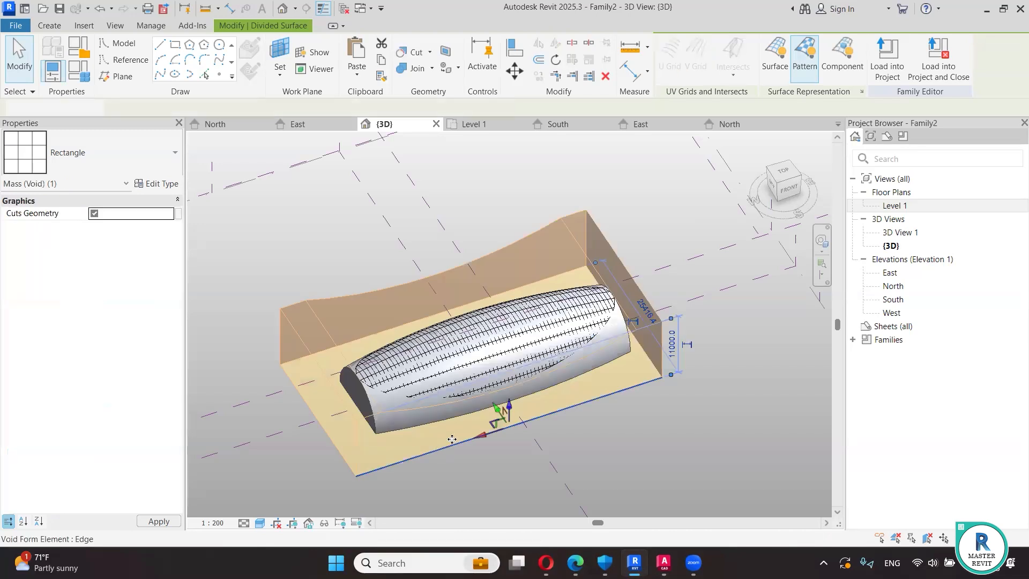
{"action": "scroll", "coordinate": [464, 383], "scroll_direction": "up", "scroll_amount": 3}
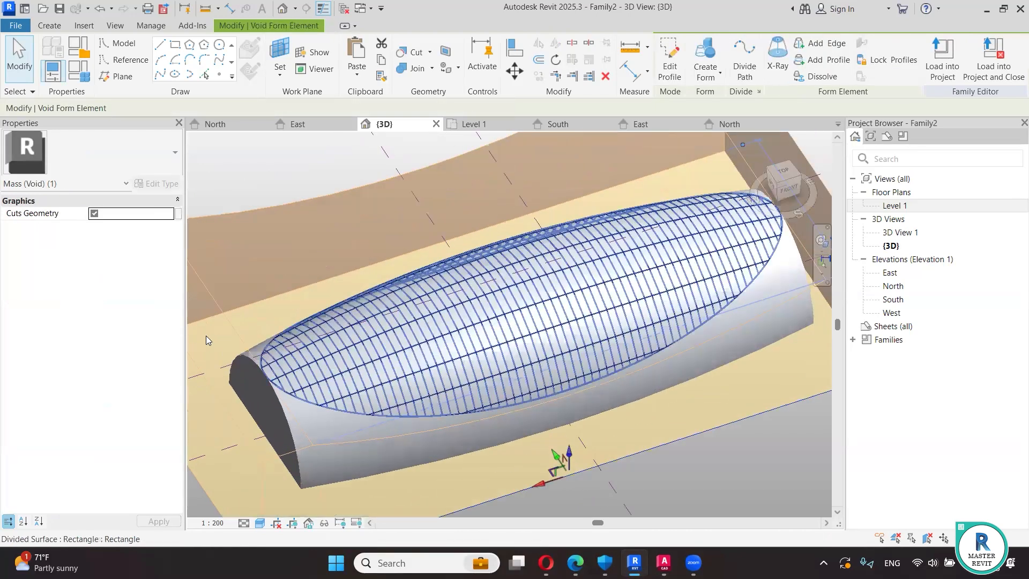
{"action": "left_click", "coordinate": [333, 161]}
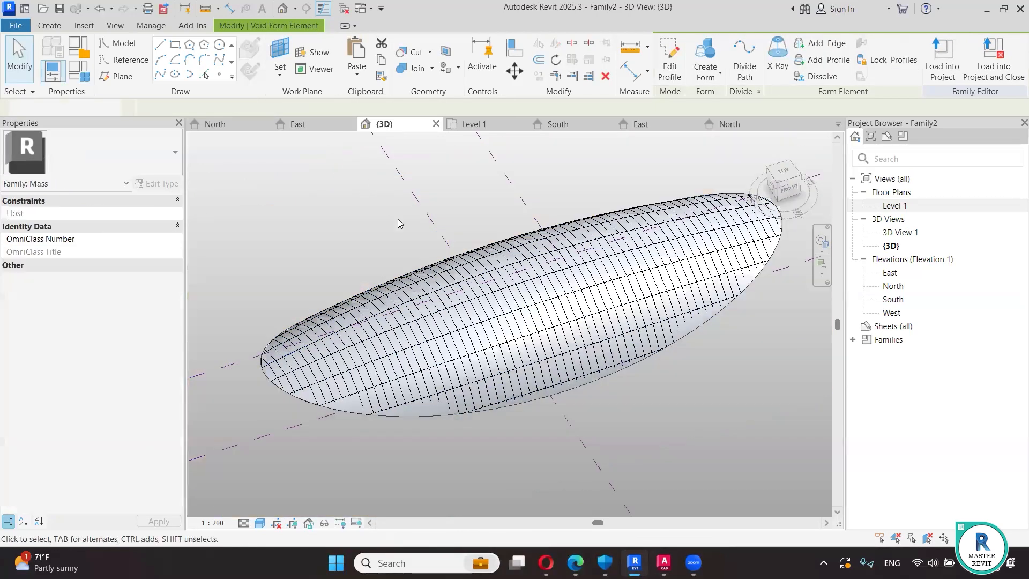
- Change the divided surface's grid distances to 2000 for the U grid and 600 for the V grid
{"action": "left_click", "coordinate": [446, 315]}
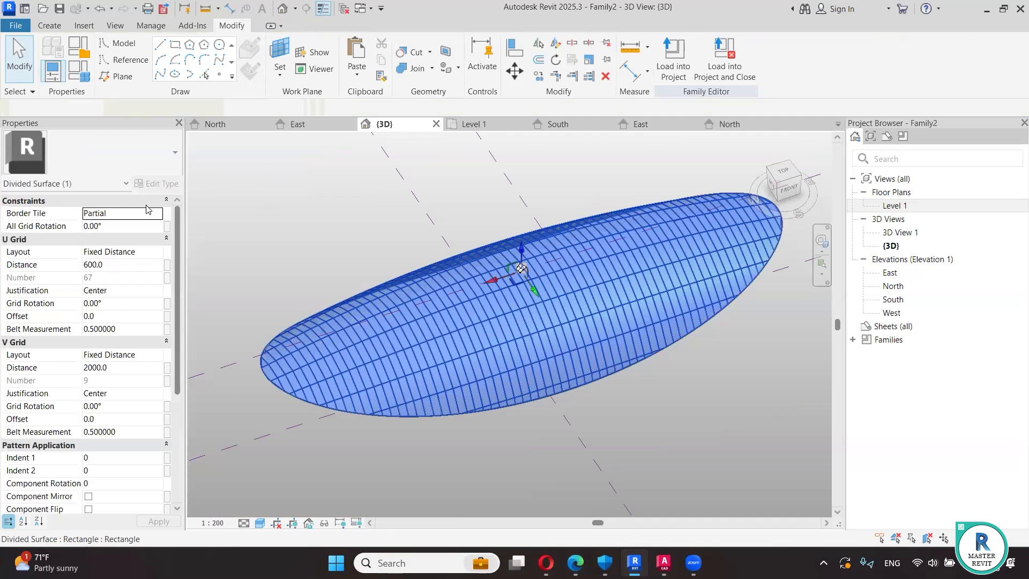
{"action": "left_click", "coordinate": [122, 264]}
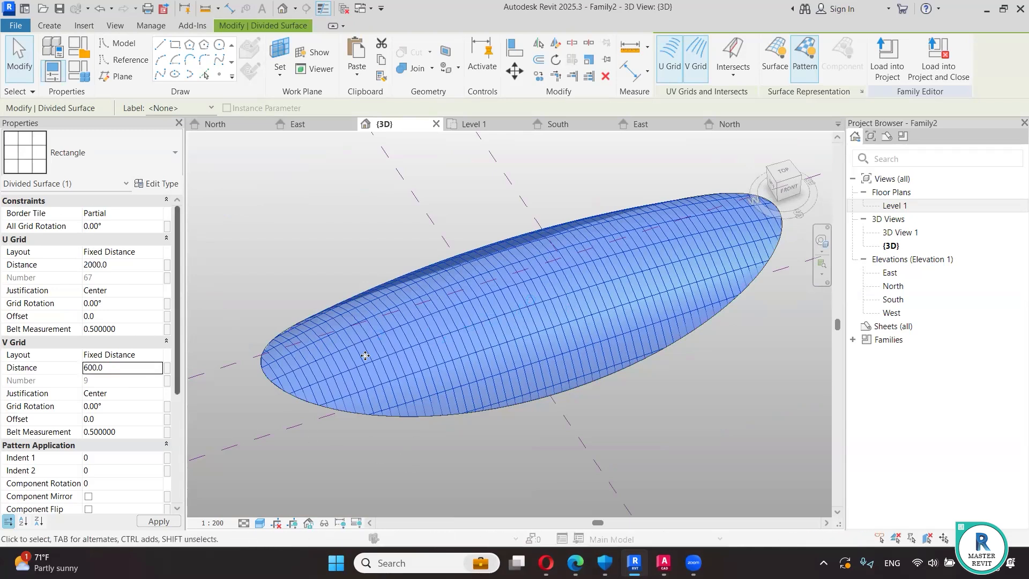
{"action": "left_click", "coordinate": [459, 447]}
{"action": "scroll", "coordinate": [422, 348], "scroll_direction": "up", "scroll_amount": 3}
{"action": "scroll", "coordinate": [485, 253], "scroll_direction": "down", "scroll_amount": 4}
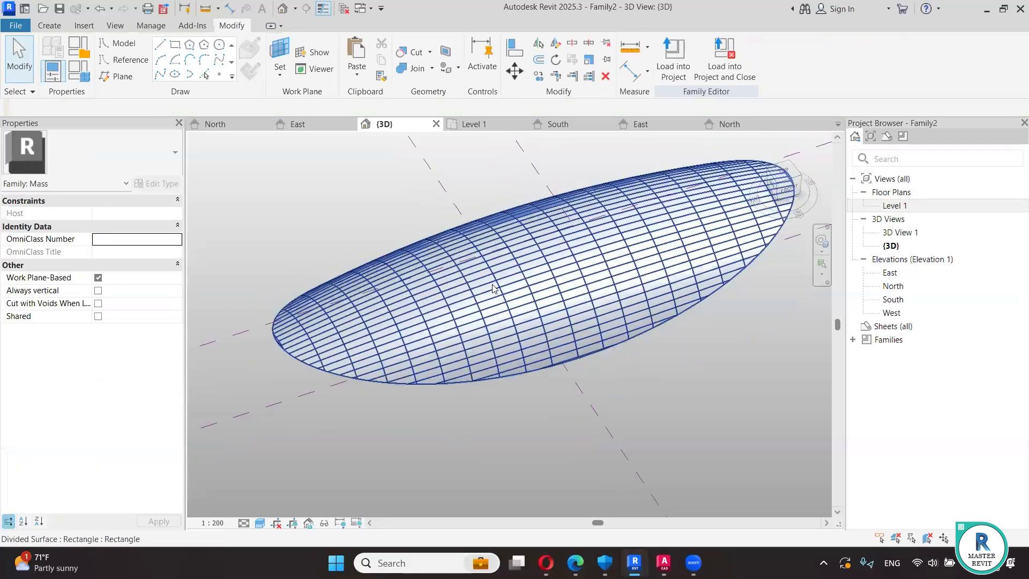
- Create a new family from the Curtain Panel Pattern Based template
{"action": "left_click", "coordinate": [510, 296]}
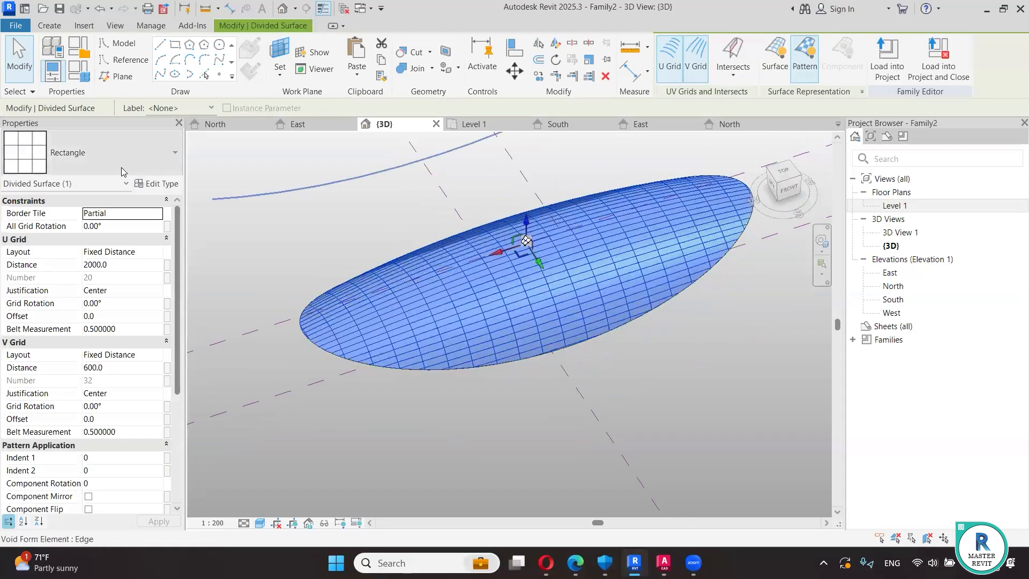
{"action": "left_click", "coordinate": [26, 26]}
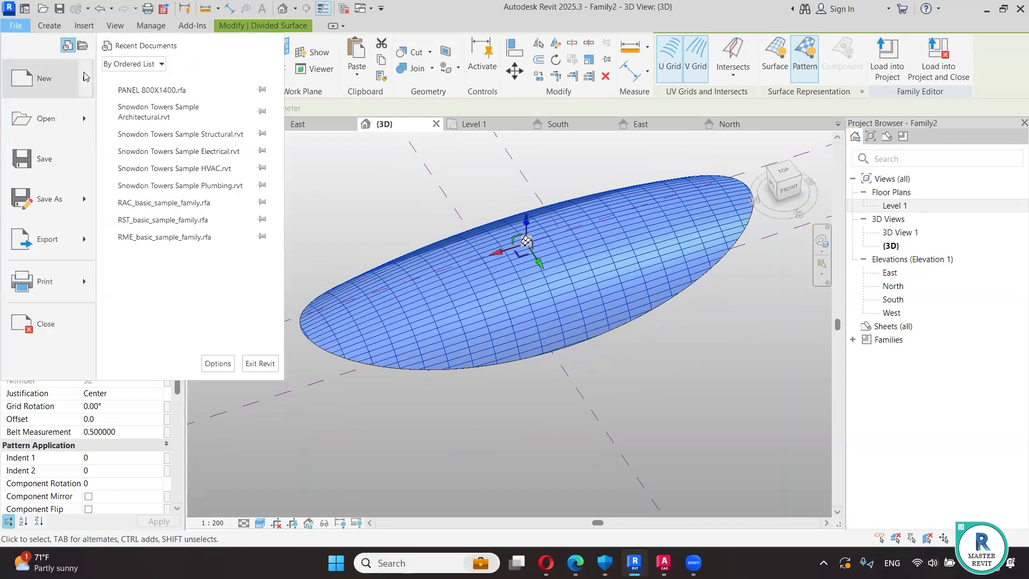
{"action": "mouse_move", "coordinate": [84, 76]}
{"action": "left_click", "coordinate": [162, 124]}
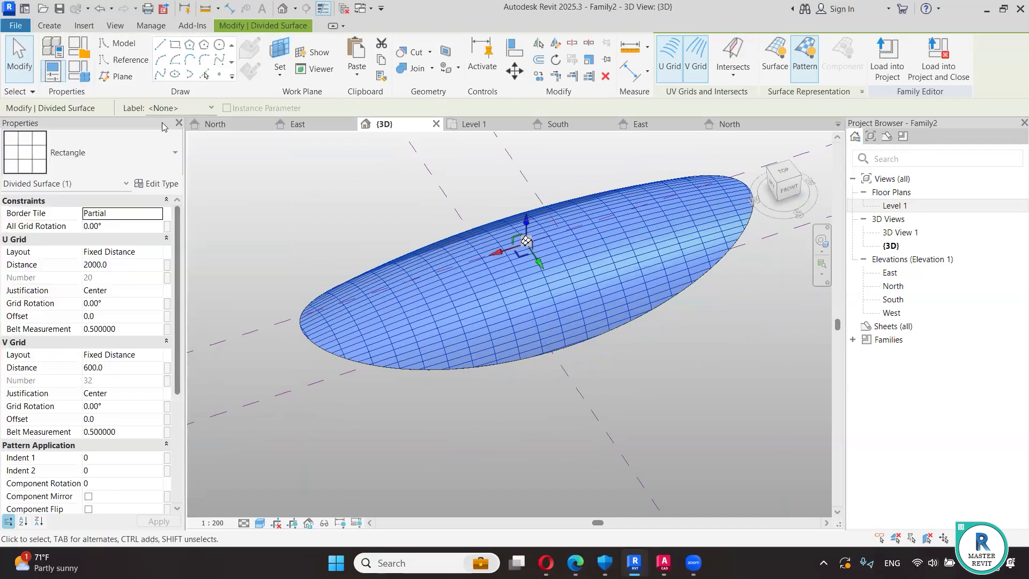
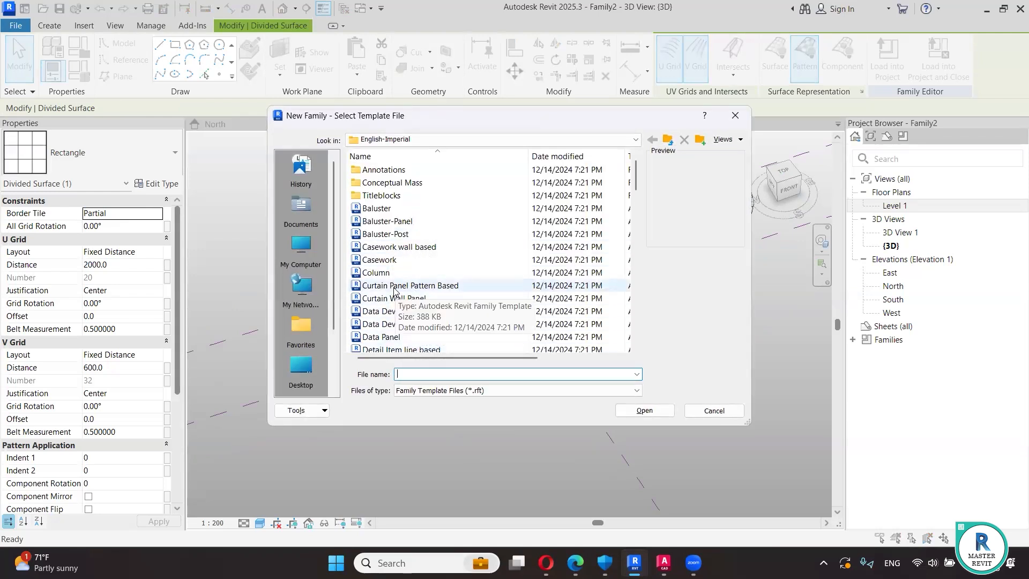
{"action": "left_click", "coordinate": [426, 287]}
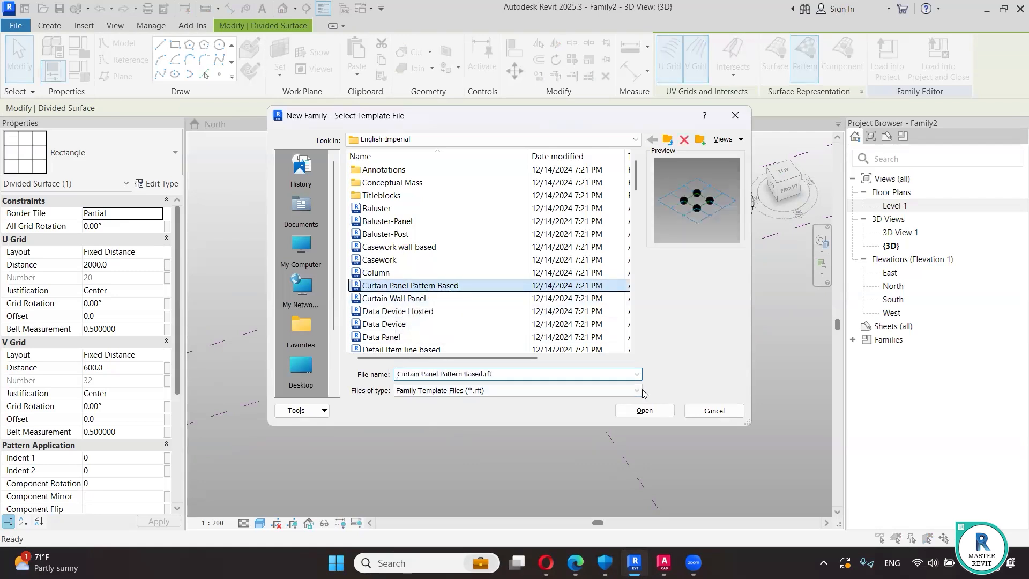
{"action": "left_click", "coordinate": [667, 410]}
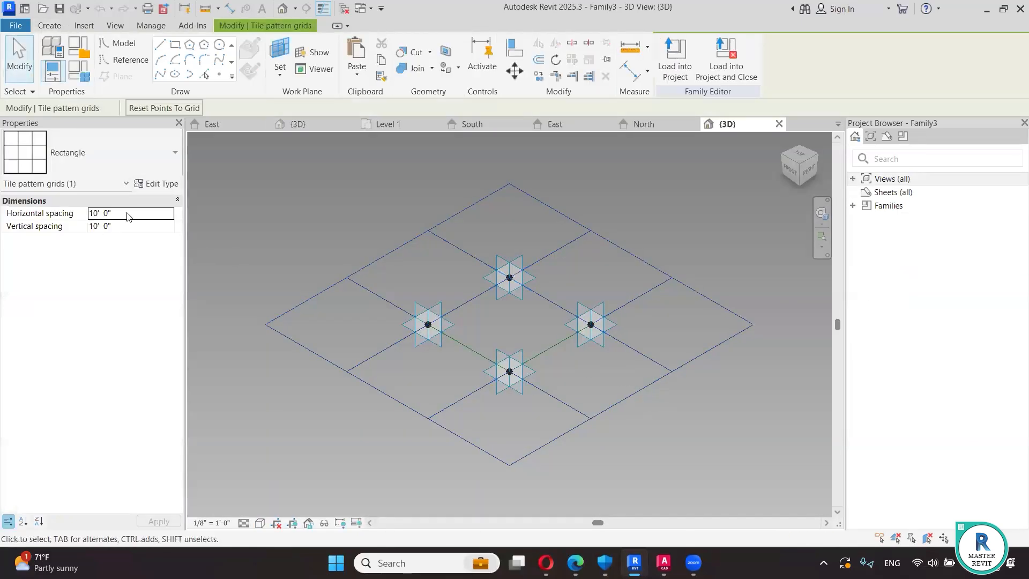
- Set the panel family's length units to millimetres
{"action": "key", "text": "u"}
{"action": "key", "text": "n"}
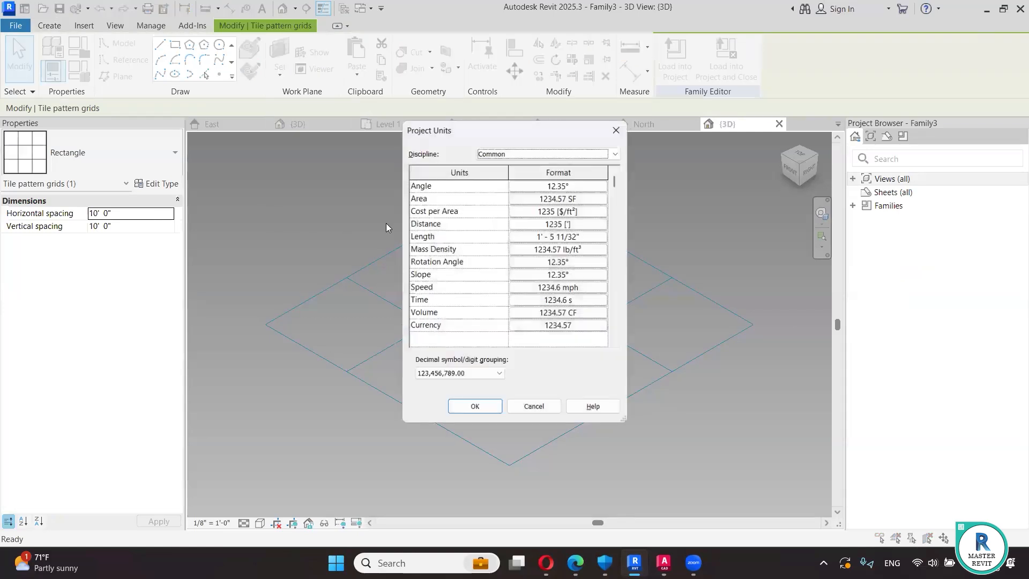
{"action": "left_click", "coordinate": [552, 239]}
{"action": "left_click", "coordinate": [551, 206]}
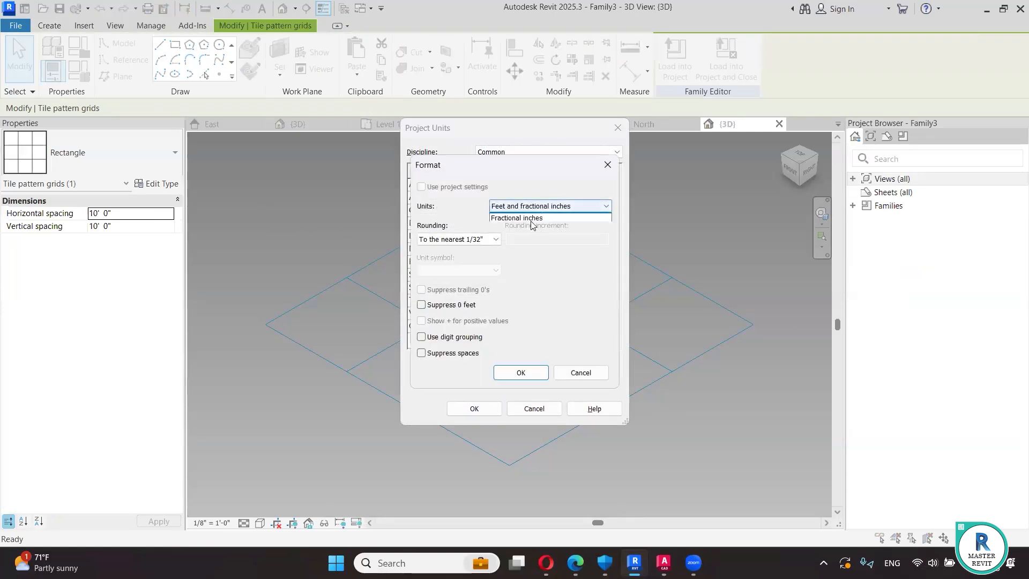
{"action": "left_click", "coordinate": [523, 262]}
{"action": "left_click", "coordinate": [518, 373]}
{"action": "left_click", "coordinate": [474, 408]}
{"action": "key", "text": "Escape"}
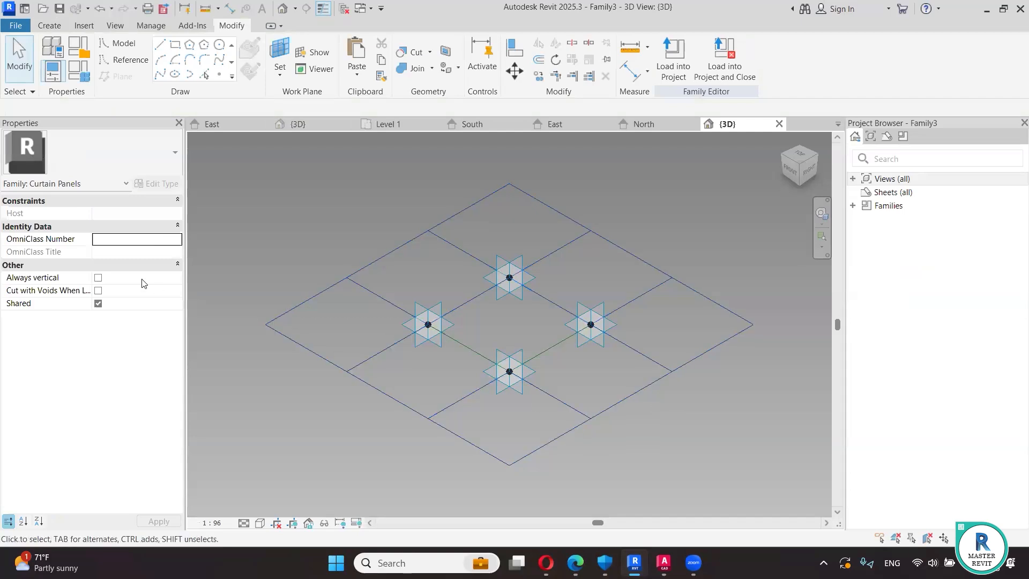
- Set the tile pattern grid's horizontal spacing to 2000 and its vertical spacing to 600
{"action": "left_click", "coordinate": [135, 211]}
{"action": "type", "text": "2000"}
{"action": "left_click", "coordinate": [140, 226]}
{"action": "type", "text": "600.0"}
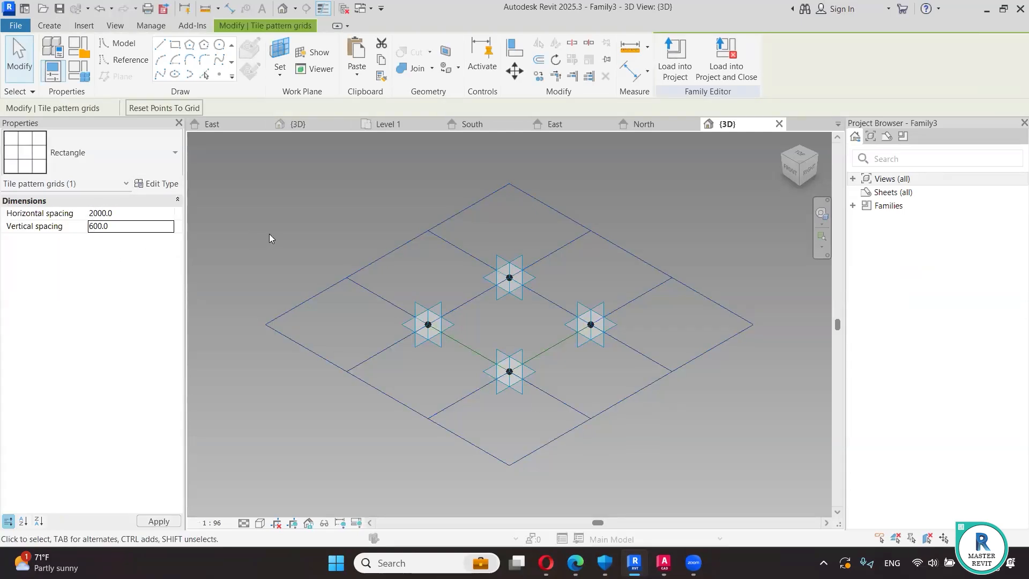
{"action": "left_click", "coordinate": [269, 233]}
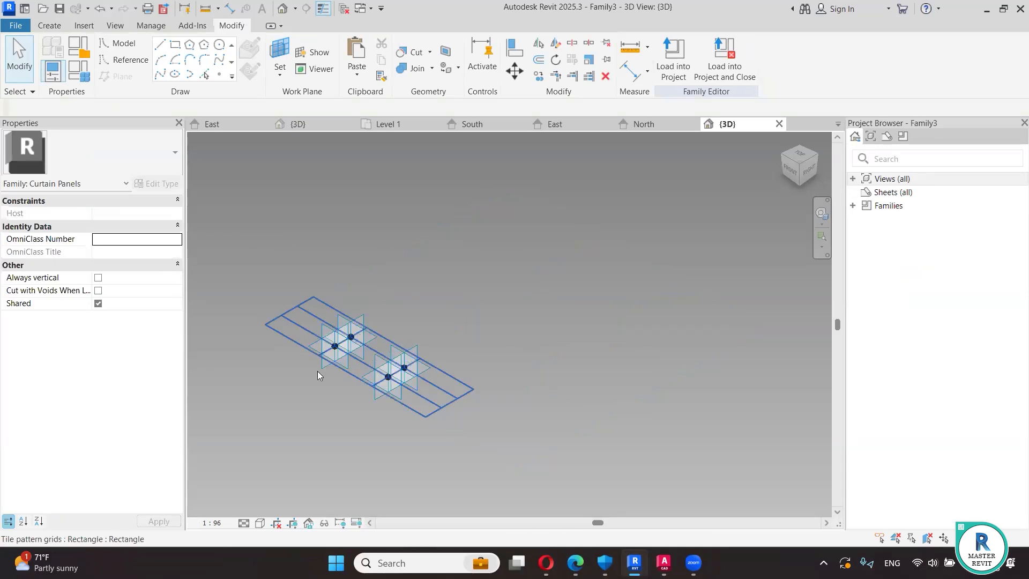
- Create a solid extruded form from the chain of four reference lines joining the adaptive points
{"action": "middle_click_drag", "start_coordinate": [346, 398], "coordinate": [366, 407], "text": "shift"}
{"action": "key", "text": "Tab"}
{"action": "left_click", "coordinate": [358, 314]}
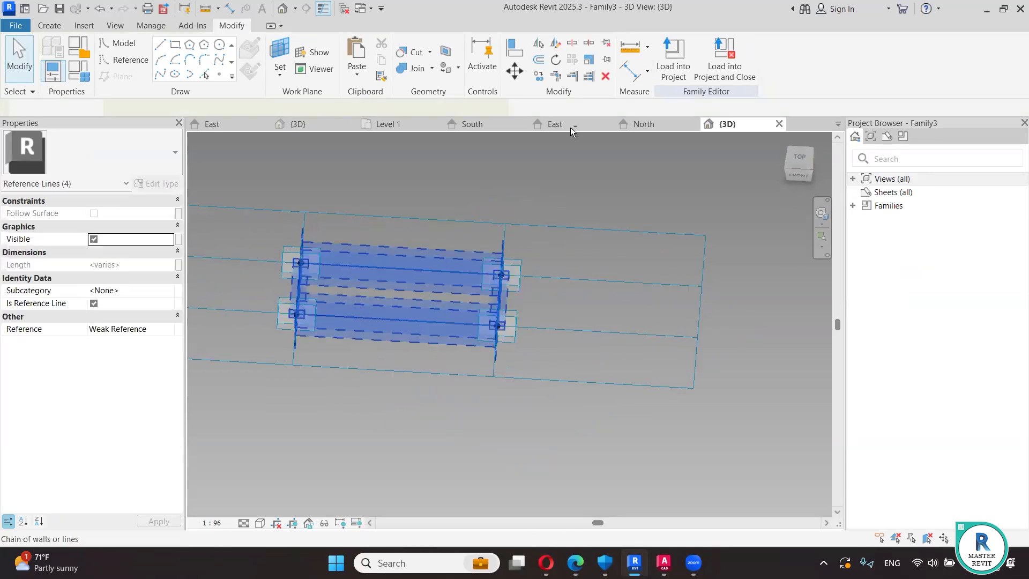
{"action": "left_click", "coordinate": [689, 73]}
{"action": "left_click", "coordinate": [678, 97]}
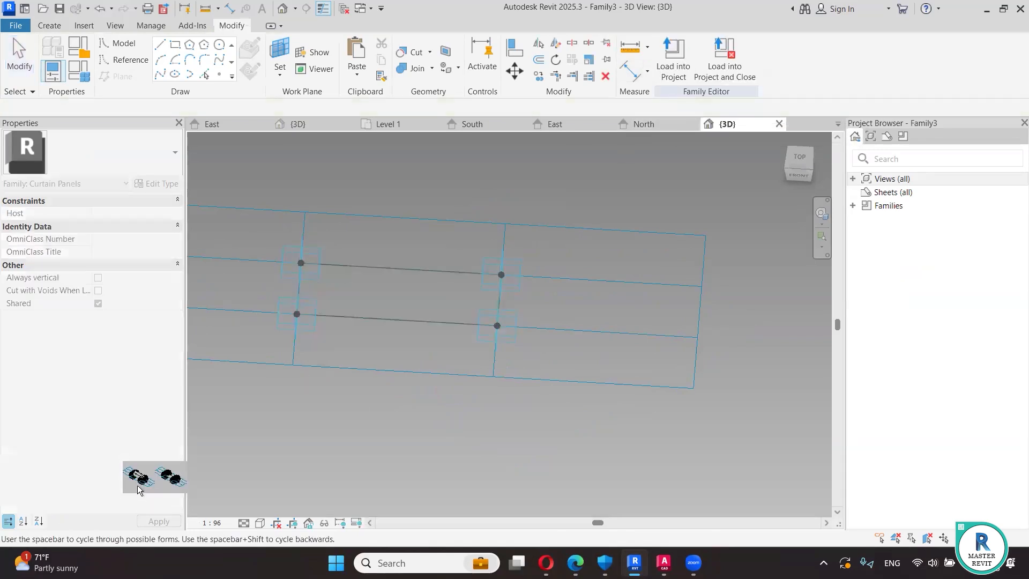
{"action": "left_click", "coordinate": [141, 480]}
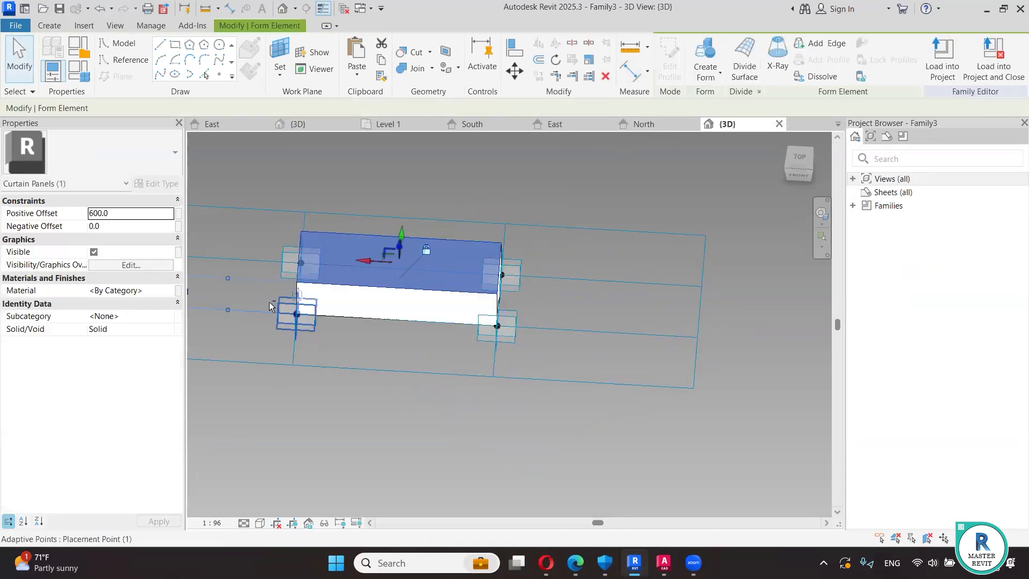
- Set the panel form's thickness to 40 mm
{"action": "middle_click_drag", "start_coordinate": [437, 309], "coordinate": [546, 300]}
{"action": "left_click", "coordinate": [317, 290]}
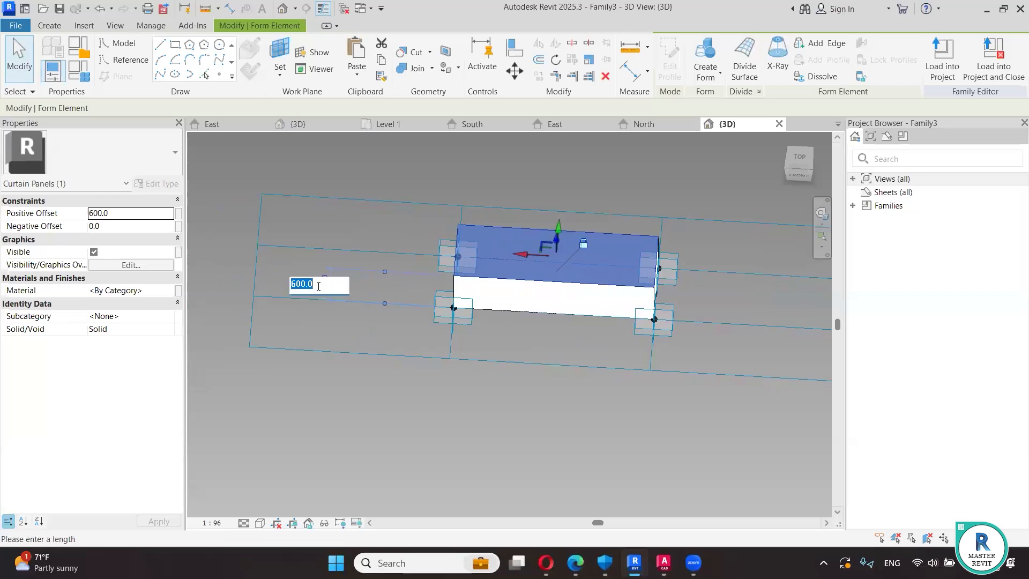
{"action": "type", "text": "40"}
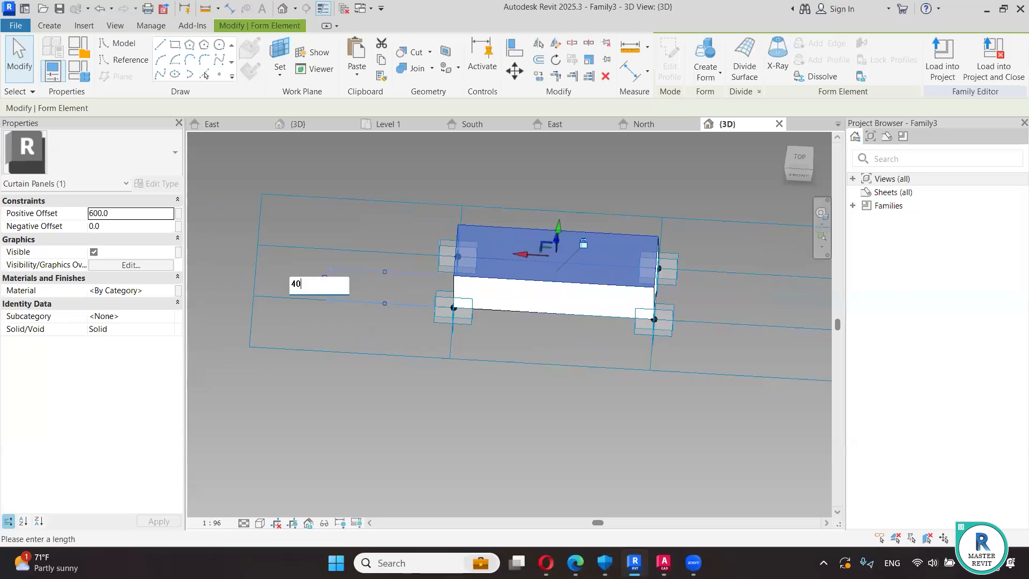
{"action": "key", "text": "Return"}
{"action": "left_click", "coordinate": [552, 406]}
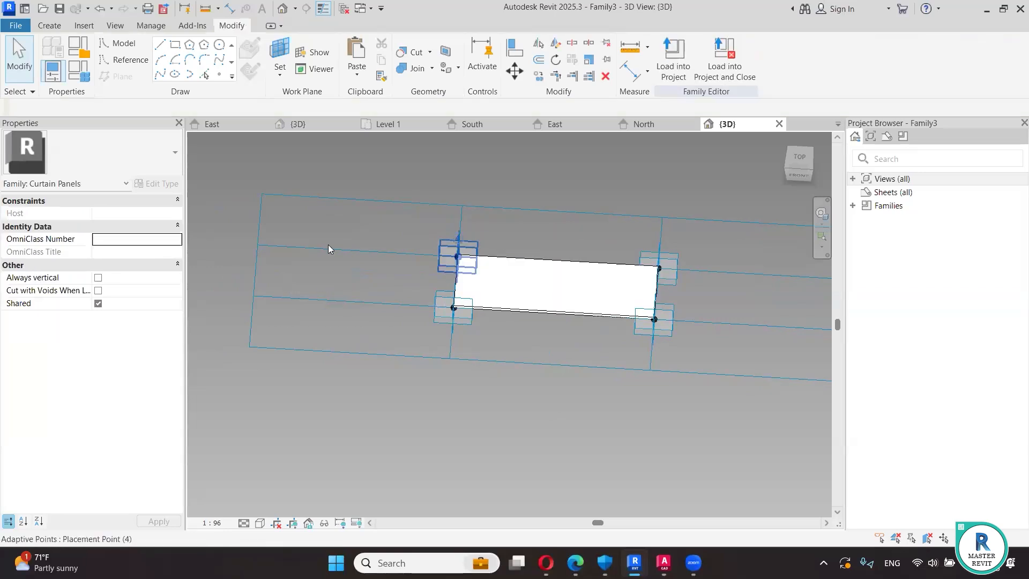
- Create a new material for the panel form and name it "panel gold"
{"action": "left_click", "coordinate": [541, 312]}
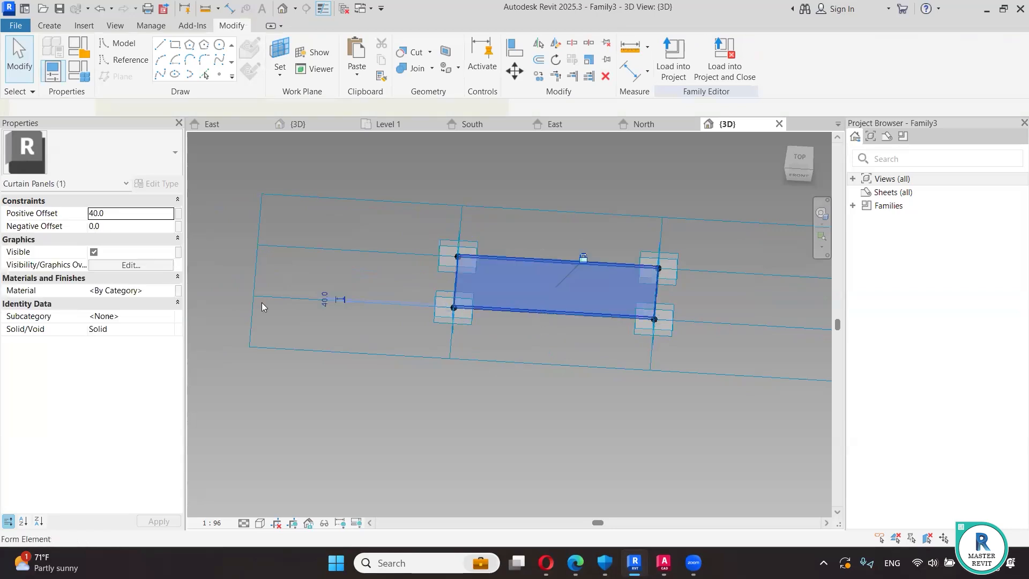
{"action": "left_click", "coordinate": [173, 293]}
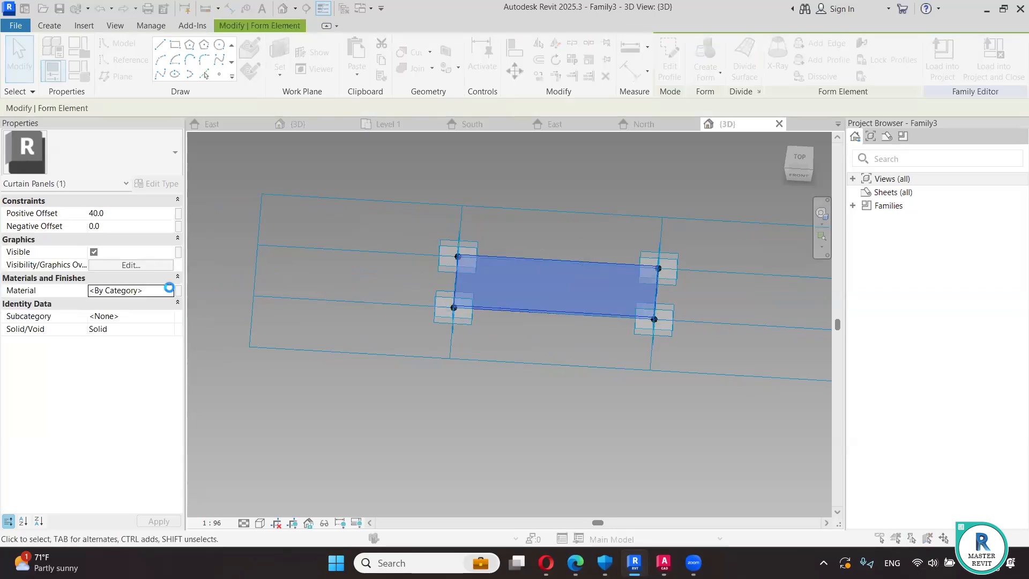
{"action": "left_click", "coordinate": [171, 291]}
{"action": "left_click", "coordinate": [126, 396]}
{"action": "left_click", "coordinate": [135, 413]}
{"action": "right_click", "coordinate": [161, 246]}
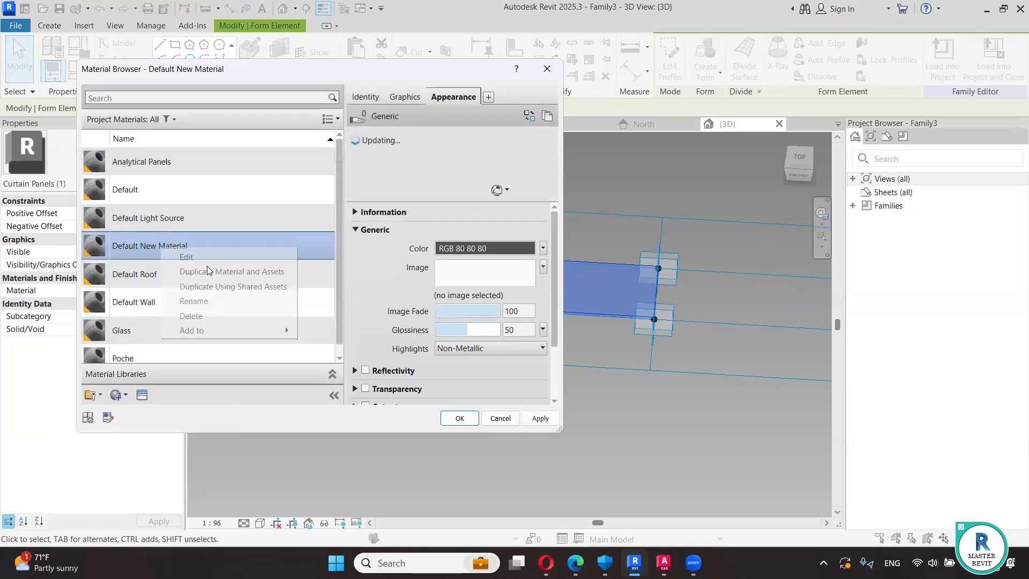
{"action": "left_click", "coordinate": [213, 299]}
{"action": "type", "text": "pa"}
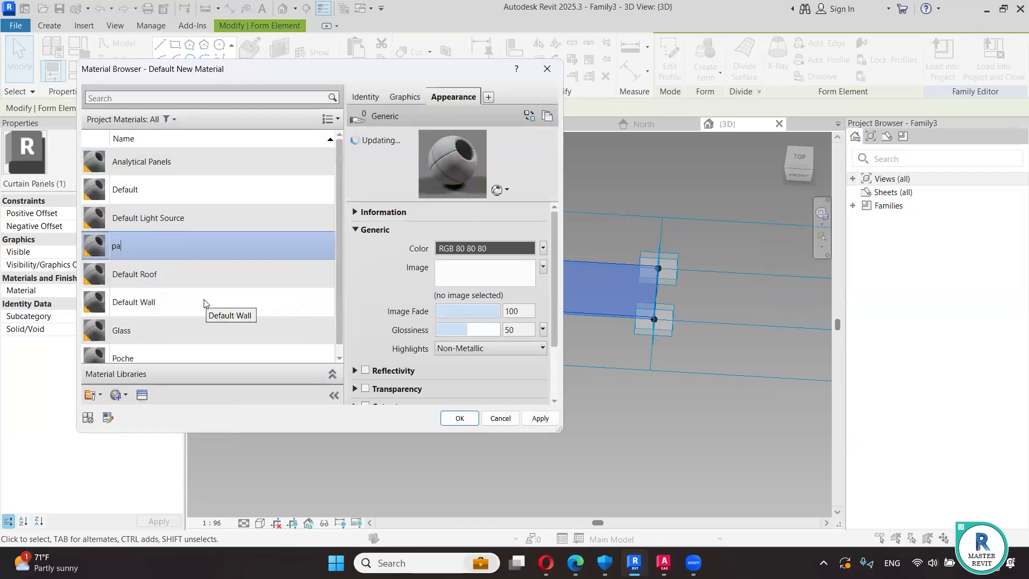
{"action": "type", "text": "nel gold"}
- Replace the panel gold material's appearance asset with Brass - Satin from the Metal appearance library and assign the material to the panel form
{"action": "left_click", "coordinate": [529, 116]}
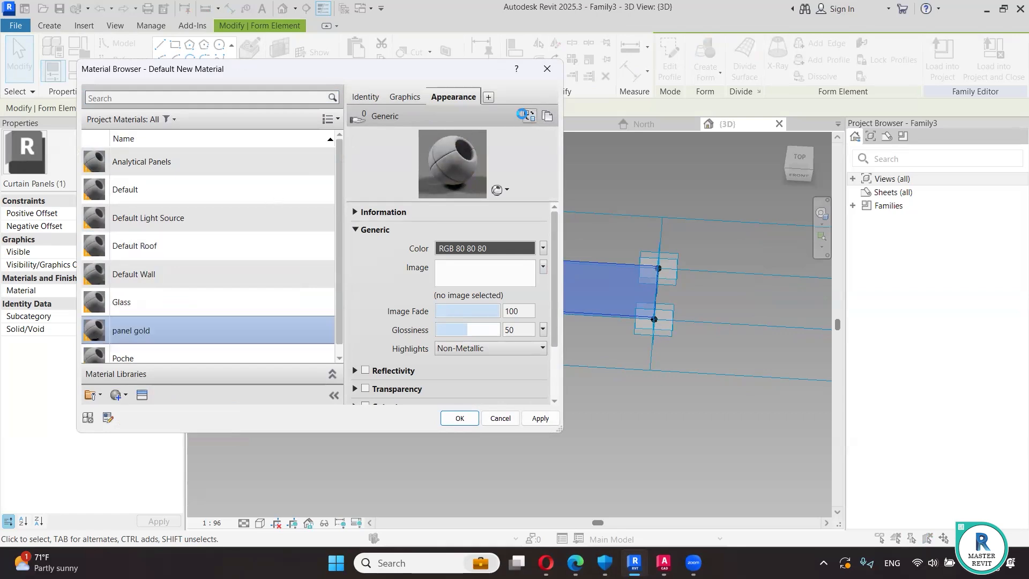
{"action": "left_click", "coordinate": [577, 167]}
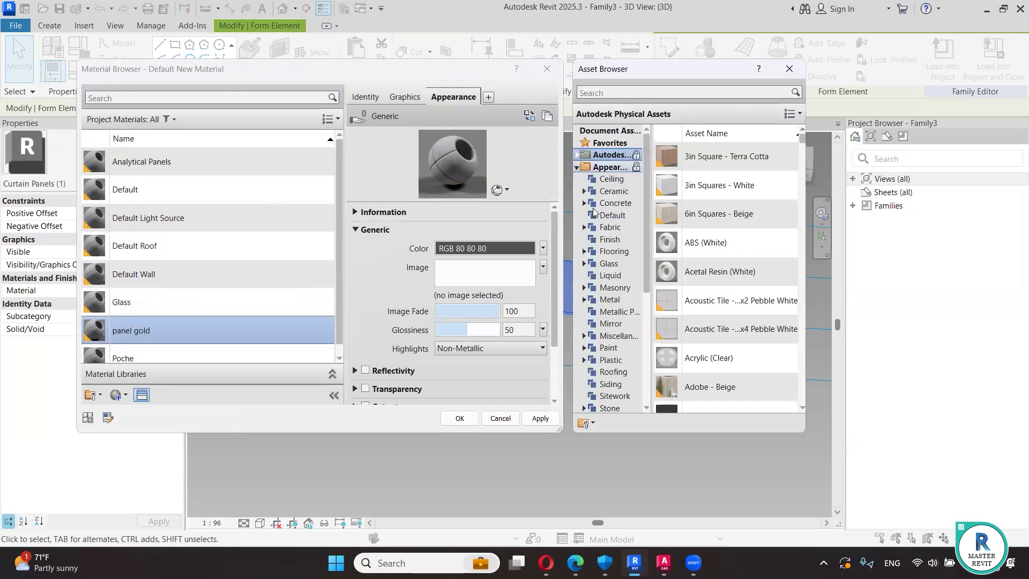
{"action": "scroll", "coordinate": [624, 383], "scroll_direction": "down", "scroll_amount": 2}
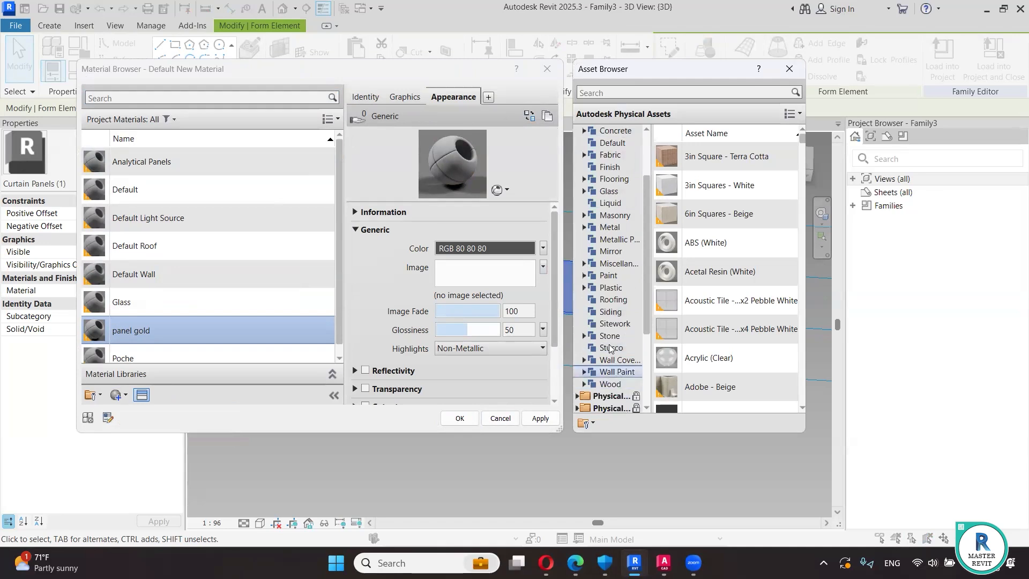
{"action": "left_click", "coordinate": [621, 226]}
{"action": "scroll", "coordinate": [730, 268], "scroll_direction": "down", "scroll_amount": 5}
{"action": "scroll", "coordinate": [733, 321], "scroll_direction": "down", "scroll_amount": 6}
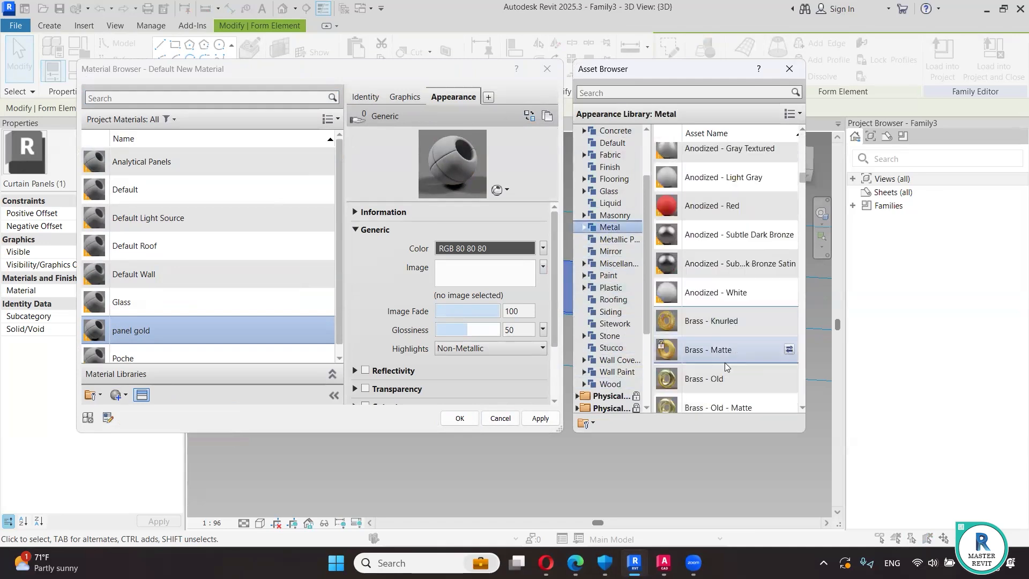
{"action": "double_click", "coordinate": [718, 392]}
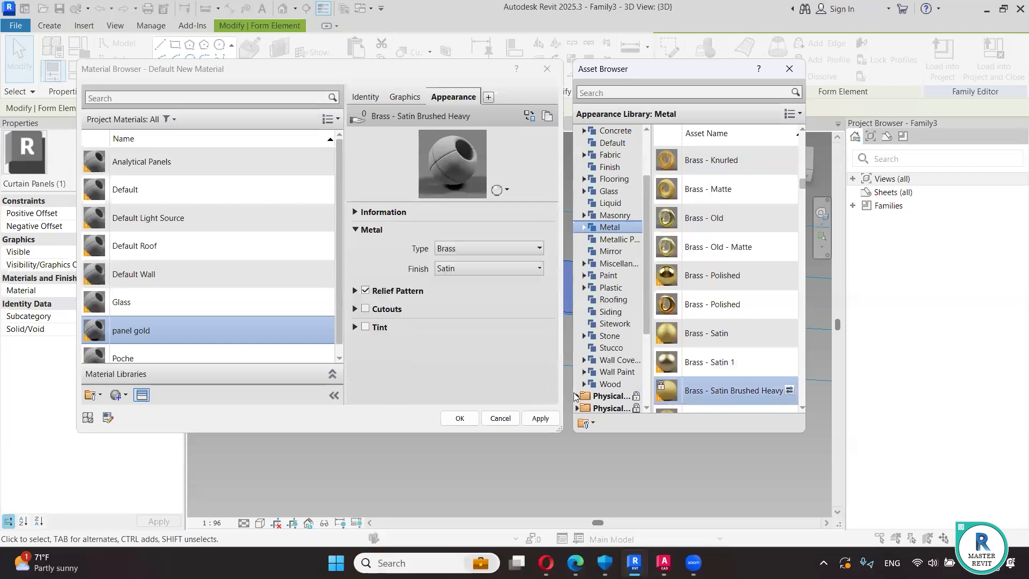
{"action": "double_click", "coordinate": [743, 340]}
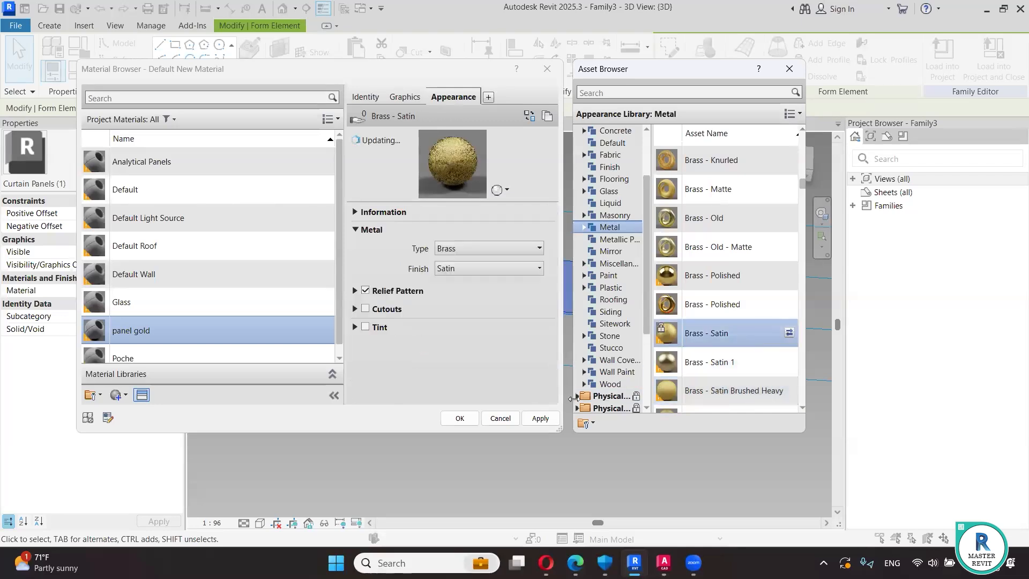
{"action": "left_click", "coordinate": [539, 417]}
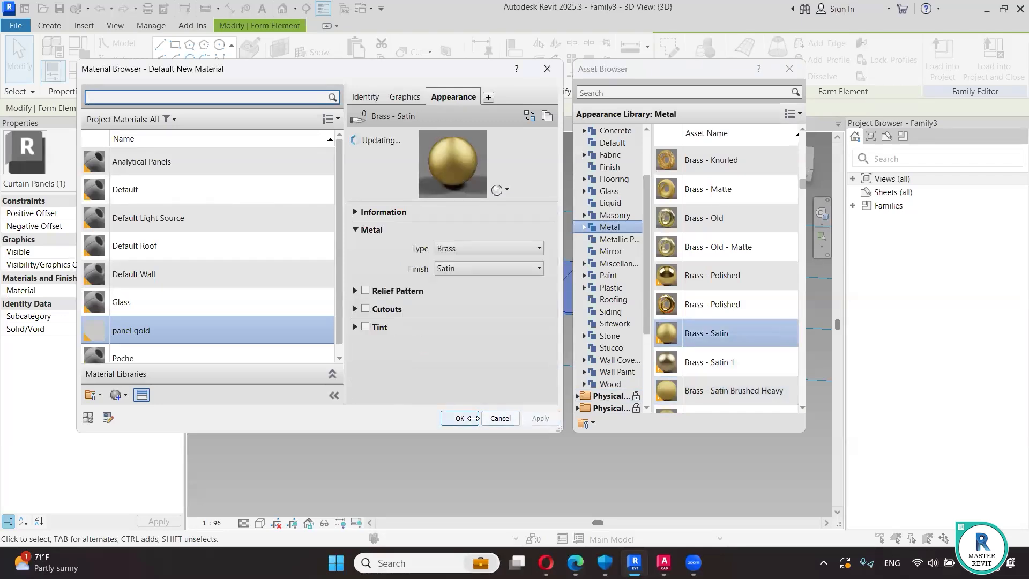
{"action": "left_click", "coordinate": [460, 418]}
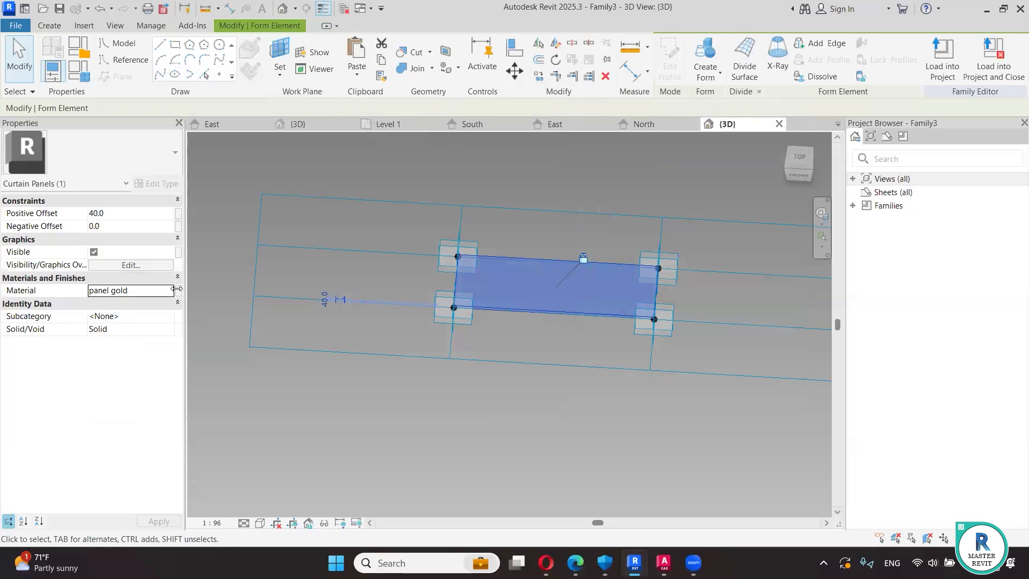
- Associate the panel form's material with a new type family parameter named "panel mat"
{"action": "left_click", "coordinate": [177, 290]}
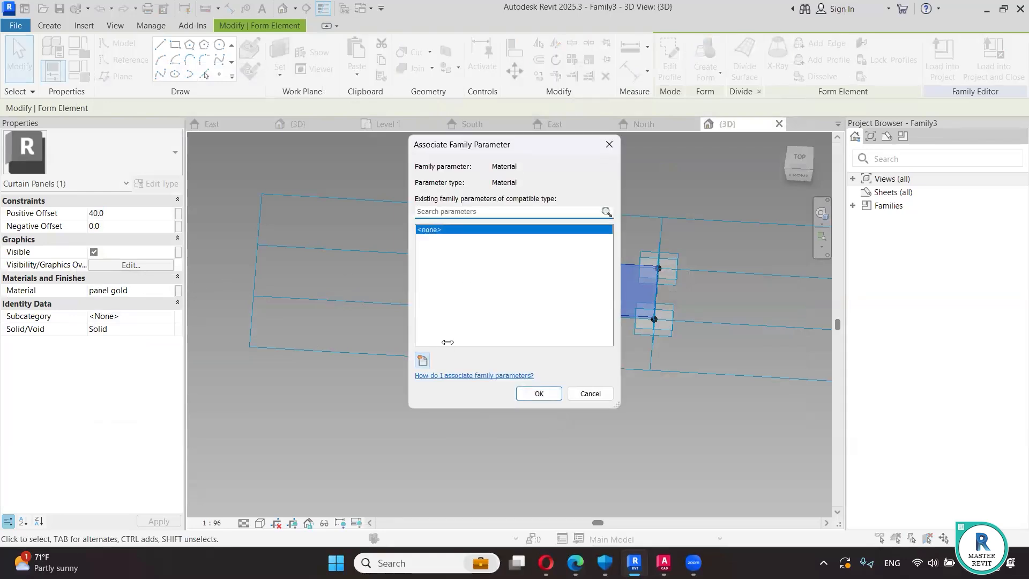
{"action": "left_click", "coordinate": [422, 359]}
{"action": "type", "text": "panel mat"}
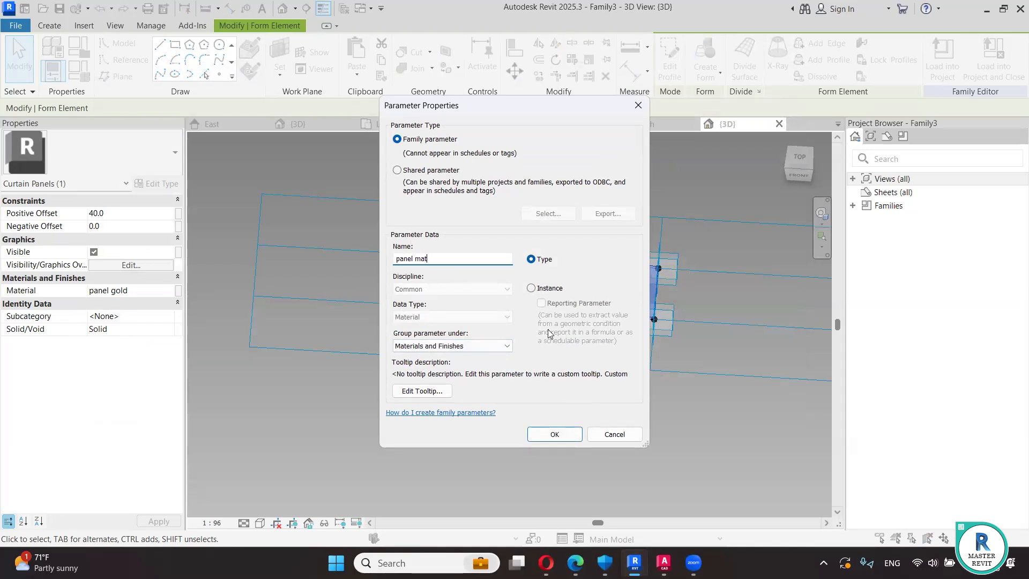
{"action": "left_click", "coordinate": [559, 433]}
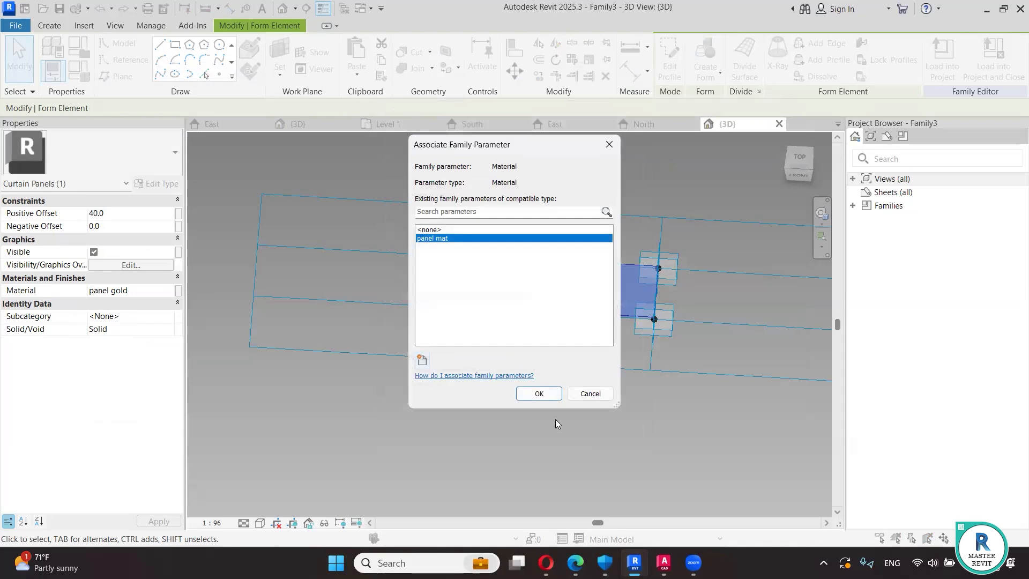
{"action": "left_click", "coordinate": [540, 394]}
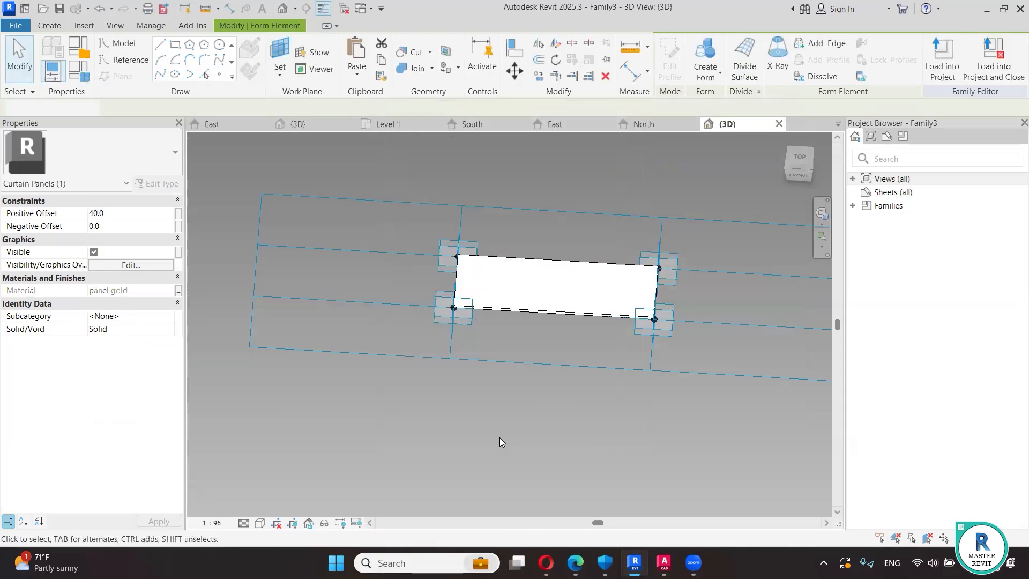
- Deselect the panel form and change the 3D view's visual style to display its gold material
{"action": "left_click", "coordinate": [499, 437]}
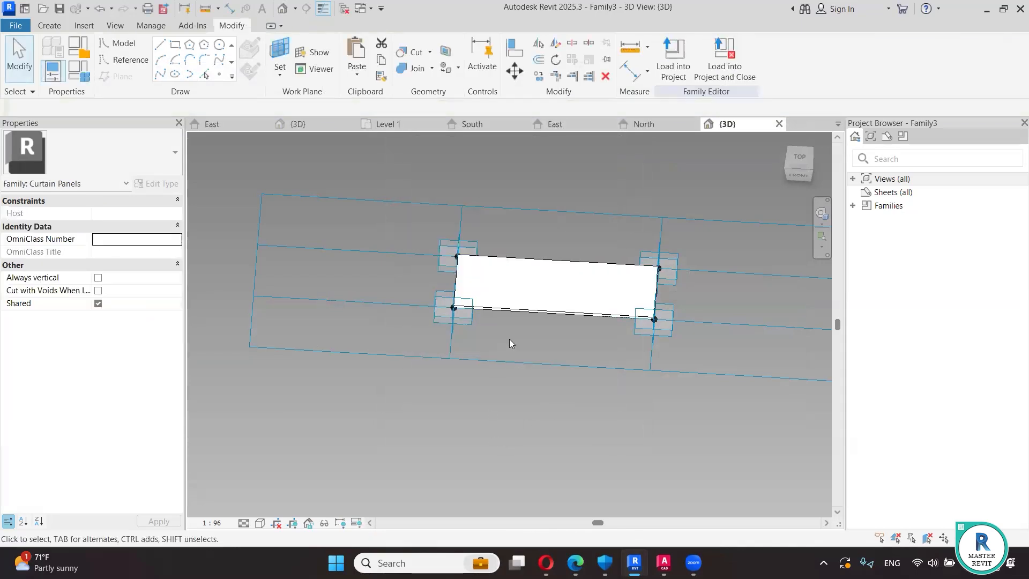
{"action": "left_click", "coordinate": [259, 523]}
{"action": "left_click", "coordinate": [279, 445]}
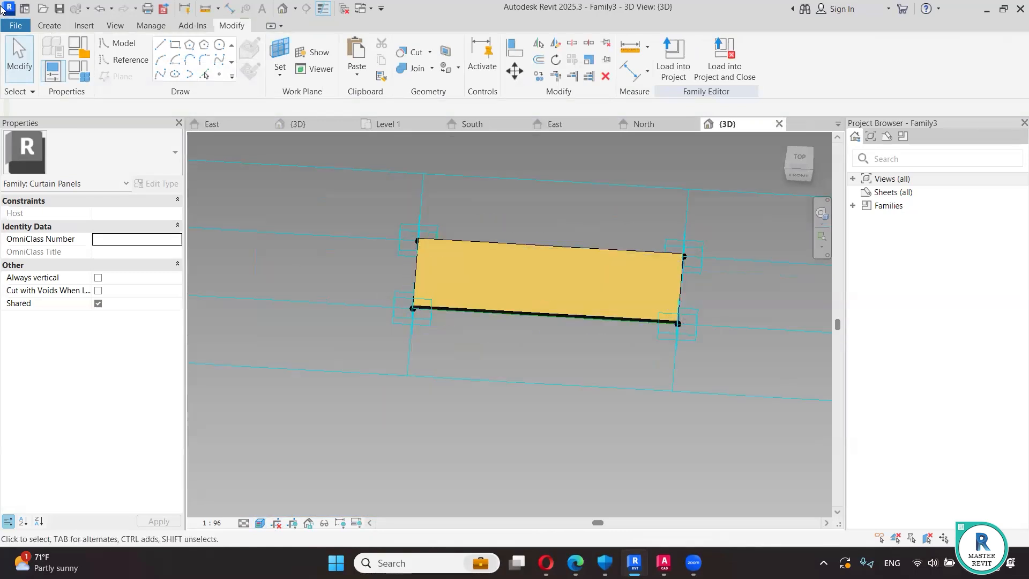
{"action": "left_click", "coordinate": [10, 25]}
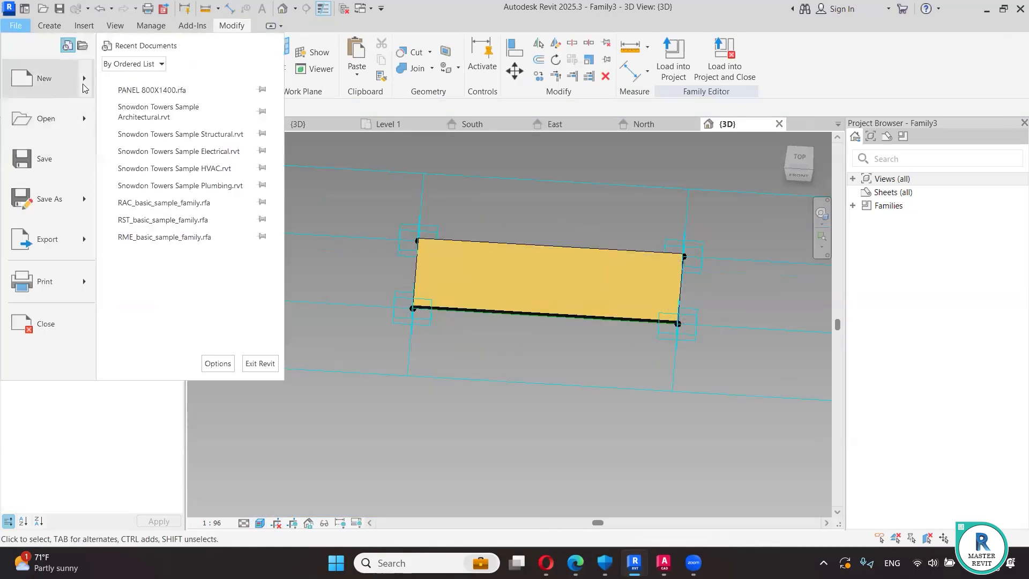
{"action": "mouse_move", "coordinate": [49, 78]}
{"action": "left_click", "coordinate": [343, 211]}
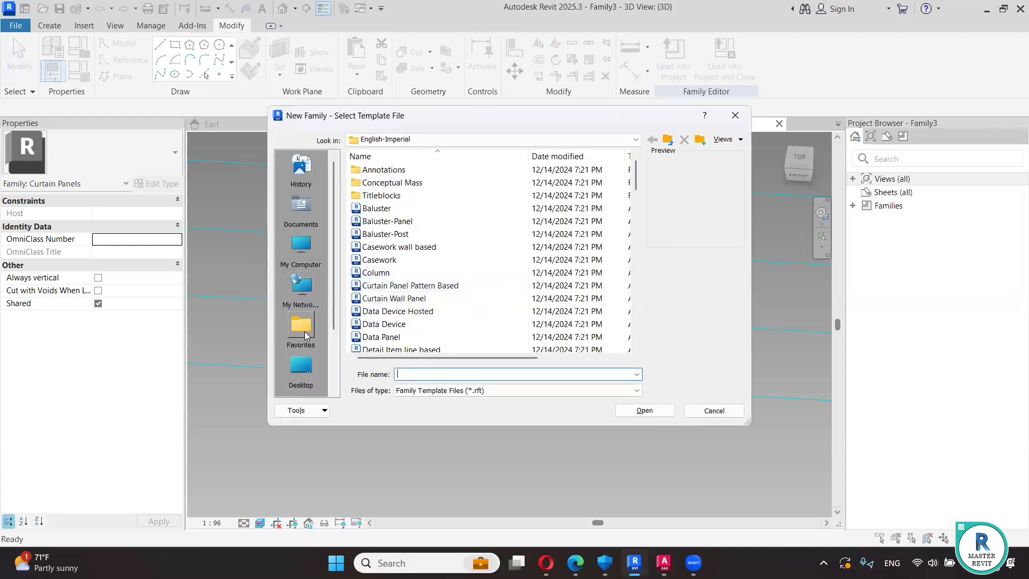
{"action": "left_click", "coordinate": [301, 367]}
{"action": "scroll", "coordinate": [382, 312], "scroll_direction": "down", "scroll_amount": 2}
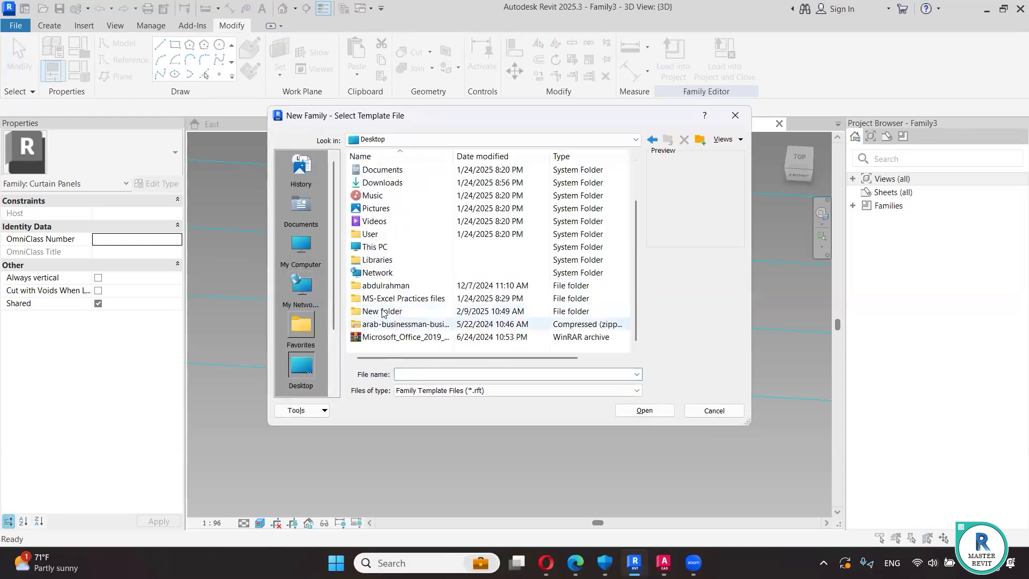
{"action": "double_click", "coordinate": [383, 311]}
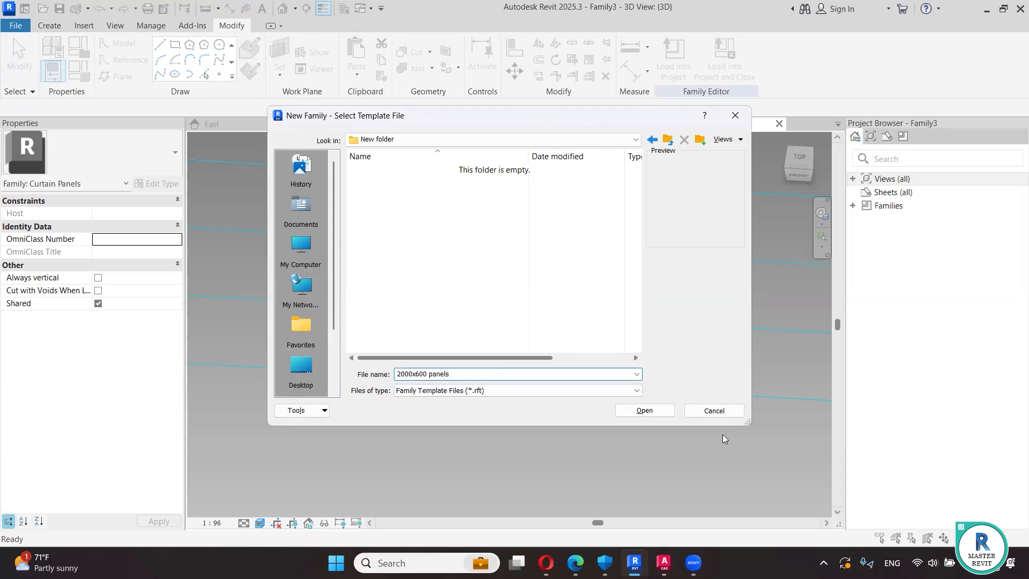
{"action": "left_click", "coordinate": [645, 411]}
{"action": "left_click", "coordinate": [589, 303]}
{"action": "left_click", "coordinate": [549, 393]}
{"action": "left_click", "coordinate": [531, 335]}
{"action": "left_click", "coordinate": [713, 410]}
- Save the panel family as "2000x600" in New folder on the Desktop
{"action": "left_click", "coordinate": [11, 26]}
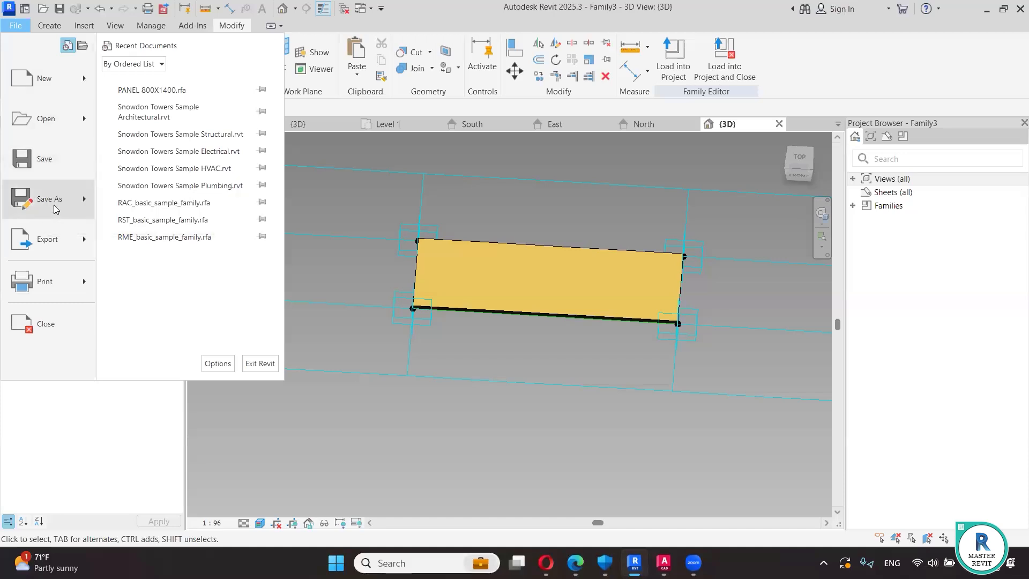
{"action": "left_click", "coordinate": [69, 165]}
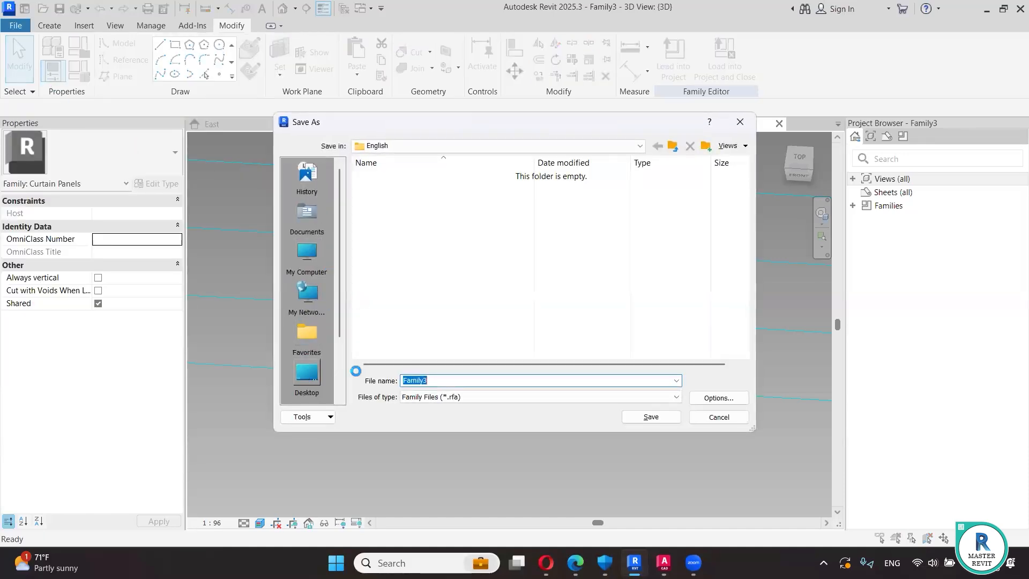
{"action": "left_click", "coordinate": [403, 332]}
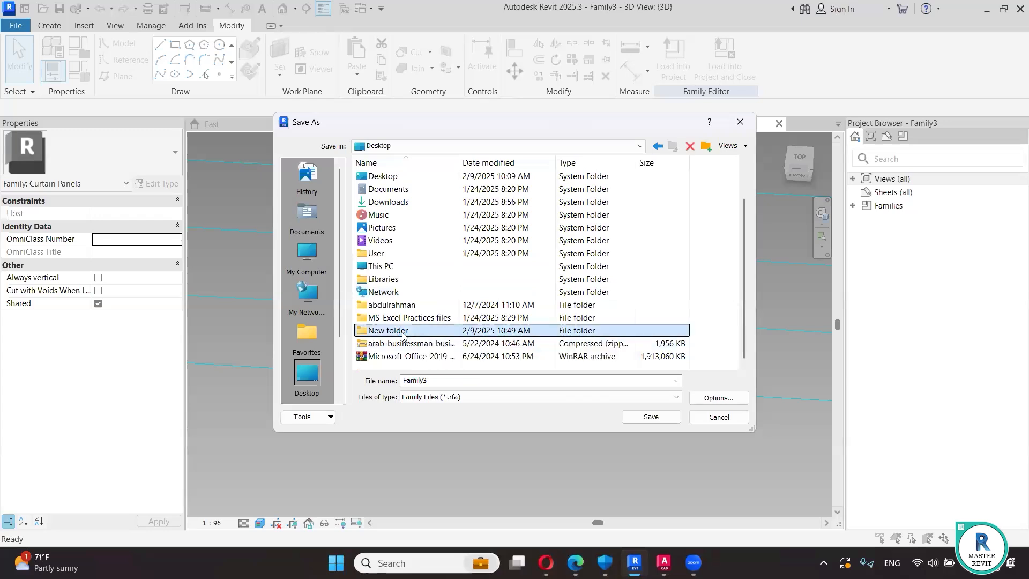
{"action": "double_click", "coordinate": [403, 332]}
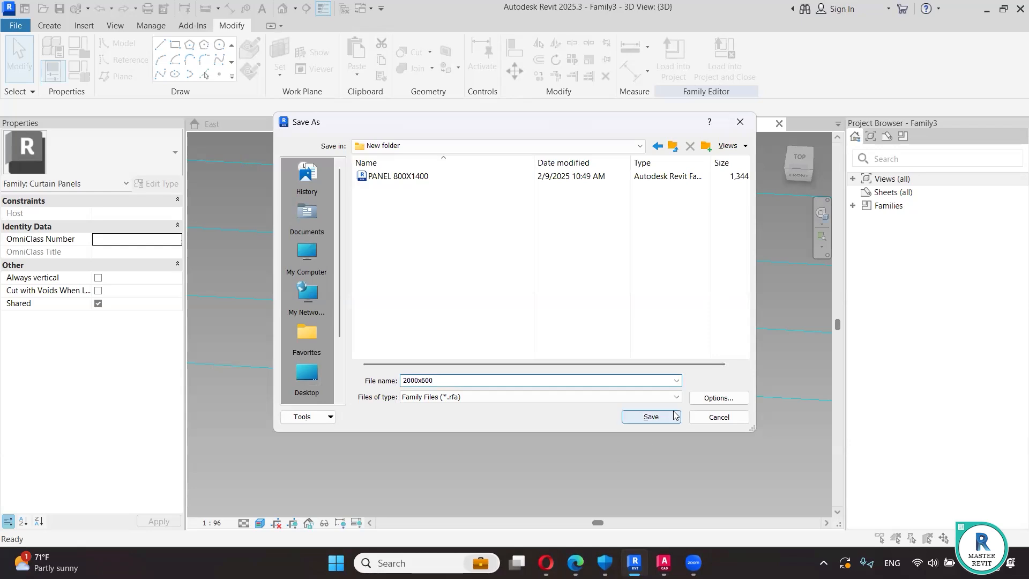
{"action": "left_click", "coordinate": [650, 416]}
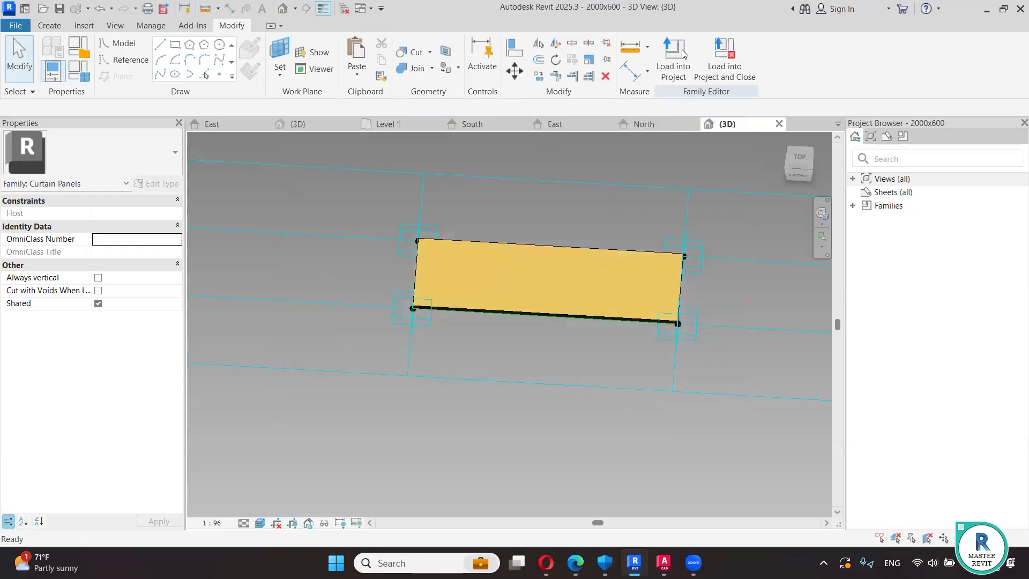
- Load the 2000x600 panel family into Project1 and dismiss the save reminder without saving
{"action": "left_click", "coordinate": [672, 69]}
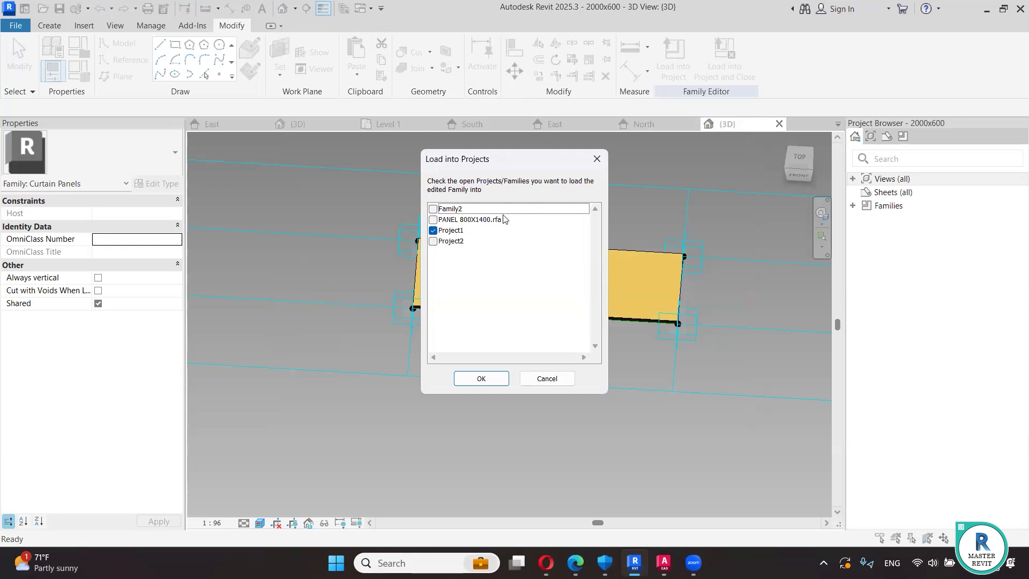
{"action": "left_click", "coordinate": [501, 377]}
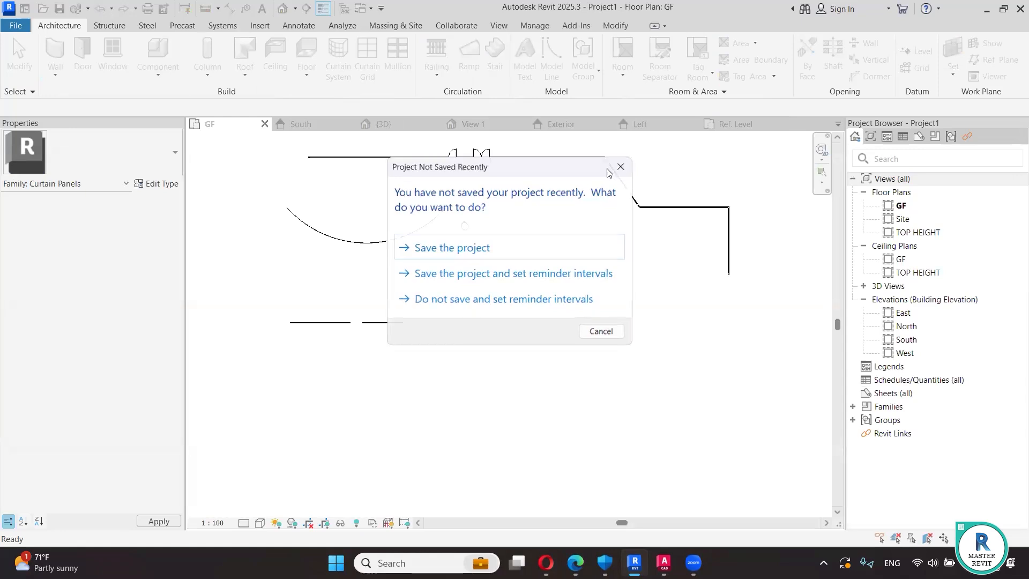
{"action": "left_click", "coordinate": [621, 166]}
- Go through the open views and close the leftover Exterior, Project1 {3D} and PANEL 800X1400 Ref. Level views
{"action": "left_click", "coordinate": [743, 124]}
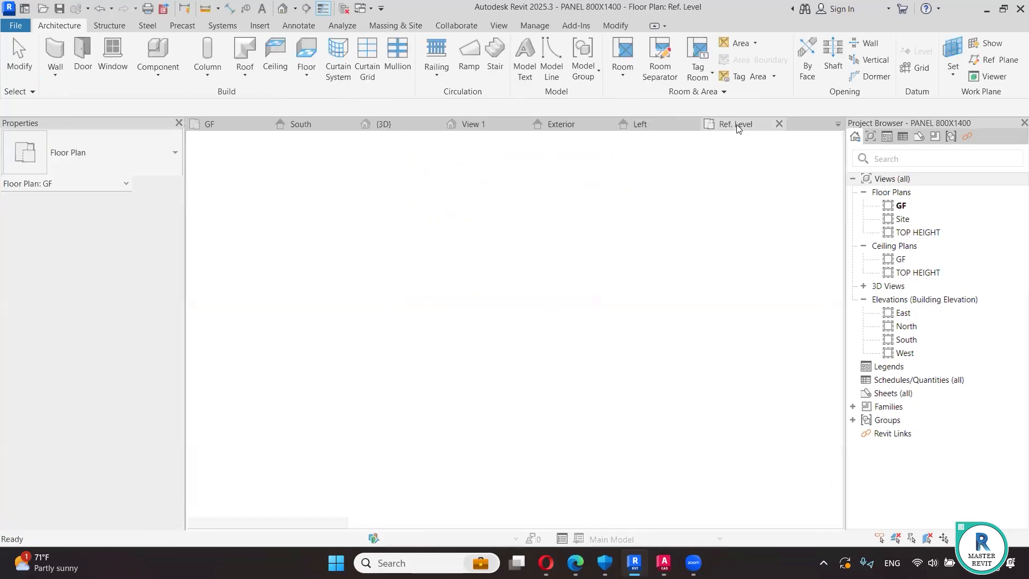
{"action": "left_click", "coordinate": [837, 125]}
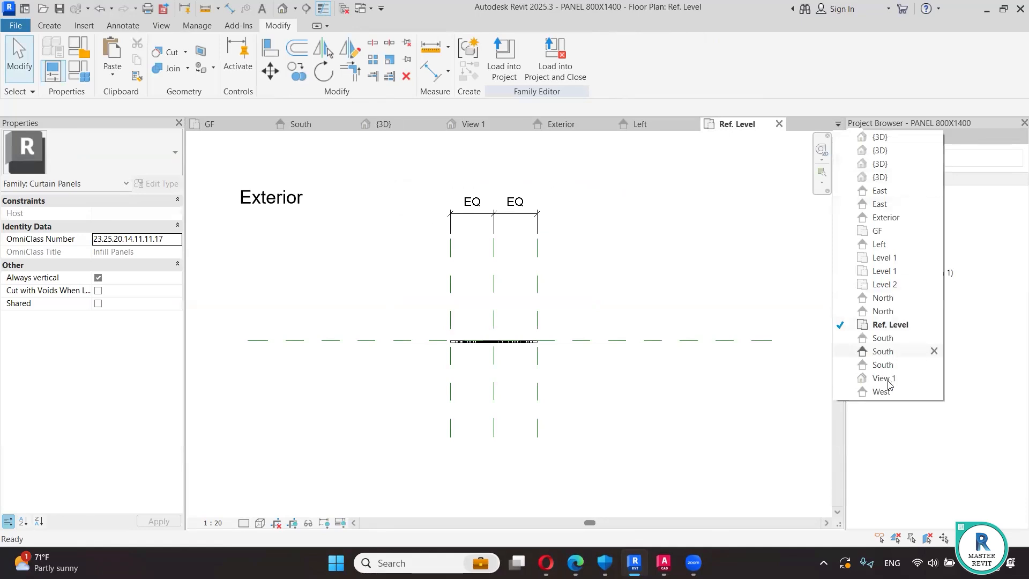
{"action": "left_click", "coordinate": [881, 391]}
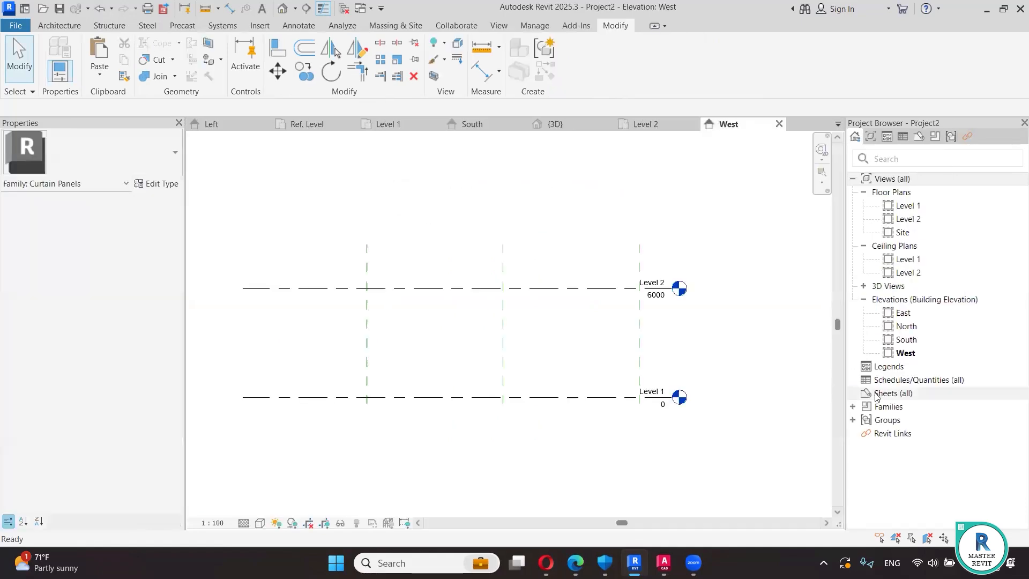
{"action": "left_click", "coordinate": [593, 336]}
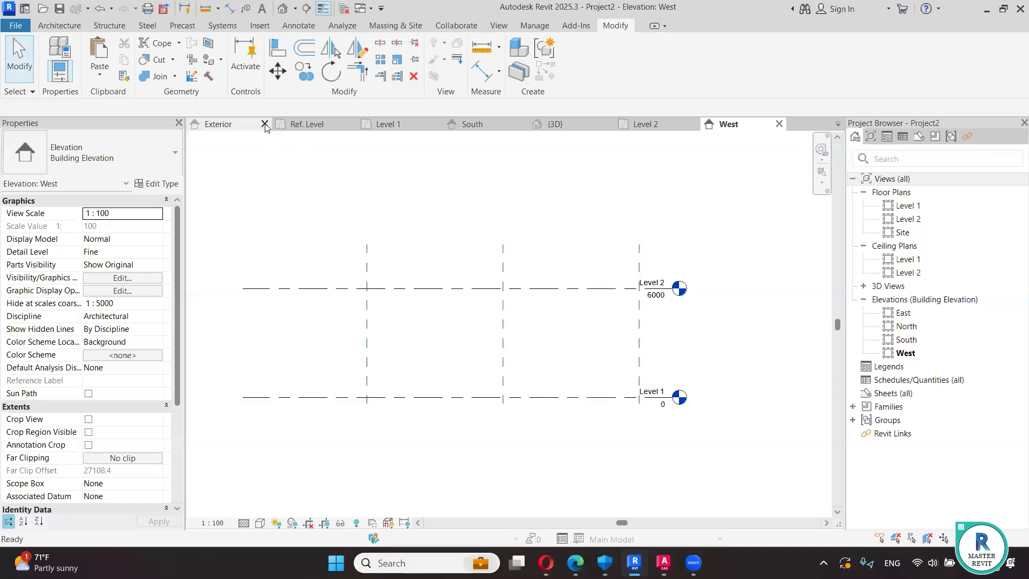
{"action": "left_click", "coordinate": [234, 126]}
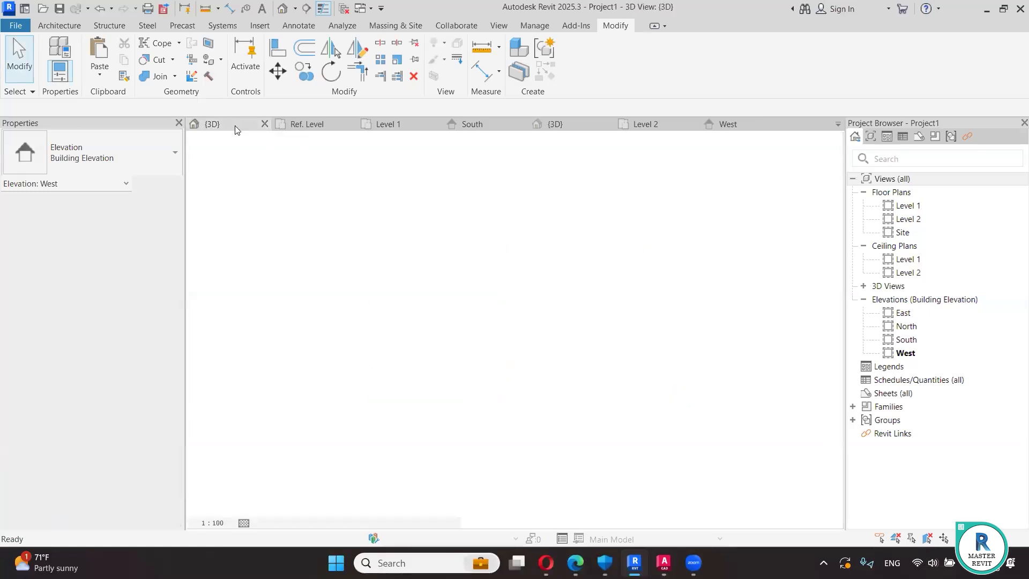
{"action": "left_click", "coordinate": [264, 125]}
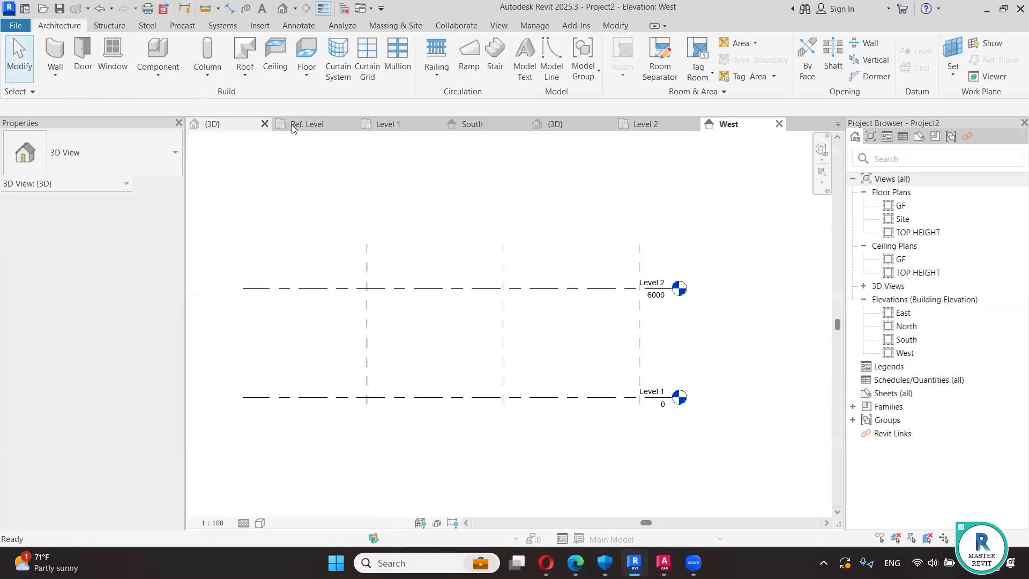
{"action": "left_click", "coordinate": [293, 125]}
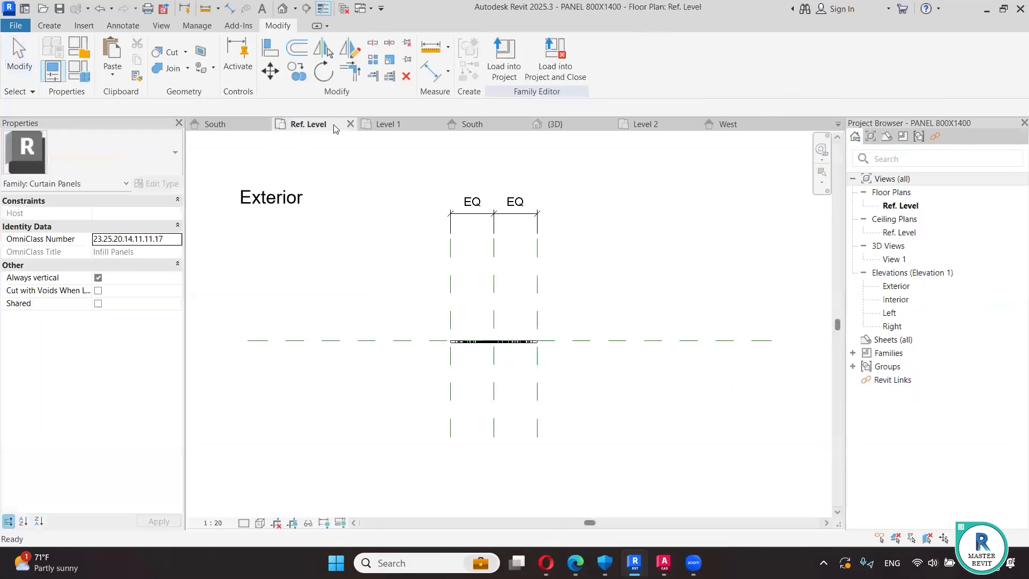
{"action": "left_click", "coordinate": [350, 126]}
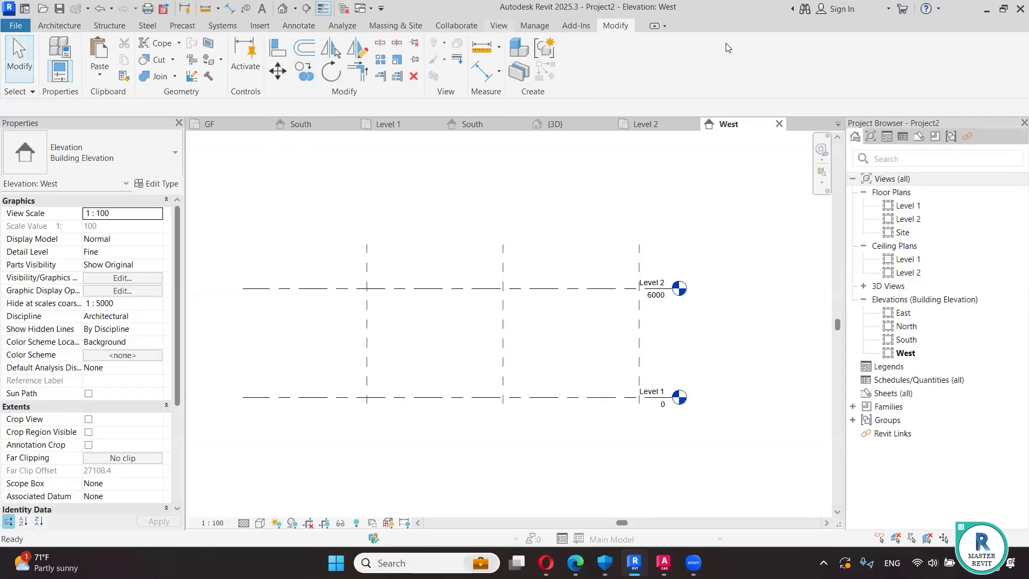
- Close all inactive views and switch to the 3D view of the mass family Family2
{"action": "left_click", "coordinate": [498, 25]}
{"action": "left_click", "coordinate": [869, 59]}
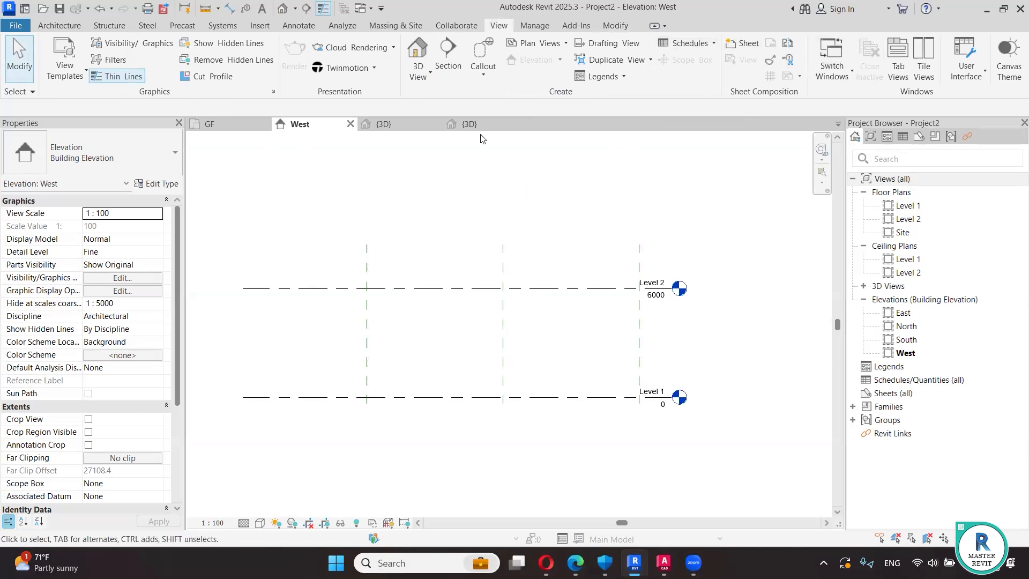
{"action": "left_click", "coordinate": [403, 125]}
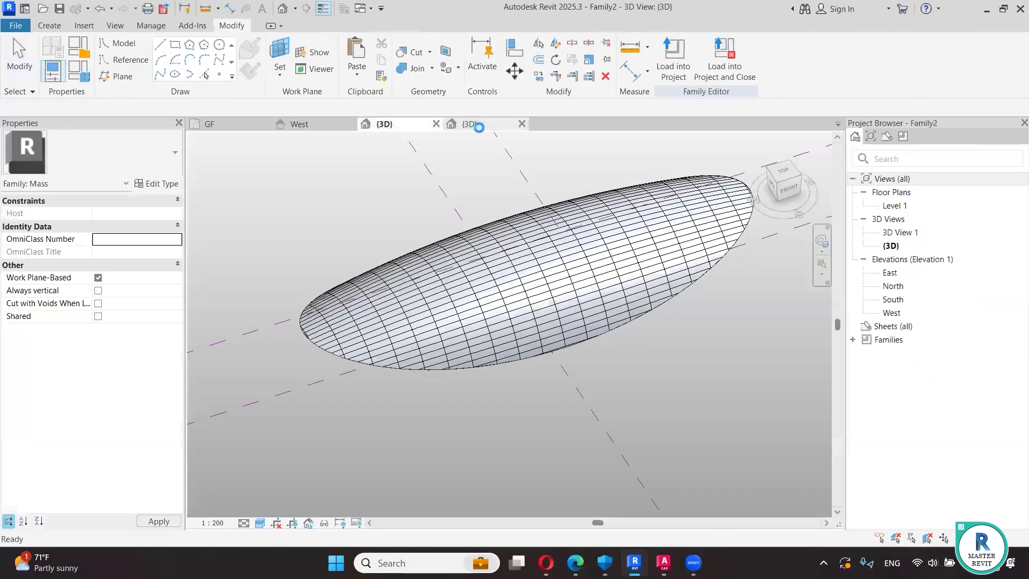
- Close the remaining West and GF project views, discarding the unsaved changes to Project2 and Project1
{"action": "left_click", "coordinate": [474, 125]}
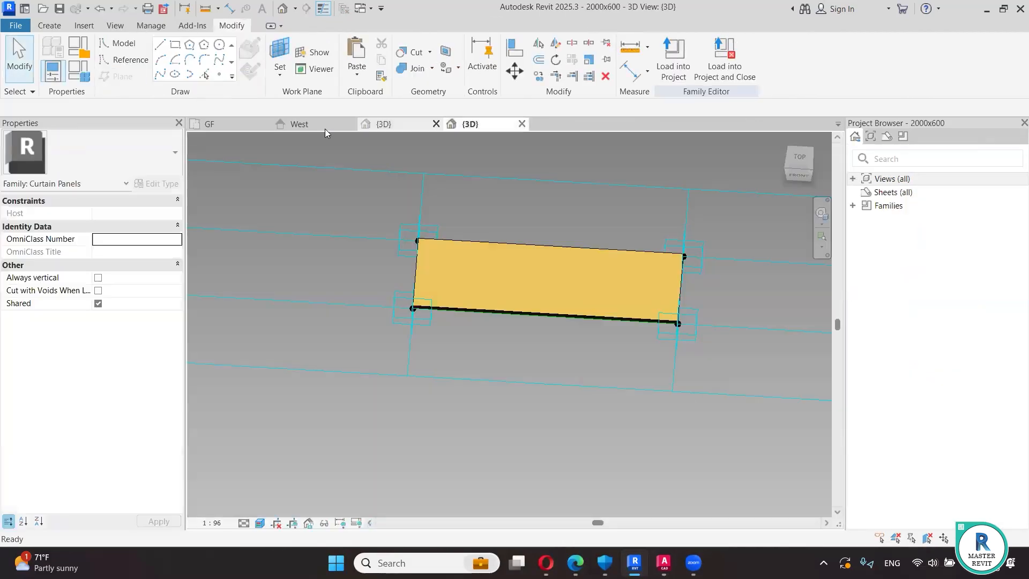
{"action": "left_click", "coordinate": [350, 123]}
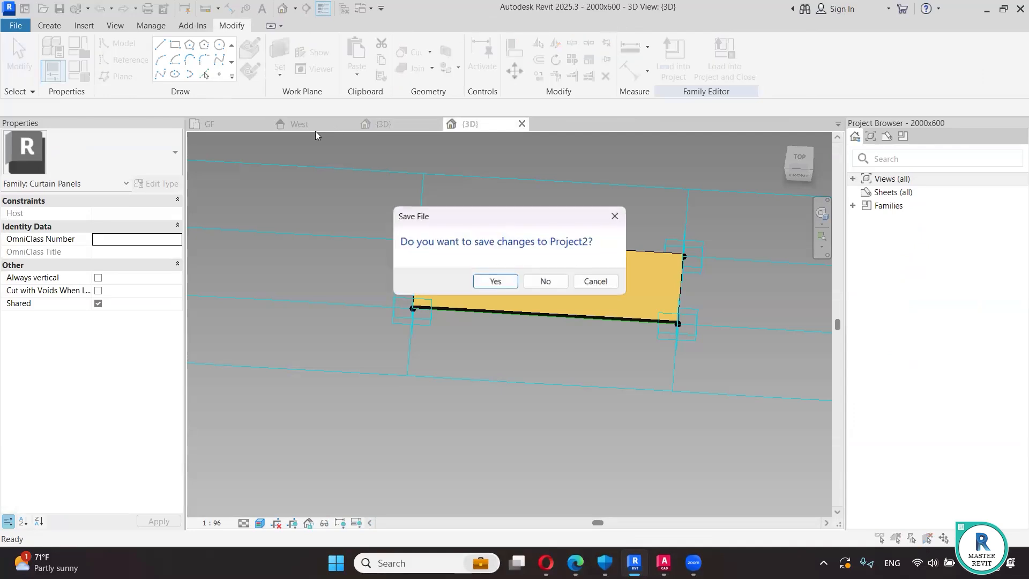
{"action": "left_click", "coordinate": [528, 279]}
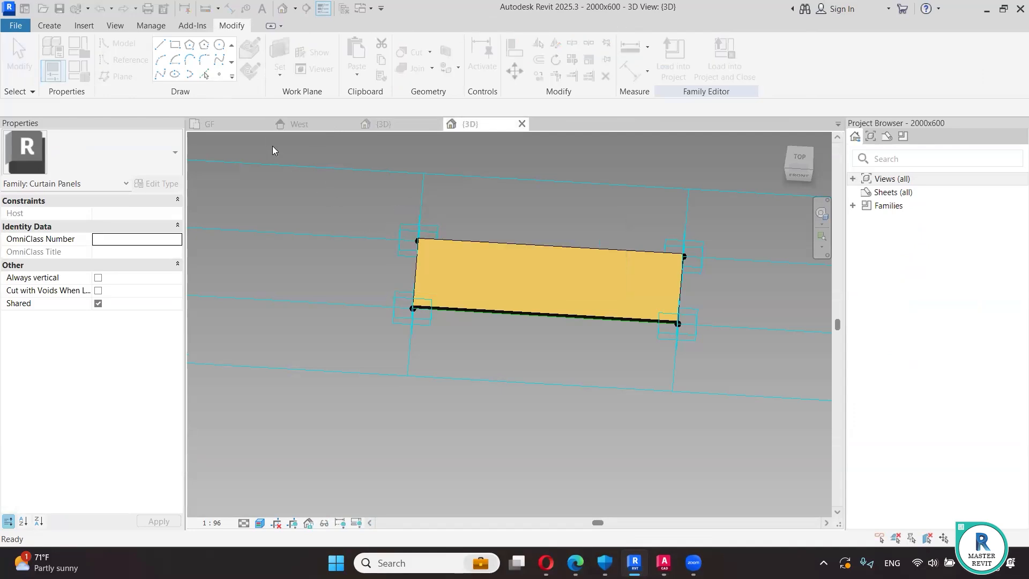
{"action": "left_click", "coordinate": [265, 124]}
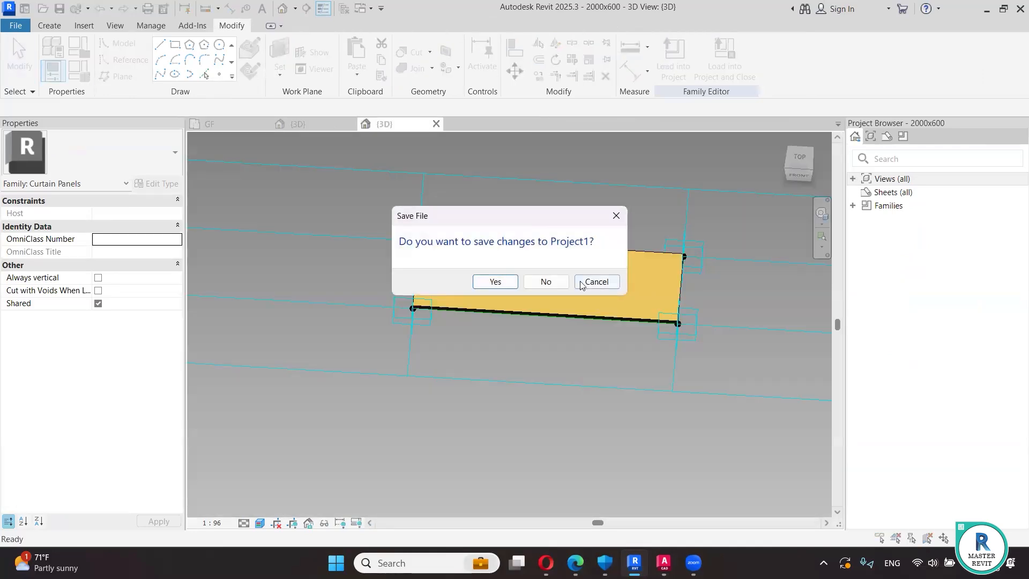
{"action": "left_click", "coordinate": [544, 280]}
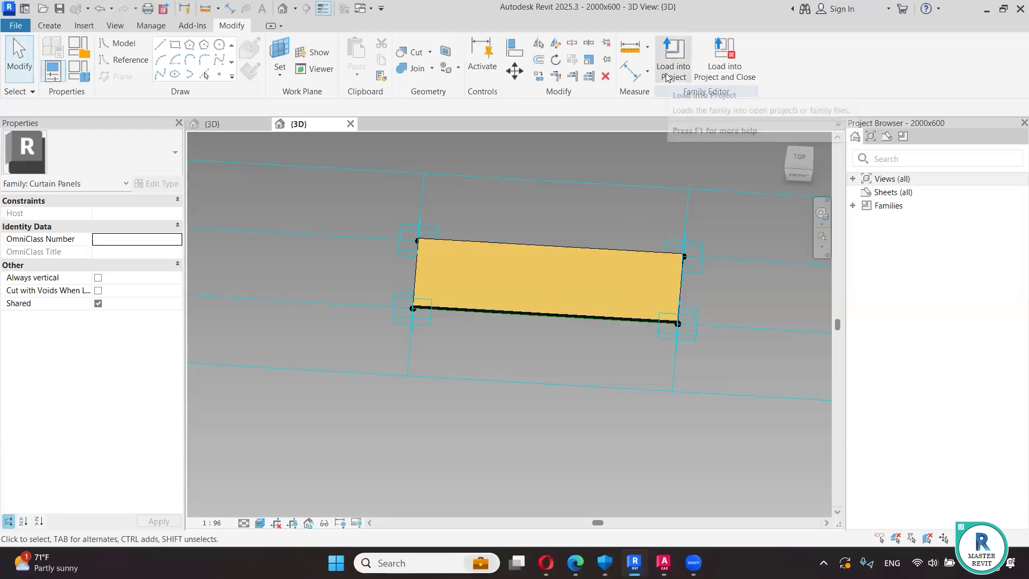
- Load the 2000x600 panel family into the Family2 mass and apply its 2000x600 type to the rectangular divided surface
{"action": "left_click", "coordinate": [670, 71]}
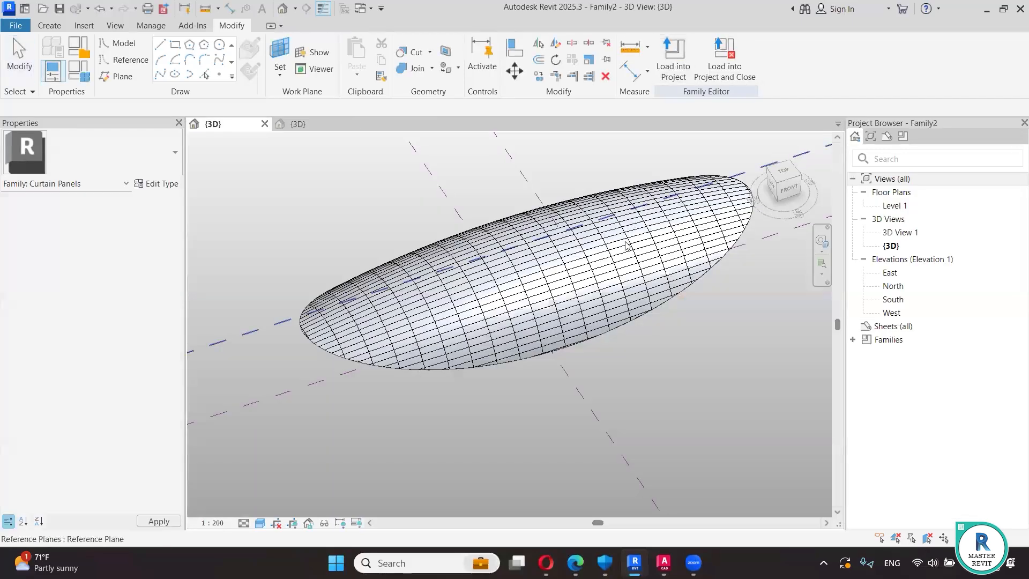
{"action": "left_click", "coordinate": [608, 304]}
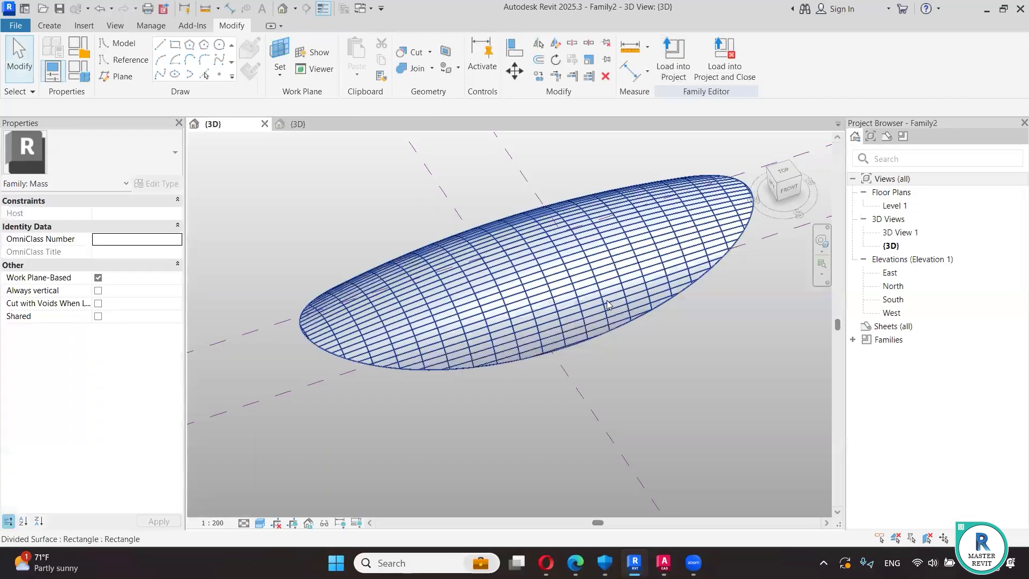
{"action": "left_click", "coordinate": [365, 325]}
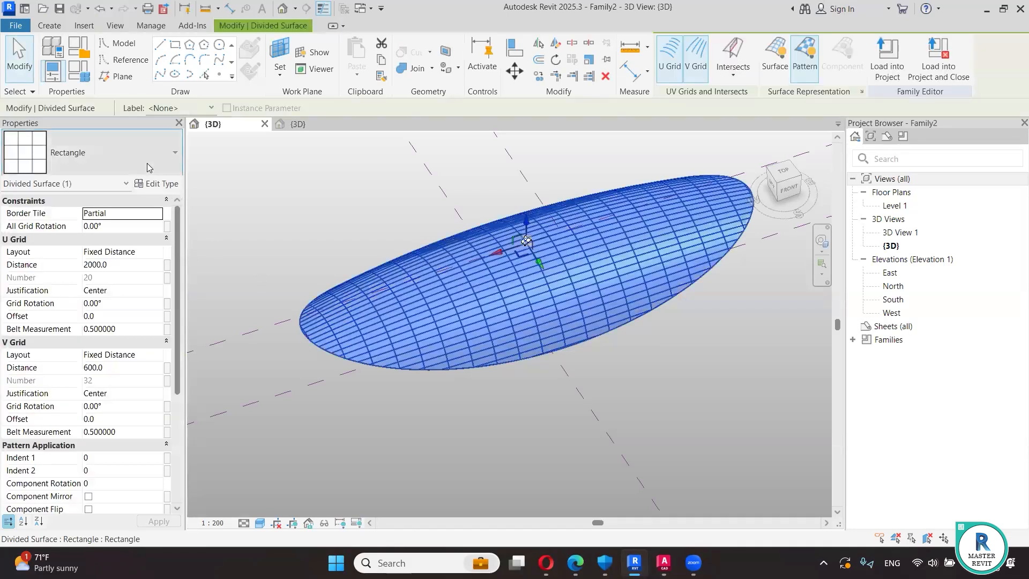
{"action": "left_click", "coordinate": [150, 166]}
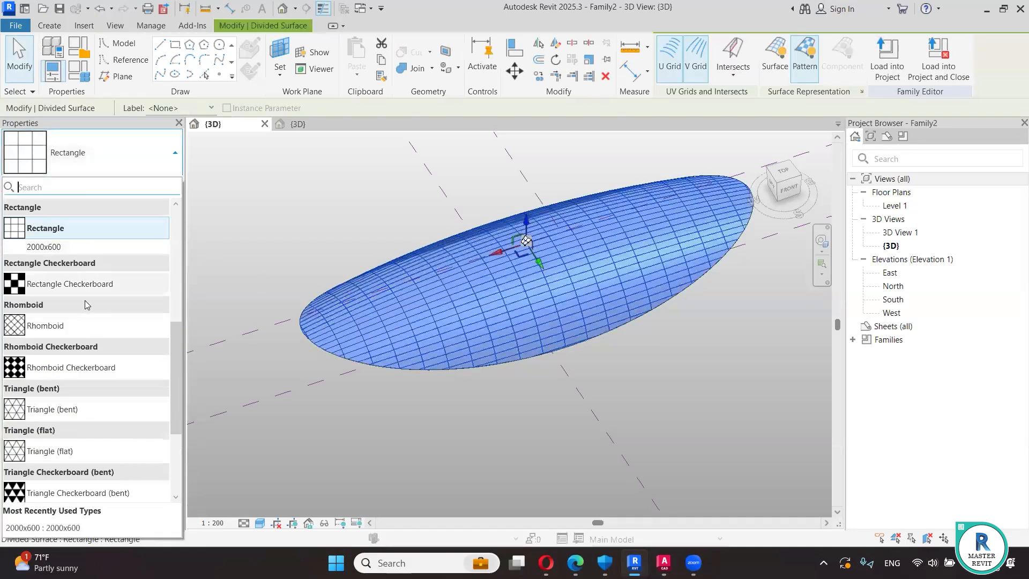
{"action": "left_click", "coordinate": [64, 248]}
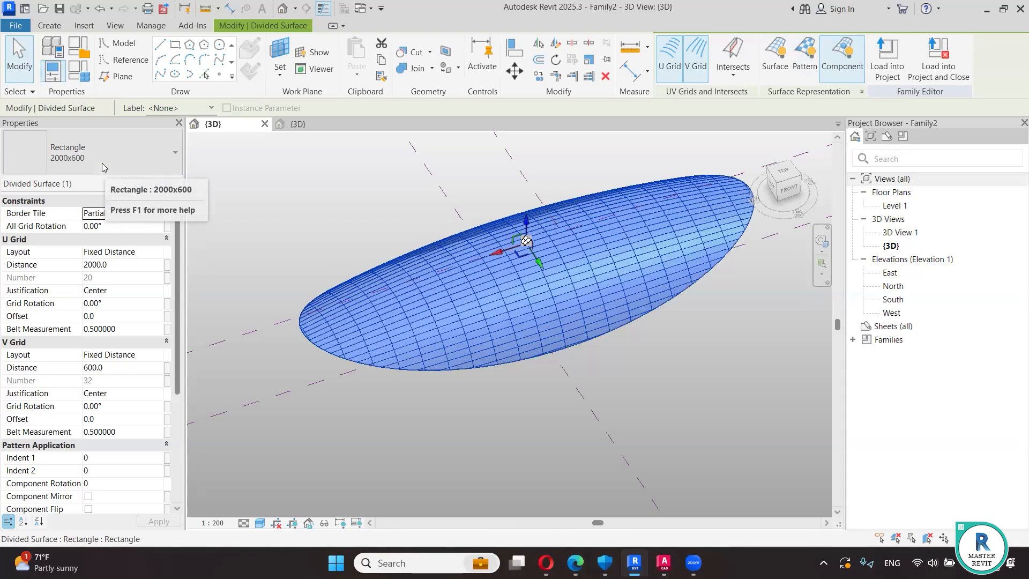
{"action": "left_click", "coordinate": [361, 255]}
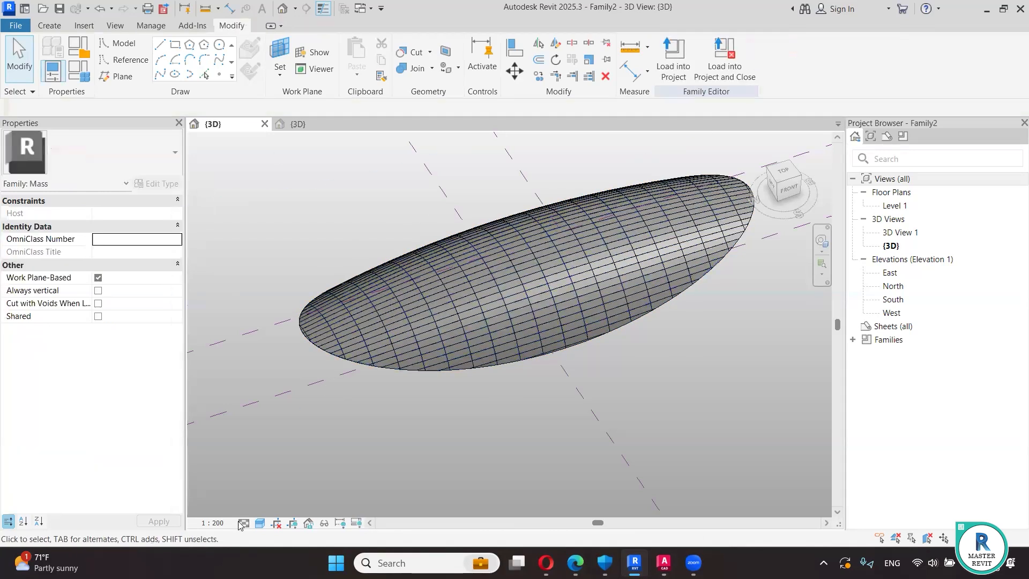
- Change the 3D view's visual style to display the panels' gold material on the mass
{"action": "left_click", "coordinate": [260, 524]}
{"action": "left_click", "coordinate": [279, 509]}
{"action": "scroll", "coordinate": [458, 245], "scroll_direction": "up", "scroll_amount": 3}
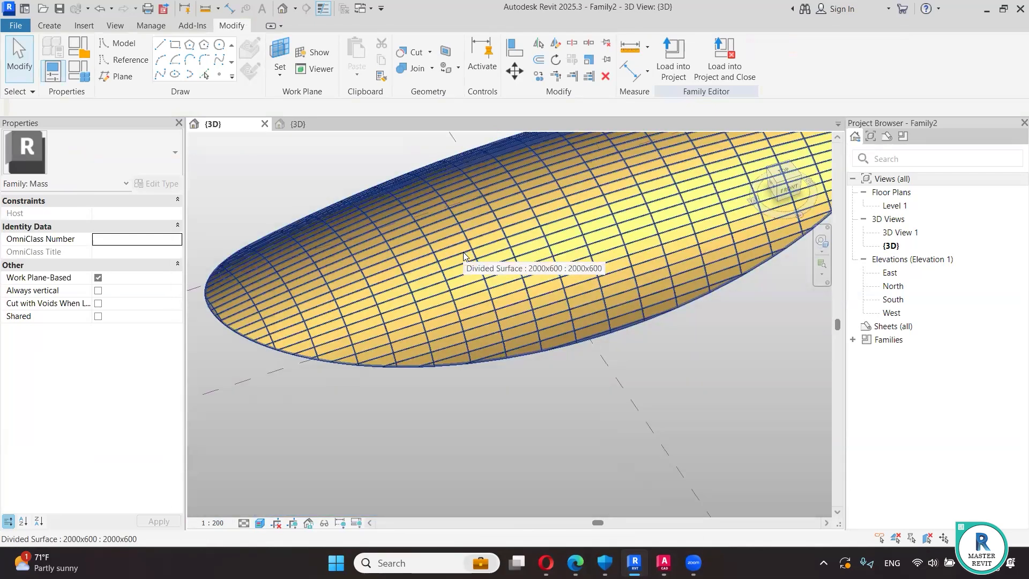
- Select one individual curtain panel on the divided surface and duplicate its 2000x600 type under the name "glass"
{"action": "key", "text": "Tab"}
{"action": "left_click", "coordinate": [466, 260]}
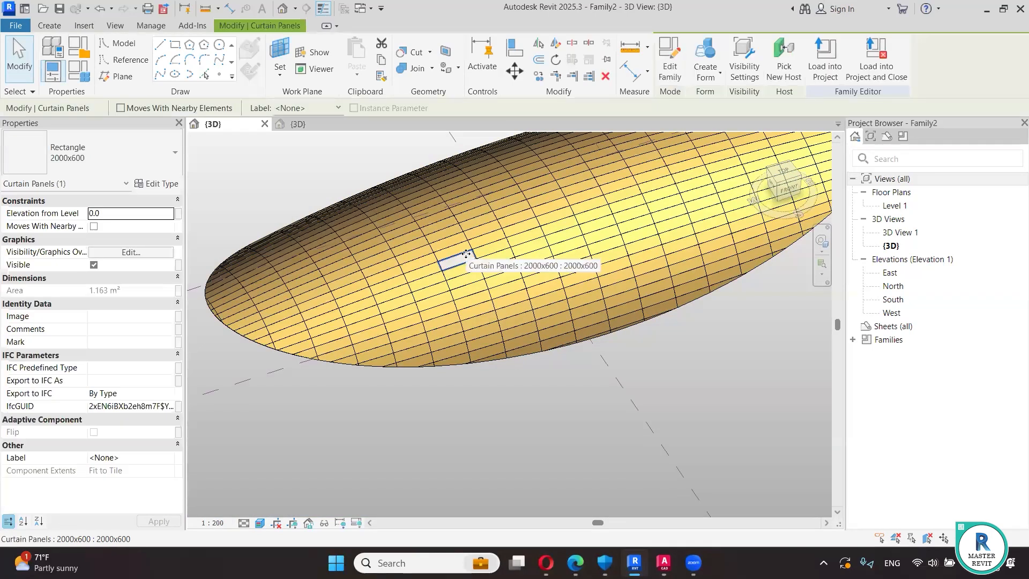
{"action": "left_click", "coordinate": [96, 157]}
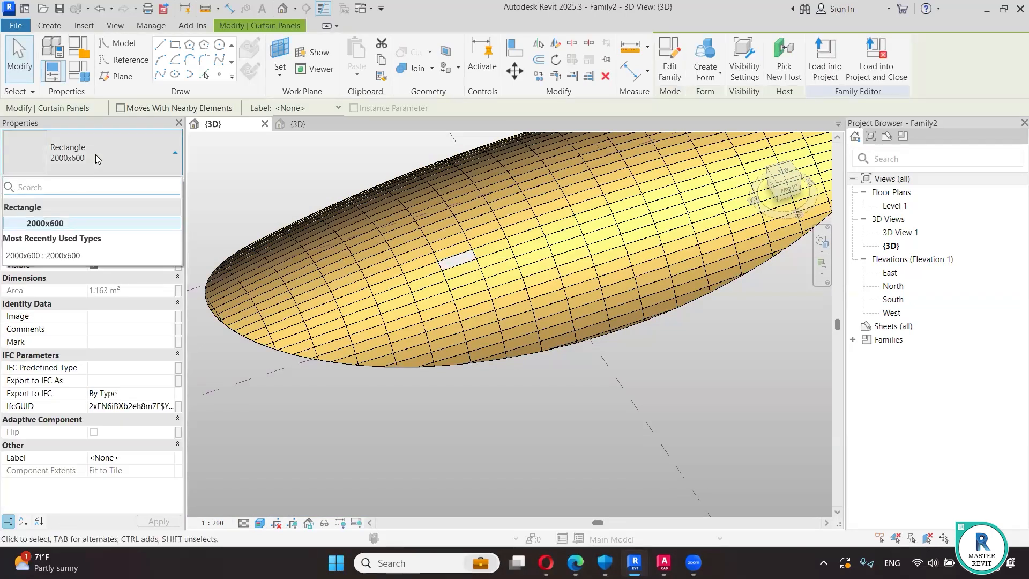
{"action": "left_click", "coordinate": [95, 154]}
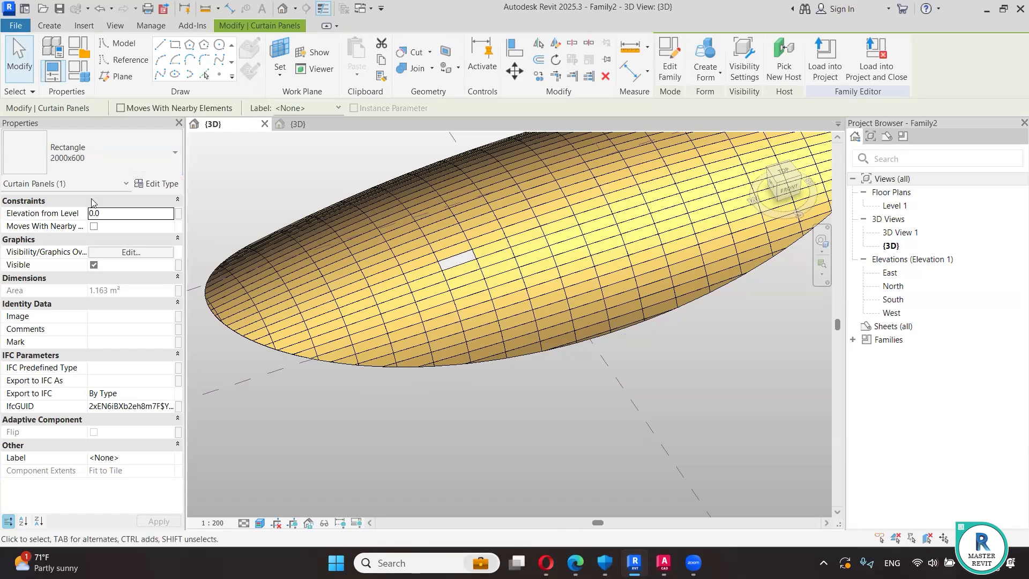
{"action": "left_click", "coordinate": [156, 185]}
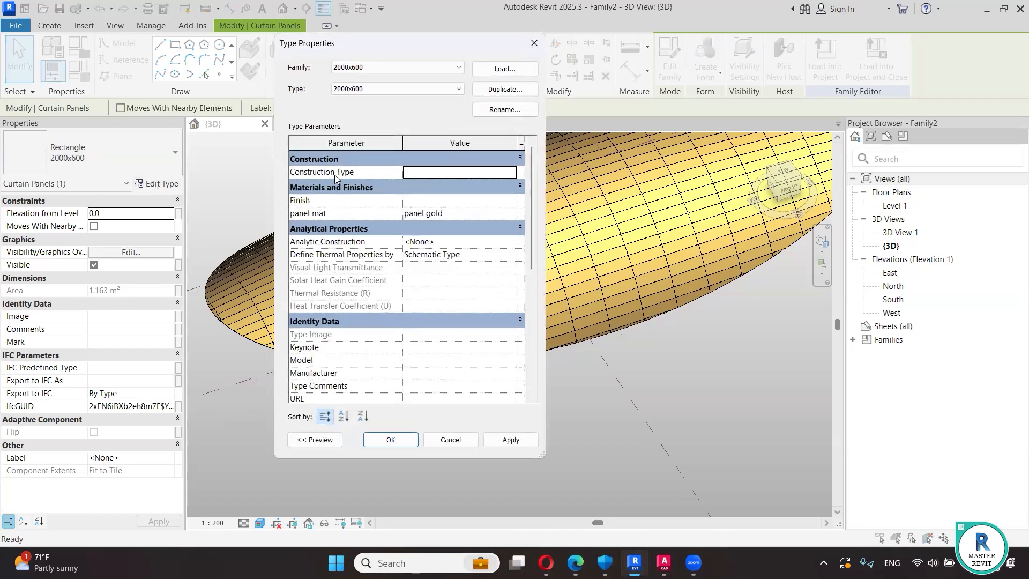
{"action": "left_click", "coordinate": [498, 92]}
{"action": "key", "text": "BackSpace"}
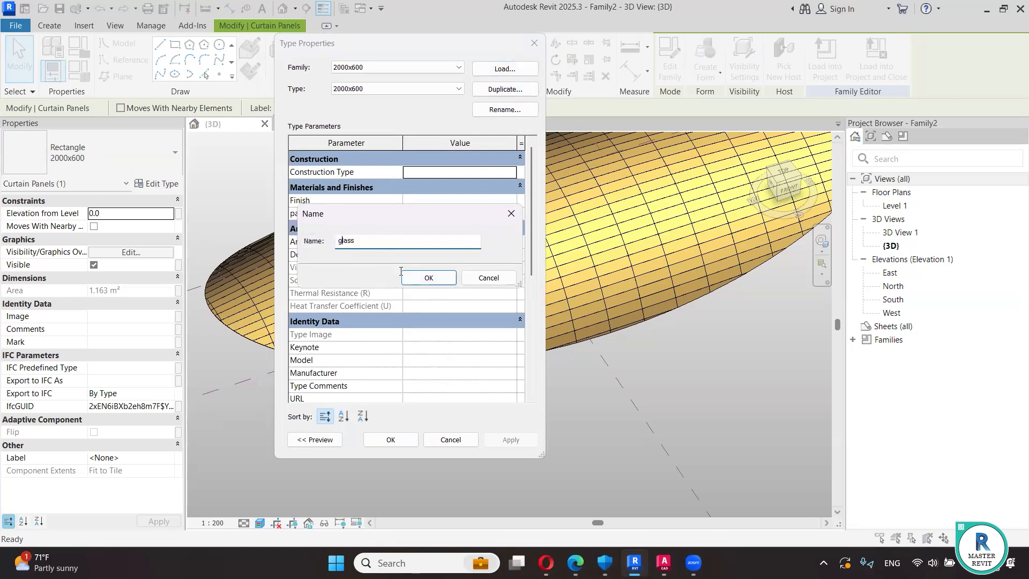
{"action": "left_click", "coordinate": [423, 277]}
- Set the panel mat parameter of the glass type to the Glass material and apply it to the chosen panel
{"action": "left_click", "coordinate": [511, 214]}
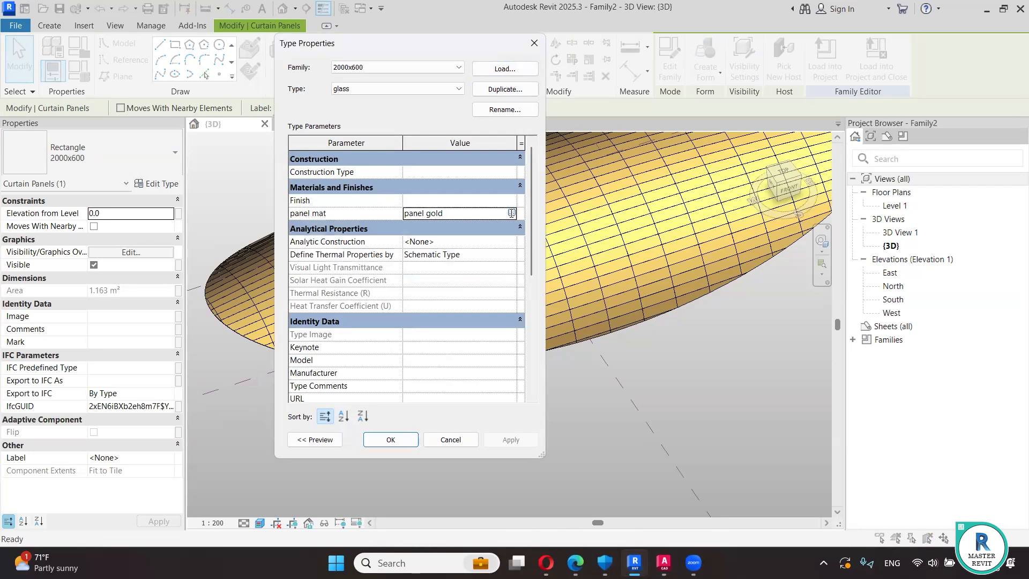
{"action": "left_click", "coordinate": [512, 214]}
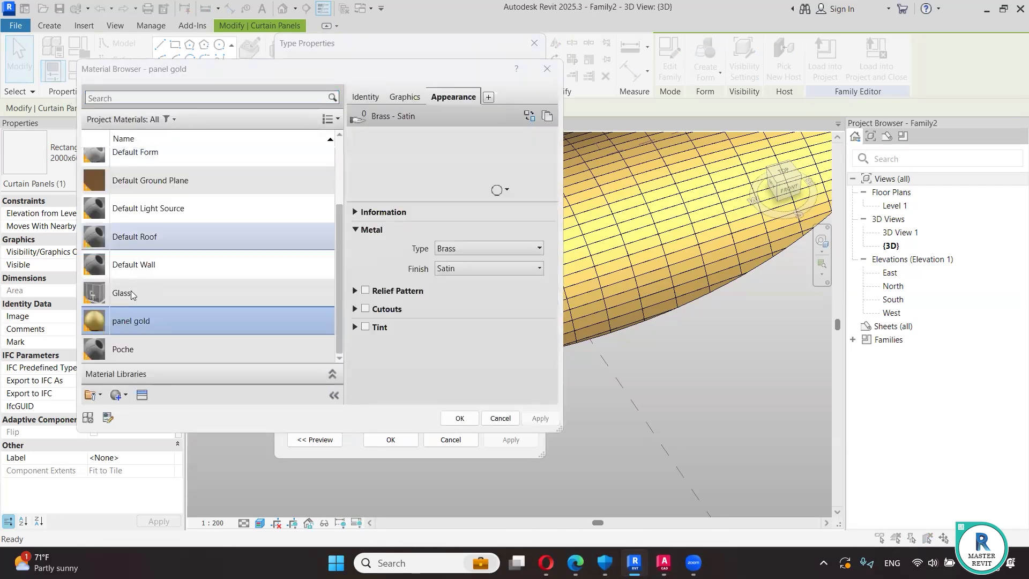
{"action": "left_click", "coordinate": [121, 292]}
{"action": "left_click", "coordinate": [459, 418]}
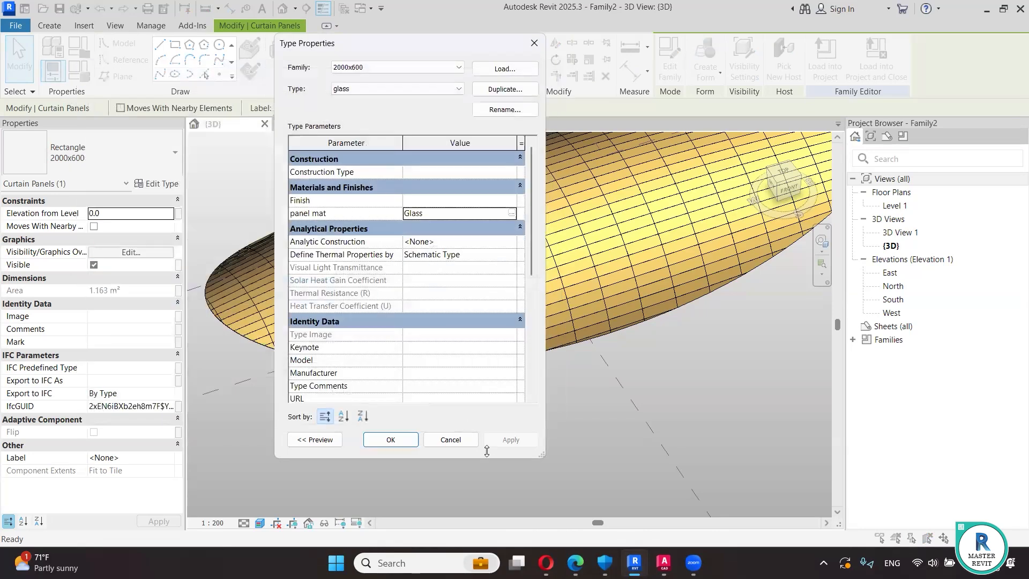
{"action": "left_click", "coordinate": [402, 441]}
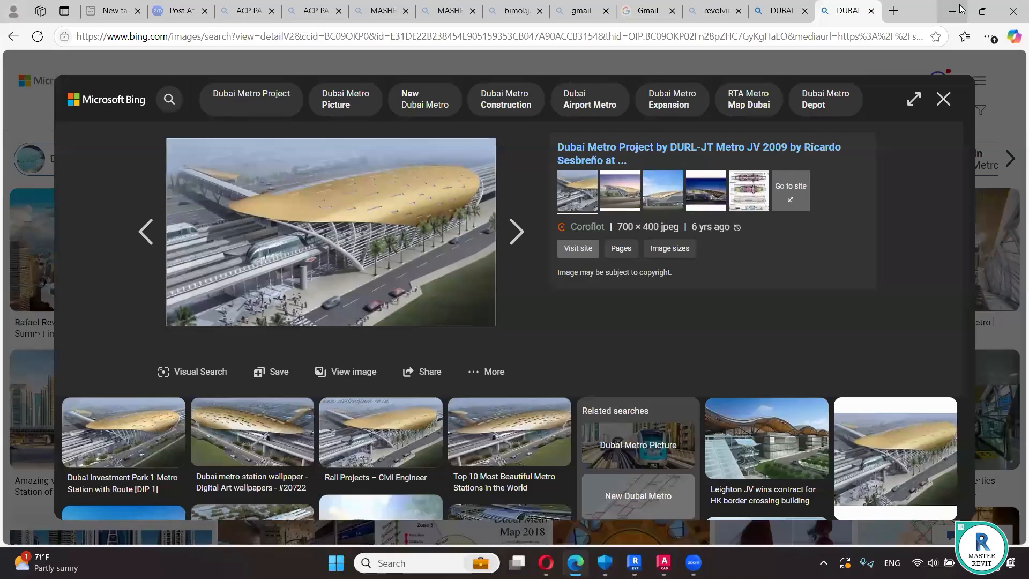
{"action": "left_click", "coordinate": [956, 9]}
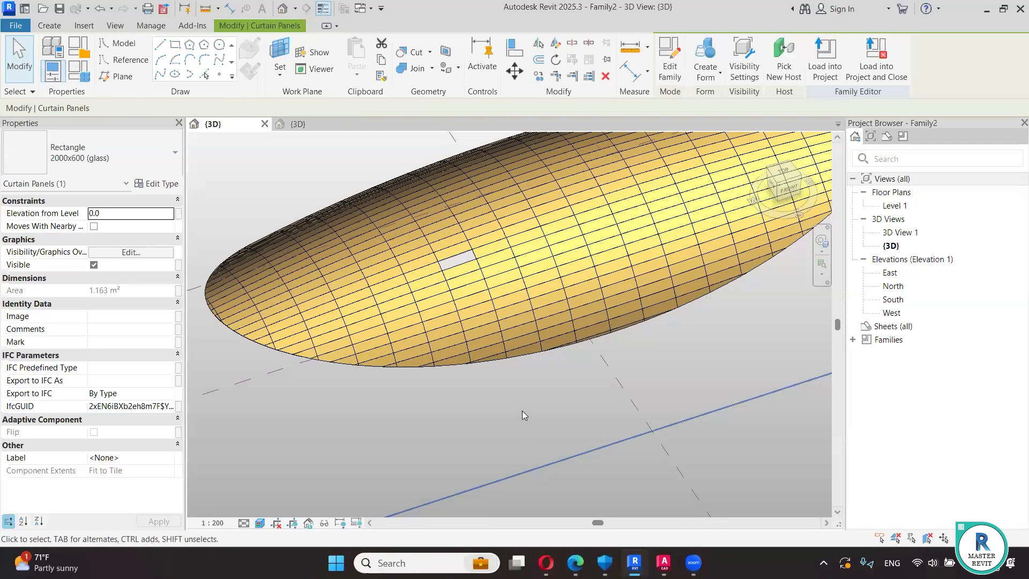
{"action": "left_click", "coordinate": [723, 438]}
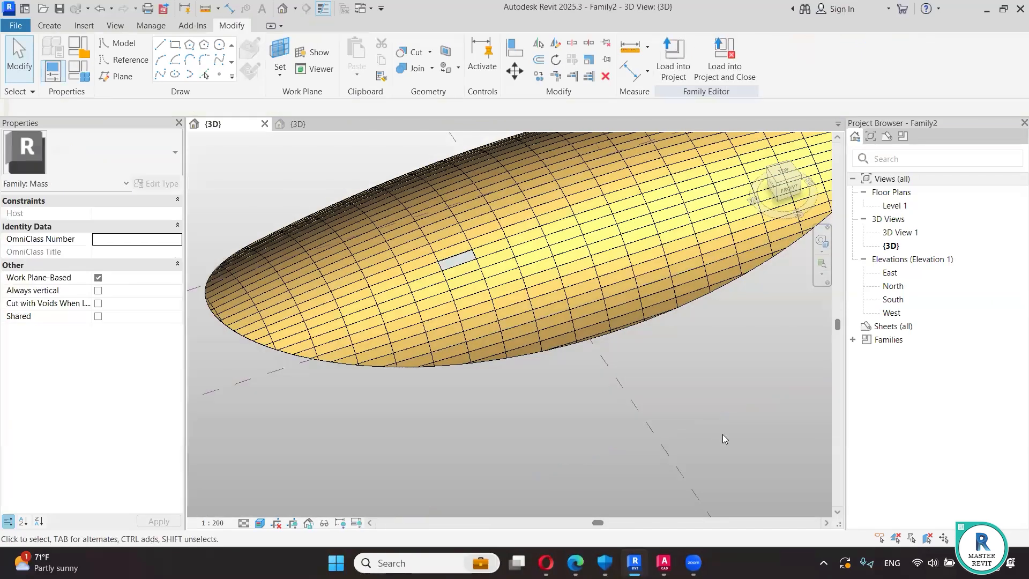
- Save the mass family as "dome top" in New folder and close the 2000x600 panel family's 3D view
{"action": "left_click", "coordinate": [12, 23]}
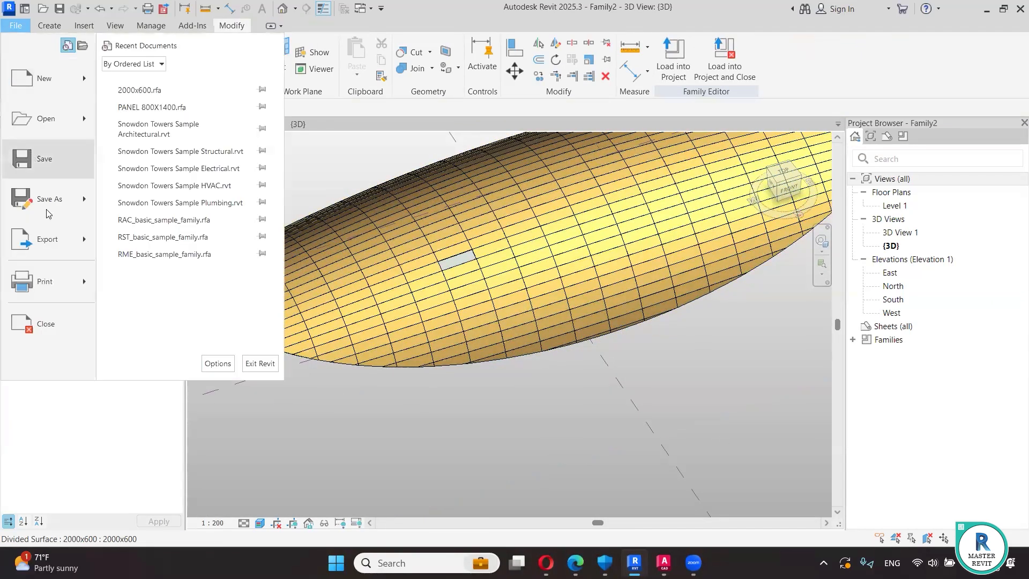
{"action": "left_click", "coordinate": [45, 169]}
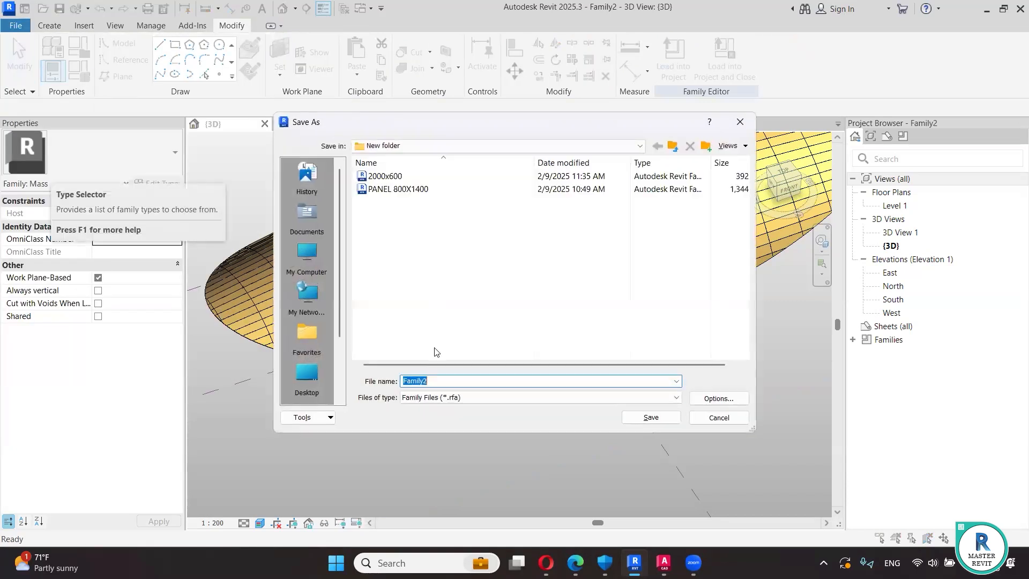
{"action": "type", "text": "d"}
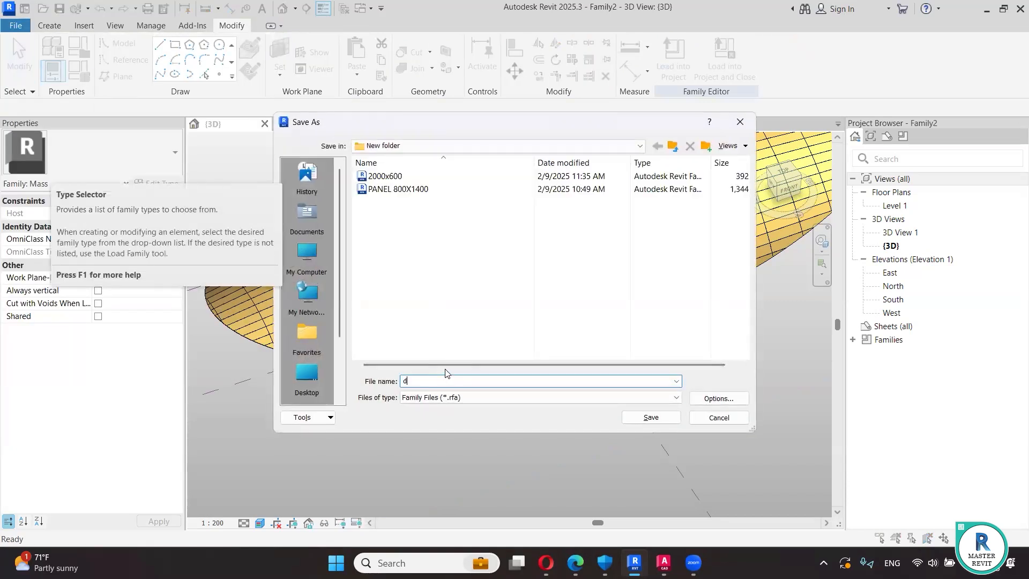
{"action": "type", "text": "ome to"}
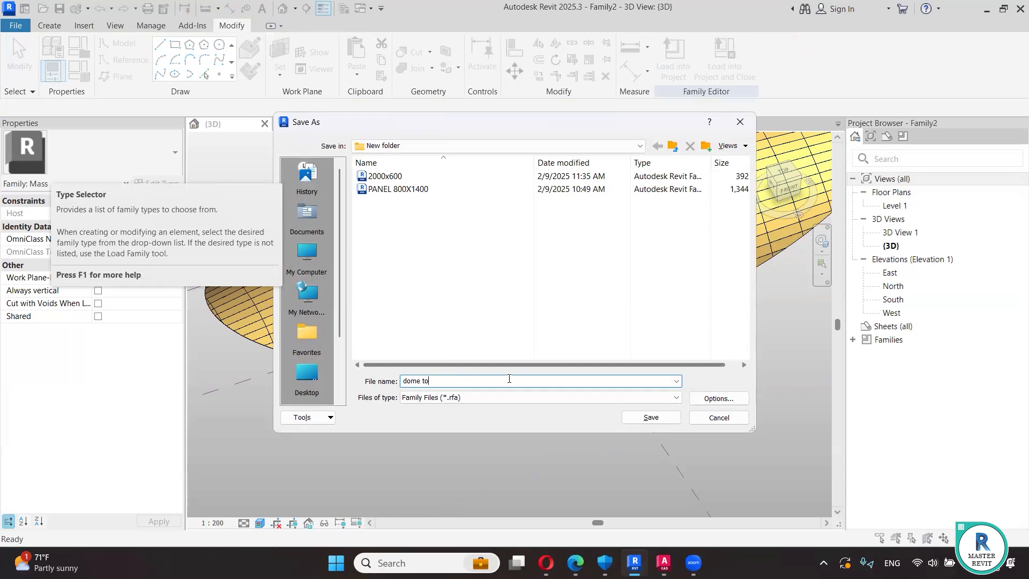
{"action": "type", "text": "p"}
{"action": "left_click", "coordinate": [651, 417]}
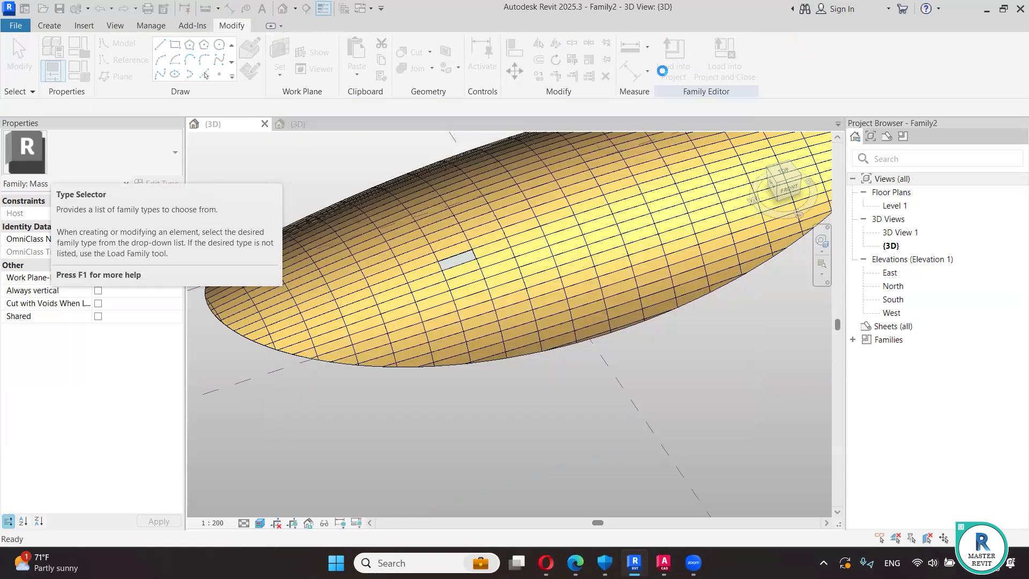
{"action": "left_click", "coordinate": [350, 124]}
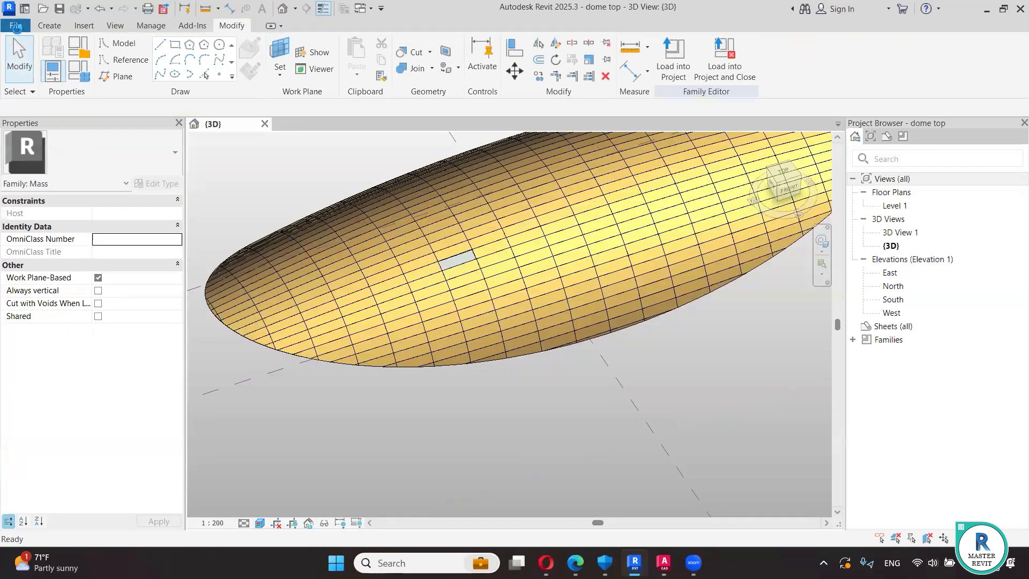
{"action": "left_click", "coordinate": [16, 25]}
{"action": "mouse_move", "coordinate": [84, 78]}
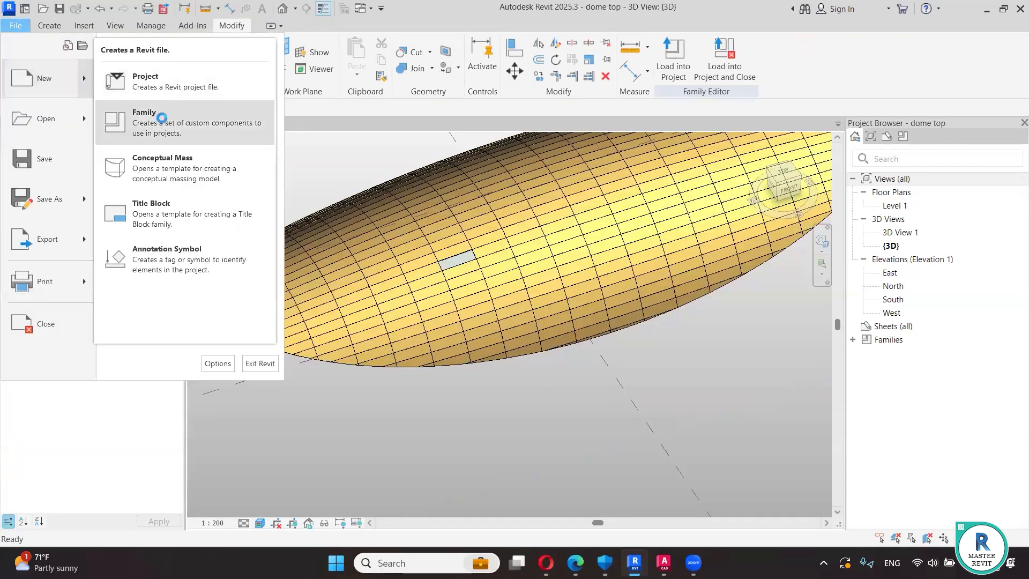
{"action": "left_click", "coordinate": [161, 118]}
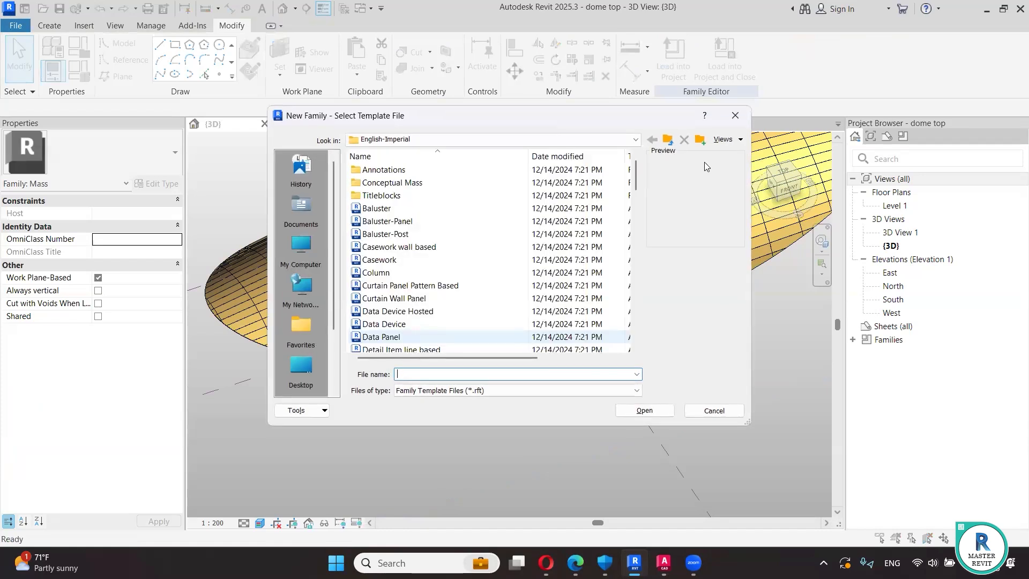
{"action": "key", "text": "Escape"}
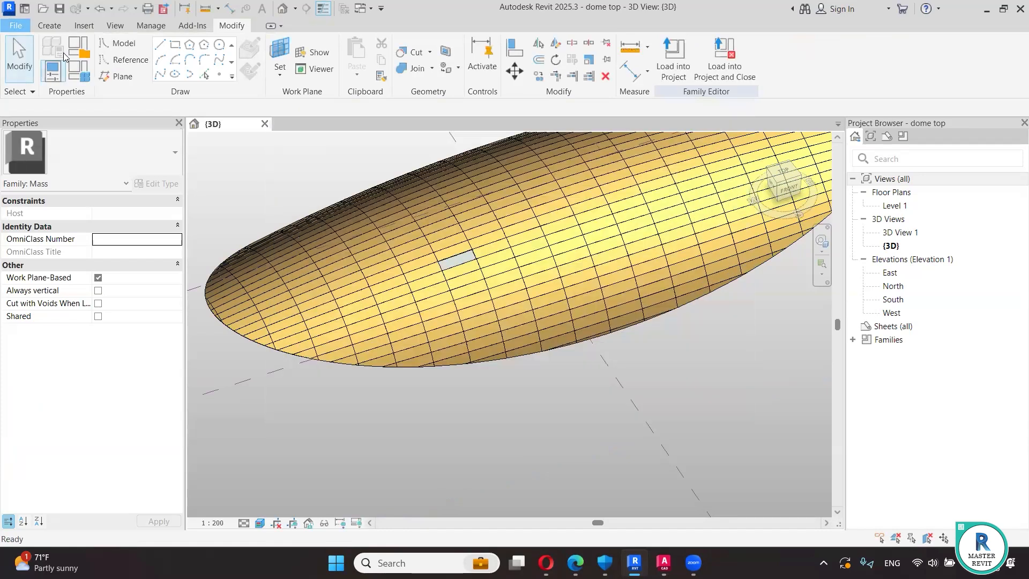
- Create a new project from the English DefaultMetric.rte template
{"action": "left_click", "coordinate": [12, 26]}
{"action": "mouse_move", "coordinate": [81, 80]}
{"action": "left_click", "coordinate": [161, 84]}
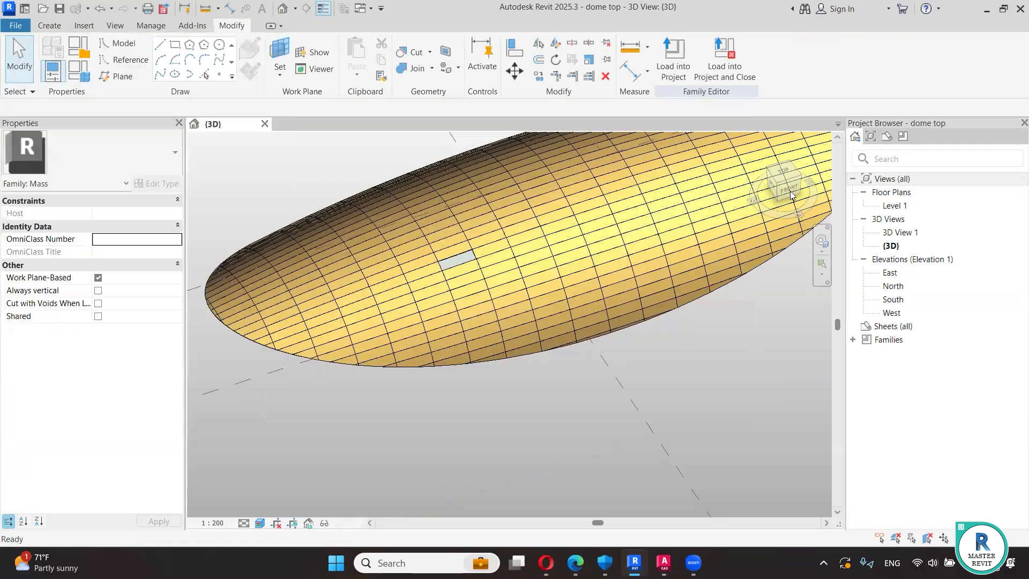
{"action": "left_click", "coordinate": [552, 252]}
{"action": "left_click", "coordinate": [582, 257]}
{"action": "left_click", "coordinate": [587, 253]}
{"action": "left_click", "coordinate": [412, 141]}
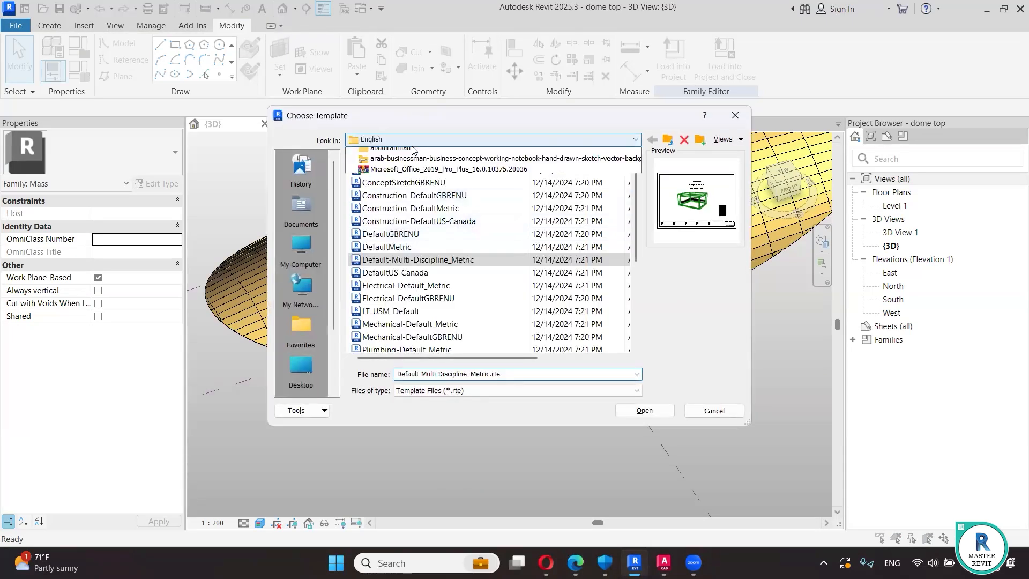
{"action": "left_click", "coordinate": [415, 239]}
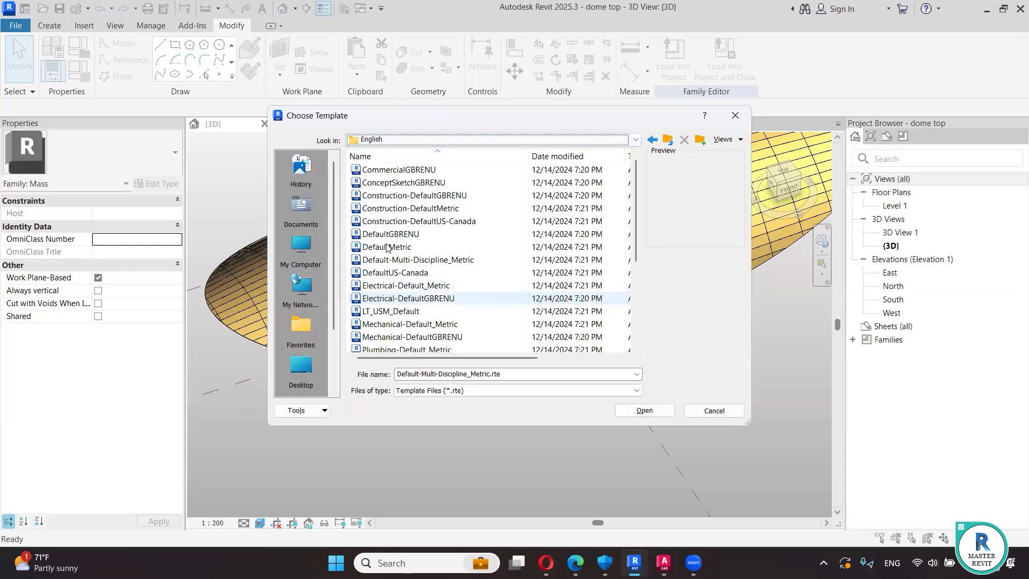
{"action": "left_click", "coordinate": [388, 246]}
{"action": "left_click", "coordinate": [621, 411]}
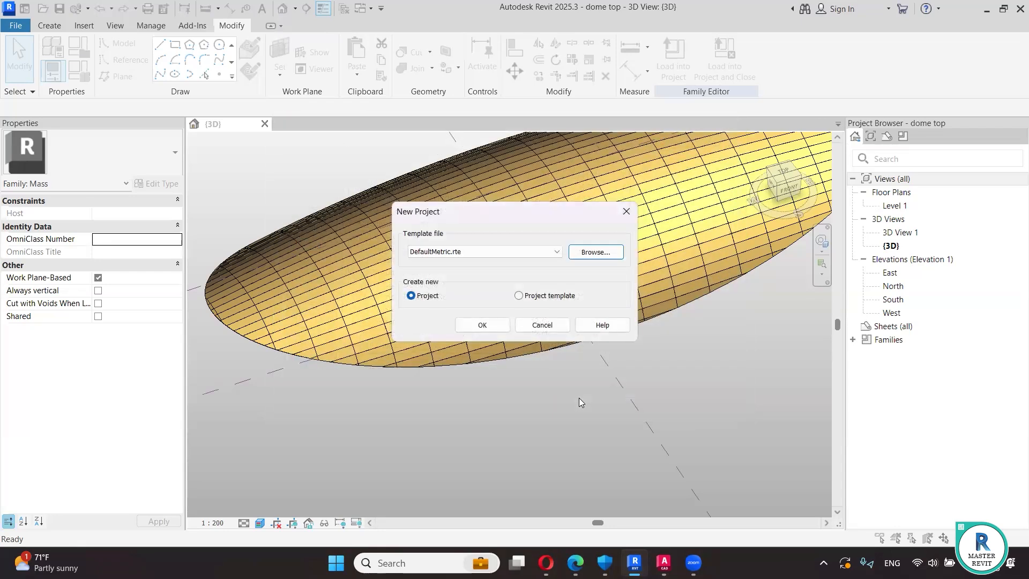
{"action": "left_click", "coordinate": [479, 331]}
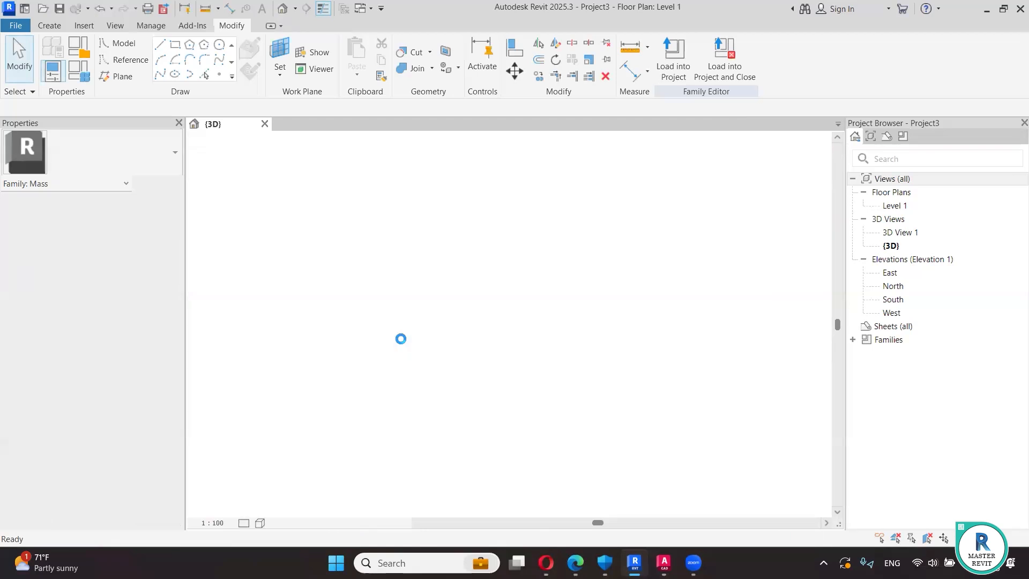
- Load the dome top mass family into the new project, place an instance on Level 1 and open the project's 3D view
{"action": "left_click", "coordinate": [236, 126]}
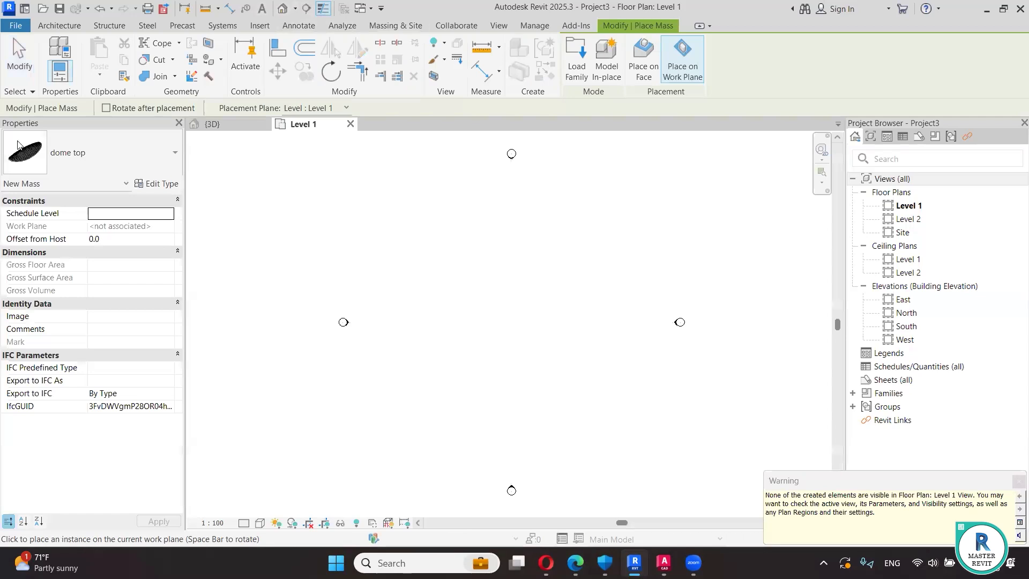
{"action": "left_click", "coordinate": [283, 8]}
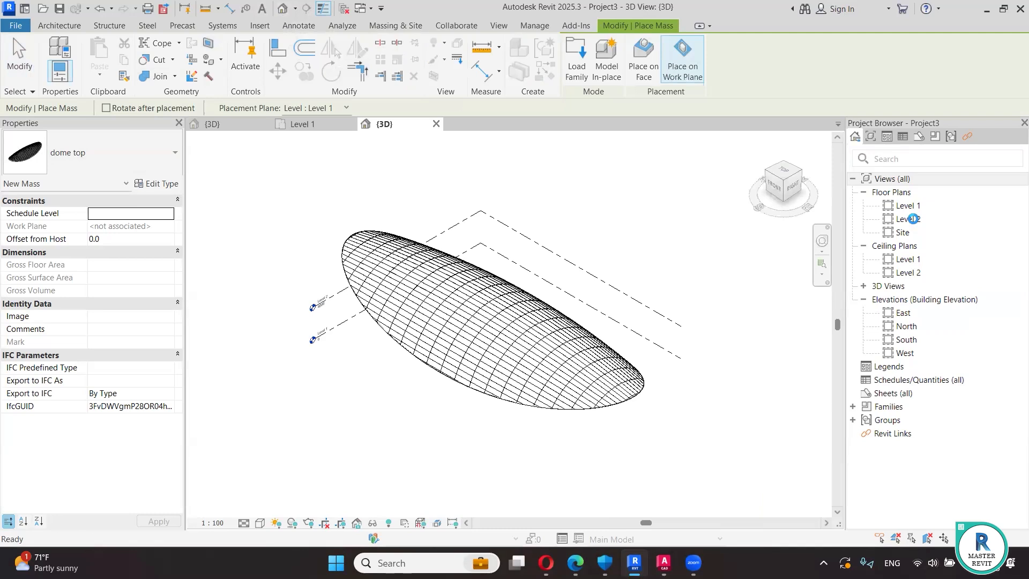
- Open the Level 2 floor plan and the South elevation to compare the mass with the levels
{"action": "double_click", "coordinate": [911, 219]}
{"action": "left_click", "coordinate": [905, 341]}
{"action": "left_click", "coordinate": [907, 341]}
{"action": "left_click", "coordinate": [795, 303]}
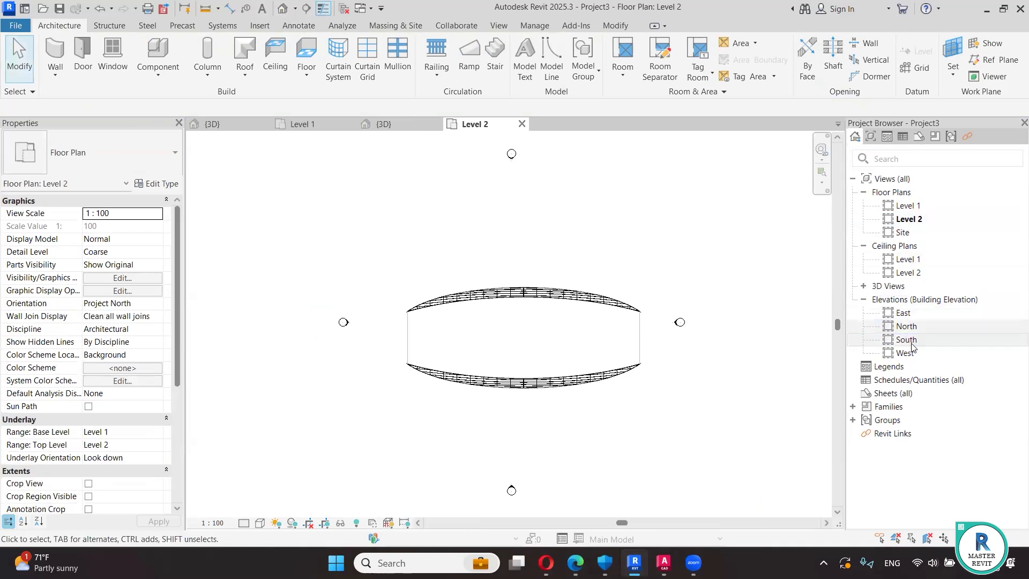
{"action": "left_click", "coordinate": [912, 342]}
{"action": "double_click", "coordinate": [913, 343]}
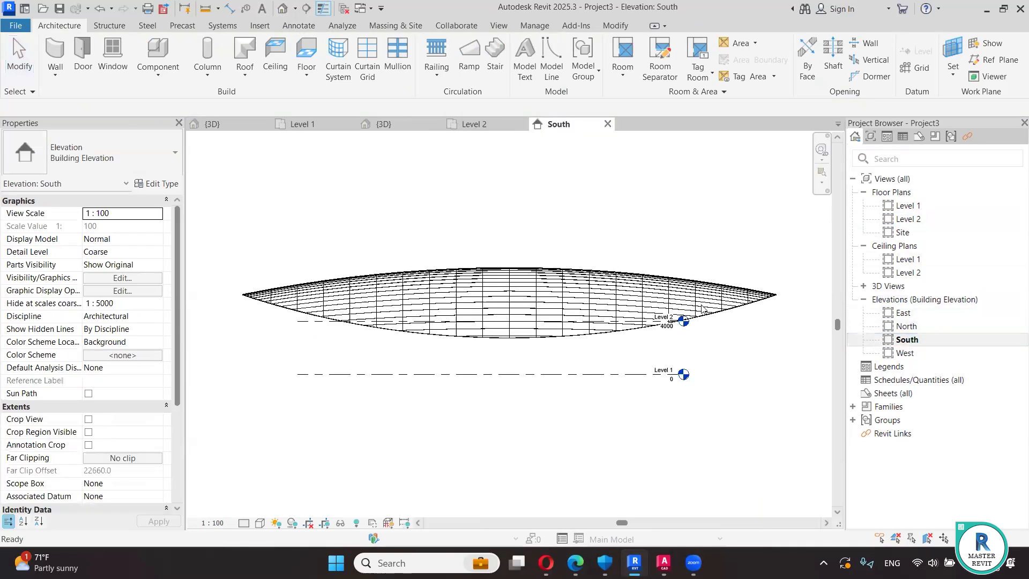
- Set the Level 2 elevation to 6000 in the South elevation
{"action": "scroll", "coordinate": [668, 335], "scroll_direction": "up", "scroll_amount": 2}
{"action": "left_click", "coordinate": [669, 334]}
{"action": "left_click", "coordinate": [666, 323]}
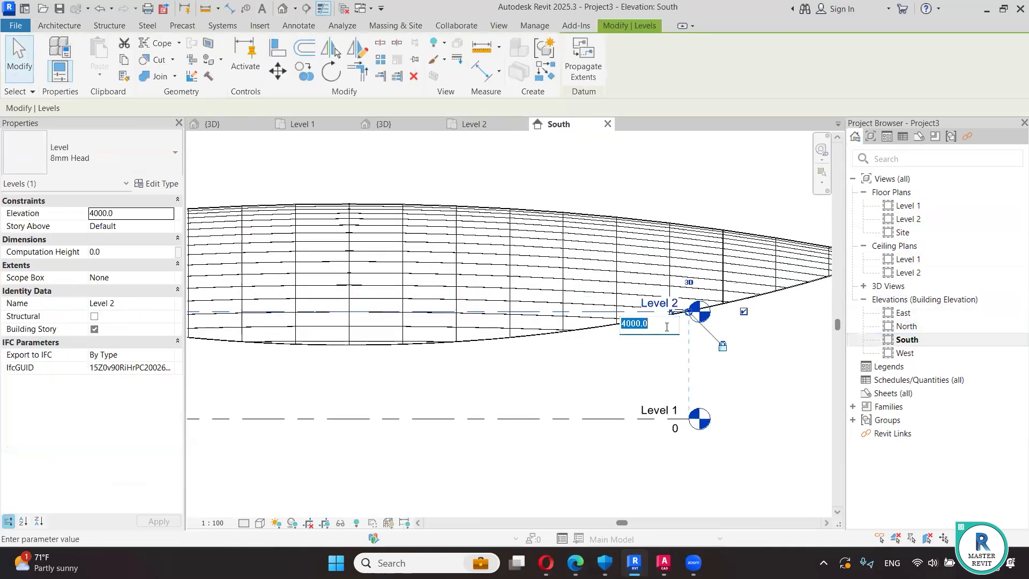
{"action": "type", "text": "60"}
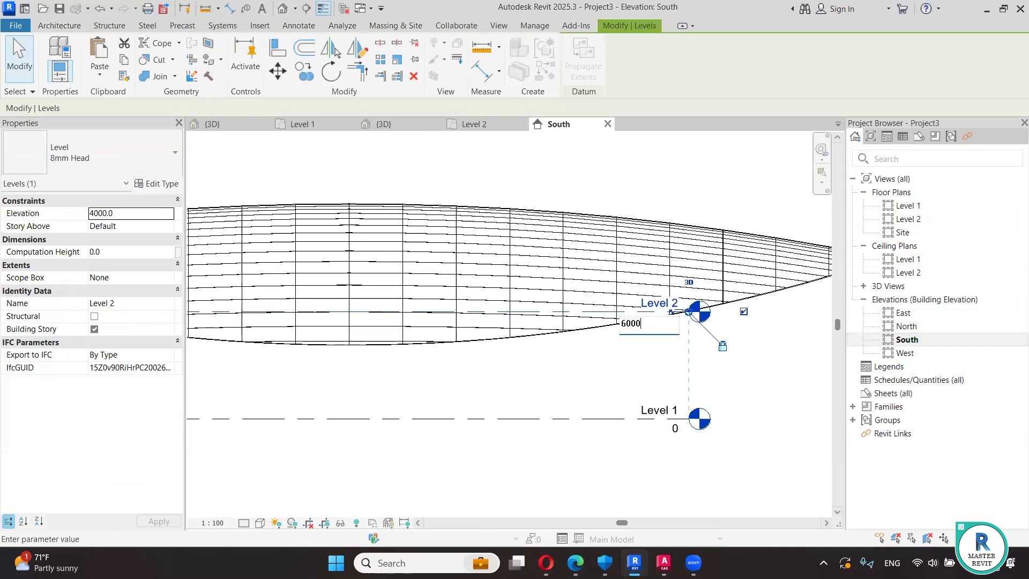
{"action": "key", "text": "Return"}
- Set the Level 2 elevation to 8000
{"action": "left_click", "coordinate": [665, 270]}
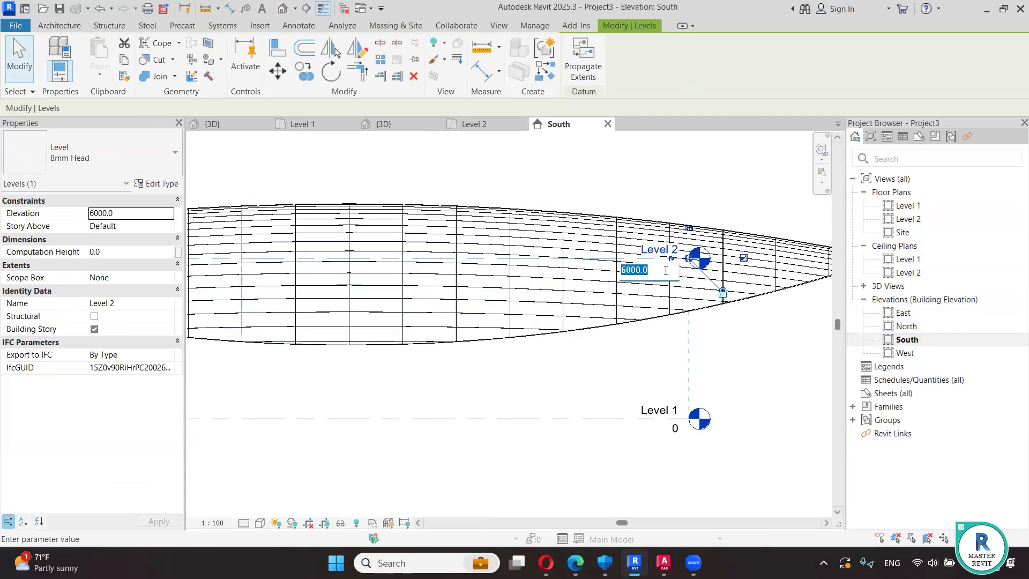
{"action": "type", "text": "8"}
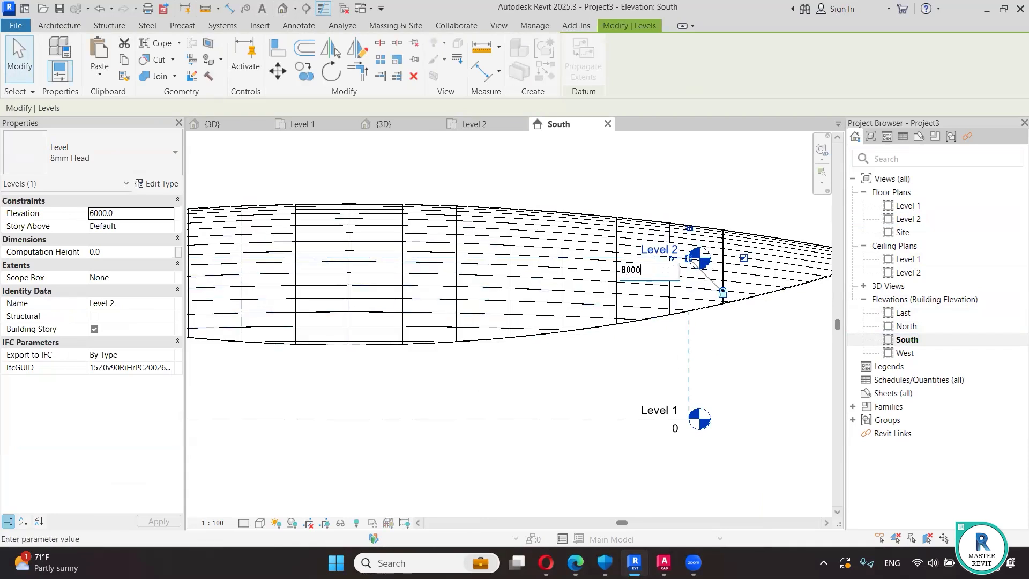
{"action": "type", "text": "000"}
{"action": "key", "text": "Return"}
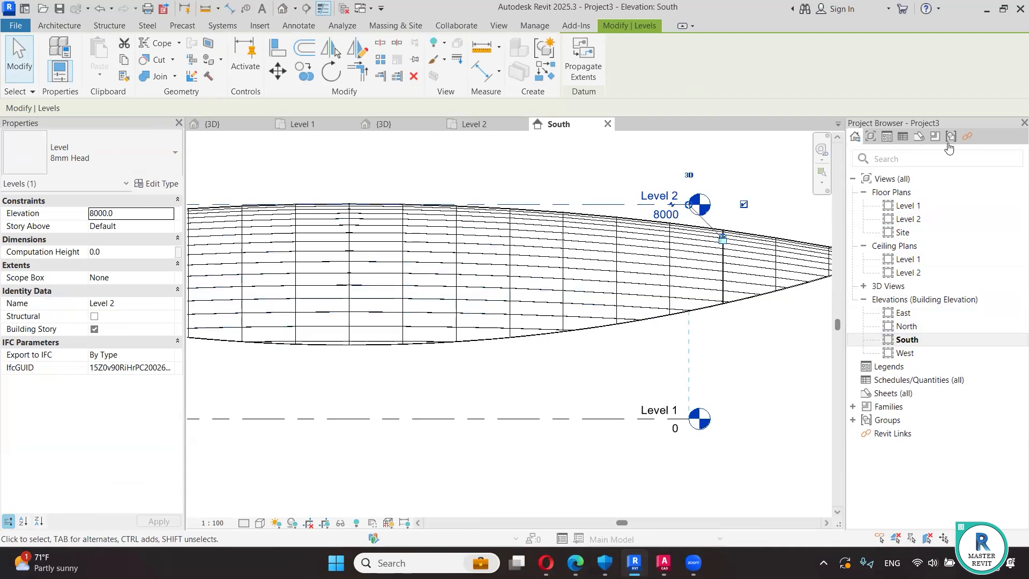
- Check the dome in the Level 2 plan and the 3D view, and change the 3D visual style to display its panel materials
{"action": "double_click", "coordinate": [913, 218]}
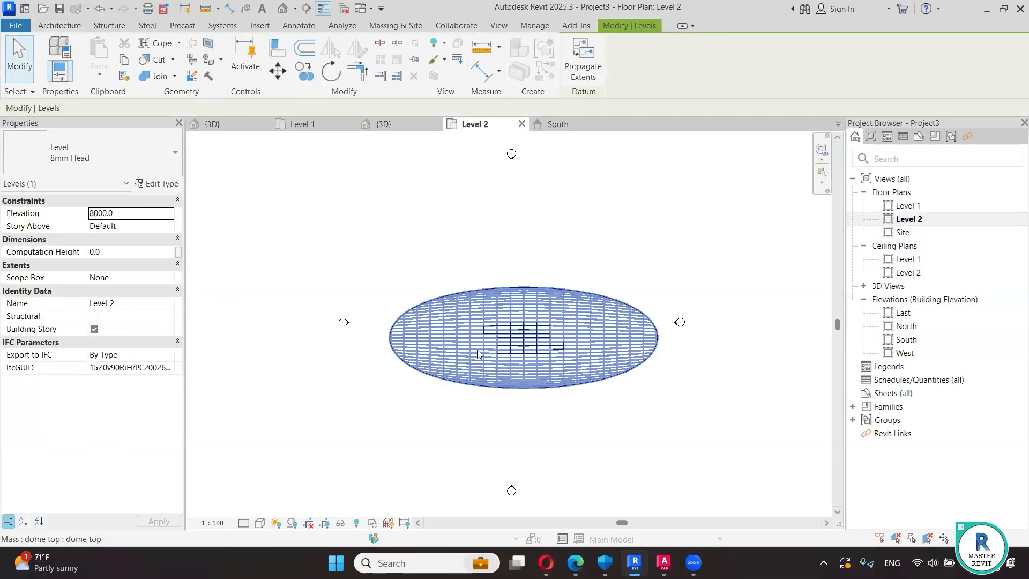
{"action": "left_click", "coordinate": [282, 8]}
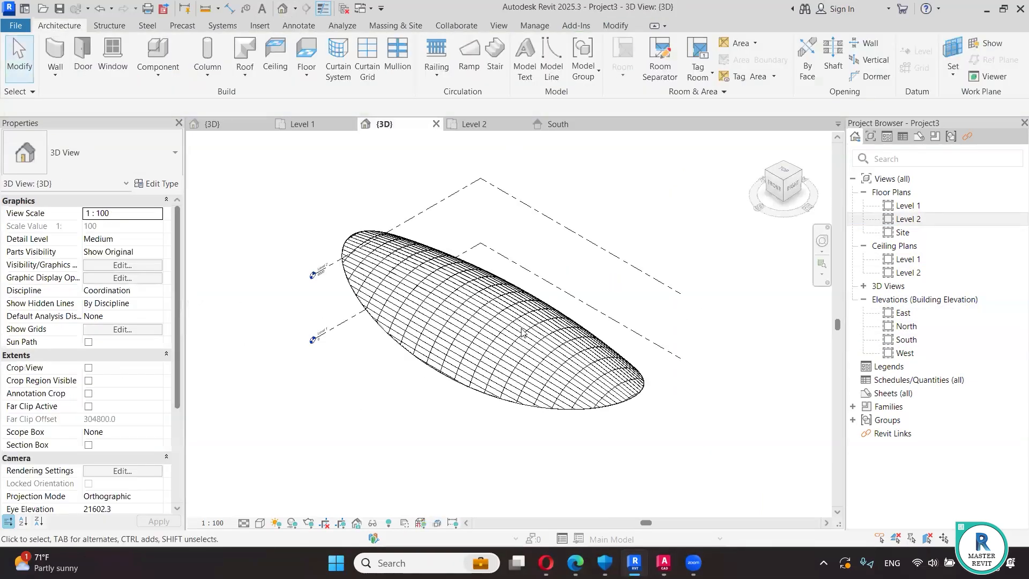
{"action": "middle_click_drag", "start_coordinate": [489, 397], "coordinate": [482, 503], "text": "shift"}
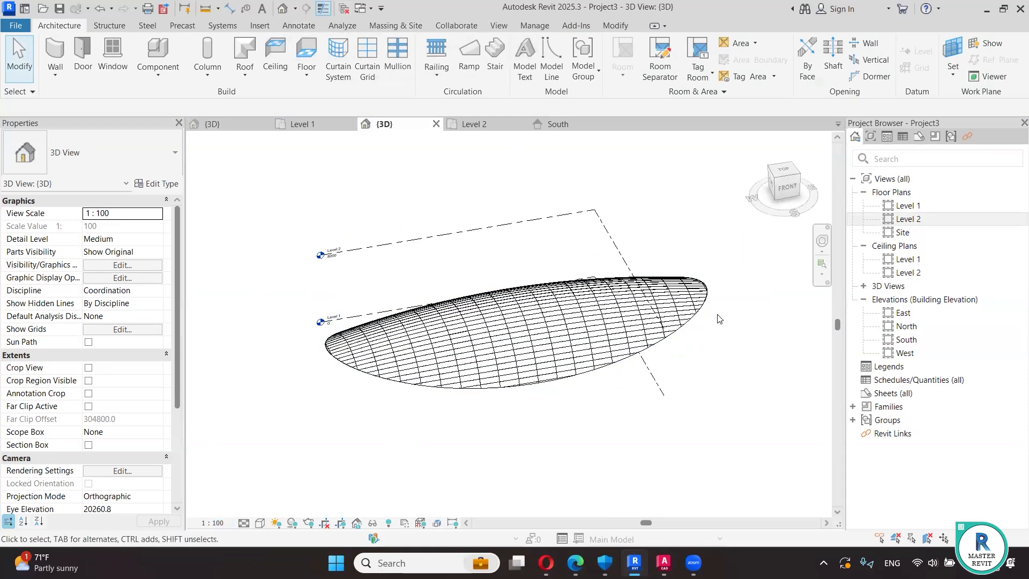
{"action": "left_click", "coordinate": [683, 297]}
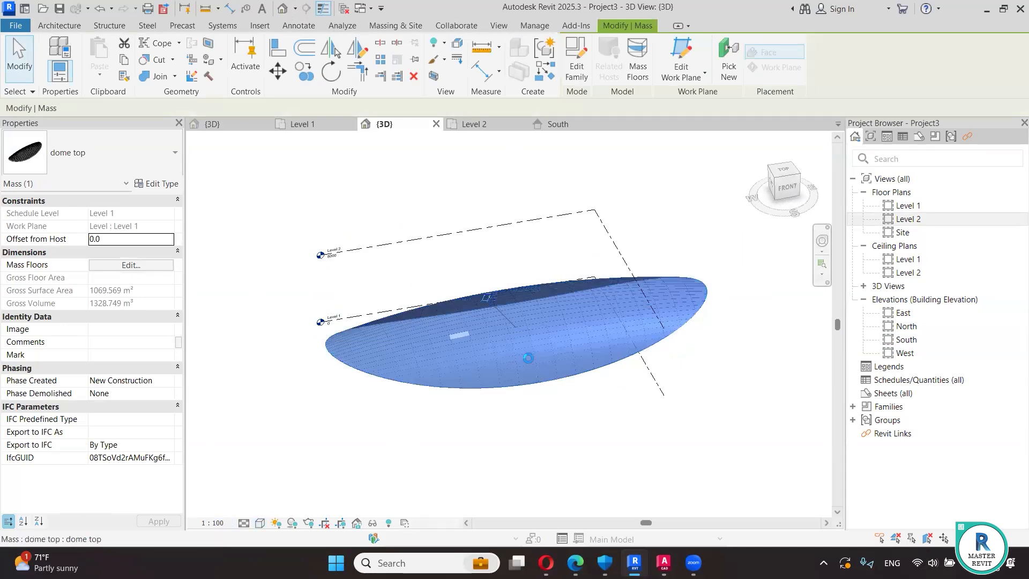
{"action": "left_click", "coordinate": [423, 441]}
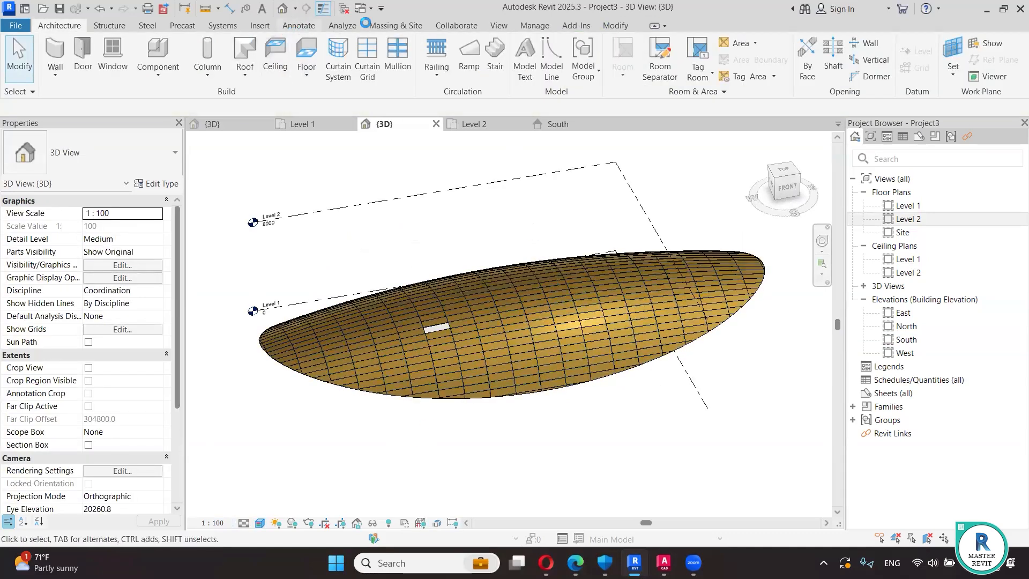
- Switch the mass display to Show Mass by View Settings and back to Show Mass Form and Floors
{"action": "left_click", "coordinate": [382, 24]}
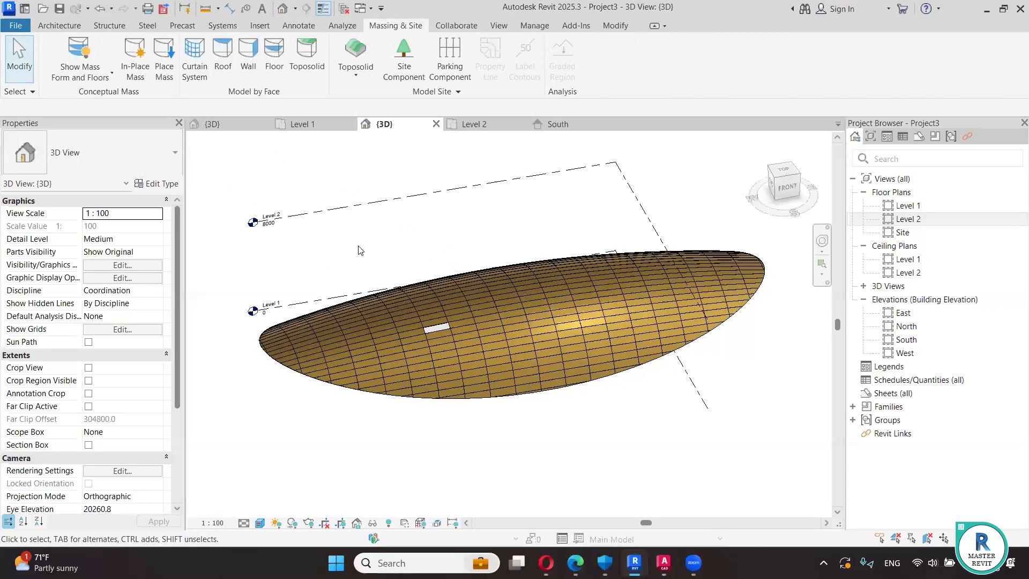
{"action": "left_click", "coordinate": [335, 347]}
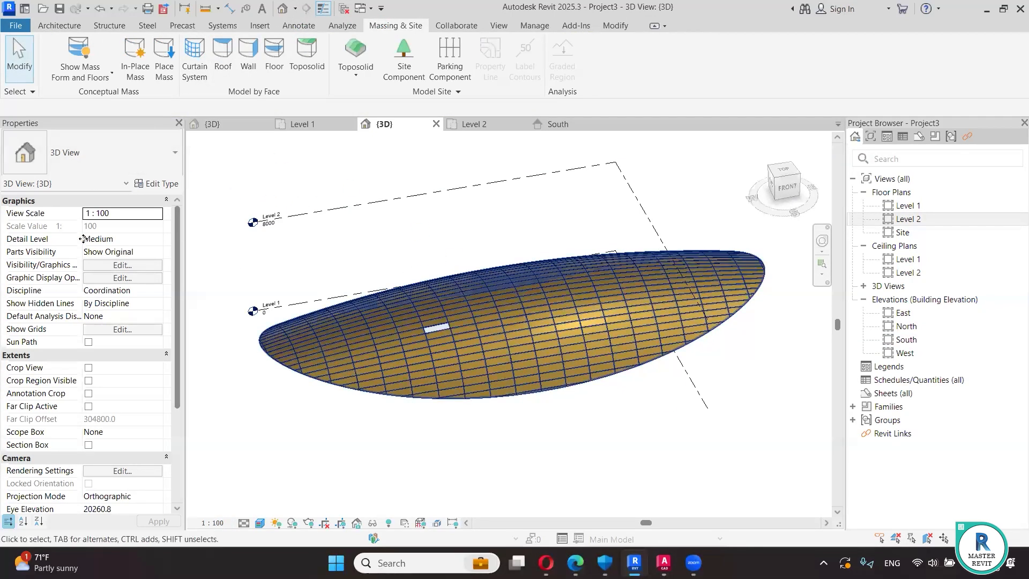
{"action": "left_click", "coordinate": [235, 165]}
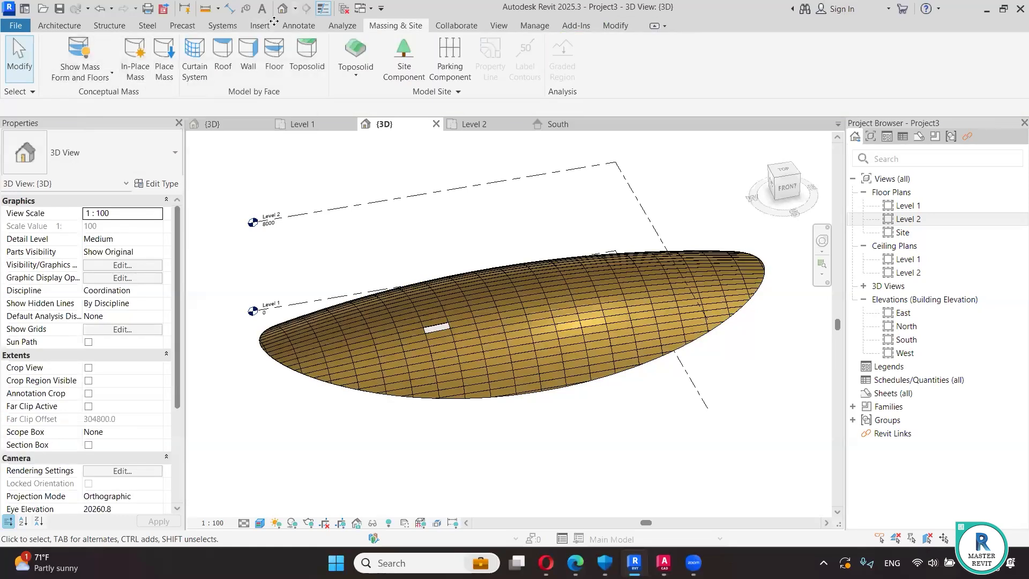
{"action": "left_click", "coordinate": [67, 57]}
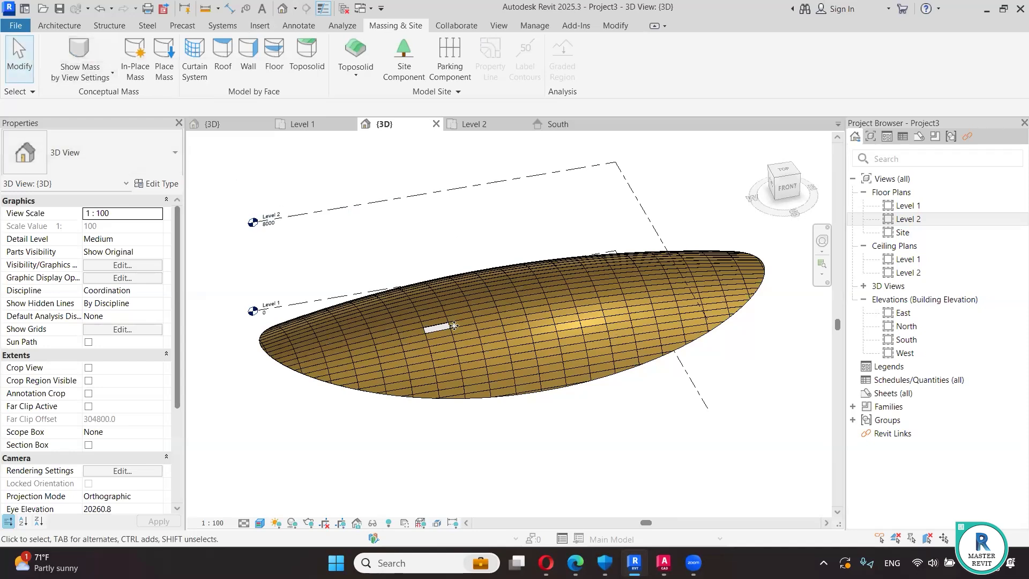
{"action": "left_click", "coordinate": [79, 54]}
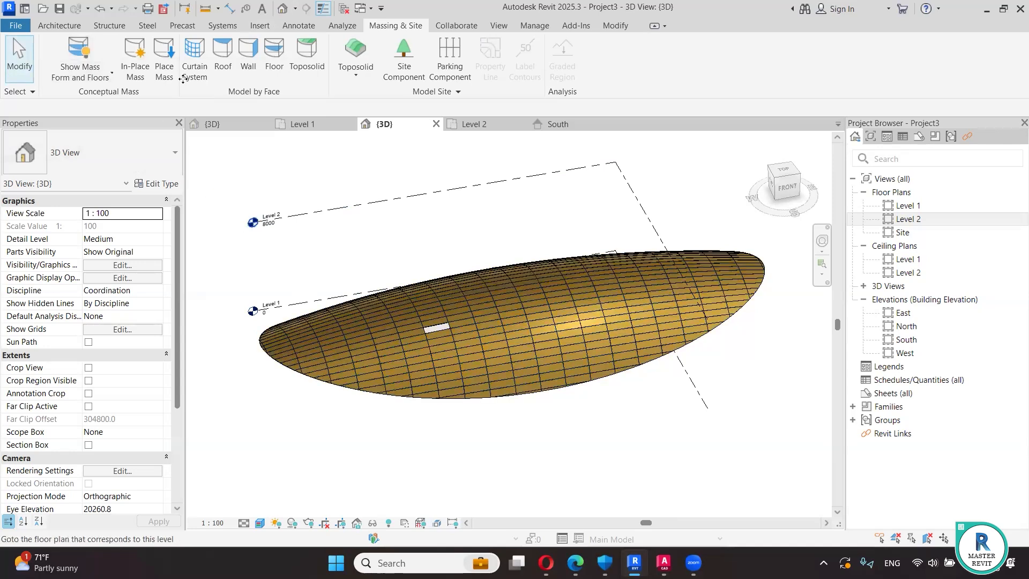
{"action": "left_click", "coordinate": [58, 25]}
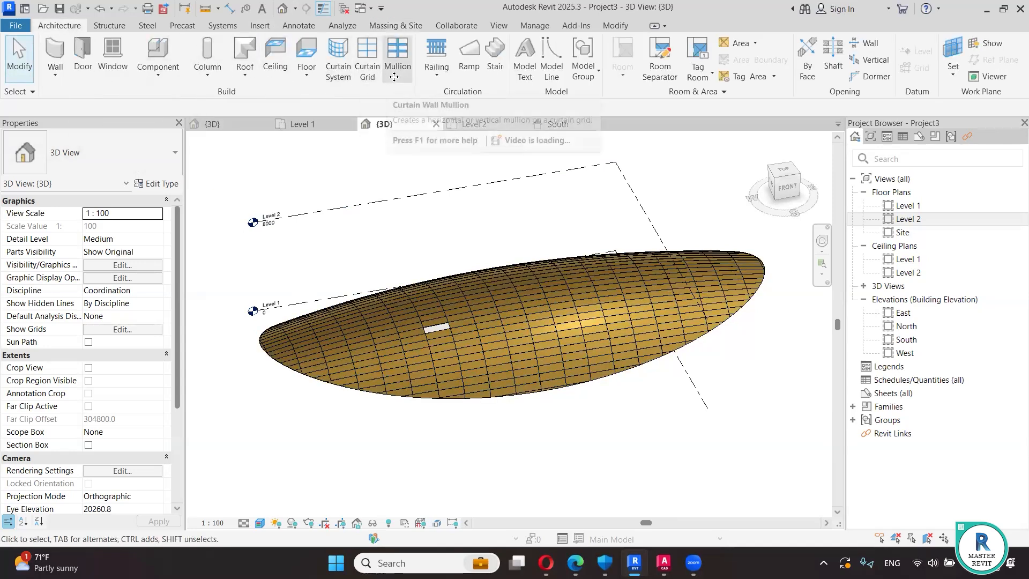
{"action": "left_click", "coordinate": [397, 59]}
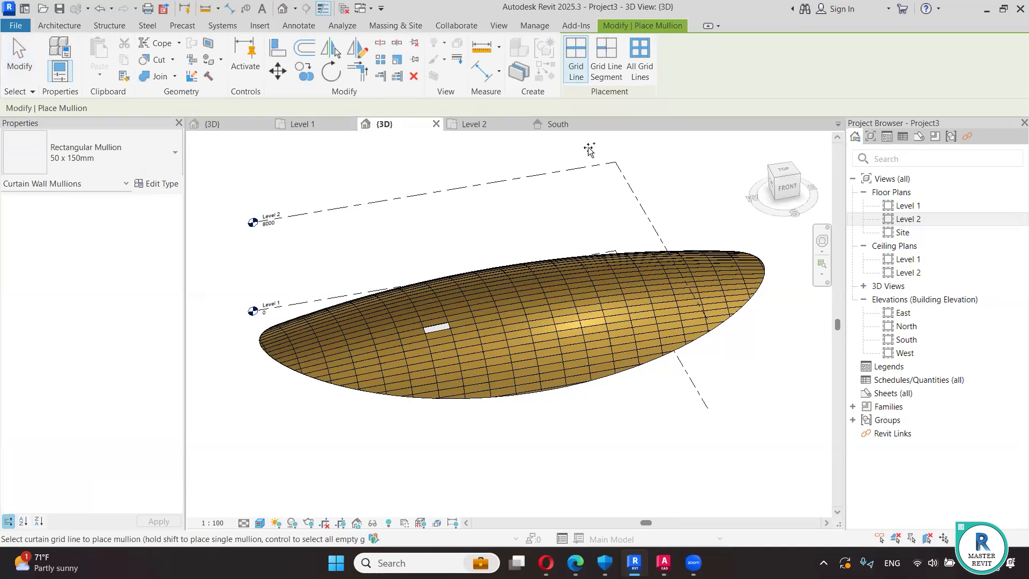
{"action": "scroll", "coordinate": [362, 394], "scroll_direction": "up", "scroll_amount": 5}
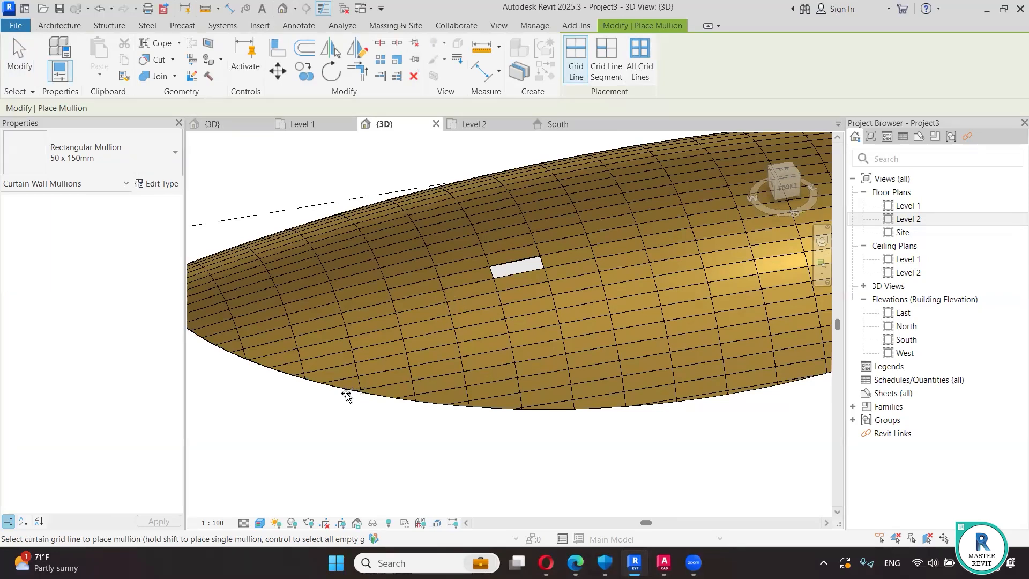
{"action": "middle_click_drag", "start_coordinate": [454, 369], "coordinate": [358, 322], "text": "shift"}
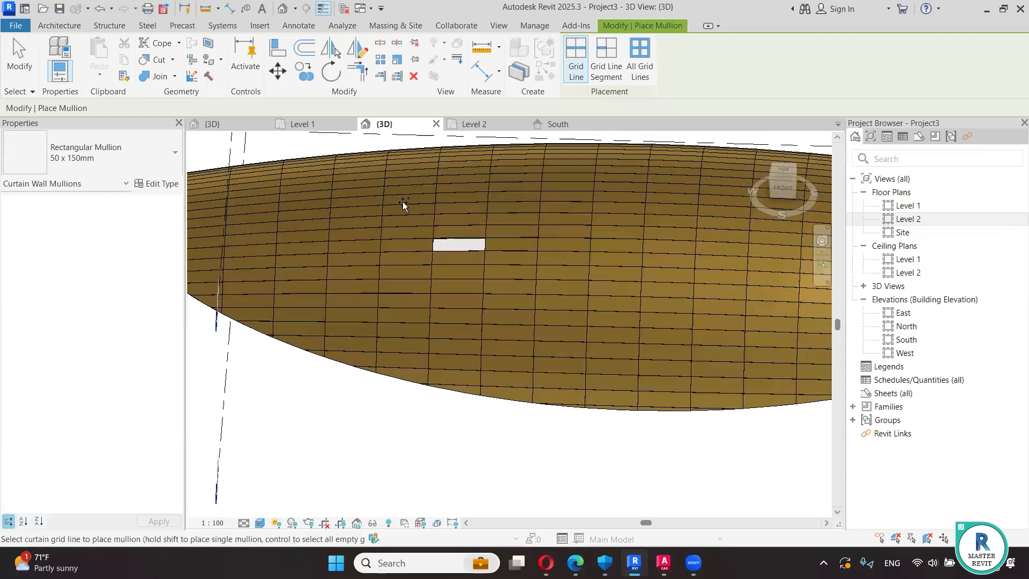
{"action": "right_click", "coordinate": [328, 412]}
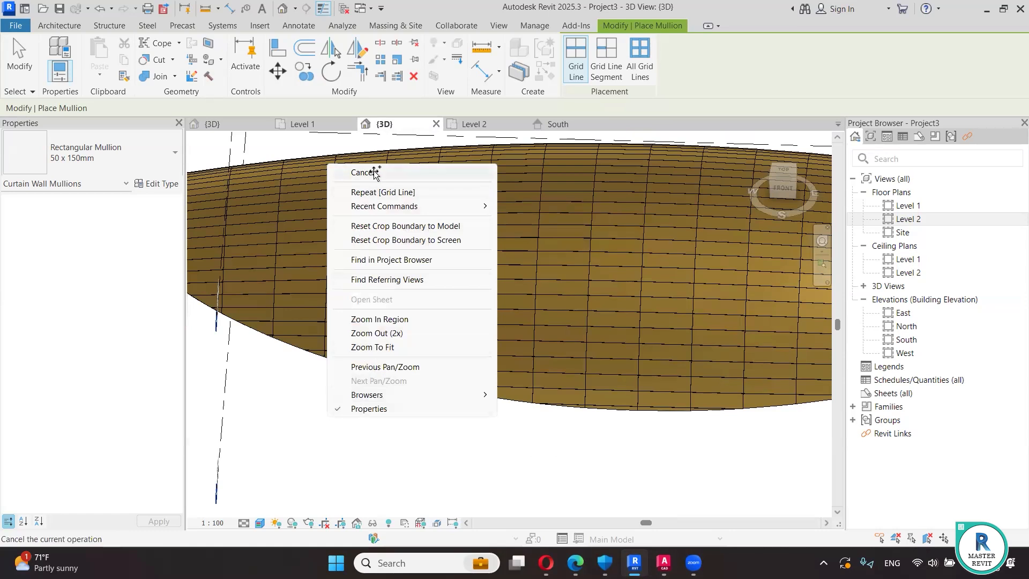
{"action": "left_click", "coordinate": [445, 172]}
- Select the dome top mass in the 3D view
{"action": "scroll", "coordinate": [498, 344], "scroll_direction": "down", "scroll_amount": 2}
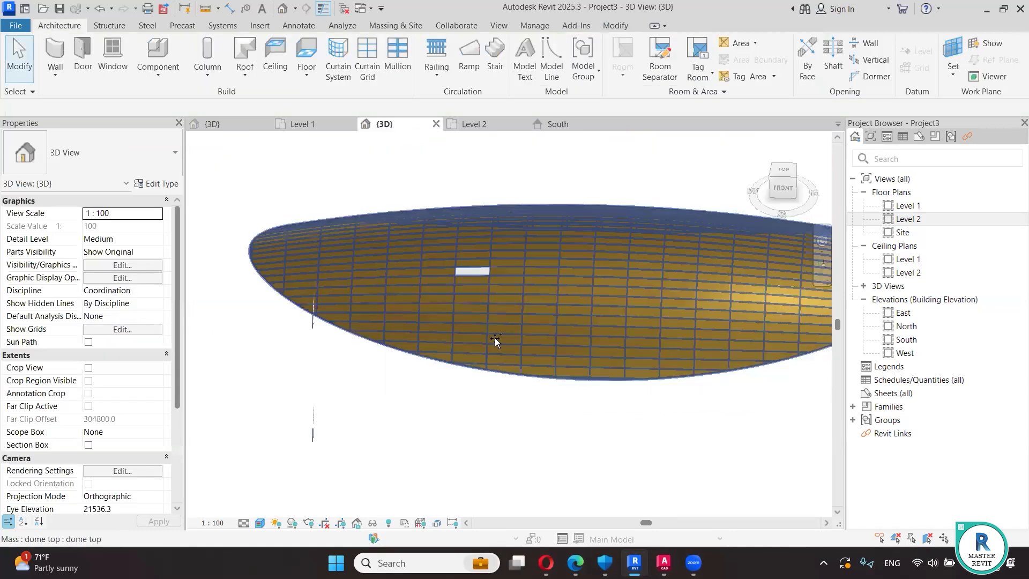
{"action": "mouse_move", "coordinate": [446, 388]}
{"action": "middle_mouse_down", "text": "shift"}
{"action": "mouse_move", "coordinate": [471, 385]}
{"action": "mouse_move", "coordinate": [553, 246]}
{"action": "mouse_move", "coordinate": [603, 220]}
{"action": "mouse_move", "coordinate": [682, 246]}
{"action": "mouse_move", "coordinate": [670, 328]}
{"action": "mouse_move", "coordinate": [589, 369]}
{"action": "mouse_move", "coordinate": [513, 402]}
{"action": "mouse_move", "coordinate": [493, 396]}
{"action": "mouse_move", "coordinate": [582, 309]}
{"action": "mouse_move", "coordinate": [418, 376]}
{"action": "mouse_move", "coordinate": [636, 457]}
{"action": "middle_mouse_up", "text": "shift"}
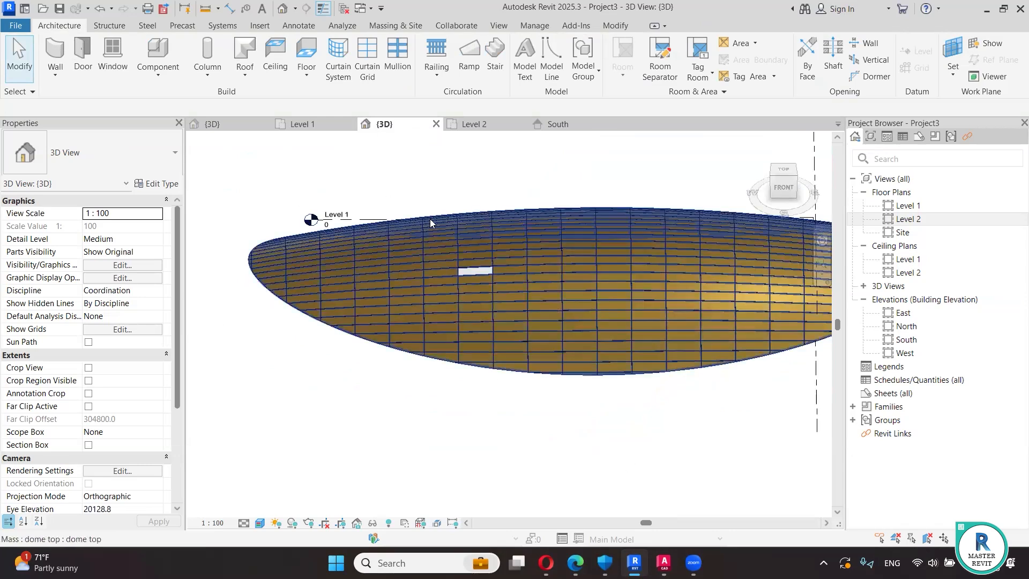
{"action": "middle_click_drag", "start_coordinate": [477, 285], "coordinate": [452, 257], "text": "shift"}
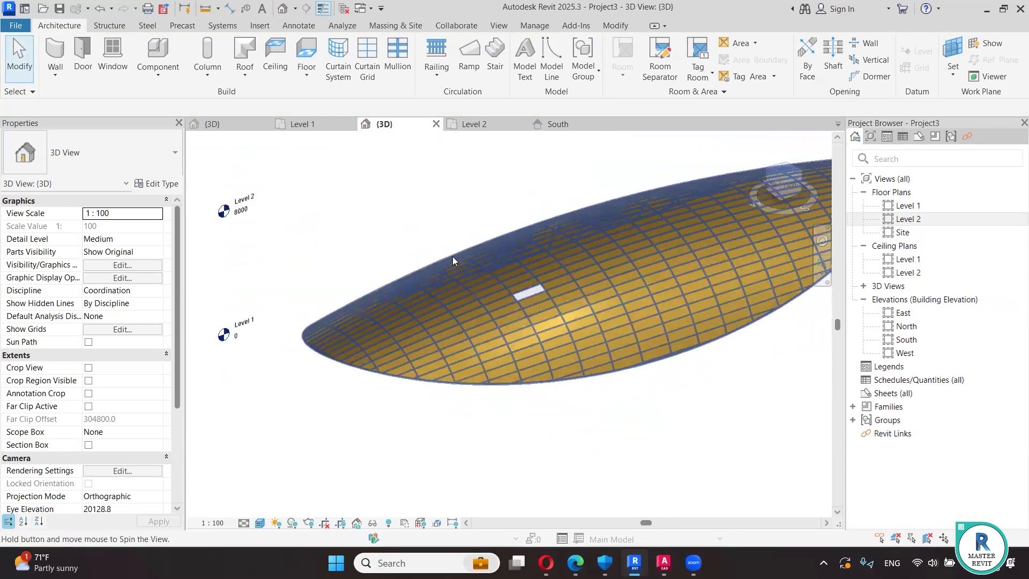
{"action": "left_click", "coordinate": [403, 26]}
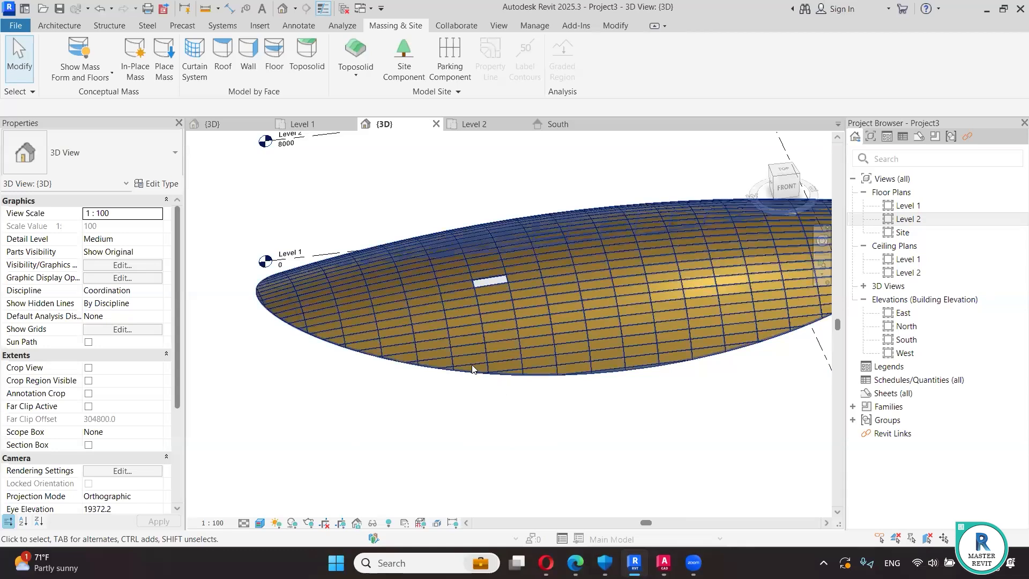
{"action": "middle_click_drag", "start_coordinate": [510, 397], "coordinate": [591, 275], "text": "shift"}
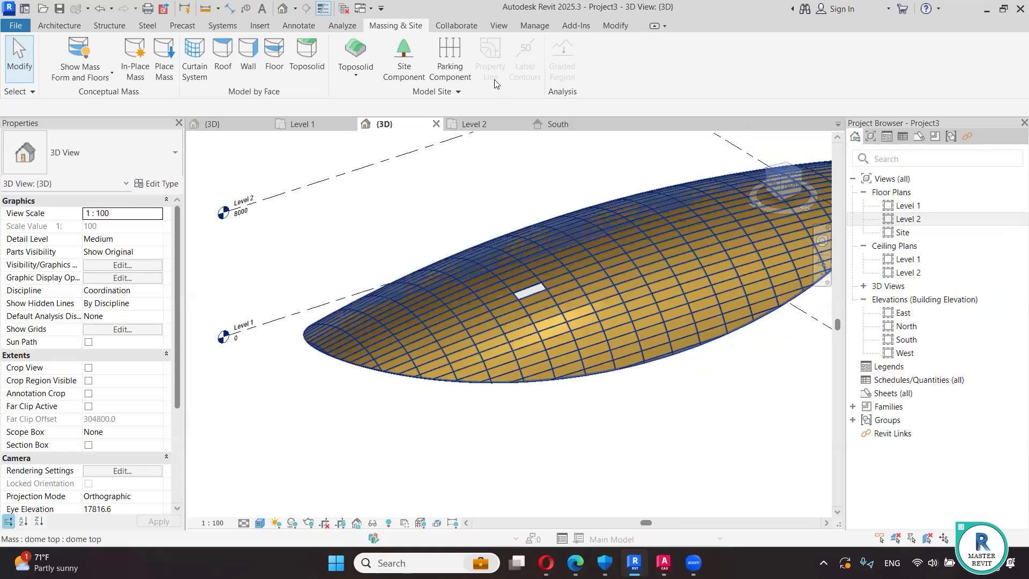
{"action": "left_click", "coordinate": [591, 276]}
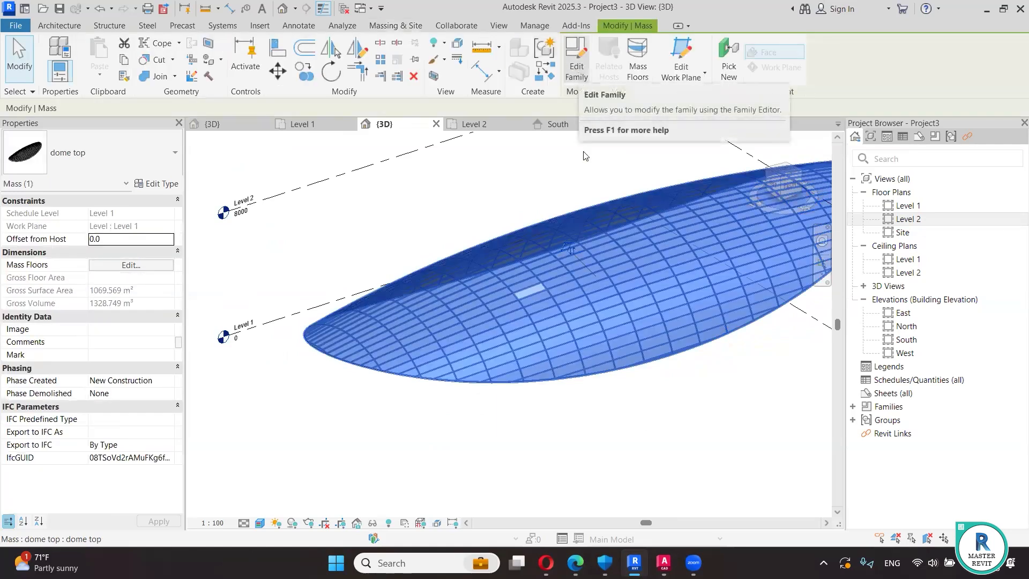
{"action": "left_click", "coordinate": [649, 417]}
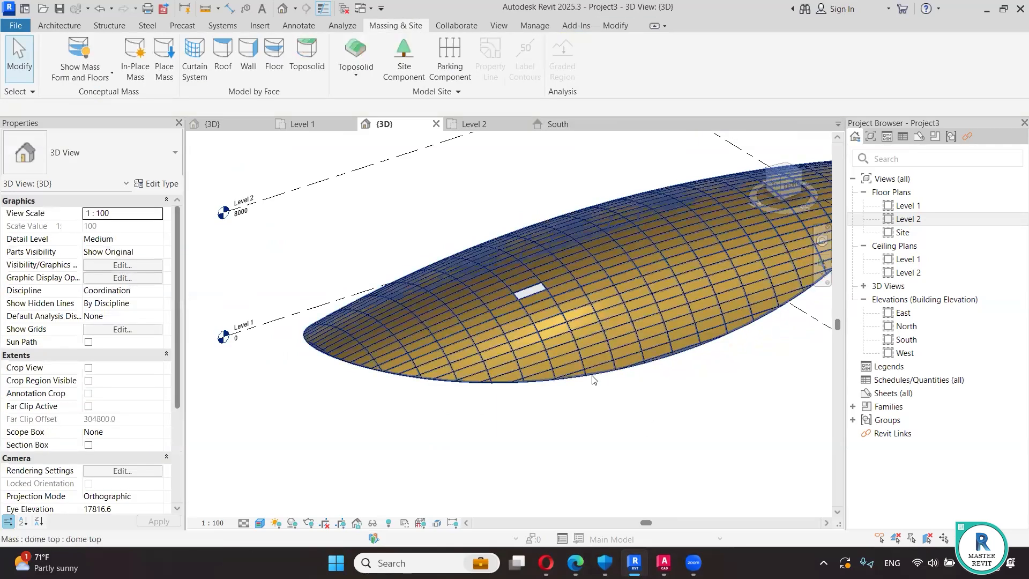
{"action": "left_click", "coordinate": [617, 348]}
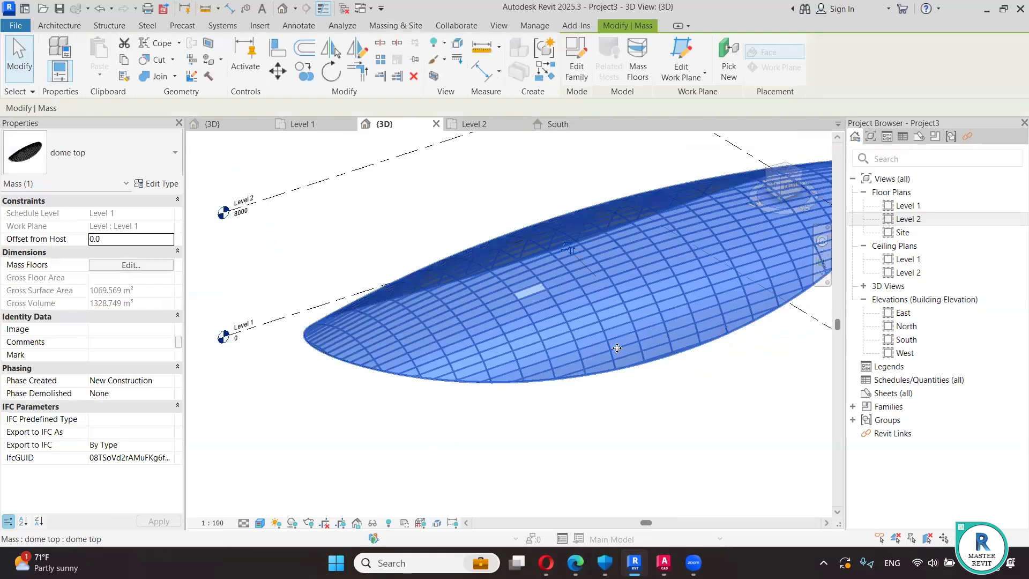